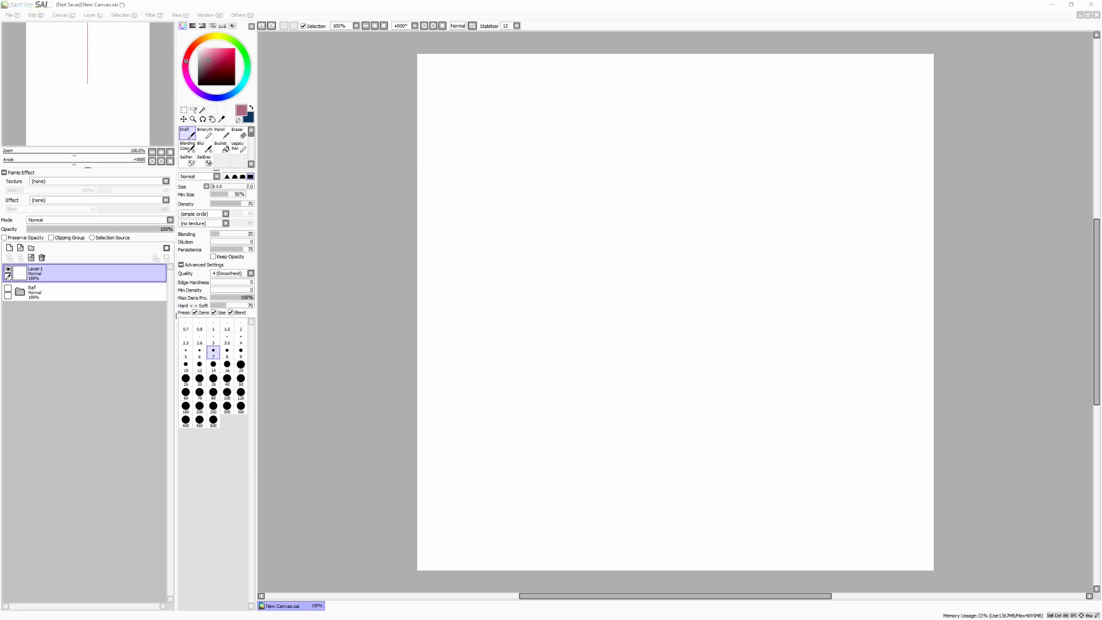
mouse_move(573, 150)
mouse_down()
mouse_move(679, 342)
mouse_move(671, 493)
mouse_up()
key(ctrl+z)
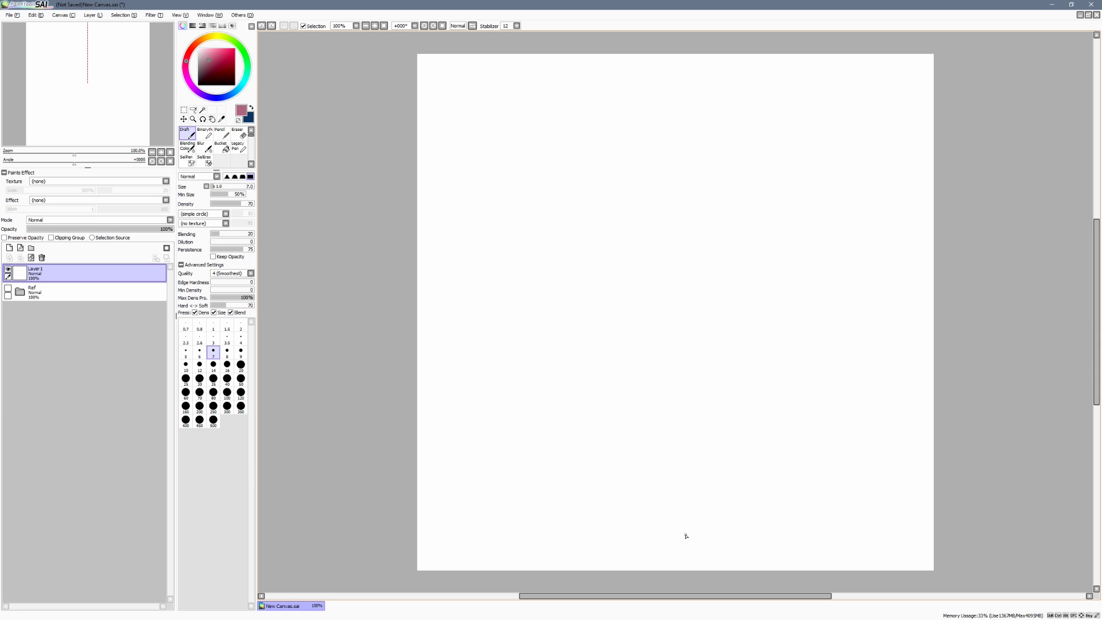
mouse_move(556, 129)
mouse_down()
mouse_move(713, 310)
mouse_move(651, 519)
mouse_up()
key(ctrl+z)
Show the Ref folder, fade it to 23% opacity, and make Layer 1 the active layer
key(space)
mouse_move(929, 377)
mouse_down()
mouse_move(872, 381)
mouse_move(882, 392)
mouse_up()
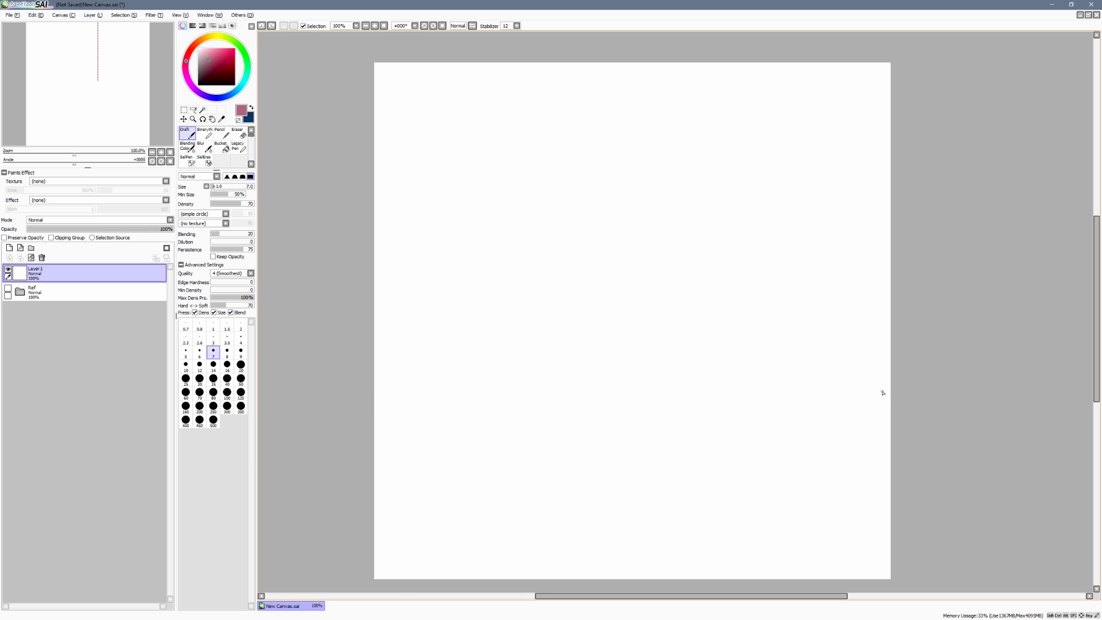
key(space)
drag(845, 427, 853, 422)
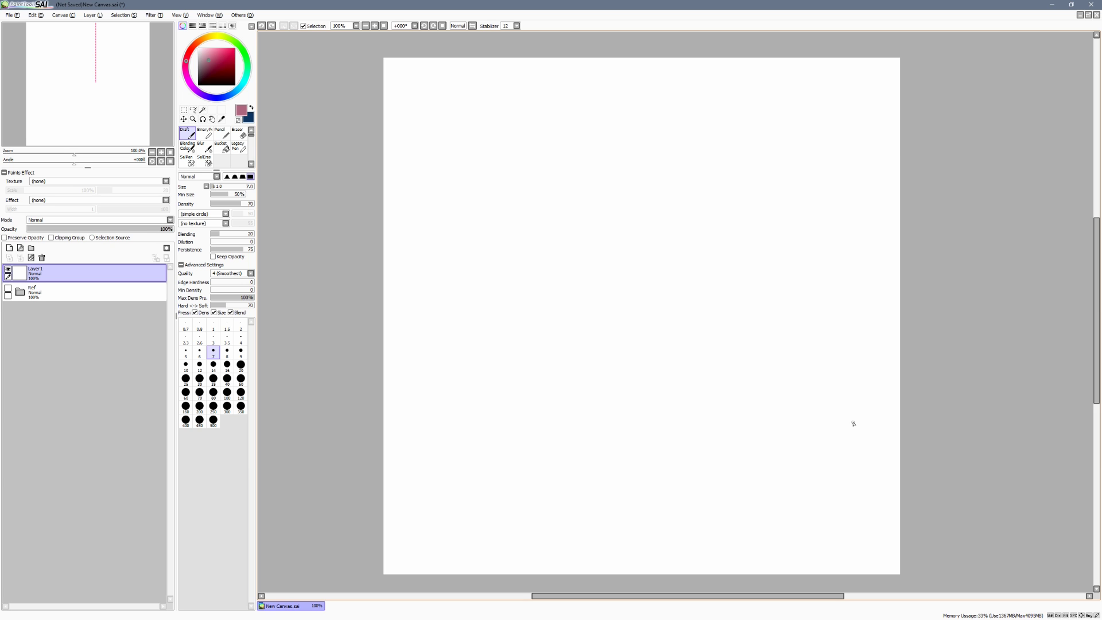
click(7, 288)
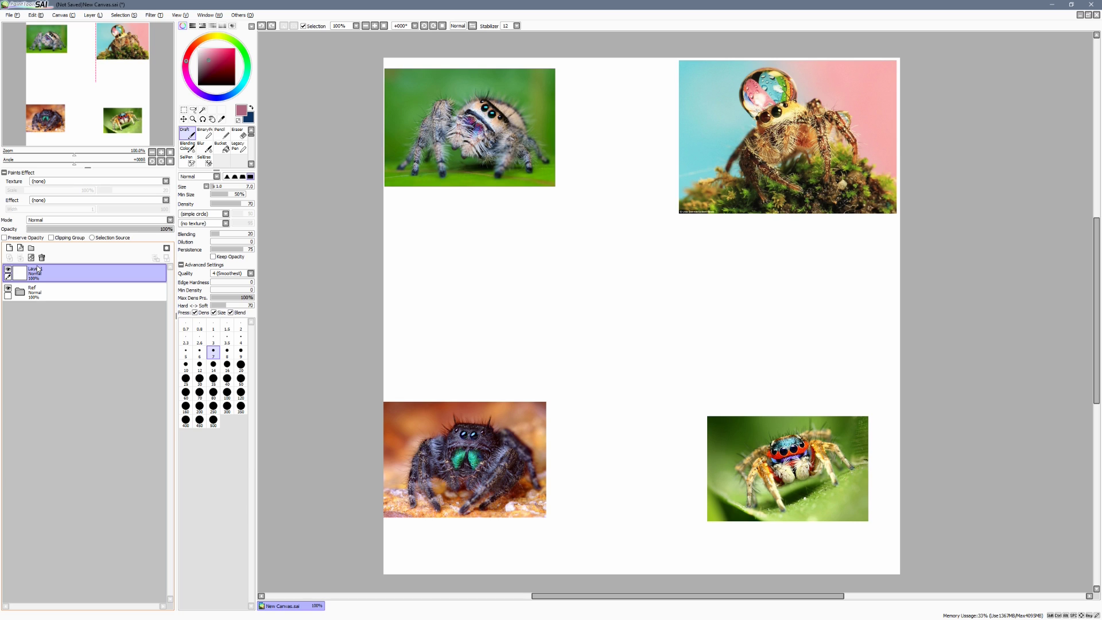
click(34, 291)
drag(59, 228, 63, 228)
click(41, 257)
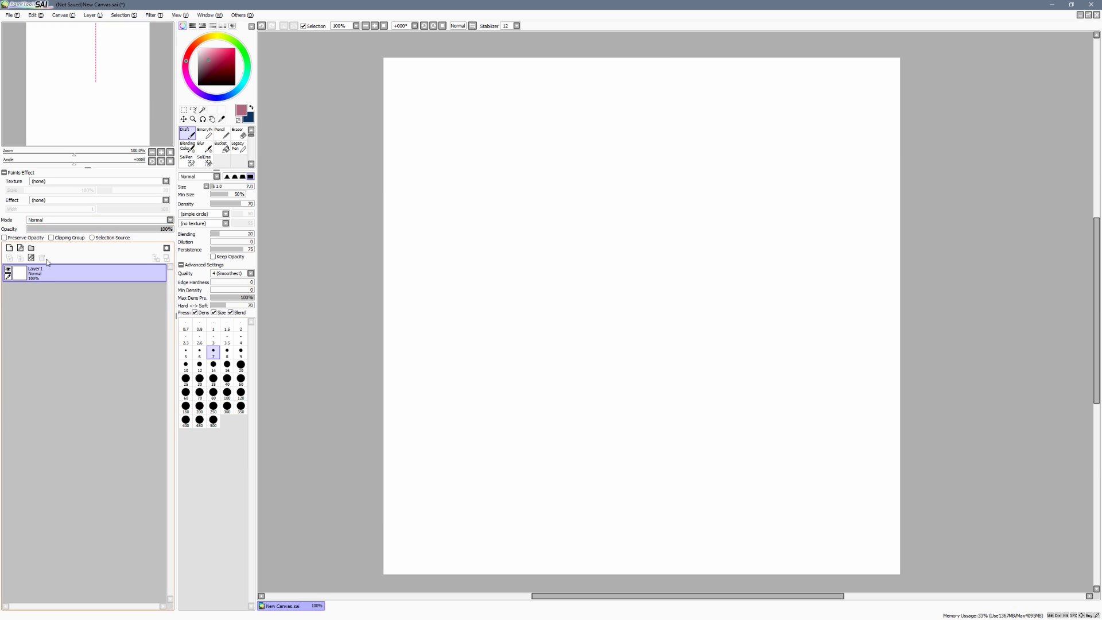
key(ctrl+z)
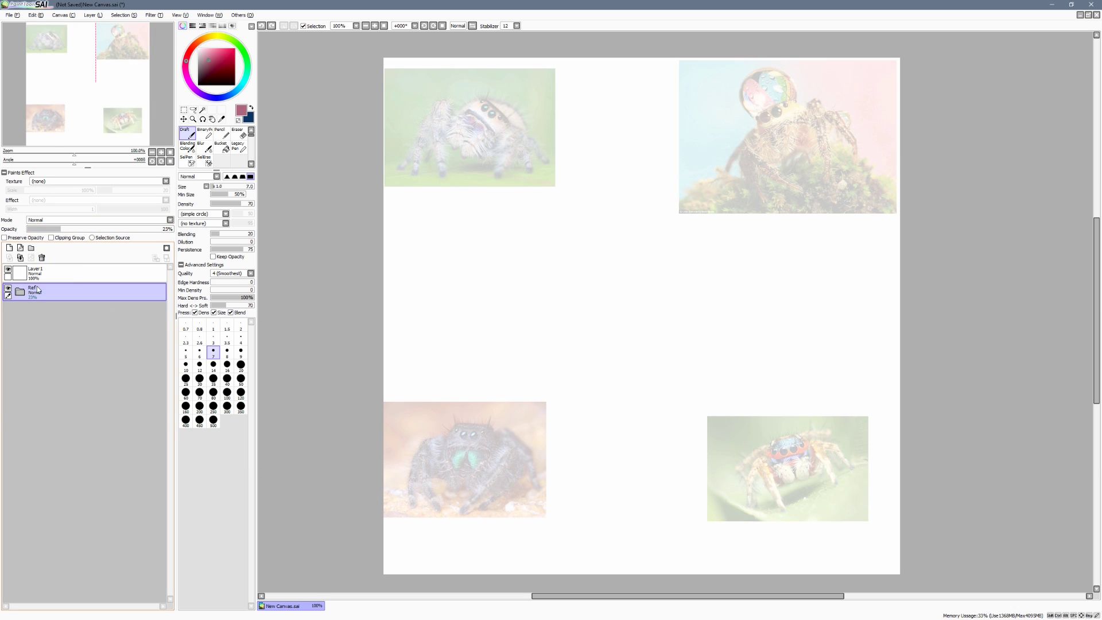
click(35, 272)
mouse_move(672, 186)
mouse_down()
mouse_move(648, 232)
mouse_move(700, 277)
mouse_up()
key(ctrl+z)
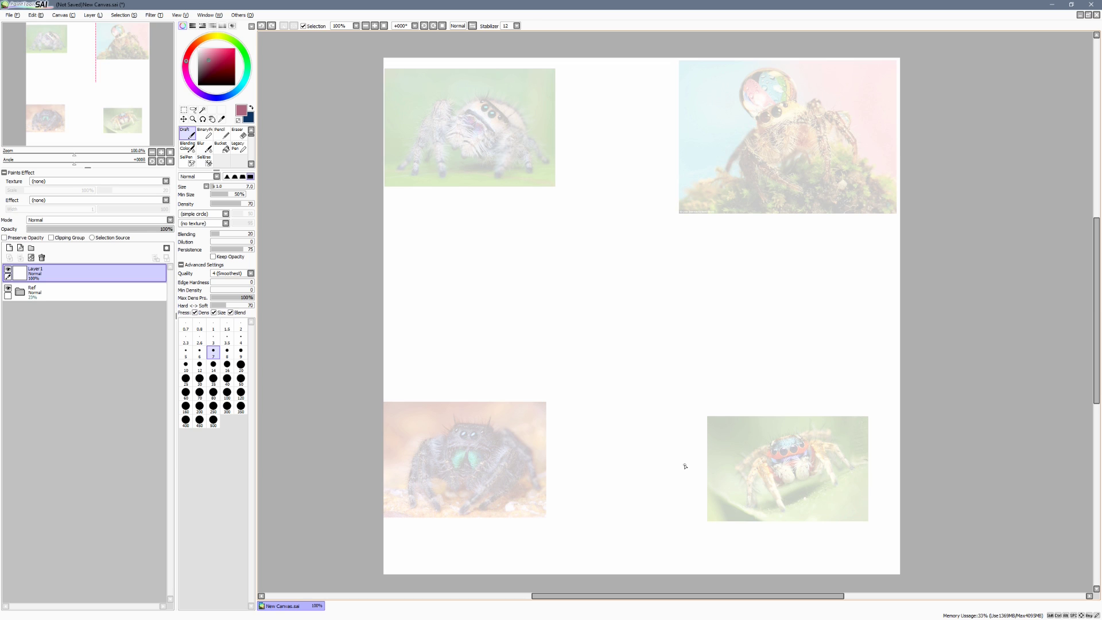
mouse_move(594, 161)
mouse_down()
mouse_move(633, 210)
mouse_move(634, 436)
mouse_up()
key(ctrl+z)
mouse_move(803, 129)
mouse_down()
mouse_move(872, 109)
mouse_move(646, 191)
mouse_up()
key(ctrl+z)
Sketch a small oval head with a neck and shoulder line between the two upper reference photos
key(space)
drag(790, 264, 745, 293)
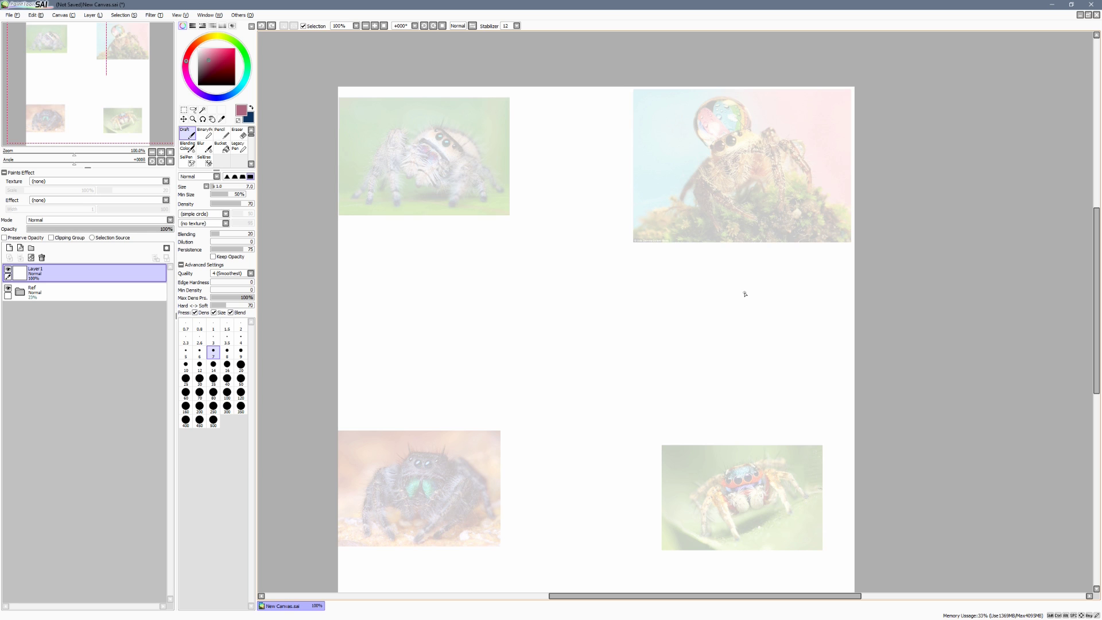
drag(842, 217, 913, 227)
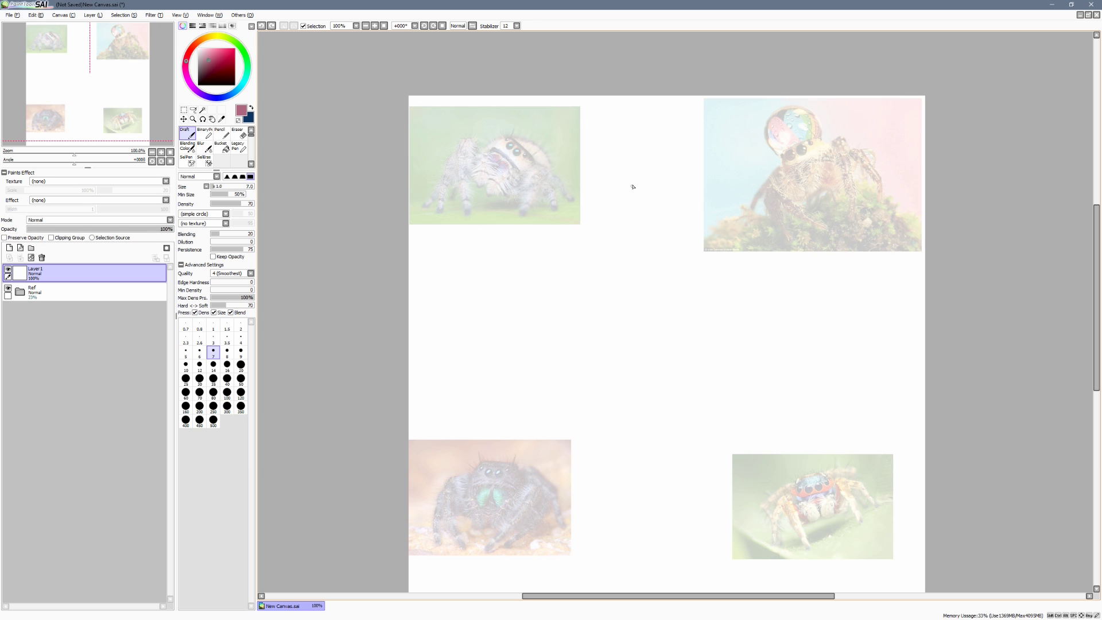
mouse_move(631, 193)
mouse_down()
mouse_move(672, 180)
mouse_move(631, 205)
mouse_move(629, 215)
mouse_move(664, 221)
mouse_up()
key(d)
mouse_move(654, 175)
mouse_down()
mouse_move(653, 245)
mouse_move(662, 241)
mouse_up()
mouse_move(645, 214)
mouse_down()
mouse_move(660, 228)
mouse_move(622, 228)
mouse_move(653, 274)
mouse_up()
mouse_move(639, 236)
mouse_down()
mouse_move(674, 230)
mouse_move(667, 275)
mouse_up()
mouse_move(630, 243)
mouse_down()
mouse_move(657, 288)
mouse_move(651, 271)
mouse_up()
Sketch the figure's torso sides and both arms, one bent at the elbow and one hanging down
drag(675, 251, 666, 294)
mouse_move(629, 236)
mouse_down()
mouse_move(602, 273)
mouse_move(616, 270)
mouse_up()
mouse_move(637, 253)
mouse_down()
mouse_move(603, 289)
mouse_move(631, 302)
mouse_up()
mouse_move(600, 282)
mouse_down()
mouse_move(634, 311)
mouse_move(604, 278)
mouse_up()
drag(634, 271, 616, 291)
mouse_move(667, 228)
mouse_down()
mouse_move(686, 254)
mouse_move(693, 306)
mouse_up()
drag(673, 279, 694, 313)
drag(651, 263, 637, 293)
mouse_move(651, 281)
mouse_down()
mouse_move(635, 297)
mouse_move(678, 289)
mouse_move(680, 305)
mouse_up()
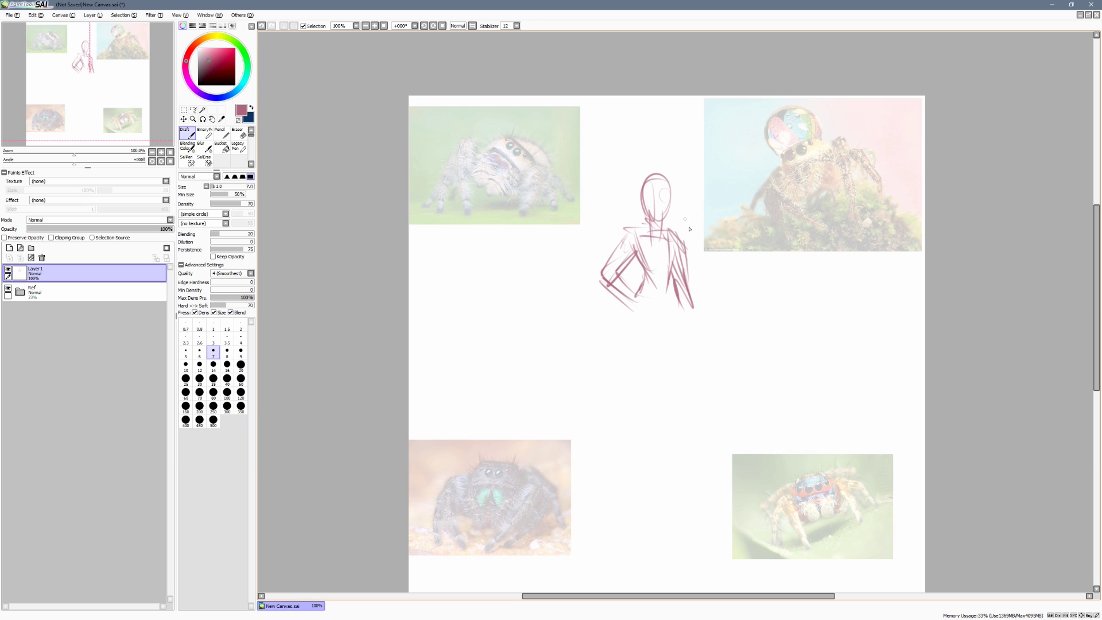
mouse_move(691, 168)
mouse_down()
mouse_move(688, 216)
mouse_move(704, 221)
mouse_move(700, 299)
mouse_up()
key(ctrl+z)
key(ctrl+z)
key(ctrl+z)
key(ctrl+z)
Add the waist and upper hip lines below the figure's torso
drag(738, 289, 730, 292)
drag(632, 304, 650, 327)
drag(662, 286, 663, 325)
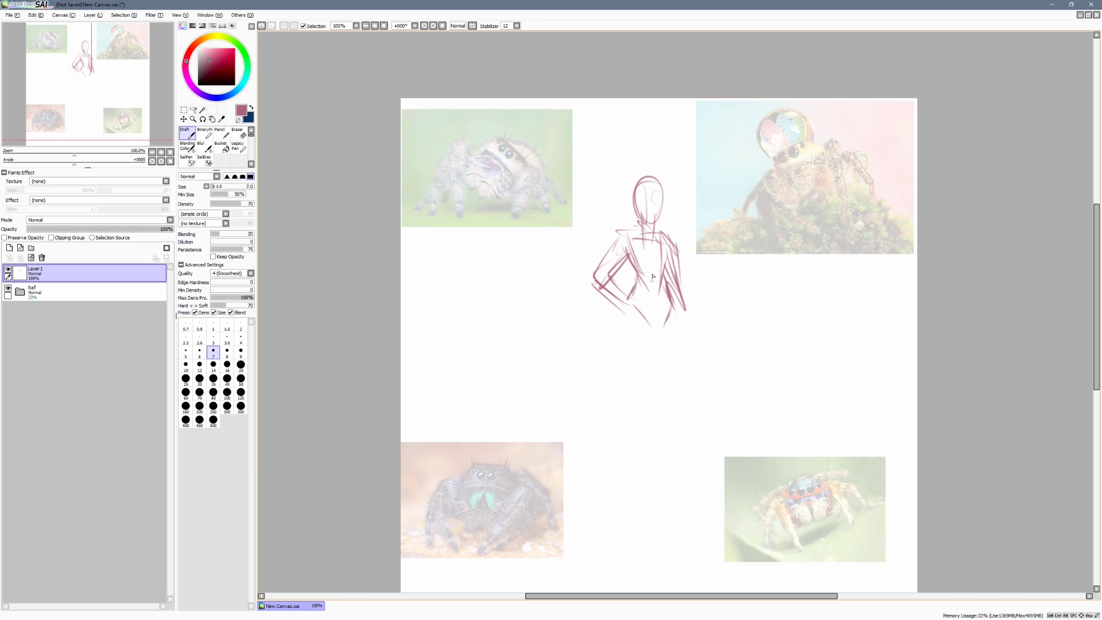
drag(652, 279, 652, 260)
mouse_move(730, 291)
mouse_down()
mouse_move(769, 273)
mouse_move(487, 394)
mouse_up()
key(ctrl+z)
Sketch rounded hips and two tapering human legs to complete a standing pose
drag(614, 308, 641, 397)
drag(651, 322, 649, 371)
drag(622, 356, 654, 381)
mouse_move(678, 313)
mouse_down()
mouse_move(677, 348)
mouse_move(663, 377)
mouse_up()
drag(620, 303, 644, 370)
mouse_move(615, 332)
mouse_down()
mouse_move(650, 379)
mouse_move(649, 428)
mouse_up()
mouse_move(647, 364)
mouse_down()
mouse_move(647, 405)
mouse_move(628, 385)
mouse_up()
drag(629, 383, 649, 430)
drag(669, 367, 659, 404)
drag(660, 401, 651, 411)
drag(632, 374, 646, 435)
drag(654, 372, 654, 442)
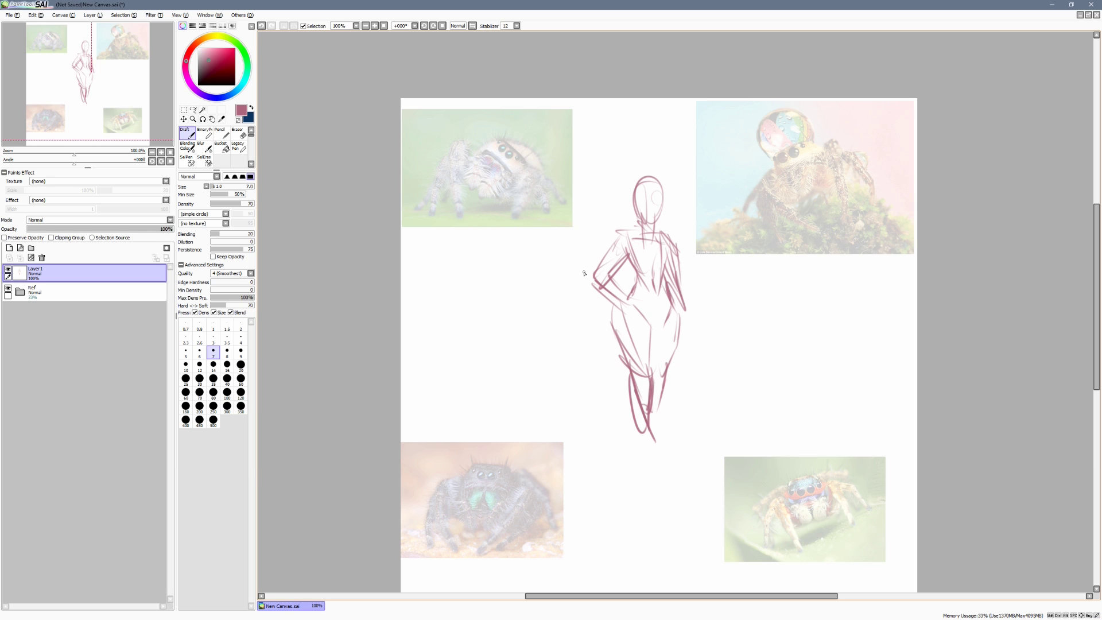
Undo the strokes of the hips and legs, keeping the upper body
key(ctrl+z)
key(ctrl+z)
key(ctrl+z)
key(ctrl+z)
key(ctrl+z)
key(ctrl+z)
key(ctrl+z)
key(ctrl+z)
key(ctrl+z)
key(ctrl+z)
key(ctrl+z)
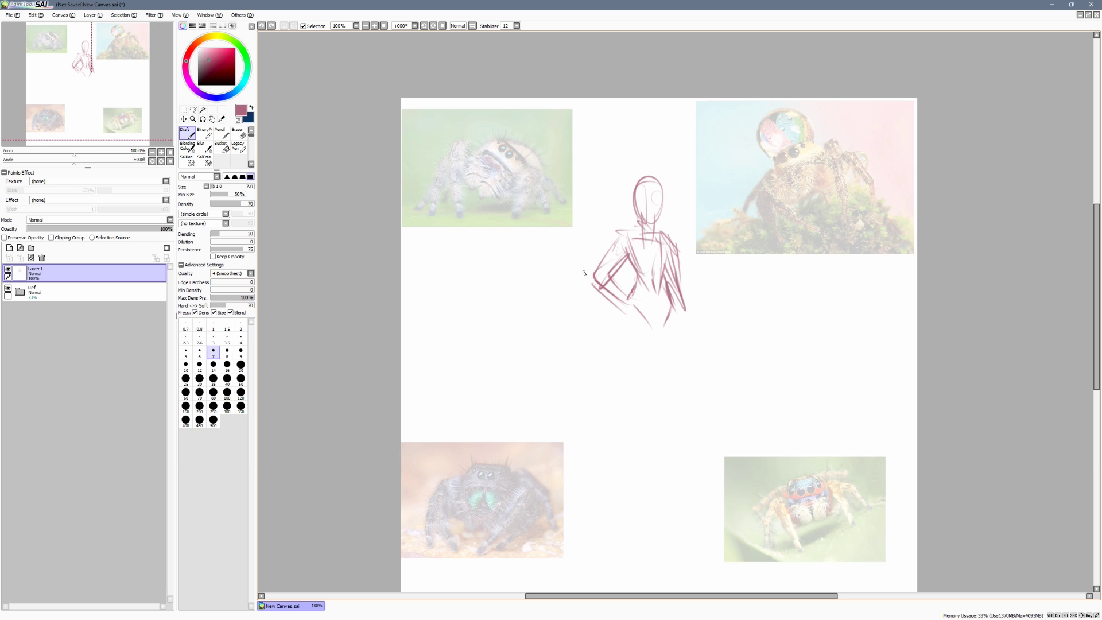
Sketch jointed spider legs spreading out to both sides from the figure's waist
click(629, 298)
mouse_move(620, 299)
mouse_down()
mouse_move(585, 309)
mouse_move(581, 356)
mouse_move(604, 353)
mouse_move(632, 315)
mouse_move(630, 336)
mouse_move(648, 343)
mouse_move(638, 315)
mouse_move(610, 339)
mouse_move(618, 301)
mouse_move(600, 299)
mouse_move(573, 317)
mouse_move(611, 350)
mouse_move(583, 371)
mouse_move(684, 329)
mouse_move(663, 337)
mouse_move(680, 307)
mouse_move(714, 311)
mouse_move(725, 292)
mouse_move(686, 352)
mouse_move(714, 316)
mouse_move(730, 320)
mouse_move(717, 373)
mouse_up()
mouse_move(572, 364)
mouse_down()
mouse_move(593, 399)
mouse_move(528, 391)
mouse_move(534, 376)
mouse_move(543, 387)
mouse_move(523, 341)
mouse_move(588, 309)
mouse_up()
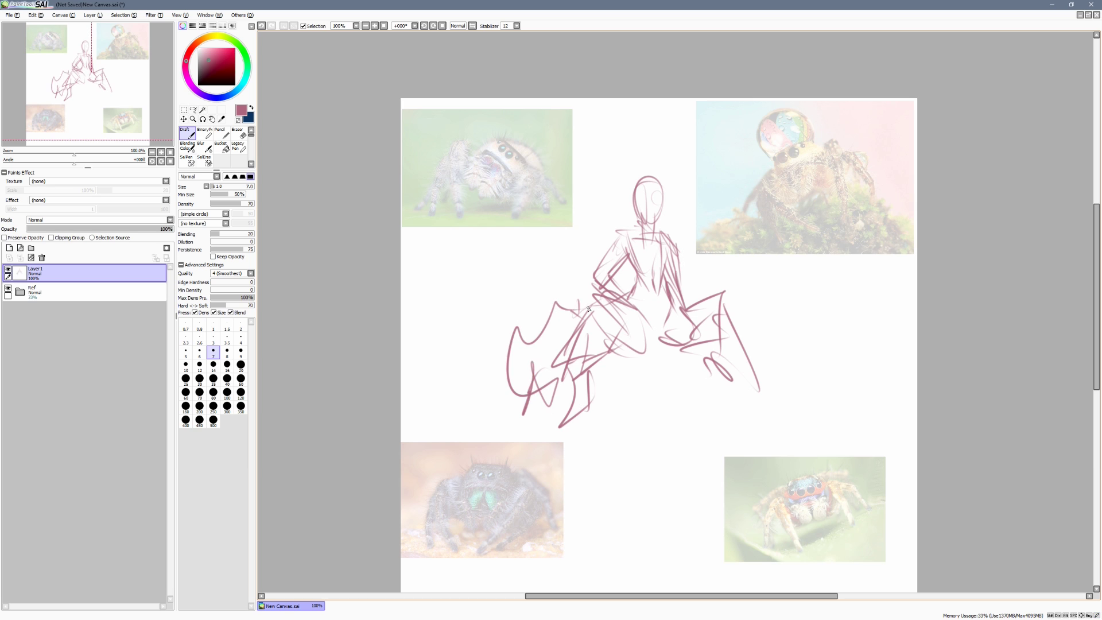
mouse_move(705, 354)
mouse_down()
mouse_move(715, 402)
mouse_move(688, 382)
mouse_move(682, 391)
mouse_up()
mouse_move(606, 361)
mouse_down()
mouse_move(668, 360)
mouse_move(612, 368)
mouse_move(605, 337)
mouse_up()
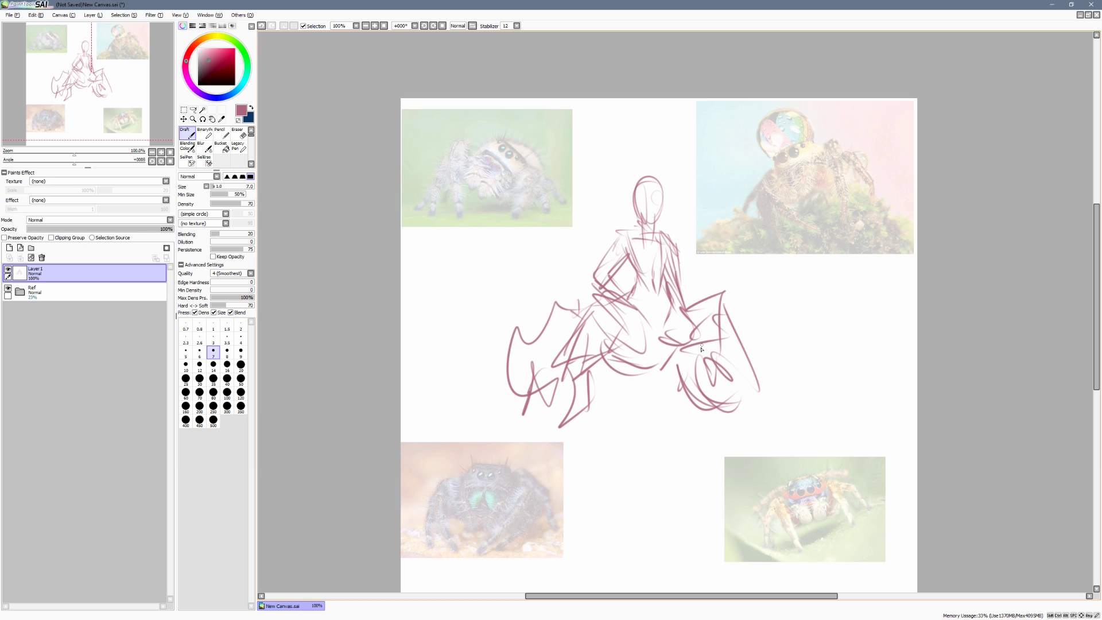
Undo the spread spider-leg strokes, keeping only the first leg outline beside the waist
key(ctrl+z)
key(ctrl+z)
key(ctrl+z)
key(ctrl+z)
key(ctrl+z)
key(ctrl+z)
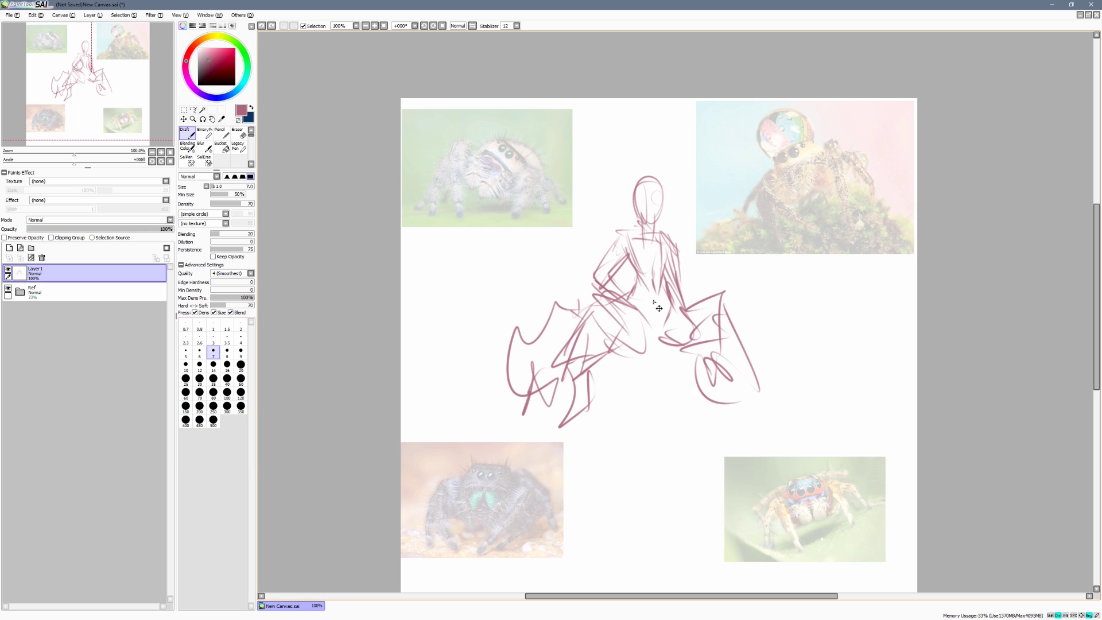
key(ctrl+z)
key(ctrl+z)
key(ctrl+z)
key(ctrl+z)
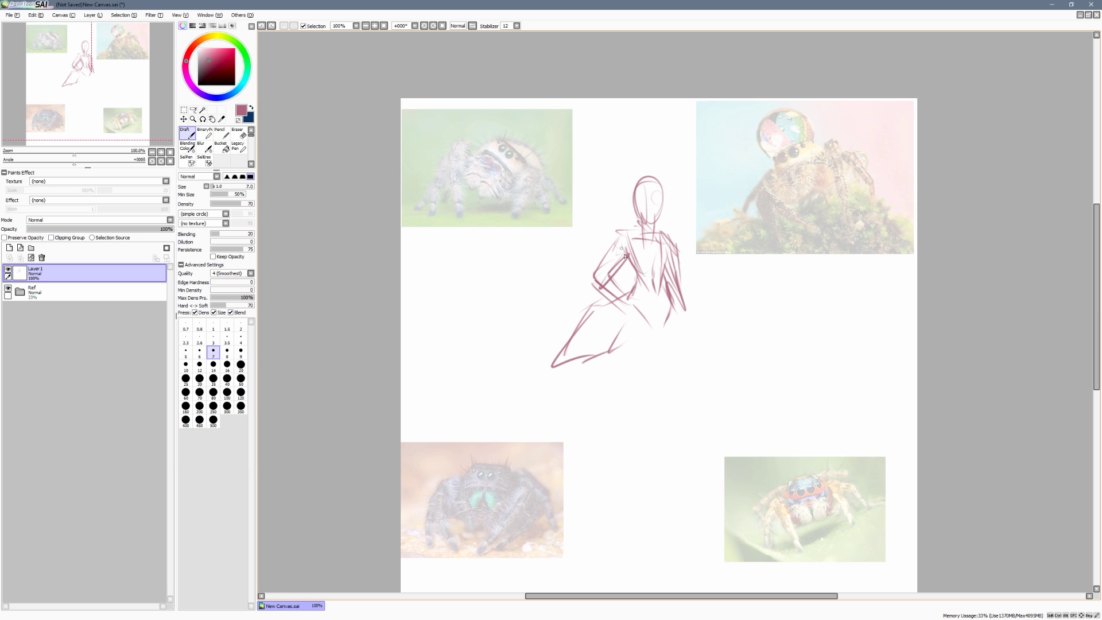
Redraw the shoulder and arm lines and rough in extra lower arms along the torso
mouse_move(624, 228)
mouse_down()
mouse_move(590, 284)
mouse_move(598, 289)
mouse_up()
mouse_move(590, 284)
mouse_down()
mouse_move(614, 312)
mouse_move(622, 301)
mouse_up()
mouse_move(628, 258)
mouse_down()
mouse_move(627, 283)
mouse_move(638, 281)
mouse_up()
drag(667, 268, 675, 313)
drag(611, 275, 625, 339)
drag(668, 283, 683, 310)
drag(679, 291, 677, 342)
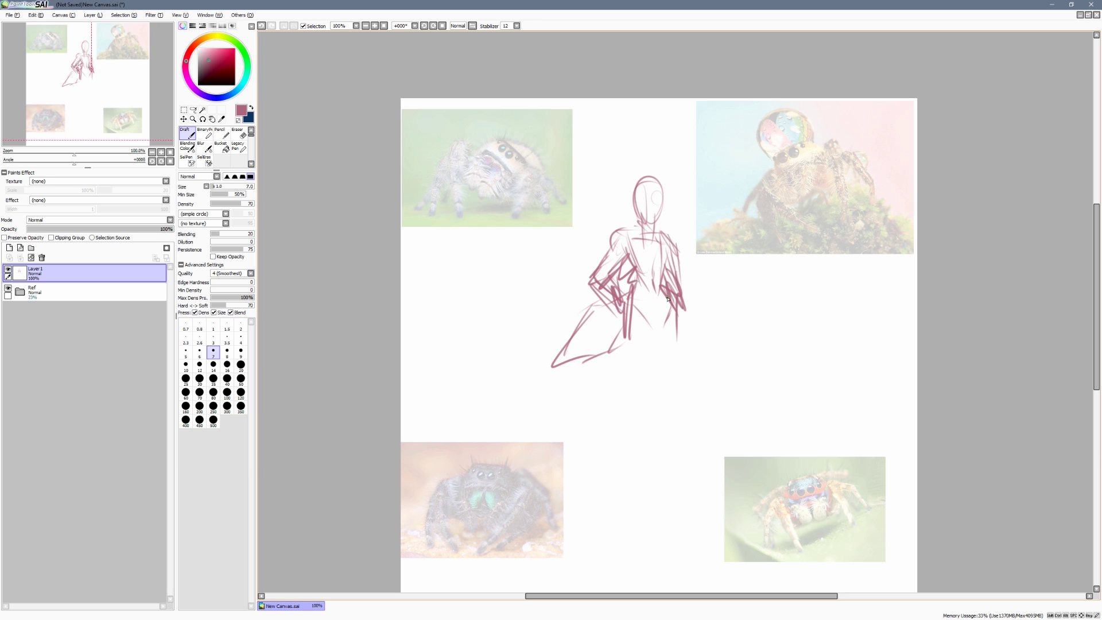
Sketch the hips and two human legs tapering to a point beneath the torso
drag(644, 311, 631, 381)
drag(613, 322, 637, 381)
mouse_move(657, 316)
mouse_down()
mouse_move(652, 379)
mouse_move(654, 370)
mouse_up()
drag(612, 330, 647, 393)
drag(654, 317, 638, 366)
drag(656, 313, 649, 442)
drag(656, 370, 648, 439)
drag(672, 350, 647, 443)
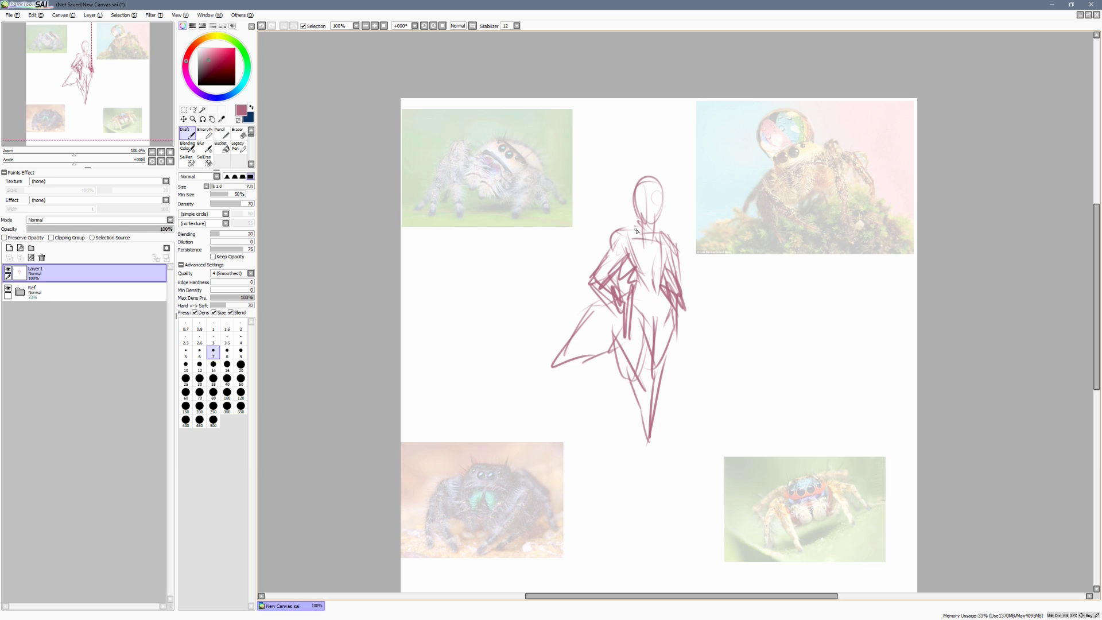
Sketch jointed spider limbs rising from behind both shoulders beside the head
mouse_move(625, 217)
mouse_down()
mouse_move(602, 227)
mouse_move(588, 193)
mouse_up()
drag(596, 186, 619, 159)
drag(620, 162, 600, 204)
drag(601, 201, 632, 226)
mouse_move(658, 232)
mouse_down()
mouse_move(704, 199)
mouse_move(692, 205)
mouse_move(682, 165)
mouse_up()
mouse_move(684, 166)
mouse_down()
mouse_move(694, 209)
mouse_move(674, 238)
mouse_up()
drag(680, 228, 671, 237)
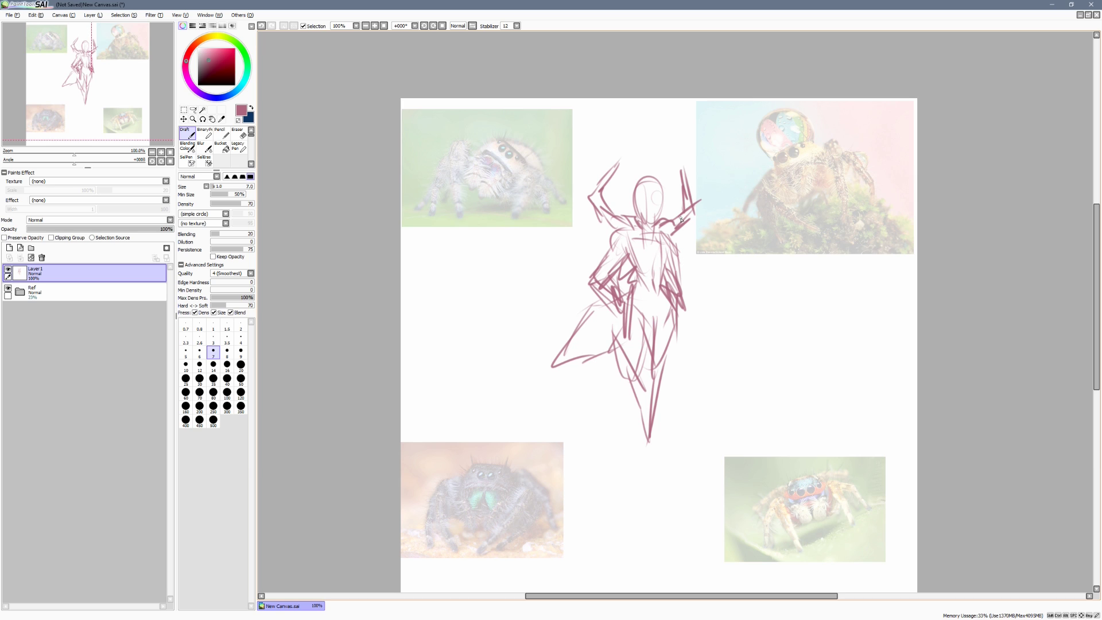
Undo the stray stroke near the hip and clear the whole sketch layer
mouse_move(596, 297)
mouse_down()
mouse_move(576, 385)
mouse_move(621, 353)
mouse_up()
key(ctrl+z)
key(Delete)
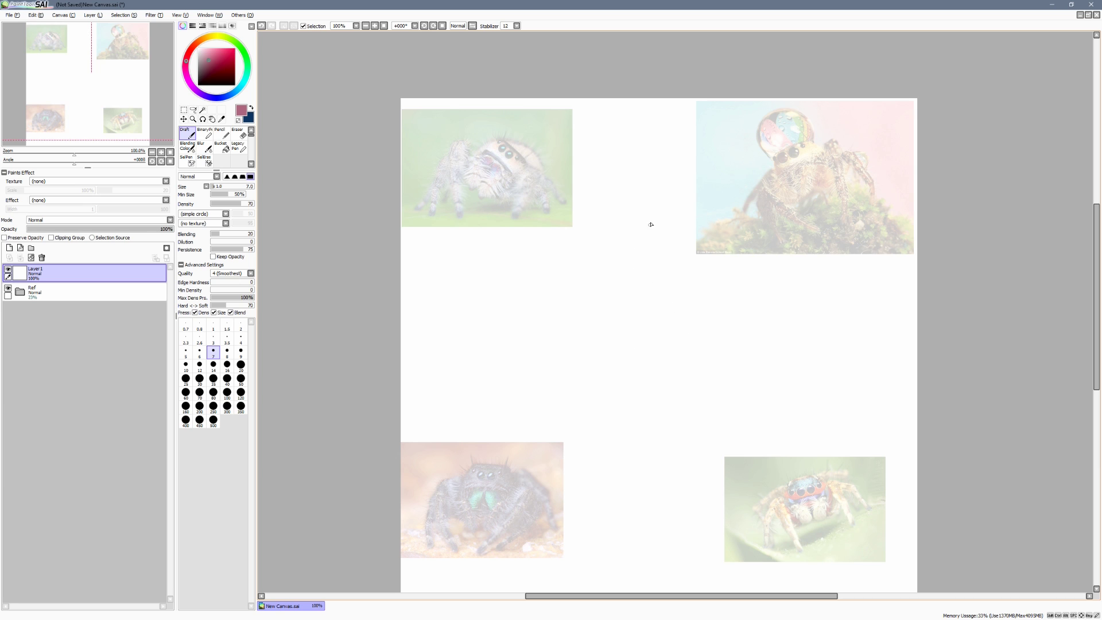
Undo the layer clearing and the raised spider limbs behind the shoulders
key(ctrl+z)
key(ctrl+z)
key(ctrl+z)
key(ctrl+z)
key(ctrl+z)
key(ctrl+z)
key(ctrl+z)
key(ctrl+z)
key(ctrl+z)
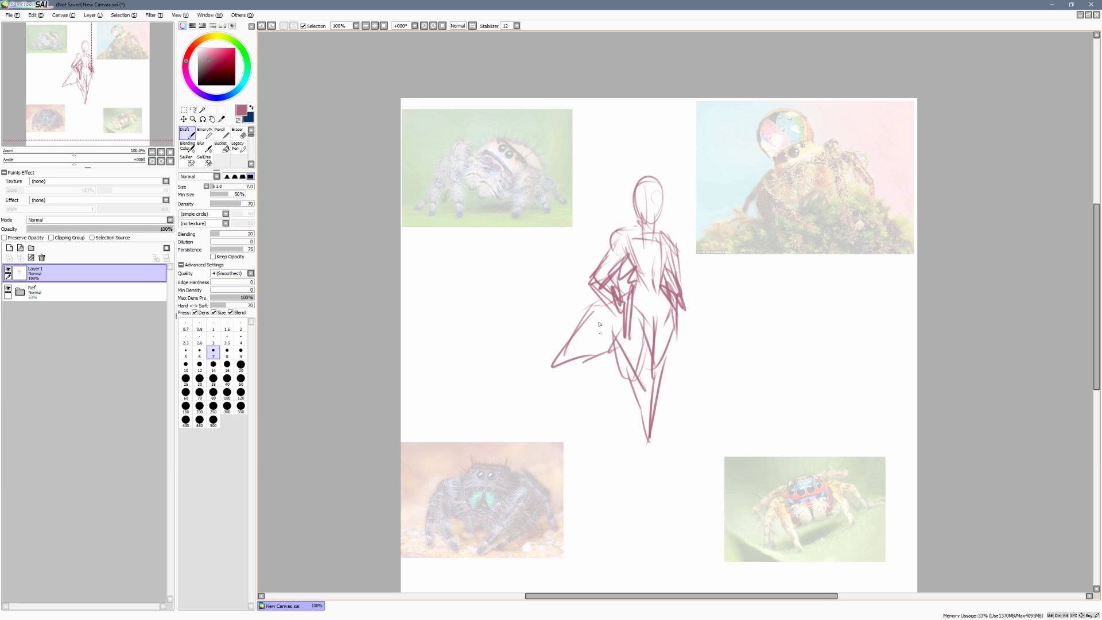
Sketch long bent spider legs spreading downward from both sides of the hips
mouse_move(641, 316)
mouse_down()
mouse_move(621, 369)
mouse_move(606, 348)
mouse_up()
mouse_move(607, 353)
mouse_down()
mouse_move(622, 323)
mouse_move(585, 315)
mouse_up()
mouse_move(613, 315)
mouse_down()
mouse_move(572, 323)
mouse_move(559, 421)
mouse_up()
drag(602, 346, 568, 411)
mouse_move(571, 303)
mouse_down()
mouse_move(509, 425)
mouse_move(574, 364)
mouse_up()
mouse_move(689, 327)
mouse_down()
mouse_move(668, 390)
mouse_move(732, 354)
mouse_move(737, 405)
mouse_move(706, 411)
mouse_move(688, 357)
mouse_up()
Sketch a pair of folded arms across the figure's midsection
drag(618, 267, 634, 304)
mouse_move(627, 270)
mouse_down()
mouse_move(675, 274)
mouse_move(655, 272)
mouse_move(668, 261)
mouse_move(653, 289)
mouse_move(682, 292)
mouse_up()
mouse_move(656, 290)
mouse_down()
mouse_move(627, 269)
mouse_move(655, 263)
mouse_up()
mouse_move(647, 258)
mouse_down()
mouse_move(663, 252)
mouse_move(655, 273)
mouse_up()
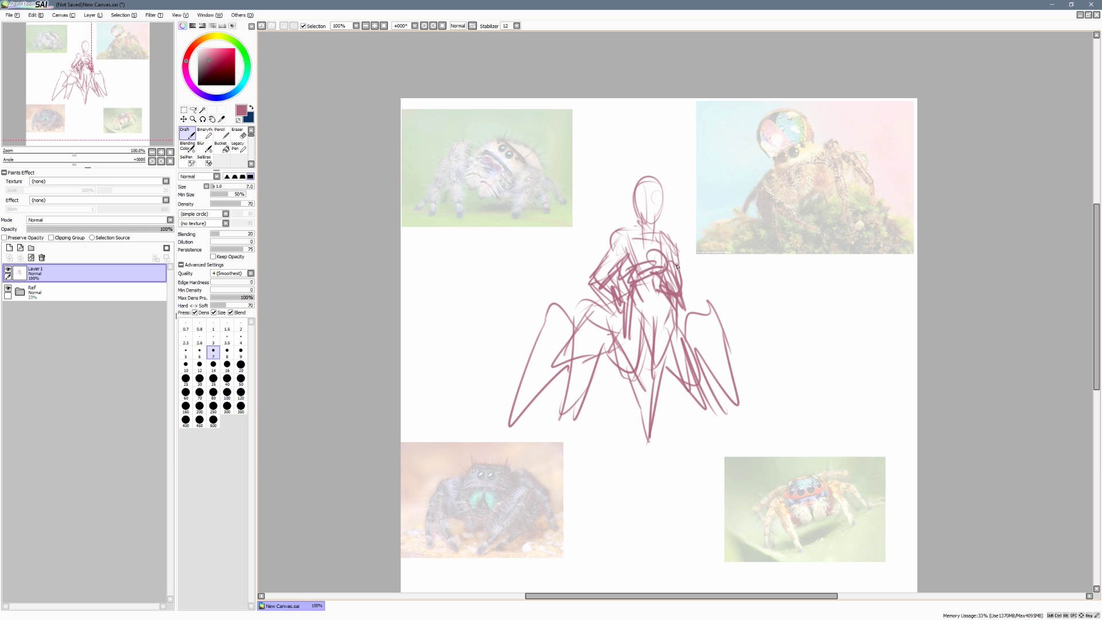
Erase the pointed human legs and draw a curved lower body edge between the spider legs
key(e)
mouse_move(647, 441)
mouse_down()
mouse_move(634, 378)
mouse_move(661, 378)
mouse_move(652, 383)
mouse_up()
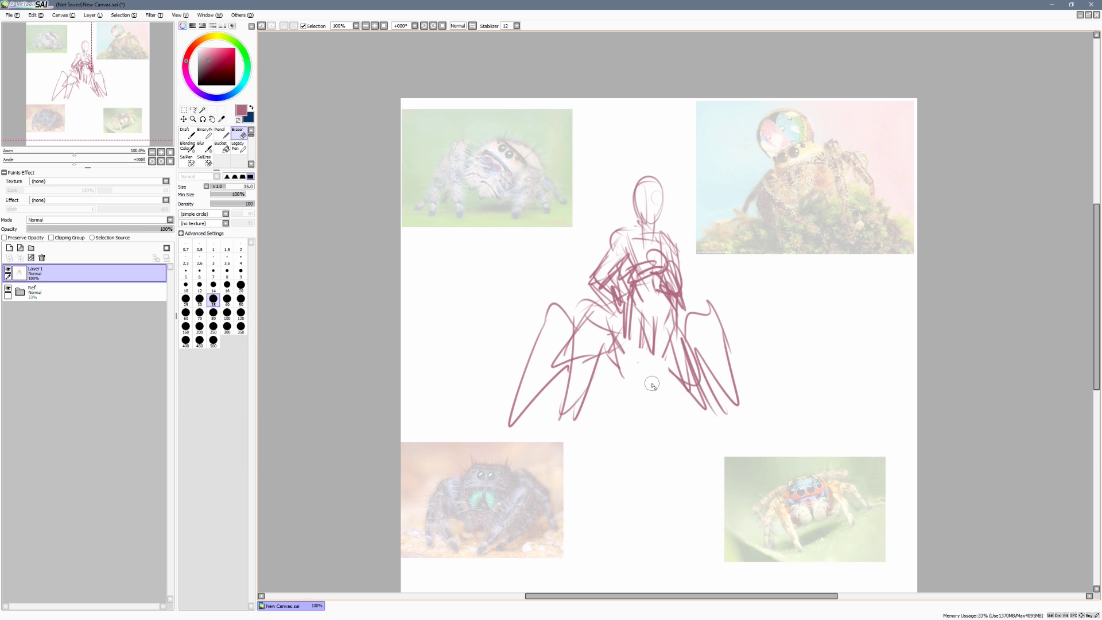
key(n)
mouse_move(612, 348)
mouse_down()
mouse_move(647, 363)
mouse_move(681, 350)
mouse_up()
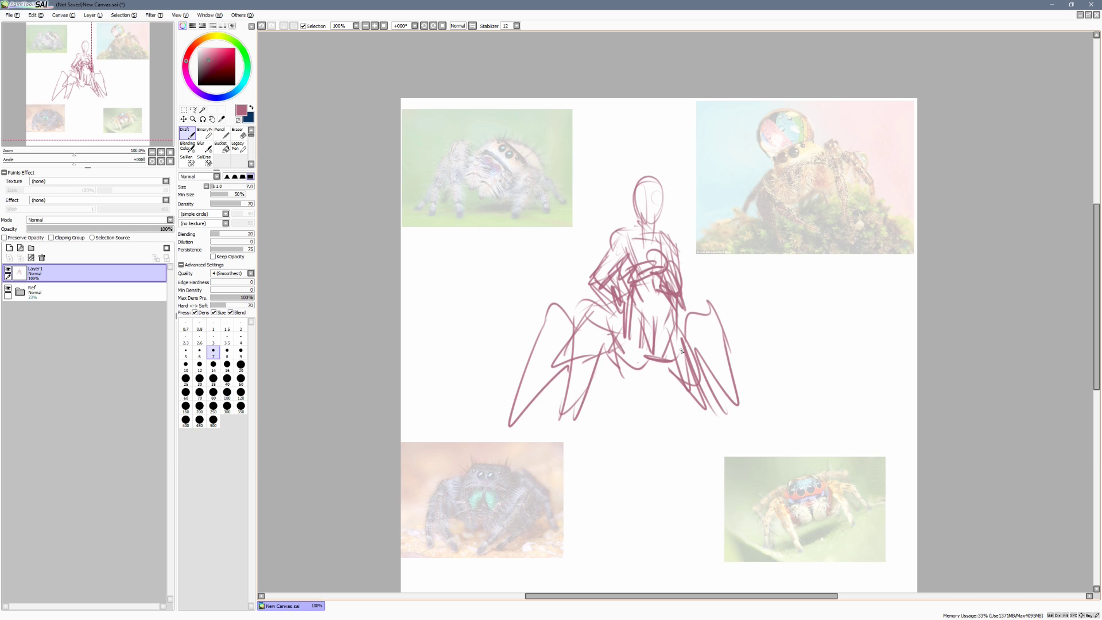
Clear the sketch layer and start a new, larger head with face guidelines
key(Delete)
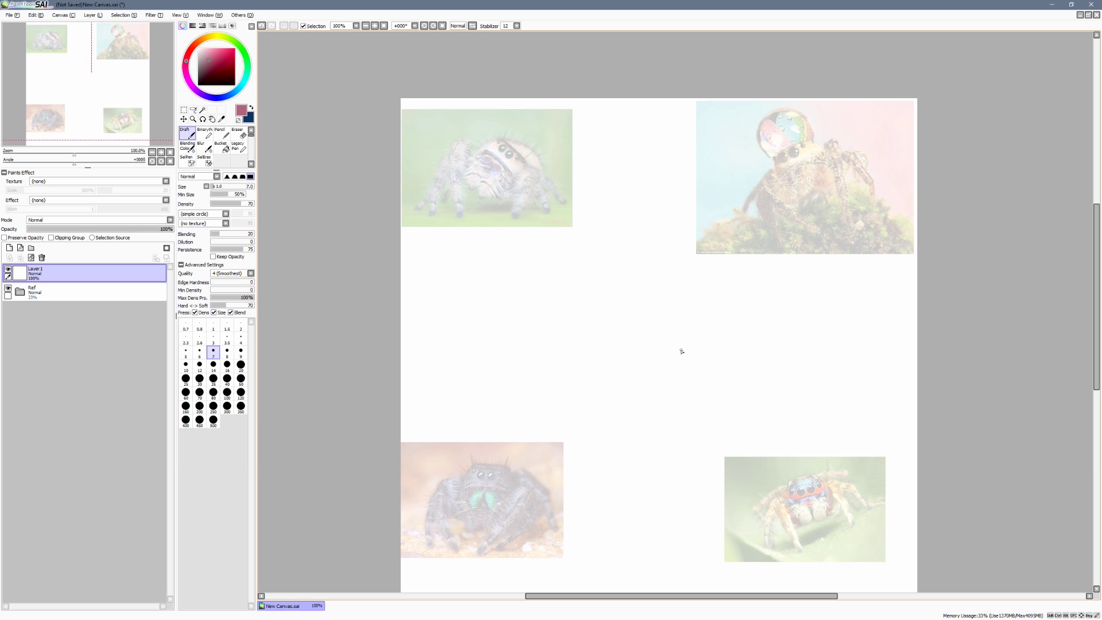
mouse_move(642, 187)
mouse_down()
mouse_move(693, 194)
mouse_move(653, 190)
mouse_move(665, 187)
mouse_move(667, 226)
mouse_move(648, 214)
mouse_move(685, 189)
mouse_move(690, 217)
mouse_move(647, 204)
mouse_move(673, 261)
mouse_move(644, 239)
mouse_move(686, 226)
mouse_move(675, 247)
mouse_up()
key(ctrl+z)
mouse_move(692, 206)
mouse_down()
mouse_move(679, 254)
mouse_move(658, 224)
mouse_move(659, 247)
mouse_move(643, 233)
mouse_move(661, 216)
mouse_move(696, 217)
mouse_move(687, 242)
mouse_move(670, 250)
mouse_move(672, 199)
mouse_move(673, 247)
mouse_move(652, 217)
mouse_move(690, 222)
mouse_move(653, 230)
mouse_move(648, 212)
mouse_move(651, 258)
mouse_move(671, 280)
mouse_up()
drag(647, 242, 657, 265)
mouse_move(645, 228)
mouse_down()
mouse_move(655, 263)
mouse_move(672, 266)
mouse_up()
Mirror the canvas view, round out the head outline, and add the neck lines
key(h)
mouse_move(654, 218)
mouse_down()
mouse_move(674, 222)
mouse_move(670, 243)
mouse_up()
mouse_move(668, 186)
mouse_down()
mouse_move(659, 230)
mouse_move(703, 228)
mouse_up()
drag(675, 275, 677, 276)
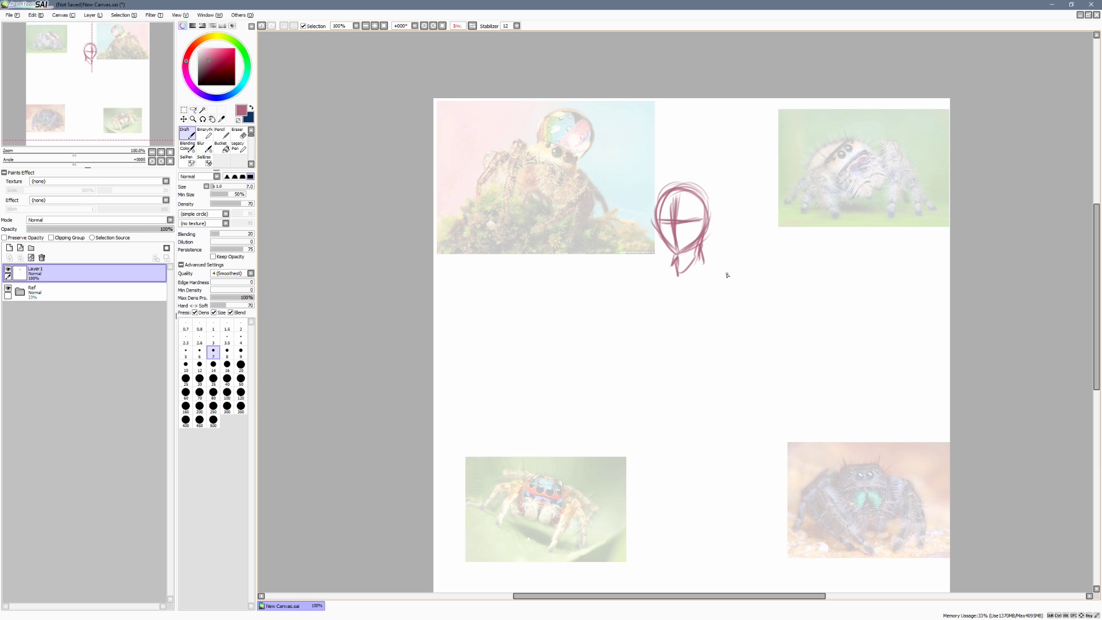
Sketch the shoulders, center line and chest contours beneath the new head
mouse_move(678, 278)
mouse_down()
mouse_move(673, 332)
mouse_move(685, 274)
mouse_move(674, 316)
mouse_move(669, 268)
mouse_move(707, 270)
mouse_move(680, 284)
mouse_move(705, 273)
mouse_move(662, 275)
mouse_move(696, 259)
mouse_move(714, 267)
mouse_move(639, 289)
mouse_up()
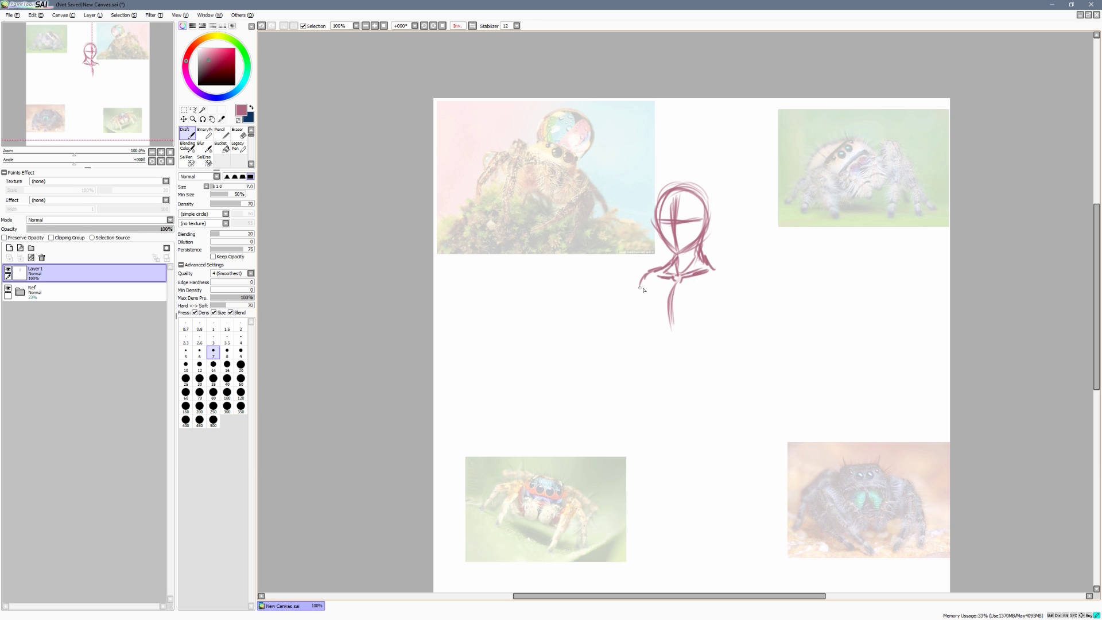
drag(709, 262, 734, 279)
drag(645, 274, 654, 329)
mouse_move(645, 287)
mouse_down()
mouse_move(657, 321)
mouse_move(683, 312)
mouse_move(693, 328)
mouse_up()
drag(721, 294, 704, 329)
Draw the waist and hip contours below the chest
drag(646, 307, 682, 373)
drag(653, 334, 679, 400)
mouse_move(706, 325)
mouse_down()
mouse_move(727, 363)
mouse_move(710, 376)
mouse_move(653, 371)
mouse_up()
key(ctrl+z)
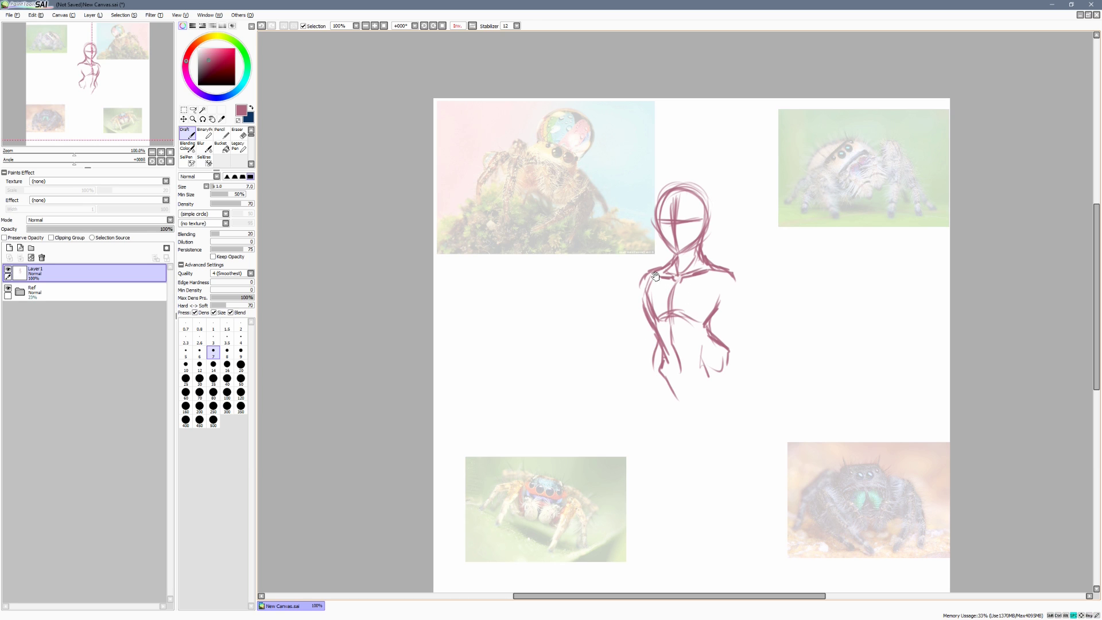
drag(783, 303, 775, 300)
mouse_move(720, 268)
mouse_down()
mouse_move(744, 310)
mouse_move(710, 300)
mouse_up()
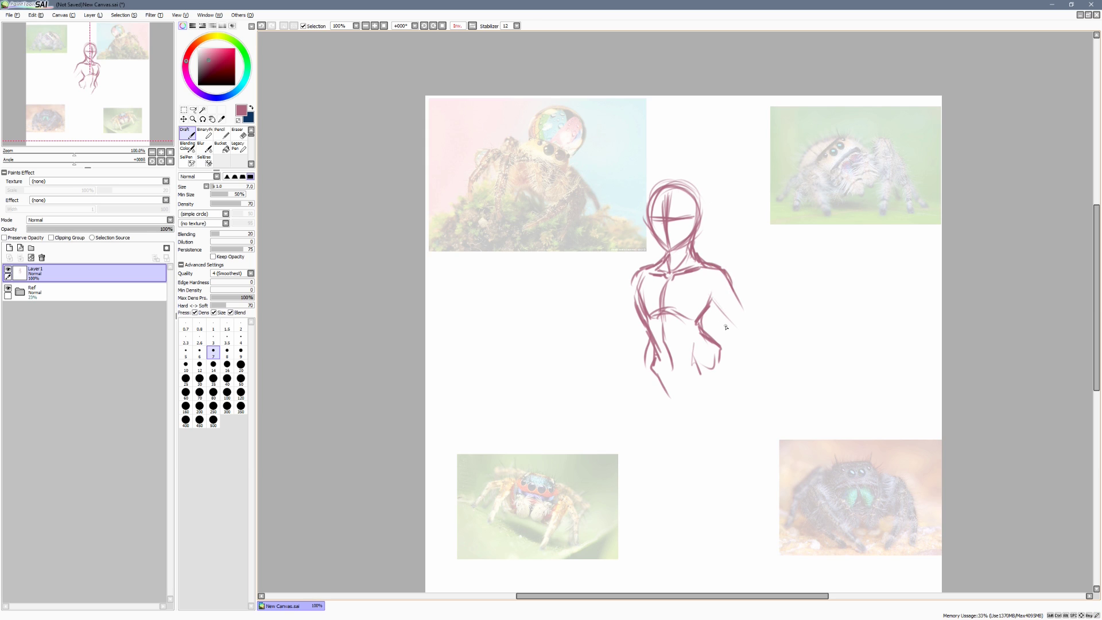
key(ctrl+z)
key(ctrl+z)
key(ctrl+z)
Sketch the bent arm from the shoulder through the elbow, ending in a hand resting on the hip
drag(715, 263, 754, 304)
mouse_move(743, 310)
mouse_down()
mouse_move(717, 297)
mouse_move(744, 312)
mouse_up()
mouse_move(734, 272)
mouse_down()
mouse_move(759, 297)
mouse_move(729, 358)
mouse_up()
mouse_move(734, 273)
mouse_down()
mouse_move(767, 302)
mouse_move(742, 364)
mouse_move(719, 359)
mouse_move(718, 380)
mouse_move(740, 381)
mouse_move(731, 360)
mouse_move(745, 363)
mouse_up()
mouse_move(735, 312)
mouse_down()
mouse_move(774, 317)
mouse_move(746, 358)
mouse_move(727, 332)
mouse_up()
drag(752, 334, 758, 334)
key(ctrl+d)
key(b)
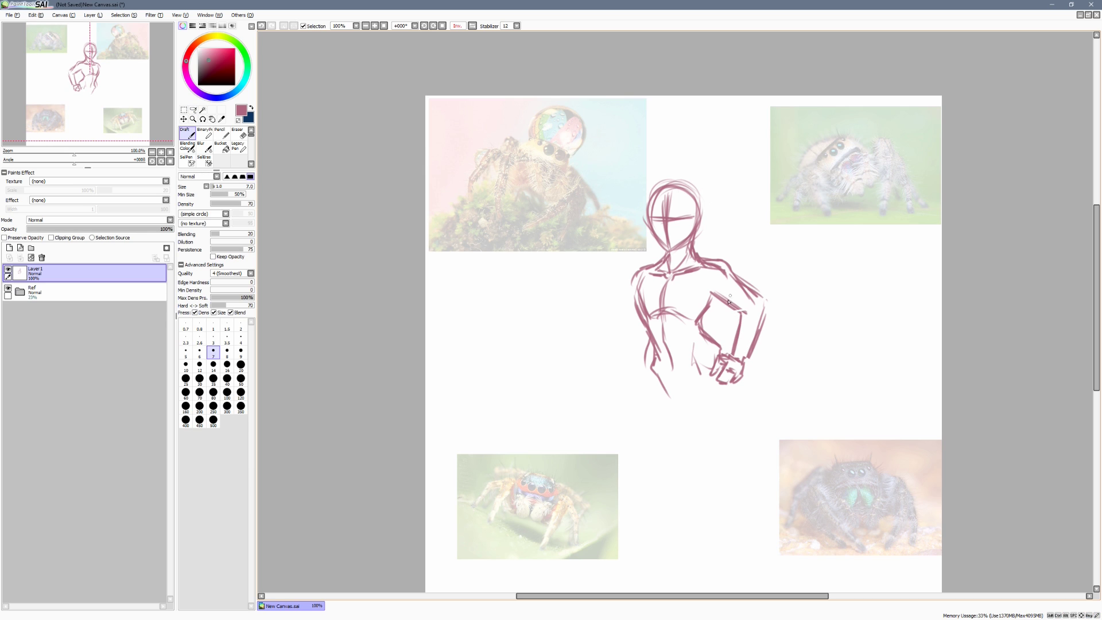
Reinforce the bent arm's forearm and elbow outlines and erase stray lines along its shoulder and upper arm
drag(766, 308, 735, 348)
key(e)
key(b)
drag(741, 315, 733, 359)
drag(767, 310, 746, 371)
key(e)
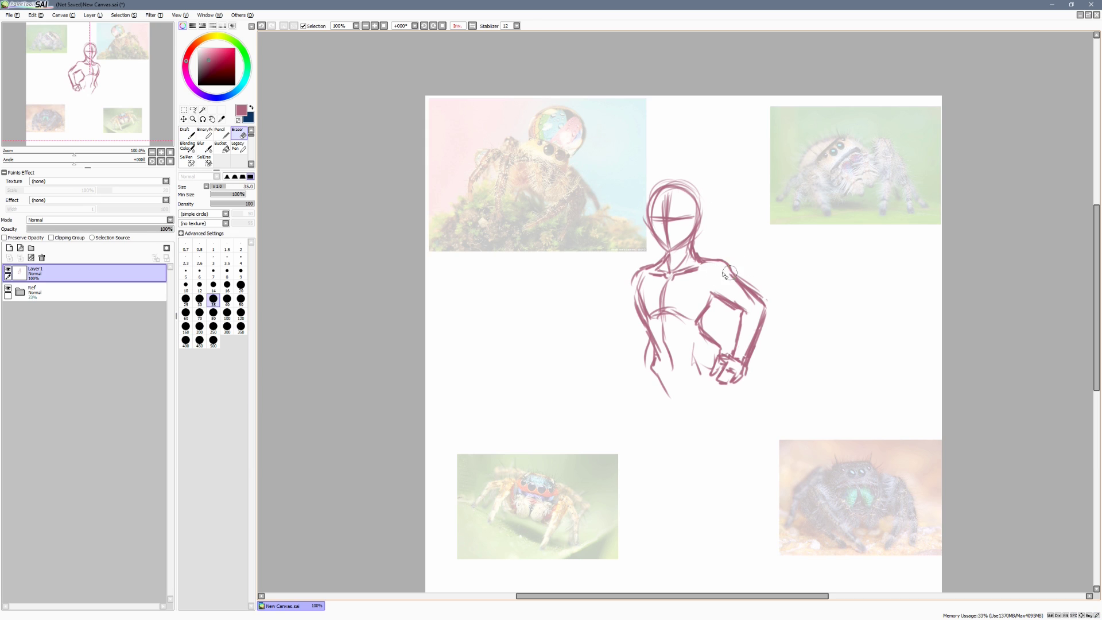
drag(726, 278, 764, 305)
Sketch the other arm hanging straight down beside the torso, with a relaxed hand at its end
key(n)
mouse_move(728, 265)
mouse_down()
mouse_move(764, 303)
mouse_move(805, 317)
mouse_up()
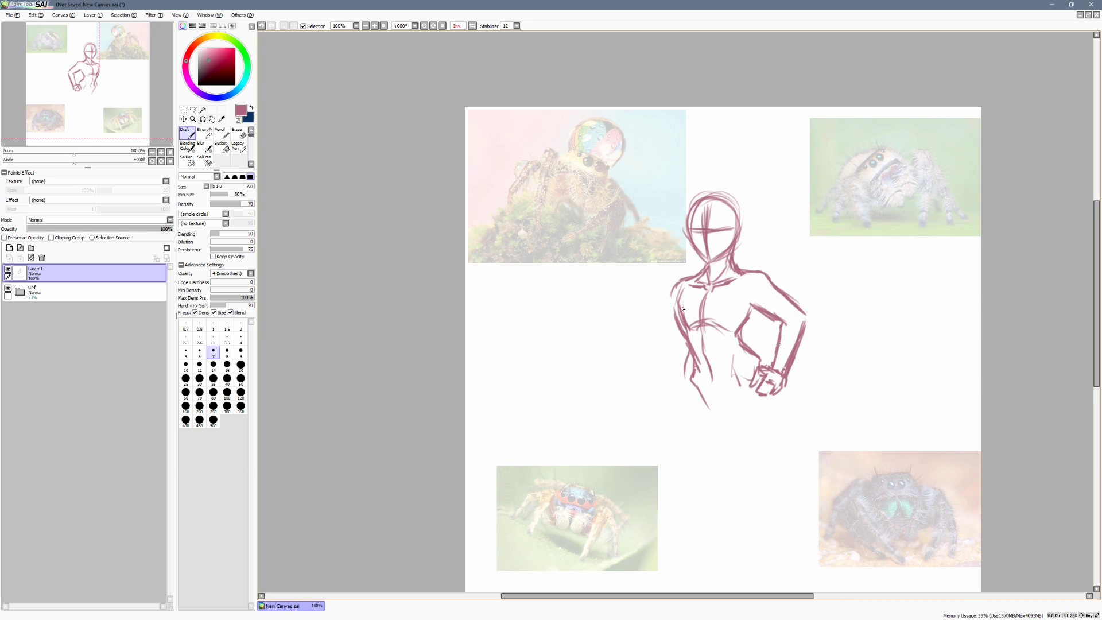
drag(673, 285, 670, 339)
mouse_move(668, 298)
mouse_down()
mouse_move(668, 329)
mouse_move(685, 343)
mouse_move(665, 346)
mouse_move(672, 411)
mouse_up()
mouse_move(683, 345)
mouse_down()
mouse_move(676, 397)
mouse_move(663, 380)
mouse_move(676, 403)
mouse_up()
mouse_move(673, 406)
mouse_down()
mouse_move(671, 424)
mouse_move(686, 409)
mouse_move(683, 430)
mouse_up()
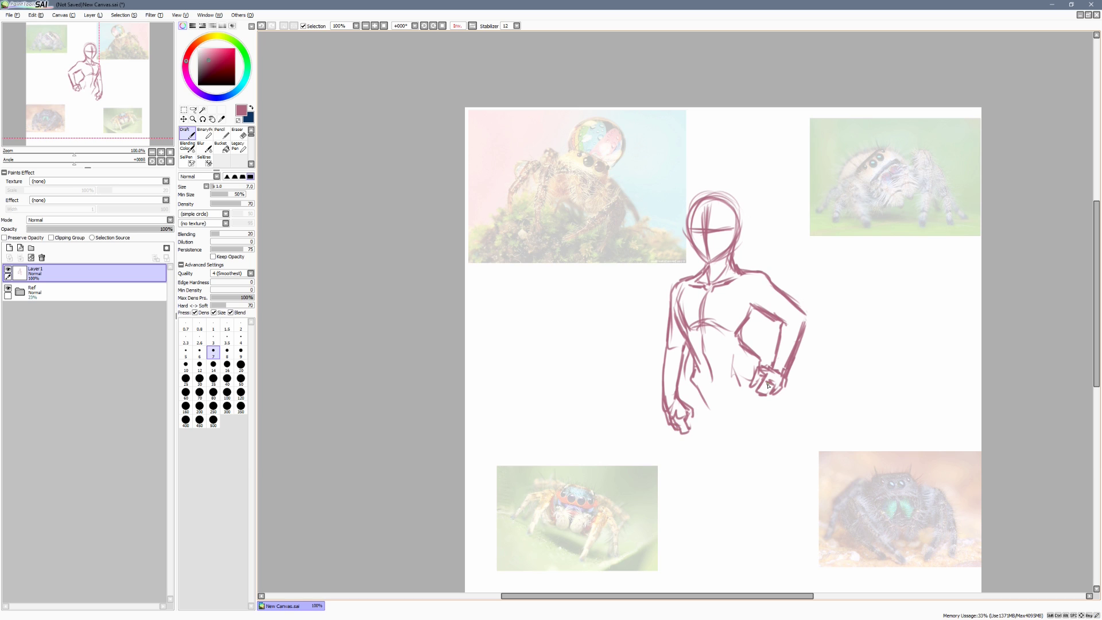
Draw the hip contours converging below the waist and undo the last two strokes
drag(693, 398, 721, 410)
drag(737, 387, 729, 409)
drag(746, 360, 733, 384)
drag(736, 379, 724, 410)
mouse_move(686, 378)
mouse_down()
mouse_move(687, 343)
mouse_move(682, 392)
mouse_up()
key(ctrl+z)
key(ctrl+z)
Sketch a long wrapped skirt from a curved waistband, with side edges, vertical folds and a hem
drag(896, 336, 882, 294)
mouse_move(679, 342)
mouse_down()
mouse_move(691, 376)
mouse_move(689, 342)
mouse_move(715, 340)
mouse_up()
mouse_move(691, 344)
mouse_down()
mouse_move(738, 309)
mouse_move(711, 344)
mouse_move(682, 345)
mouse_up()
drag(677, 342, 679, 437)
drag(723, 339, 724, 439)
drag(720, 346, 725, 443)
mouse_move(677, 384)
mouse_down()
mouse_move(679, 449)
mouse_move(705, 441)
mouse_up()
mouse_move(729, 348)
mouse_down()
mouse_move(735, 436)
mouse_move(722, 447)
mouse_move(731, 437)
mouse_up()
mouse_move(687, 352)
mouse_down()
mouse_move(693, 422)
mouse_move(690, 397)
mouse_move(708, 364)
mouse_move(694, 417)
mouse_up()
drag(708, 354, 710, 420)
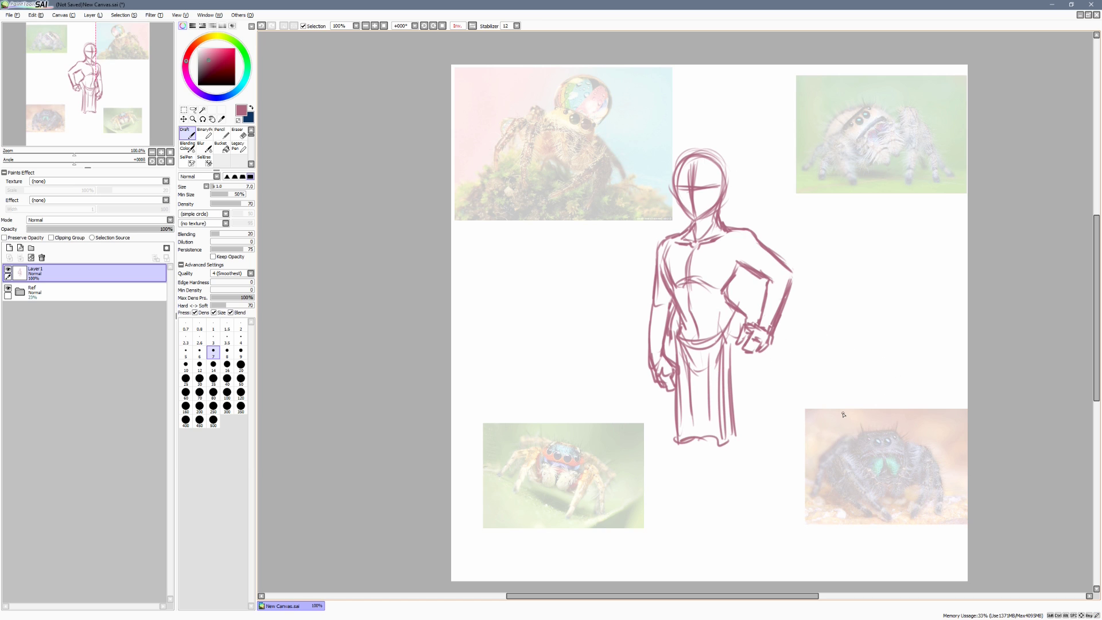
Add short strokes at the waist and skirt's side edge, undoing the last stroke beside the skirt
mouse_move(739, 319)
mouse_down()
mouse_move(733, 341)
mouse_move(740, 302)
mouse_move(746, 315)
mouse_up()
drag(730, 396, 743, 417)
drag(840, 356, 801, 347)
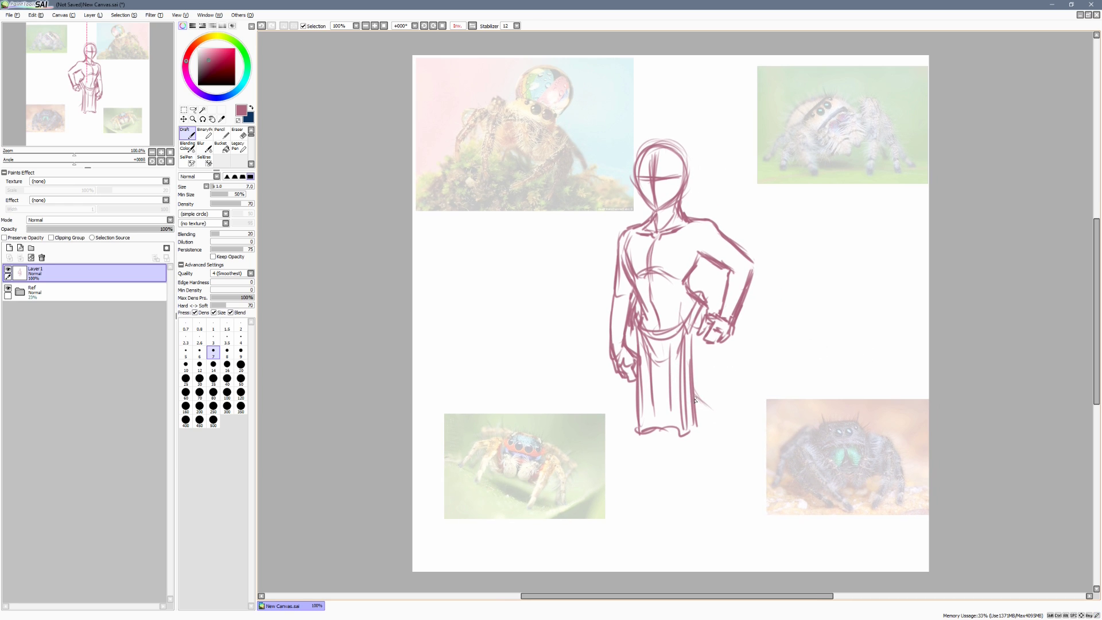
drag(694, 401, 733, 381)
key(ctrl+z)
Raise the Ref folder's opacity to 77% and make the figure's sketch layer active again
click(24, 293)
drag(60, 228, 139, 228)
drag(899, 312, 1043, 176)
key(Page_Up)
key(Page_Up)
drag(761, 356, 787, 286)
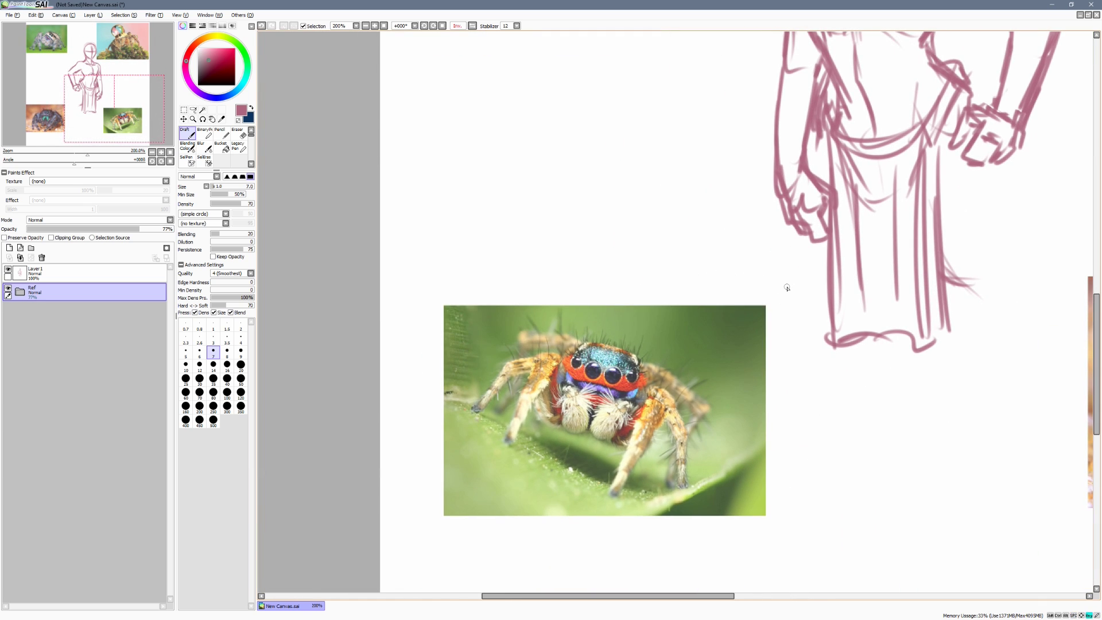
click(43, 273)
Add a new layer above the figure sketch, with the dark spider photo in view
drag(931, 244, 856, 283)
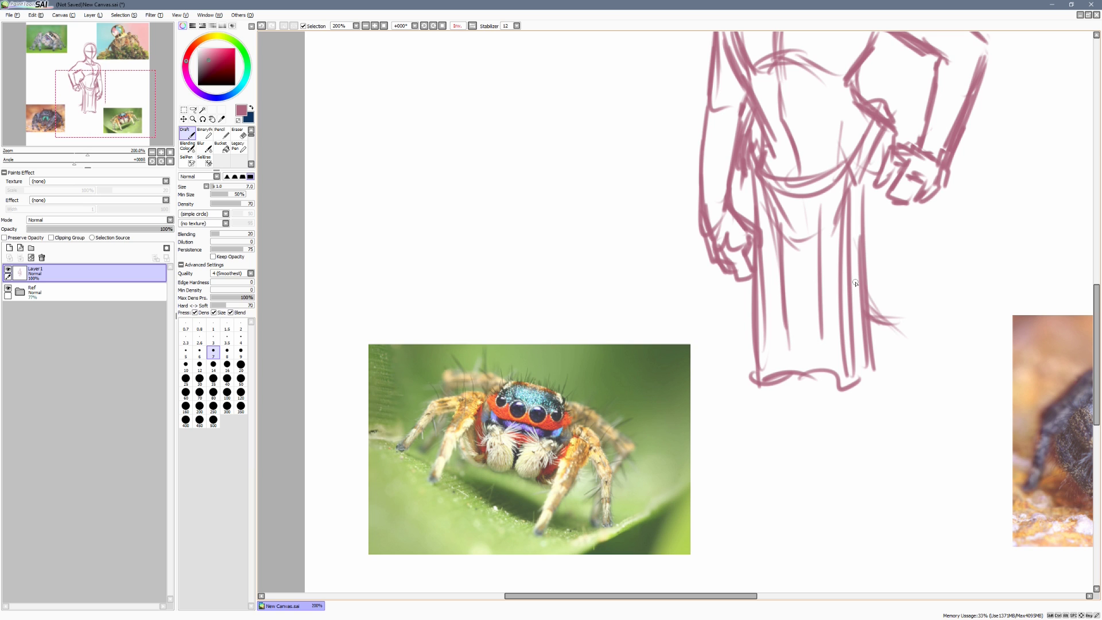
key(space)
drag(947, 497, 605, 495)
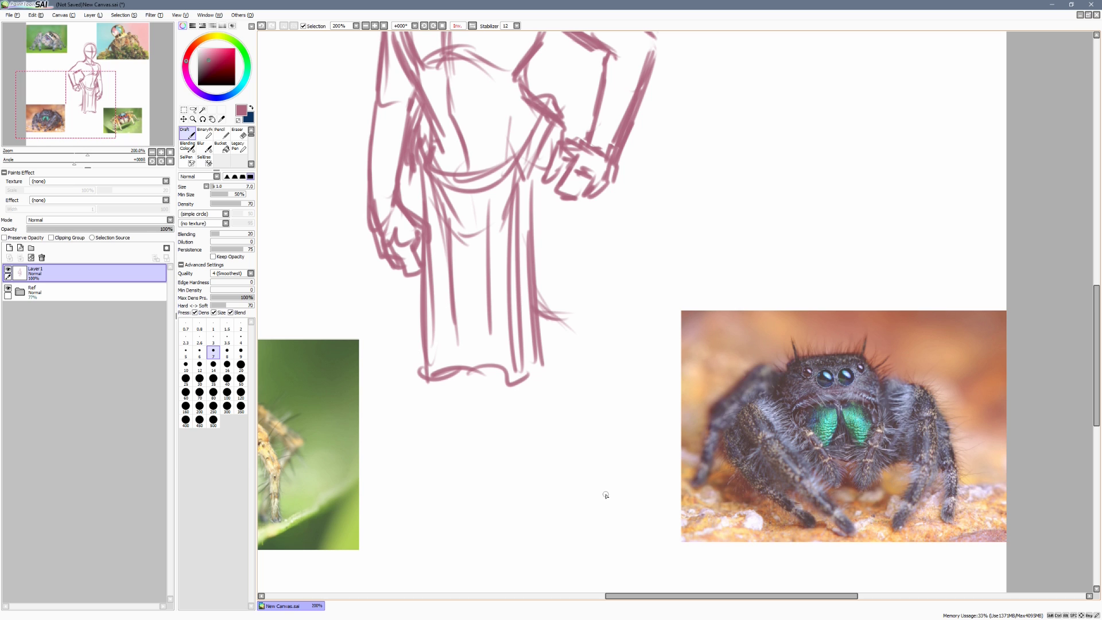
click(11, 247)
key(space)
drag(941, 368, 863, 379)
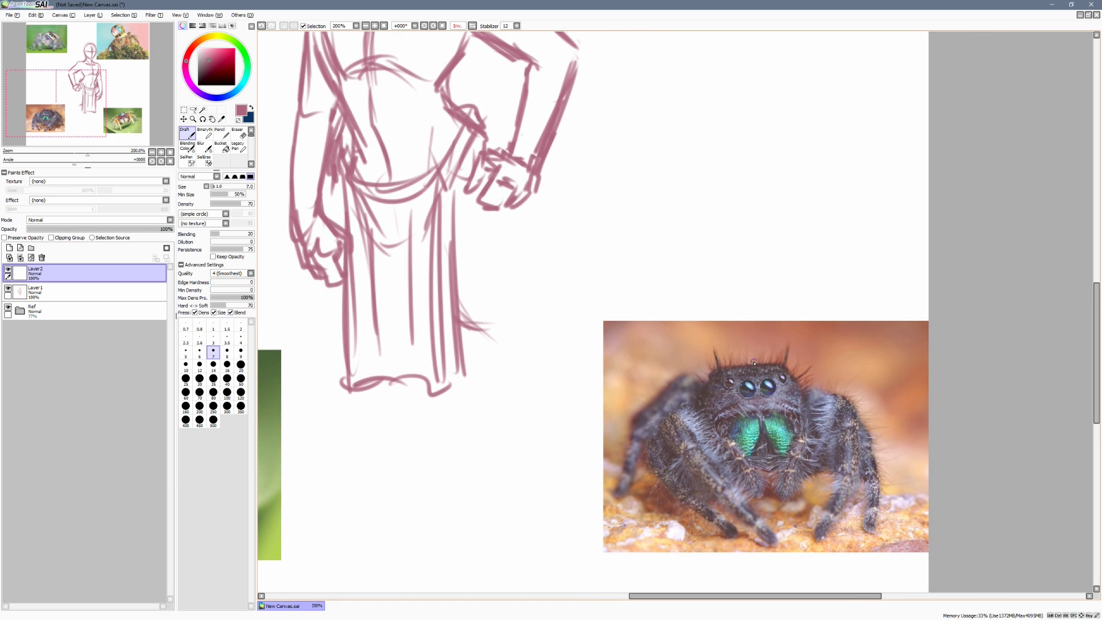
Trace the dark spider's eyes, jaw line and head outline over its photo, and clear the tracing
drag(817, 333, 832, 328)
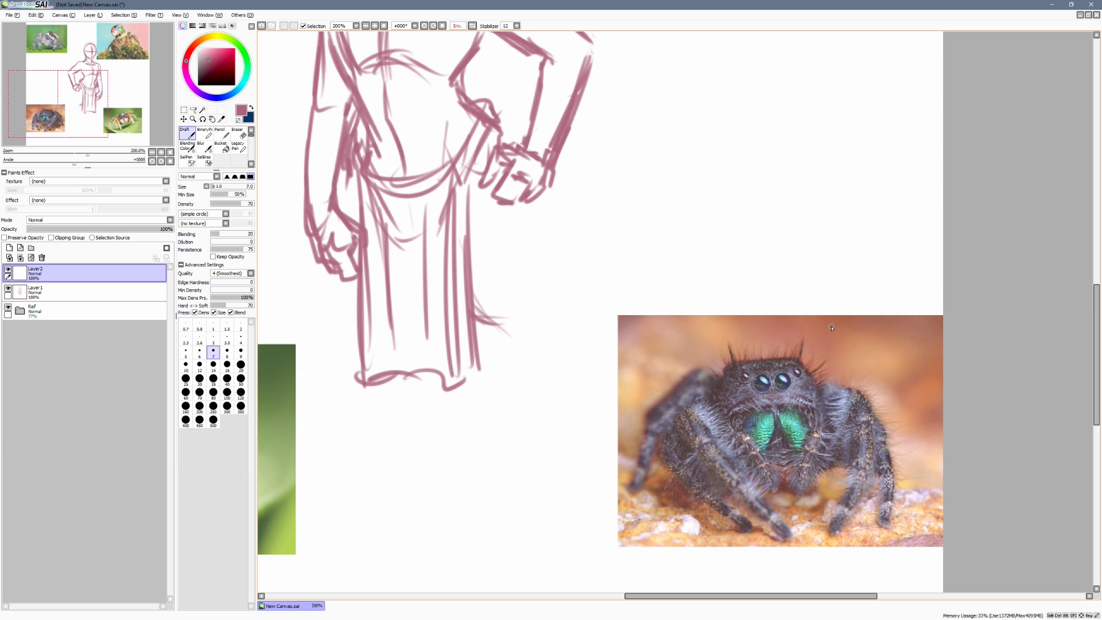
mouse_move(763, 374)
mouse_down()
mouse_move(755, 391)
mouse_move(766, 374)
mouse_move(797, 374)
mouse_up()
drag(747, 373, 746, 374)
mouse_move(729, 422)
mouse_down()
mouse_move(815, 415)
mouse_move(771, 409)
mouse_move(812, 421)
mouse_up()
drag(716, 408, 728, 366)
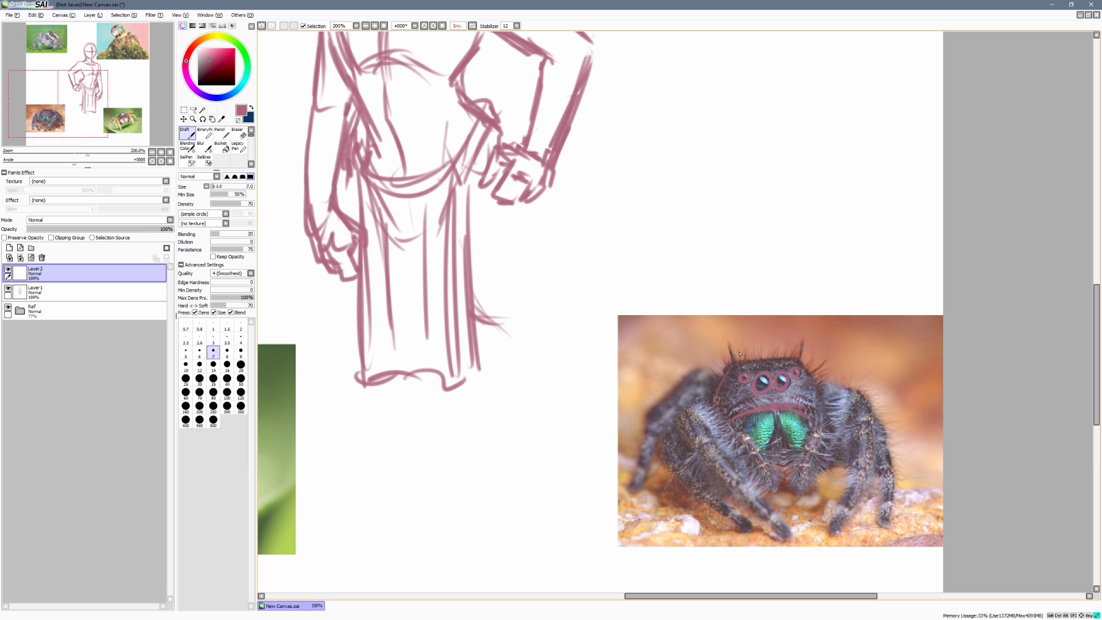
drag(798, 359, 818, 407)
key(space)
scroll(900, 339, down, 2)
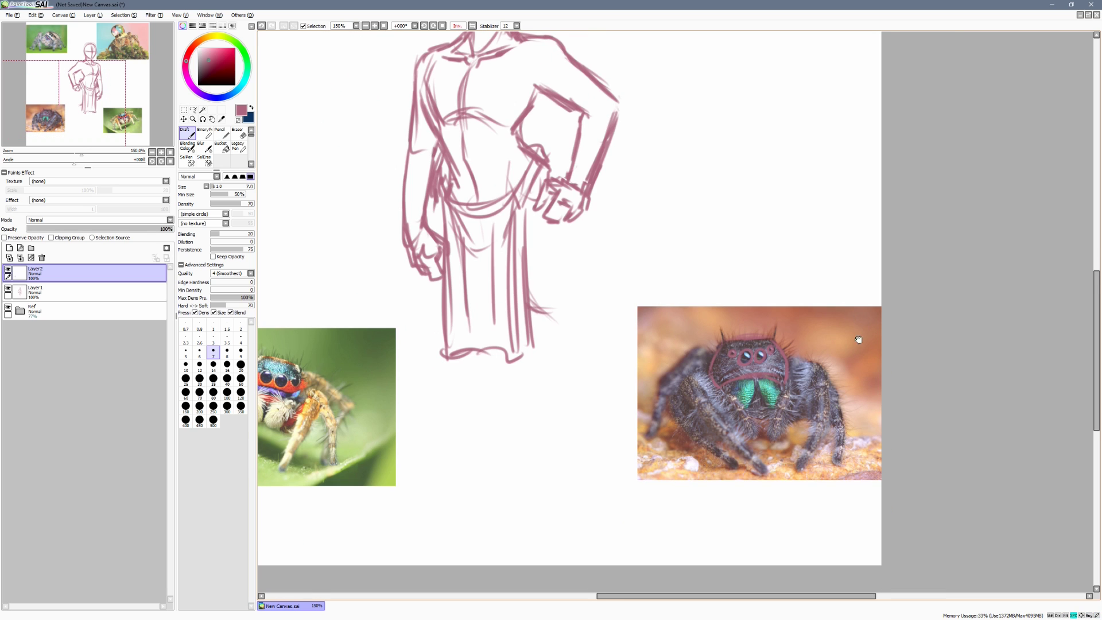
scroll(907, 369, up, 1)
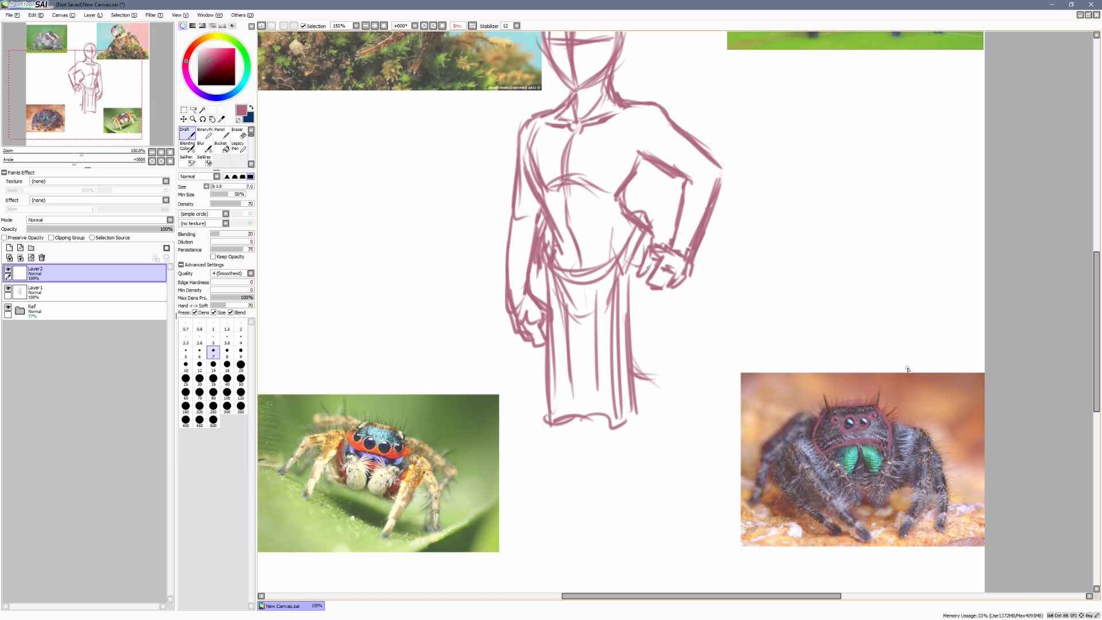
key(d)
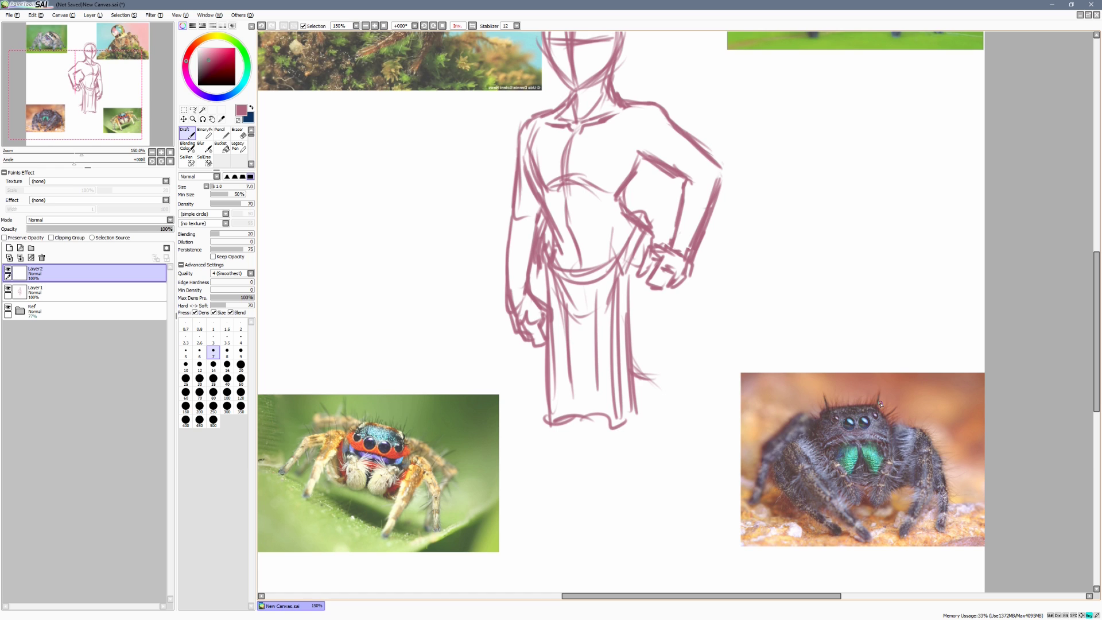
Outline the mouthparts of the spider carrying the water drop, and undo the outline
mouse_move(935, 69)
mouse_down()
mouse_move(897, 313)
mouse_move(1006, 362)
mouse_move(1050, 345)
mouse_move(920, 372)
mouse_up()
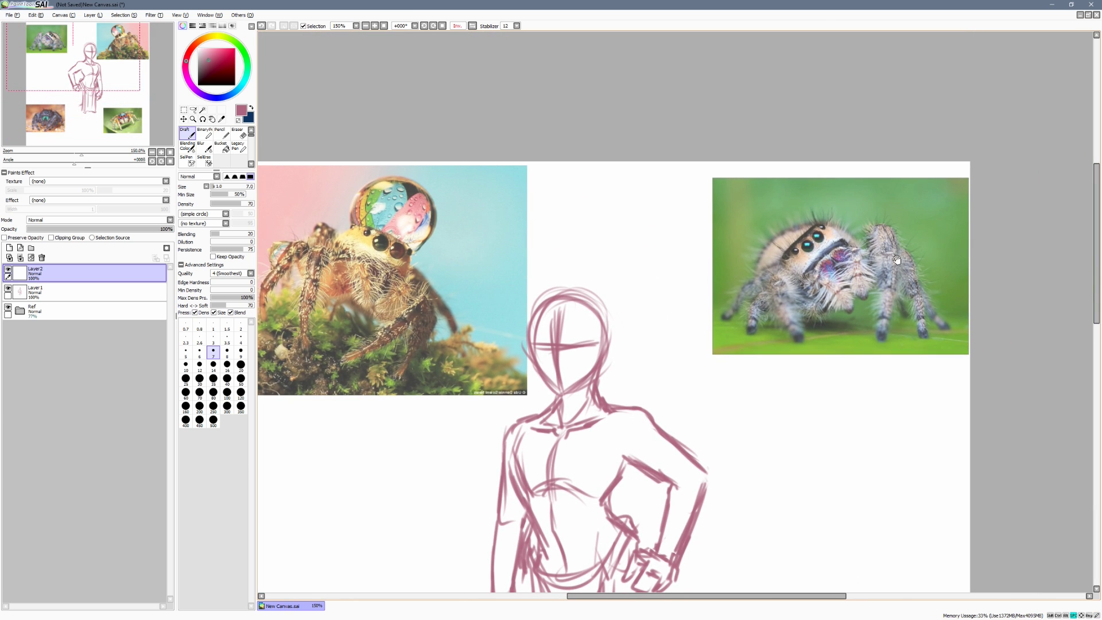
drag(898, 257, 907, 259)
mouse_move(790, 304)
mouse_down()
mouse_move(923, 260)
mouse_move(961, 278)
mouse_up()
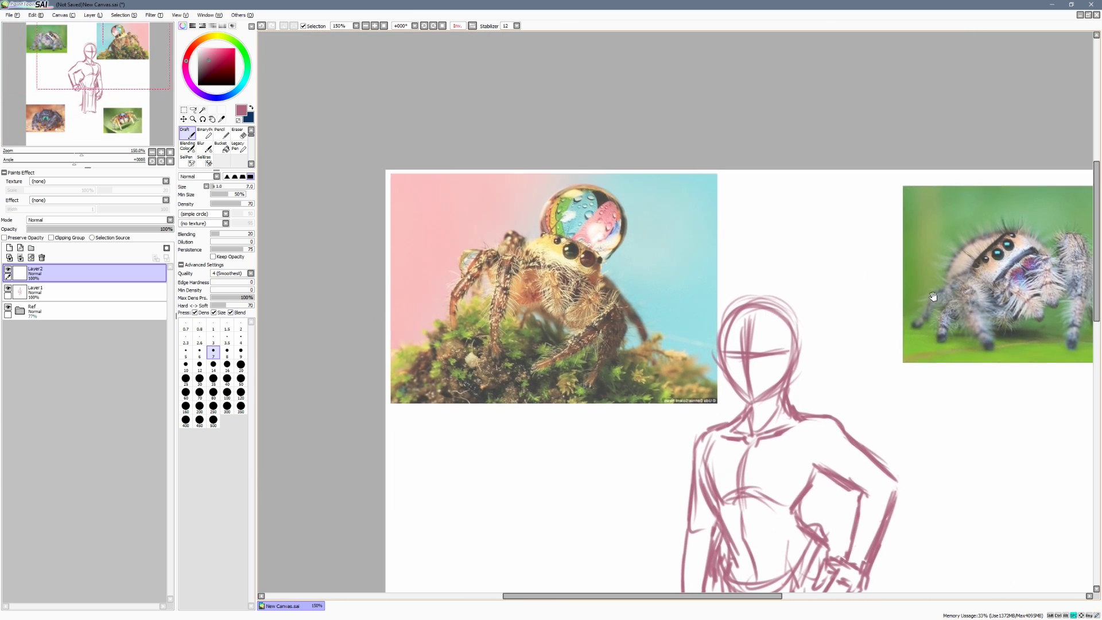
mouse_move(550, 265)
mouse_down()
mouse_move(562, 308)
mouse_move(551, 315)
mouse_move(597, 310)
mouse_move(564, 289)
mouse_up()
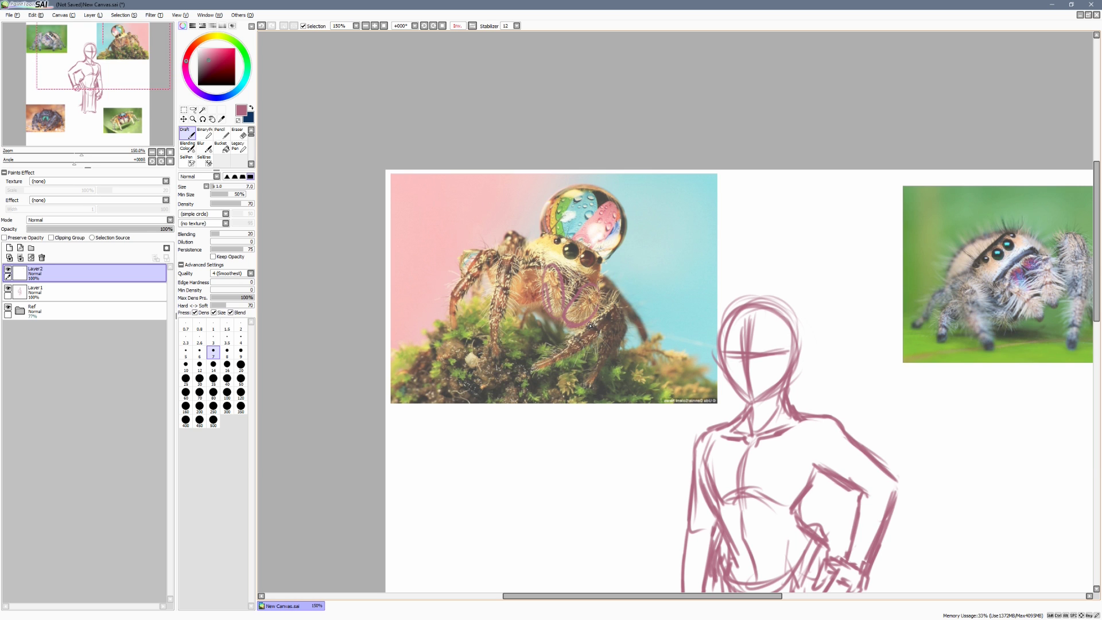
key(ctrl+z)
key(ctrl+z)
Compare the spider photos, make a small mark below the dark spider's green fangs, and undo it
drag(870, 461, 753, 371)
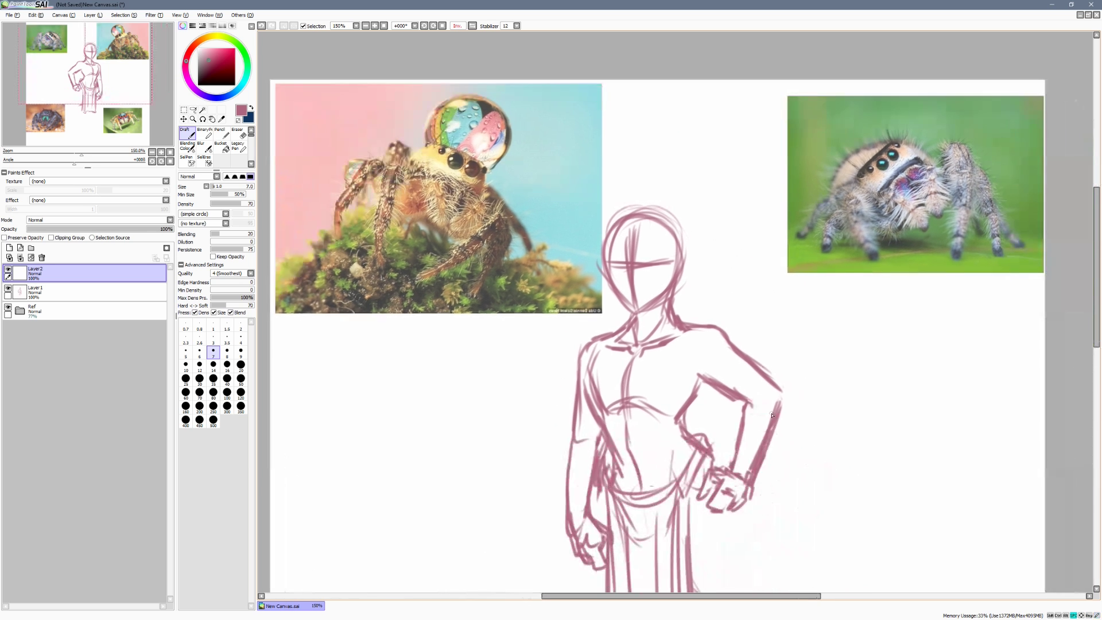
key(Page_Down)
key(Page_Down)
drag(838, 424, 848, 335)
key(Page_Up)
key(Page_Up)
drag(840, 380, 931, 305)
mouse_move(656, 383)
mouse_down()
mouse_move(678, 364)
mouse_move(492, 385)
mouse_up()
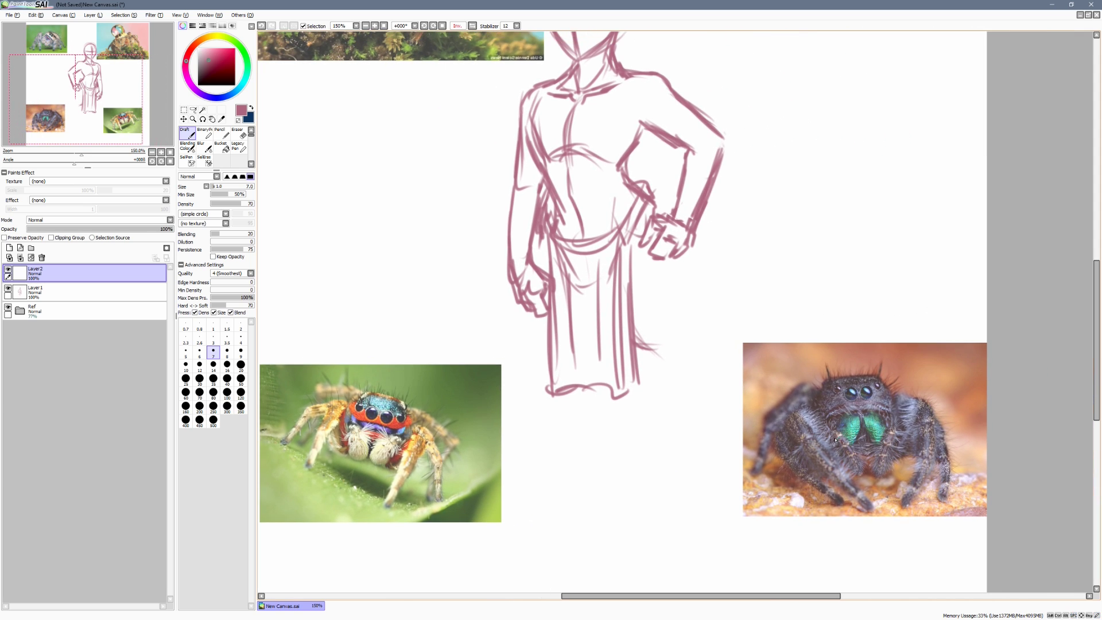
drag(874, 470, 879, 472)
key(Page_Down)
key(ctrl+z)
Outline the pale, furry mouthparts of the red-faced spider over its photo, and clear the outline
mouse_move(783, 396)
mouse_down()
mouse_move(844, 393)
mouse_move(879, 416)
mouse_up()
key(Page_Up)
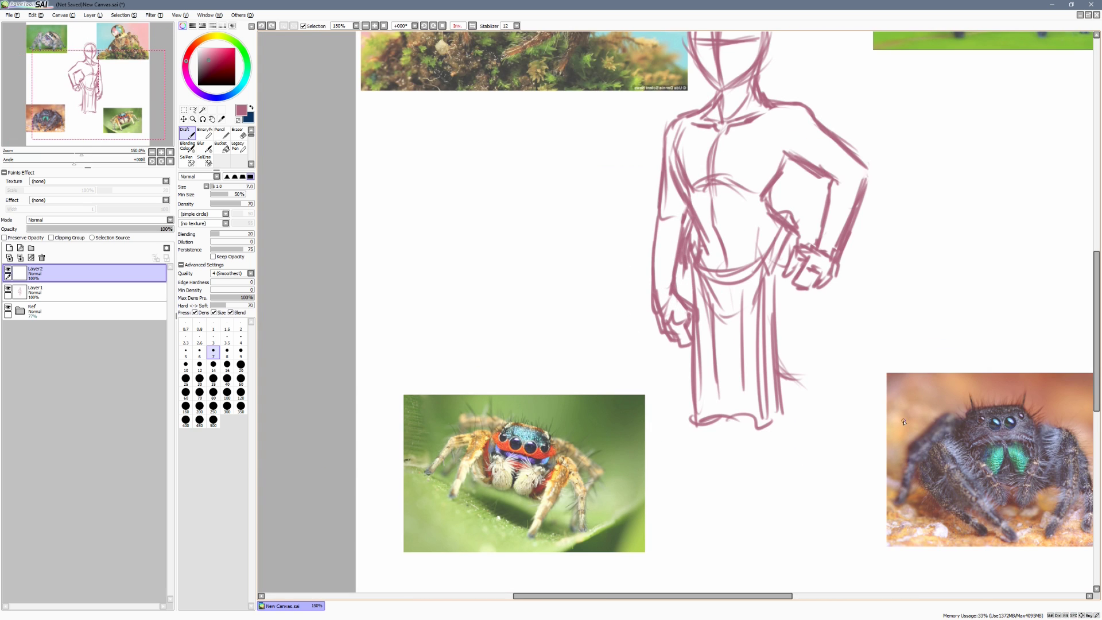
mouse_move(943, 405)
mouse_down()
mouse_move(930, 402)
mouse_move(986, 399)
mouse_up()
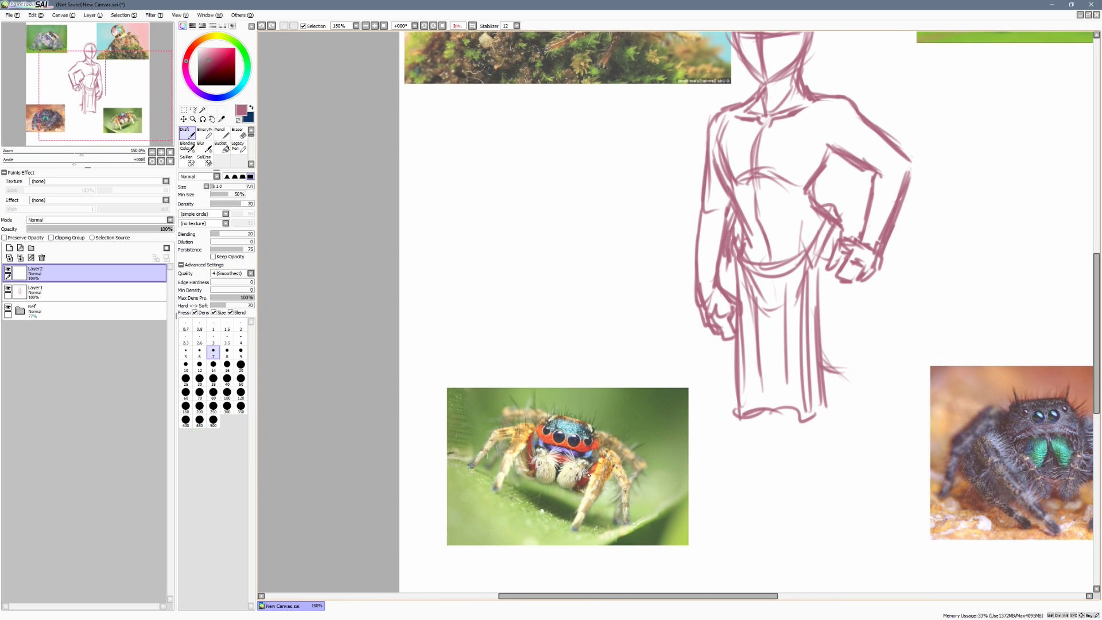
mouse_move(549, 459)
mouse_down()
mouse_move(550, 489)
mouse_move(585, 468)
mouse_move(589, 481)
mouse_up()
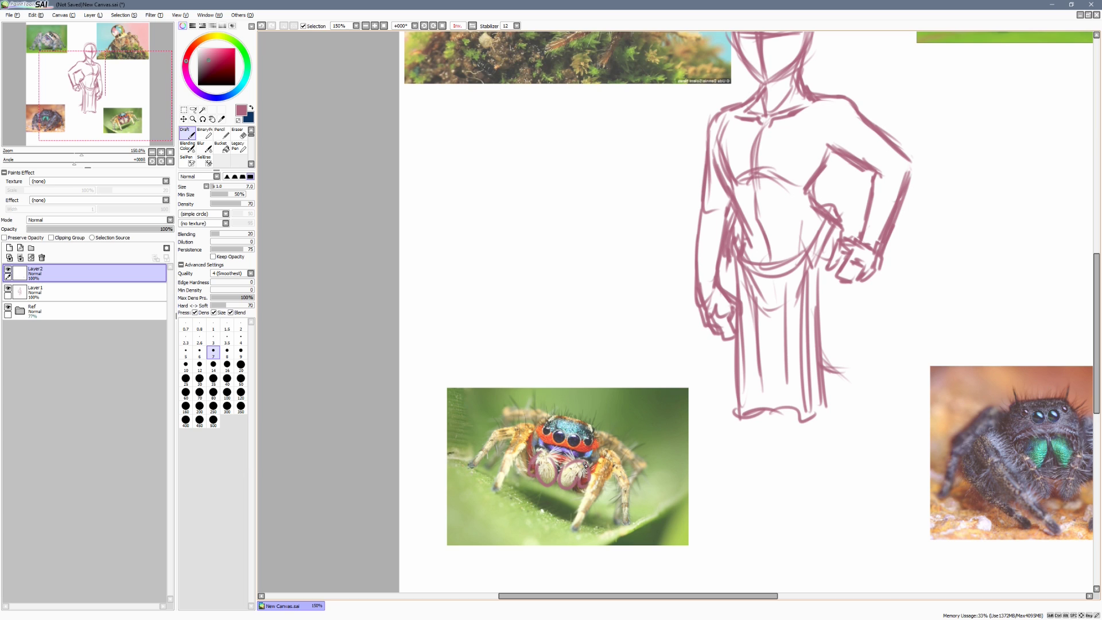
key(Delete)
Mark the red-faced spider's mouthparts once more and undo the marks
drag(929, 325, 888, 312)
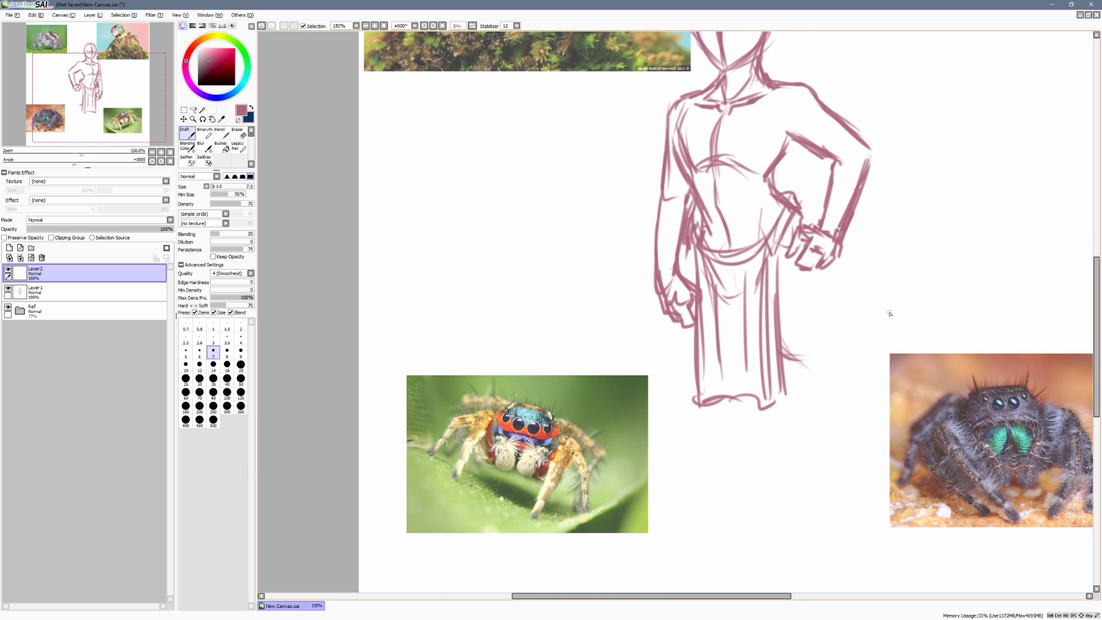
mouse_move(494, 440)
mouse_down()
mouse_move(496, 463)
mouse_move(497, 440)
mouse_move(542, 443)
mouse_up()
key(ctrl+z)
key(ctrl+z)
Sketch collar lines around the neck and a drooping lobe over the chest beside the bent arm
drag(900, 472, 856, 617)
drag(860, 485, 922, 501)
drag(903, 465, 924, 471)
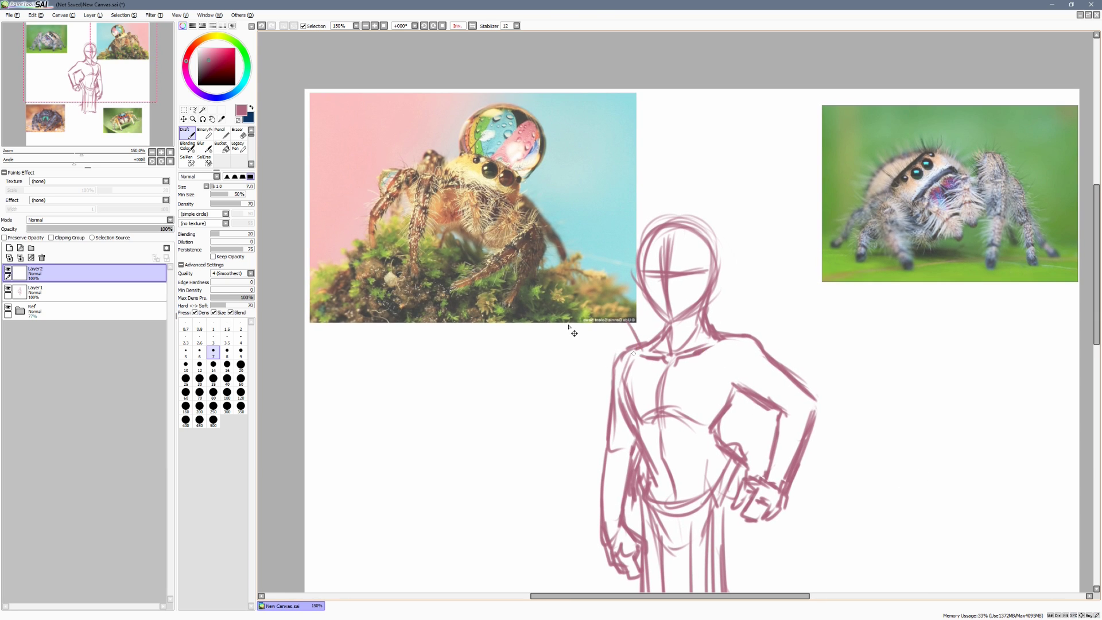
drag(629, 327, 647, 350)
mouse_move(631, 329)
mouse_down()
mouse_move(610, 361)
mouse_move(619, 370)
mouse_up()
mouse_move(625, 335)
mouse_down()
mouse_move(610, 357)
mouse_move(629, 371)
mouse_up()
mouse_move(683, 333)
mouse_down()
mouse_move(659, 361)
mouse_move(692, 366)
mouse_move(712, 336)
mouse_move(740, 412)
mouse_up()
mouse_move(692, 361)
mouse_down()
mouse_move(712, 419)
mouse_move(736, 447)
mouse_move(744, 407)
mouse_move(733, 440)
mouse_up()
Sketch a matching rounded lobe over the hanging arm's shoulder, redo its lower edge, and refine the collar
mouse_move(614, 349)
mouse_down()
mouse_move(603, 416)
mouse_move(588, 427)
mouse_up()
drag(607, 383, 590, 438)
drag(624, 364, 602, 441)
drag(634, 442, 598, 439)
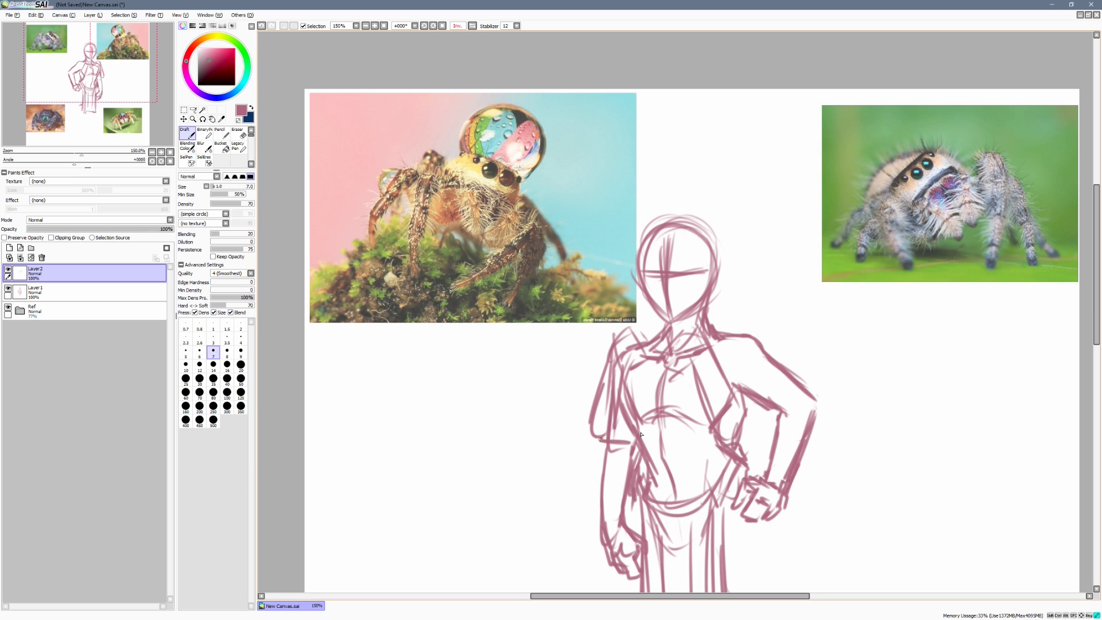
key(ctrl+z)
key(ctrl+z)
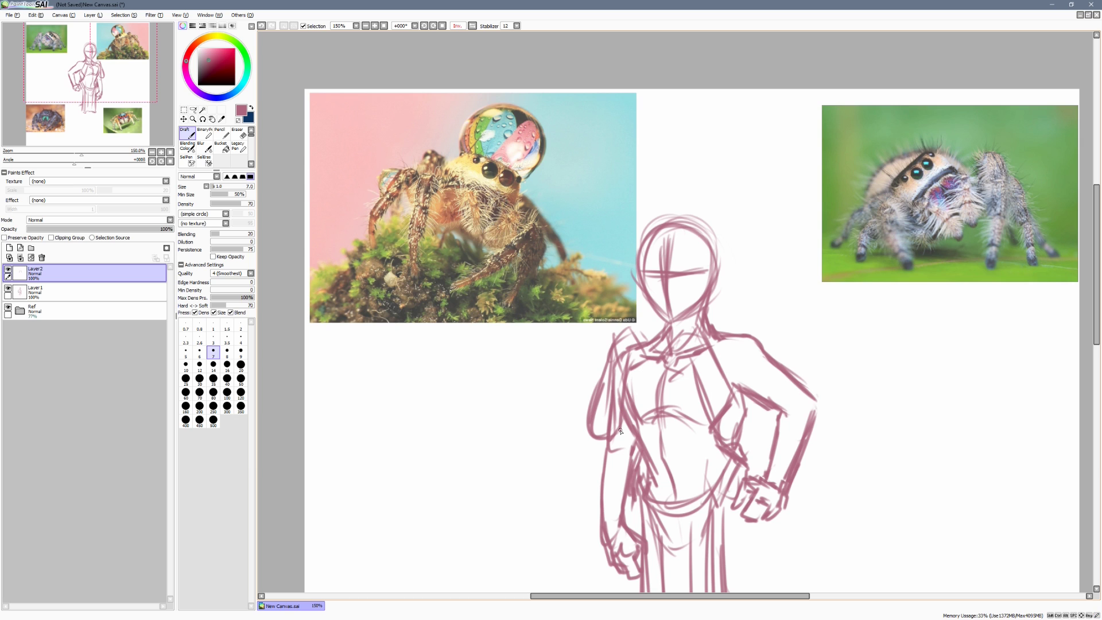
mouse_move(673, 337)
mouse_down()
mouse_move(666, 363)
mouse_move(687, 369)
mouse_up()
Shift the layer with the collar and lobe shapes slightly upward on the figure
key(Page_Down)
drag(785, 285, 785, 281)
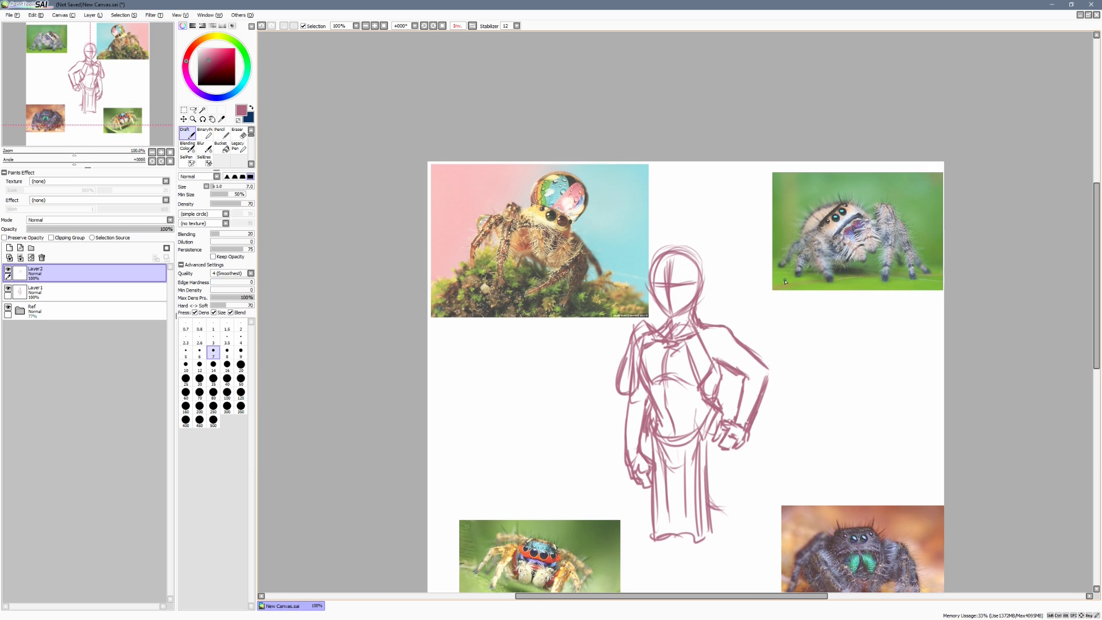
key(ctrl)
drag(715, 362, 717, 348)
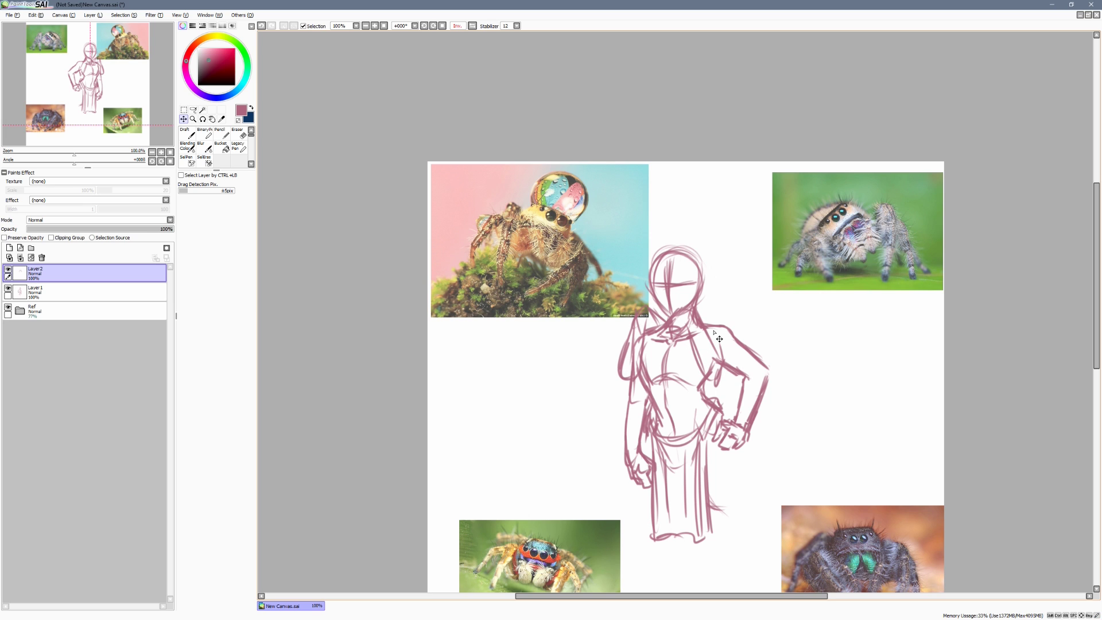
Examine the head and leg shapes in the jumping spider photos around the figure
scroll(808, 231, up, 1)
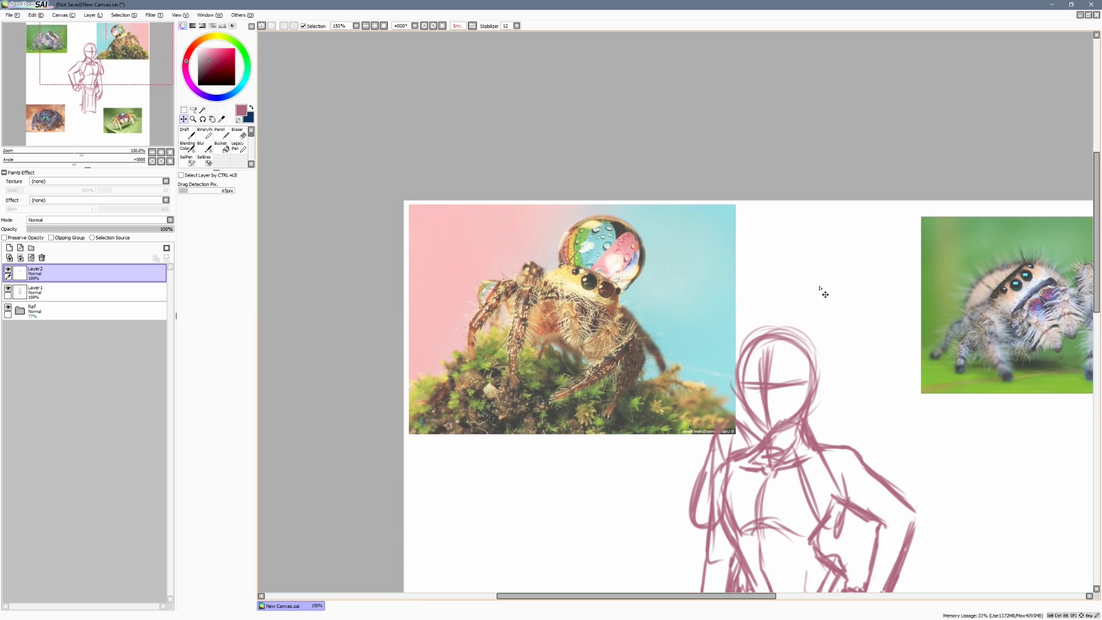
key(space)
drag(965, 234, 865, 241)
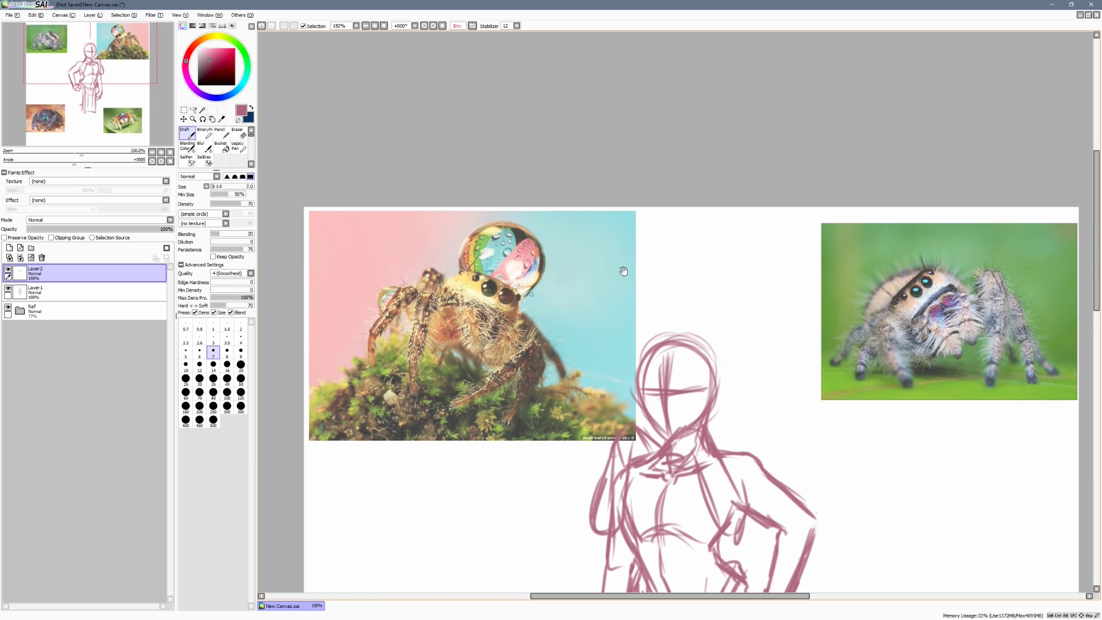
drag(712, 239, 791, 230)
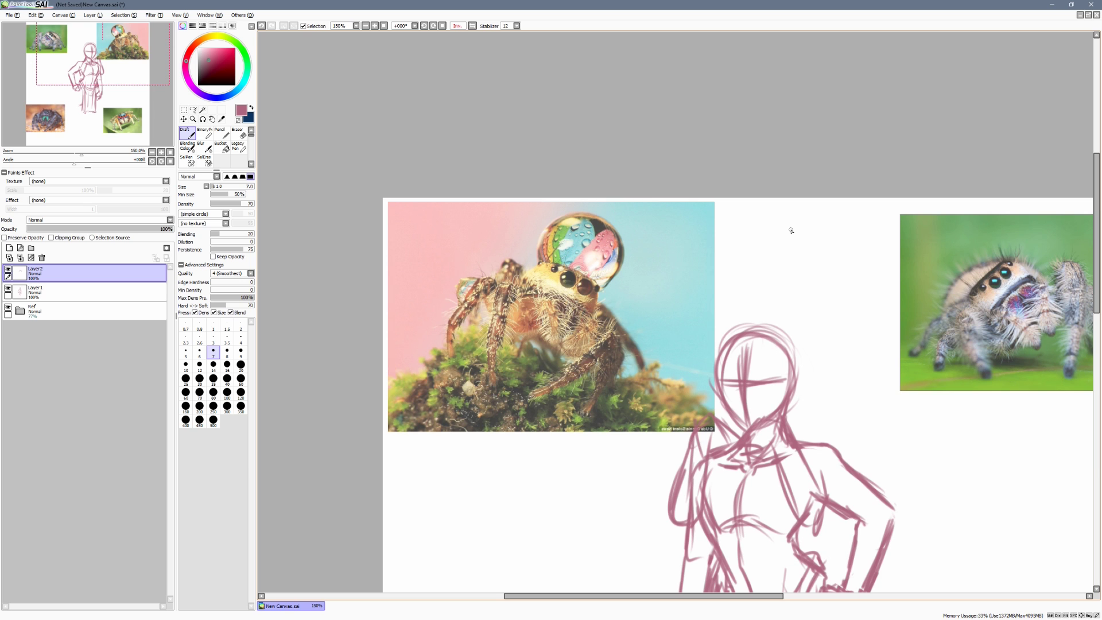
drag(877, 398, 628, 363)
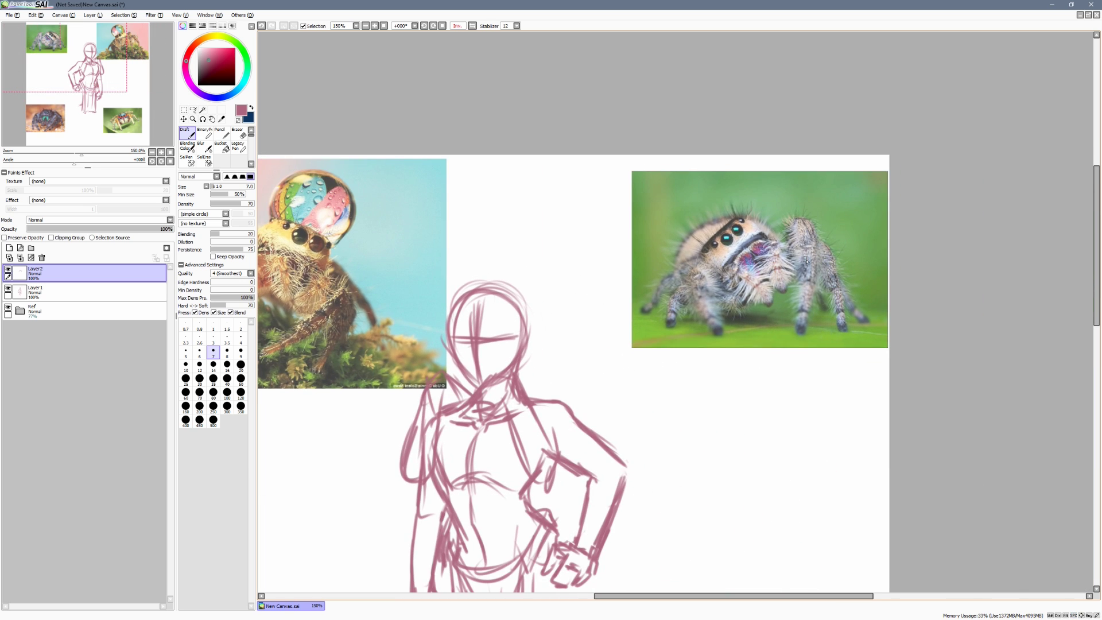
key(Page_Down)
key(Page_Down)
key(Page_Down)
drag(787, 333, 802, 227)
key(Page_Up)
key(Page_Up)
key(Page_Up)
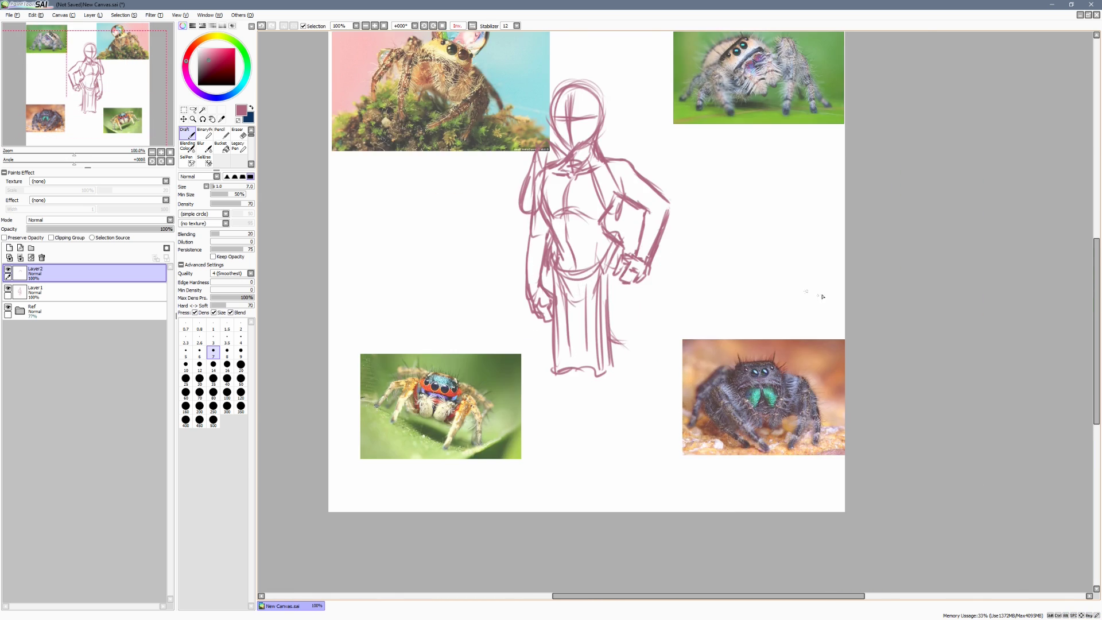
Examine the orange-faced jumping spider's legs up close, making and undoing trial strokes over its photo
drag(840, 339, 879, 299)
drag(633, 435, 842, 464)
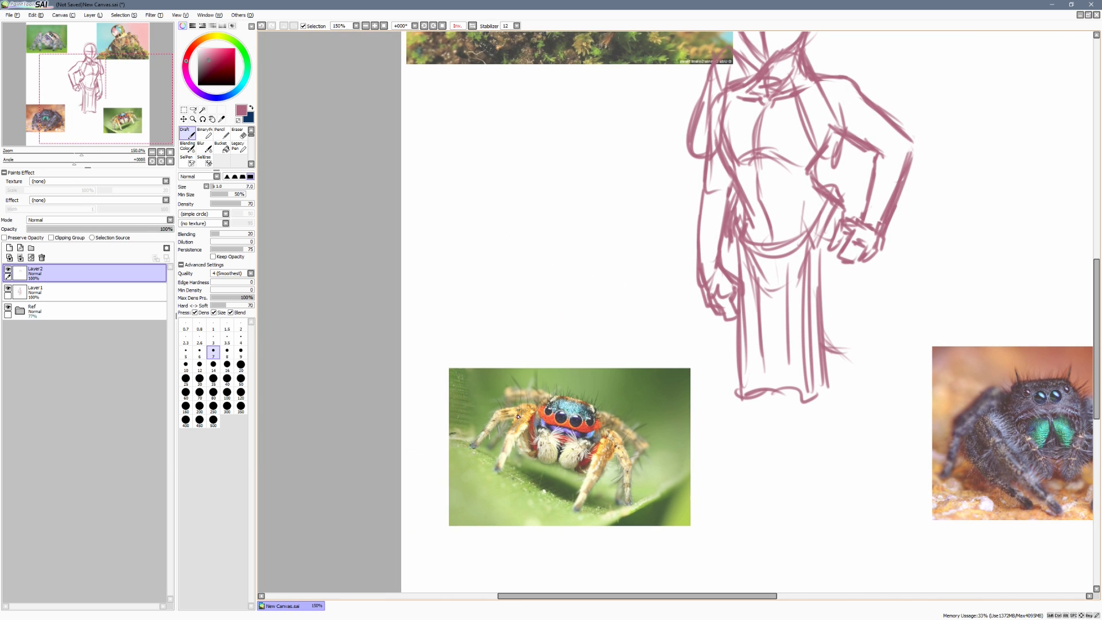
mouse_move(514, 408)
mouse_down()
mouse_move(509, 420)
mouse_move(529, 406)
mouse_move(513, 411)
mouse_move(493, 394)
mouse_move(533, 391)
mouse_up()
key(ctrl+z)
key(ctrl+z)
key(ctrl+z)
key(ctrl+z)
key(Page_Down)
drag(743, 396, 529, 435)
key(Page_Up)
Examine the face and raised front leg of the grey jumping spider and compare the four reference photos
mouse_move(851, 36)
mouse_down()
mouse_move(832, 359)
mouse_move(875, 332)
mouse_up()
key(Page_Up)
drag(879, 286, 808, 315)
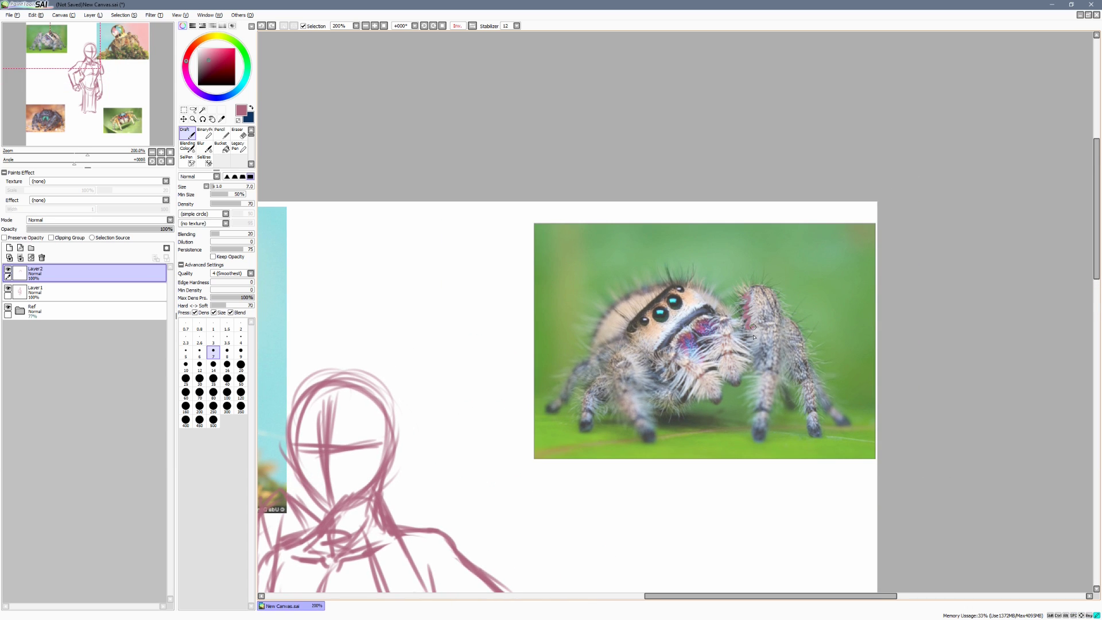
key(ctrl+minus)
key(ctrl+minus)
key(ctrl+minus)
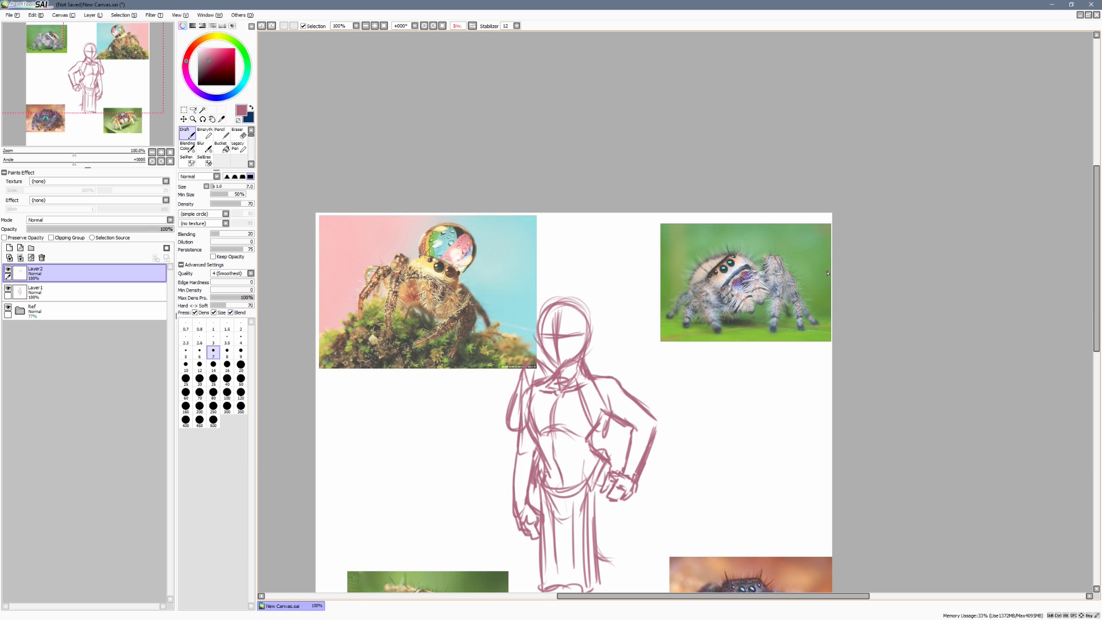
drag(841, 390, 877, 266)
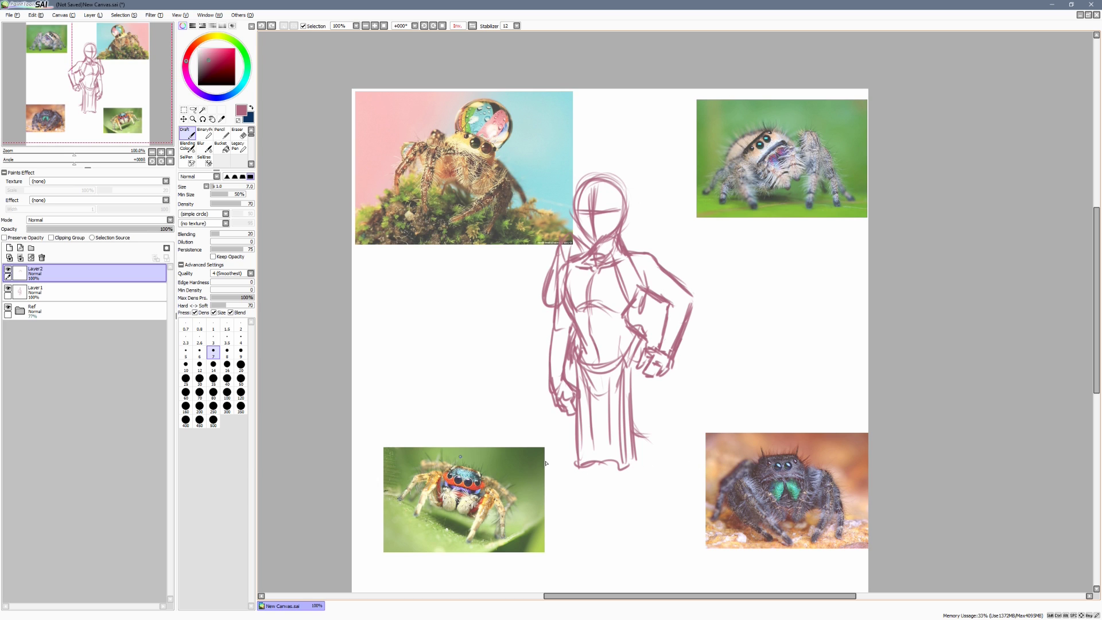
drag(752, 459, 820, 459)
key(ctrl+z)
drag(890, 467, 959, 430)
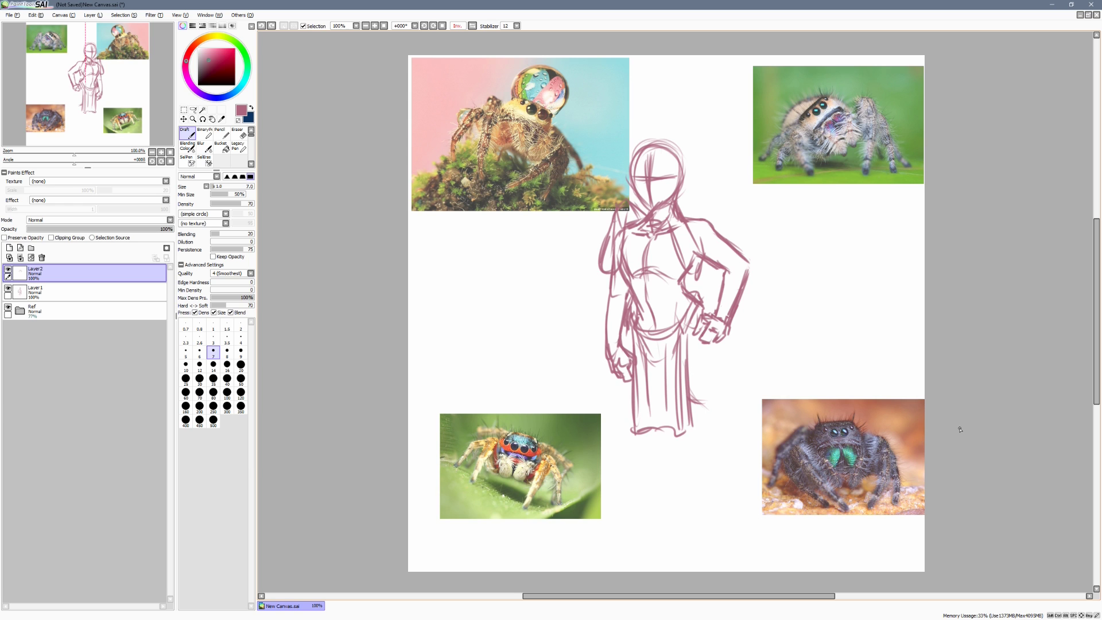
Handwrite the notes "Fuzzy Wuzzy" and "Big ol' Eyes" below the grey spider photo
drag(764, 370, 802, 404)
drag(867, 279, 746, 298)
mouse_move(745, 276)
mouse_down()
mouse_move(762, 273)
mouse_move(758, 284)
mouse_up()
mouse_move(762, 280)
mouse_down()
mouse_move(767, 292)
mouse_move(771, 281)
mouse_move(798, 286)
mouse_up()
mouse_move(802, 279)
mouse_down()
mouse_move(798, 299)
mouse_move(819, 271)
mouse_move(852, 277)
mouse_up()
drag(861, 264, 853, 304)
drag(884, 381, 893, 388)
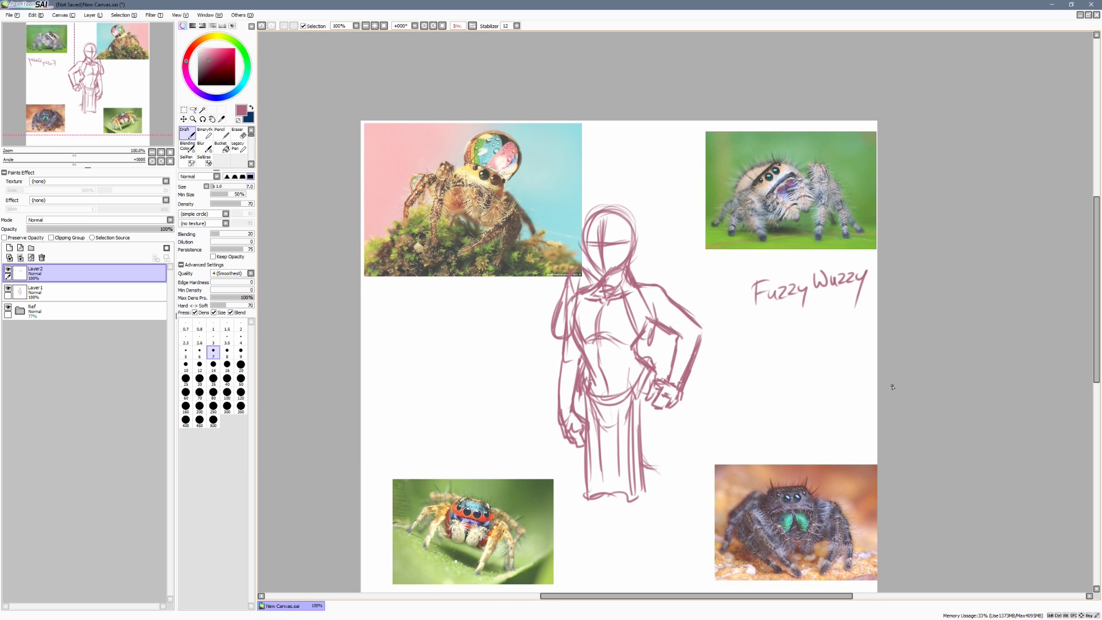
mouse_move(755, 313)
mouse_down()
mouse_move(752, 335)
mouse_move(775, 339)
mouse_move(795, 312)
mouse_move(827, 316)
mouse_up()
mouse_move(828, 307)
mouse_down()
mouse_move(833, 319)
mouse_move(847, 313)
mouse_up()
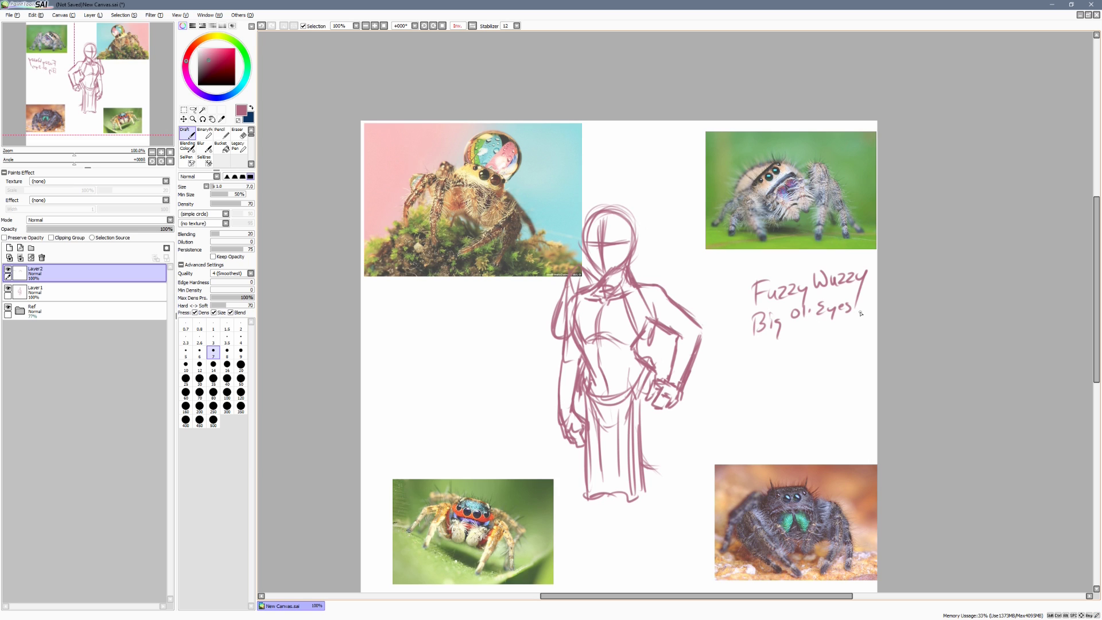
scroll(873, 425, down, 1)
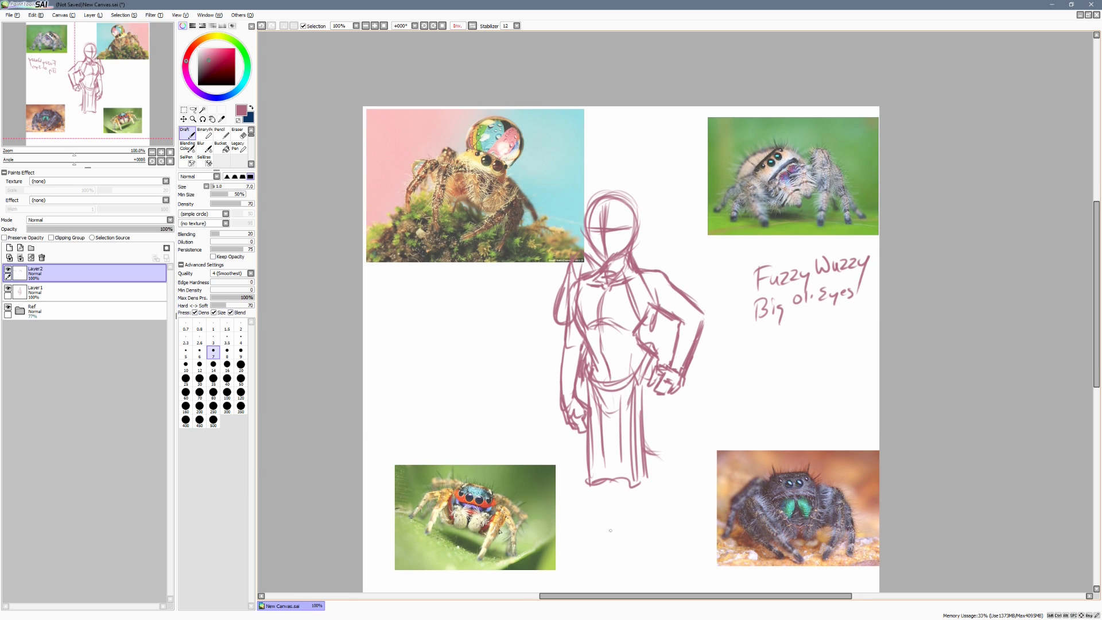
Handwrite "Teeny Arms" and "Big ol' Head" beneath the existing trait notes
mouse_move(740, 341)
mouse_down()
mouse_move(759, 333)
mouse_move(753, 350)
mouse_move(764, 345)
mouse_up()
mouse_move(767, 343)
mouse_down()
mouse_move(791, 332)
mouse_move(789, 349)
mouse_up()
drag(800, 335, 809, 325)
mouse_move(816, 335)
mouse_down()
mouse_move(824, 319)
mouse_move(837, 331)
mouse_up()
drag(754, 361, 755, 383)
drag(752, 360, 757, 384)
mouse_move(770, 368)
mouse_down()
mouse_move(774, 386)
mouse_move(795, 368)
mouse_up()
mouse_move(804, 352)
mouse_down()
mouse_move(802, 367)
mouse_move(828, 361)
mouse_up()
drag(815, 355, 851, 359)
drag(856, 340, 855, 361)
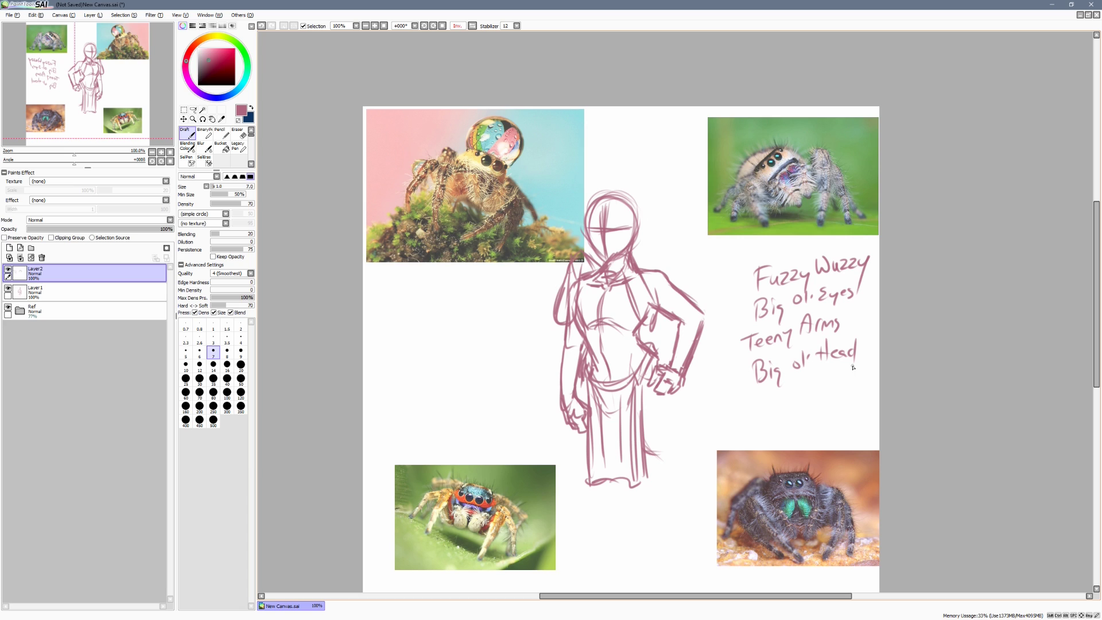
Add the handwritten note "Big ol' Ass" at the end of the trait list
key(l)
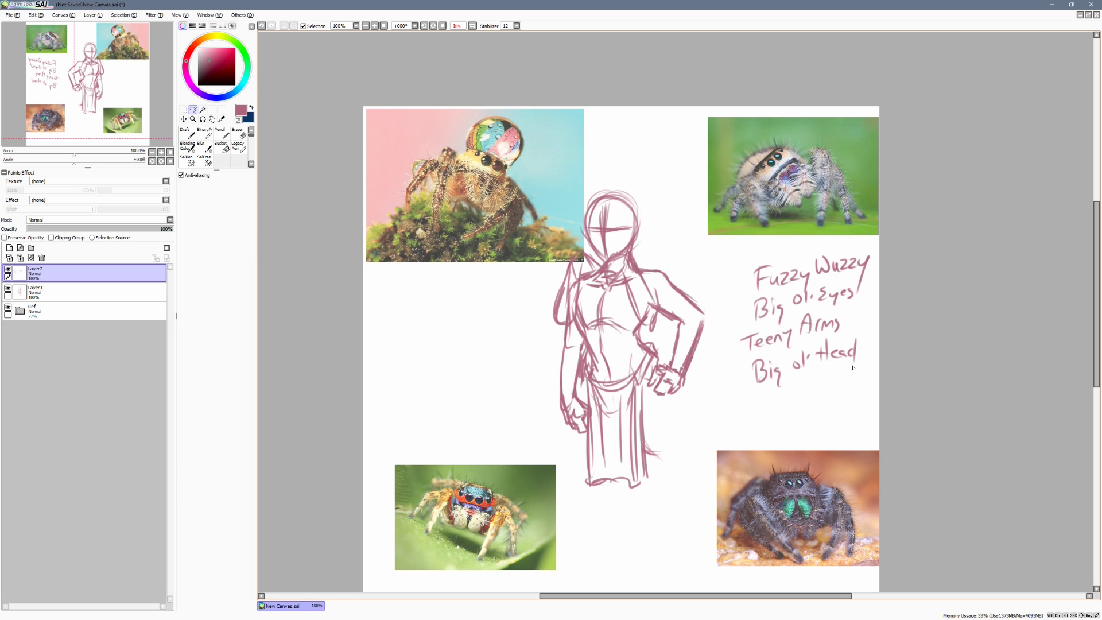
key(b)
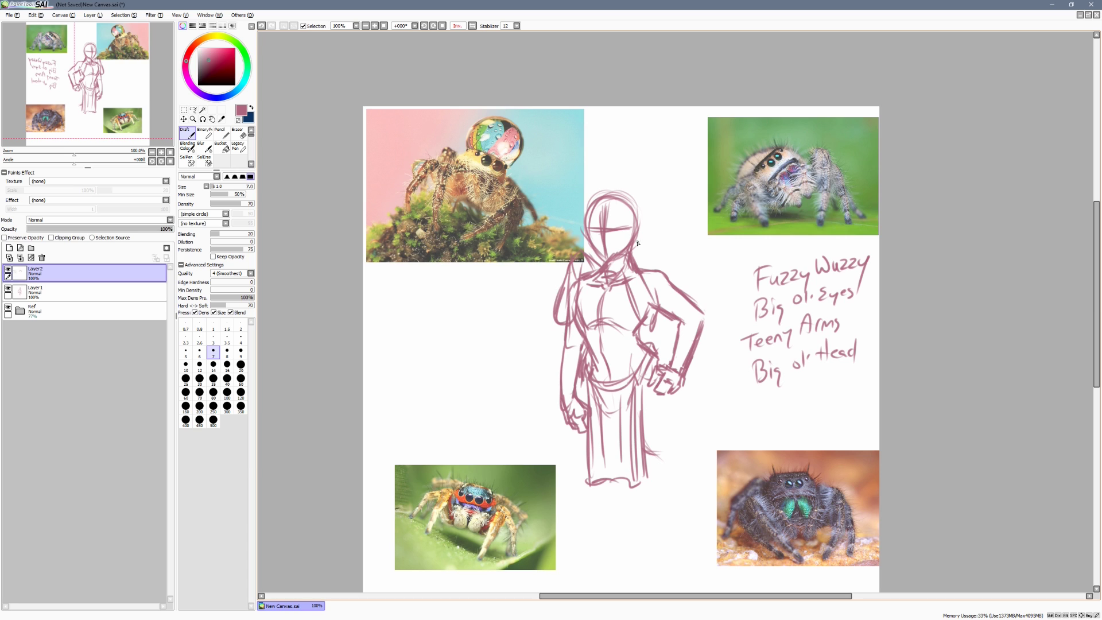
mouse_move(760, 401)
mouse_down()
mouse_move(761, 425)
mouse_move(799, 400)
mouse_up()
mouse_move(808, 390)
mouse_down()
mouse_move(807, 405)
mouse_move(833, 401)
mouse_move(833, 388)
mouse_up()
drag(840, 381, 842, 397)
Lasso the collar and shoulder lobe shapes on Layer2 and delete them
click(50, 293)
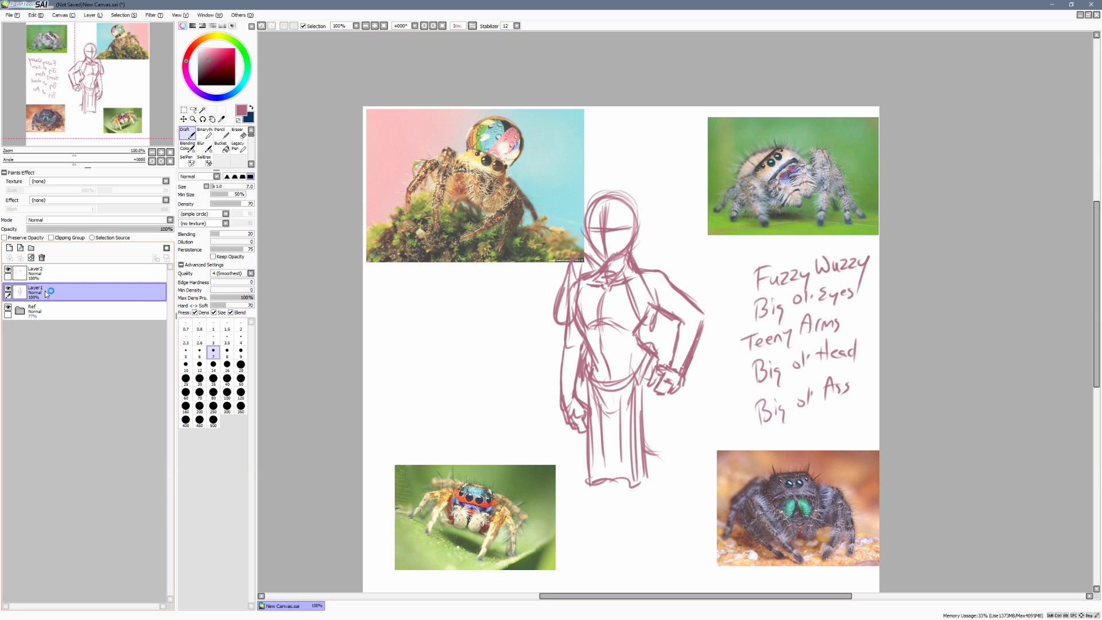
drag(885, 452, 900, 456)
key(l)
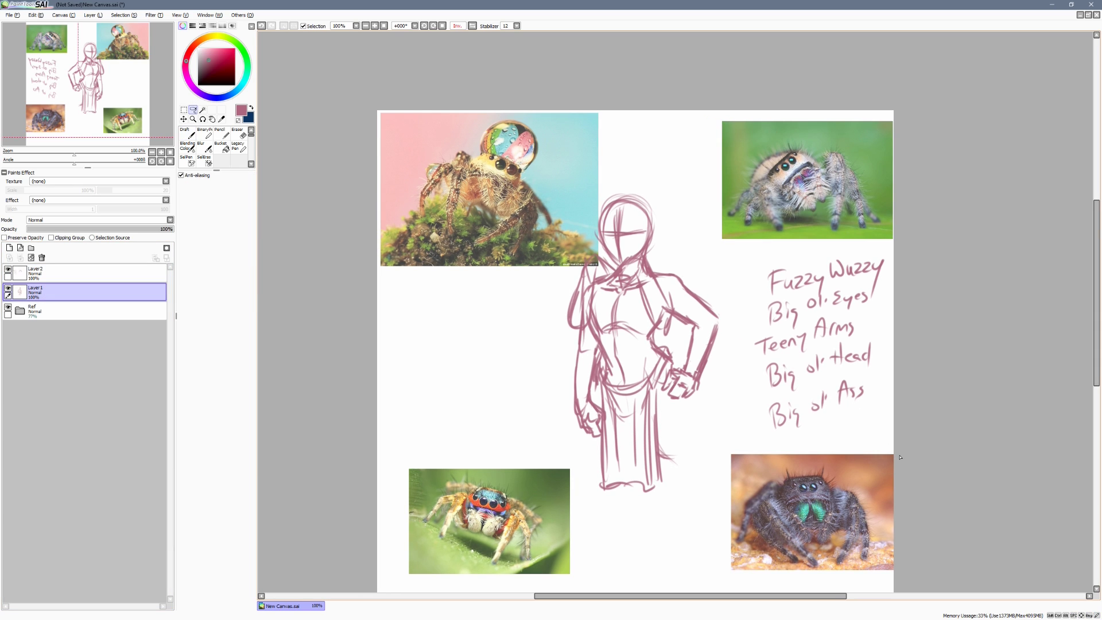
click(63, 280)
mouse_move(699, 218)
mouse_down()
mouse_move(603, 123)
mouse_move(677, 172)
mouse_up()
key(Delete)
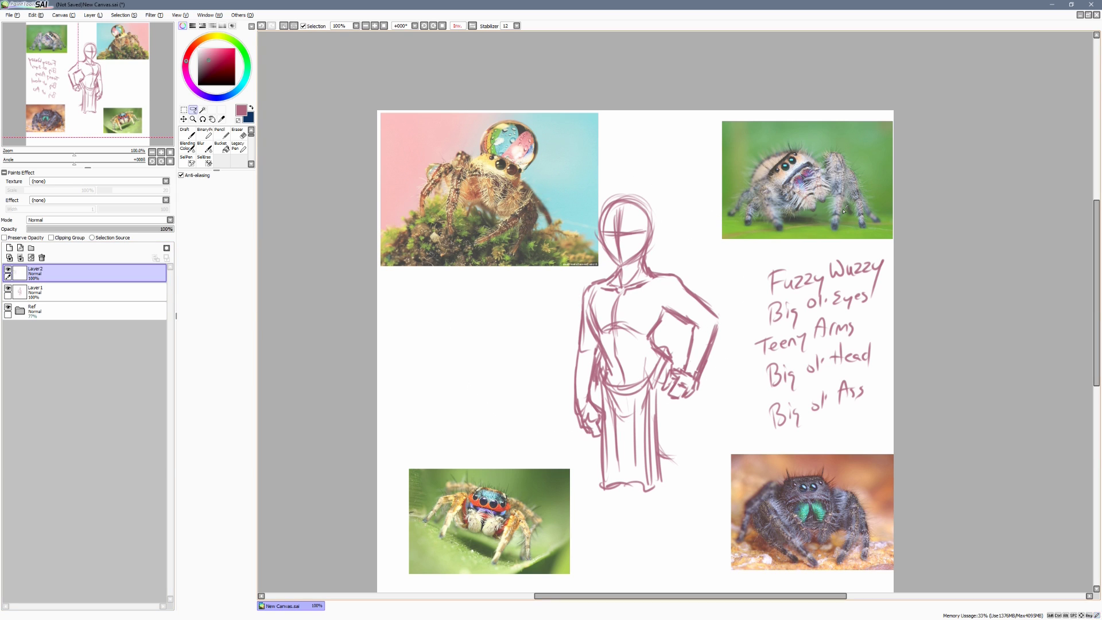
Lasso and delete both arms from the figure on Layer1, and clear the selection
click(66, 289)
mouse_move(690, 254)
mouse_down()
mouse_move(656, 270)
mouse_move(680, 367)
mouse_move(671, 409)
mouse_move(692, 255)
mouse_up()
key(Delete)
drag(586, 274, 599, 370)
drag(596, 449, 587, 275)
key(Delete)
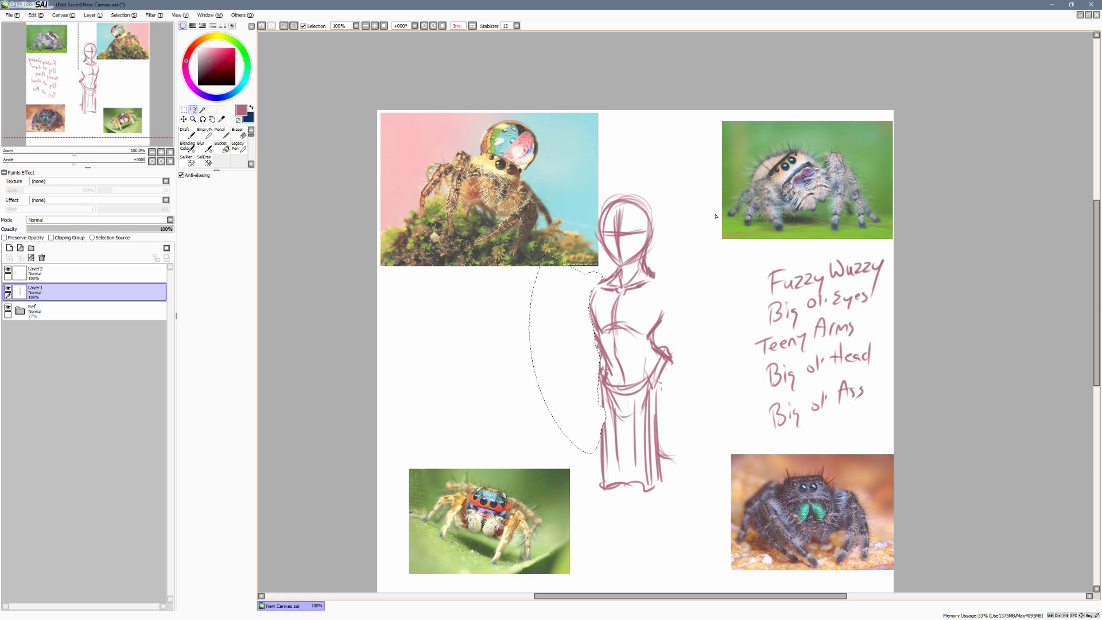
key(ctrl+d)
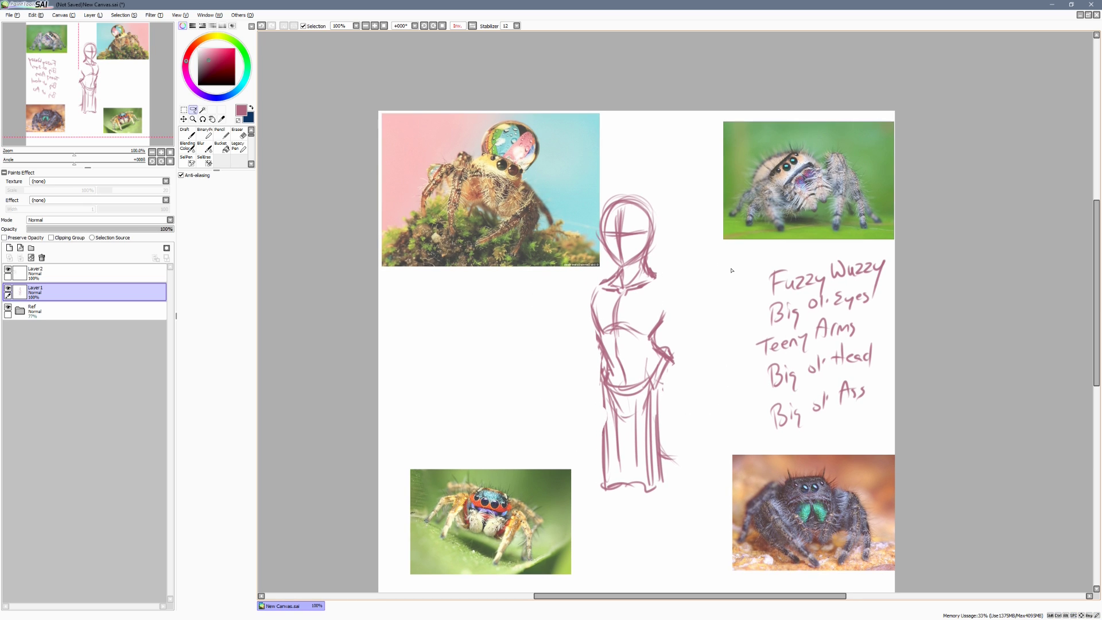
Lasso the figure's head, enlarge it slightly with Transform, and return to the drawing brush
drag(666, 229, 638, 131)
click(182, 112)
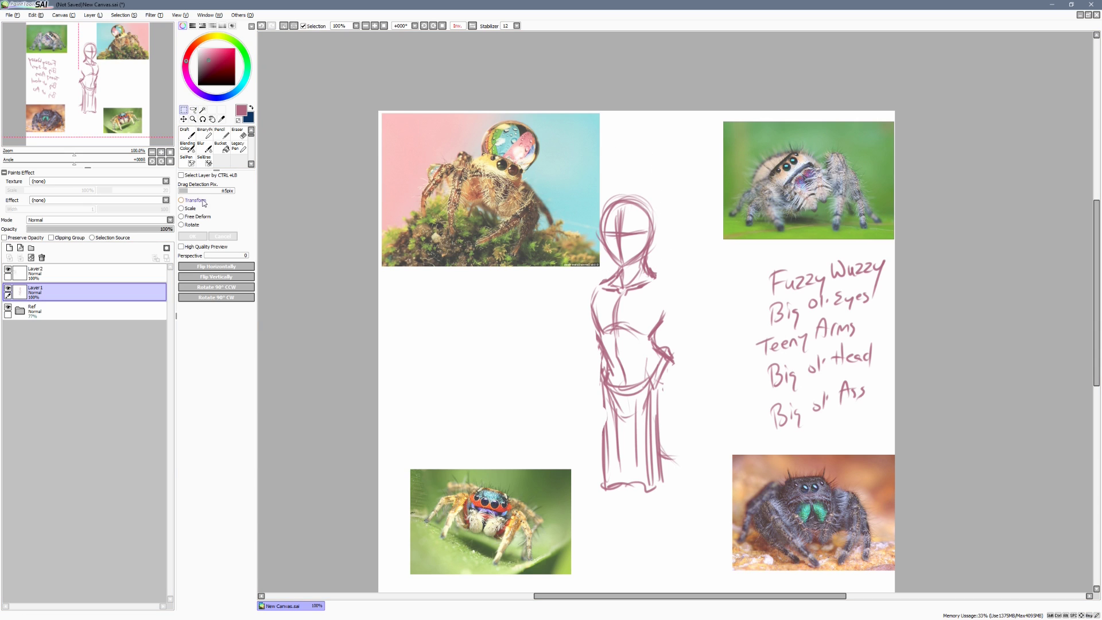
click(199, 201)
mouse_move(655, 184)
mouse_down()
mouse_move(677, 173)
mouse_move(650, 218)
mouse_up()
key(Return)
key(ctrl+d)
key(n)
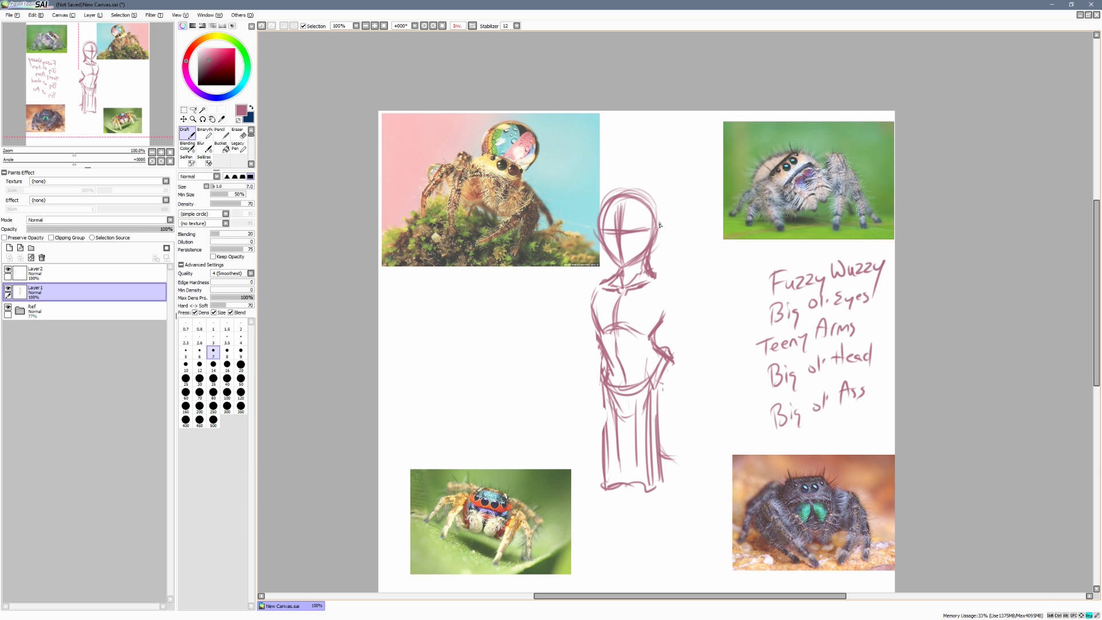
Make Layer2 active and try a stroke beside the figure's neck, undoing it
click(51, 273)
click(38, 287)
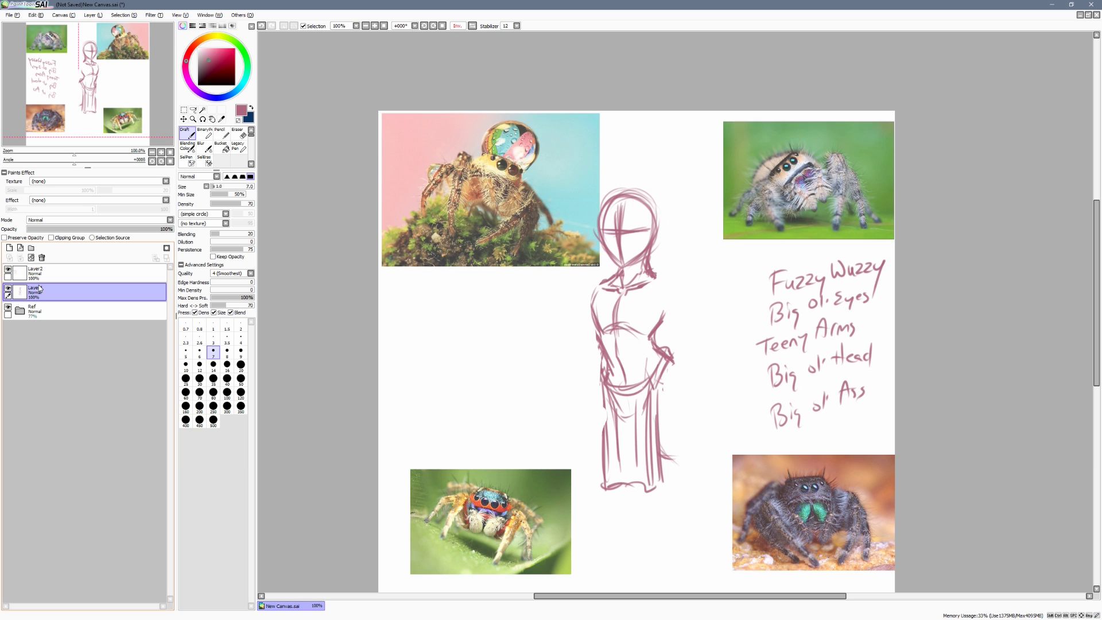
drag(723, 285, 776, 268)
key(space)
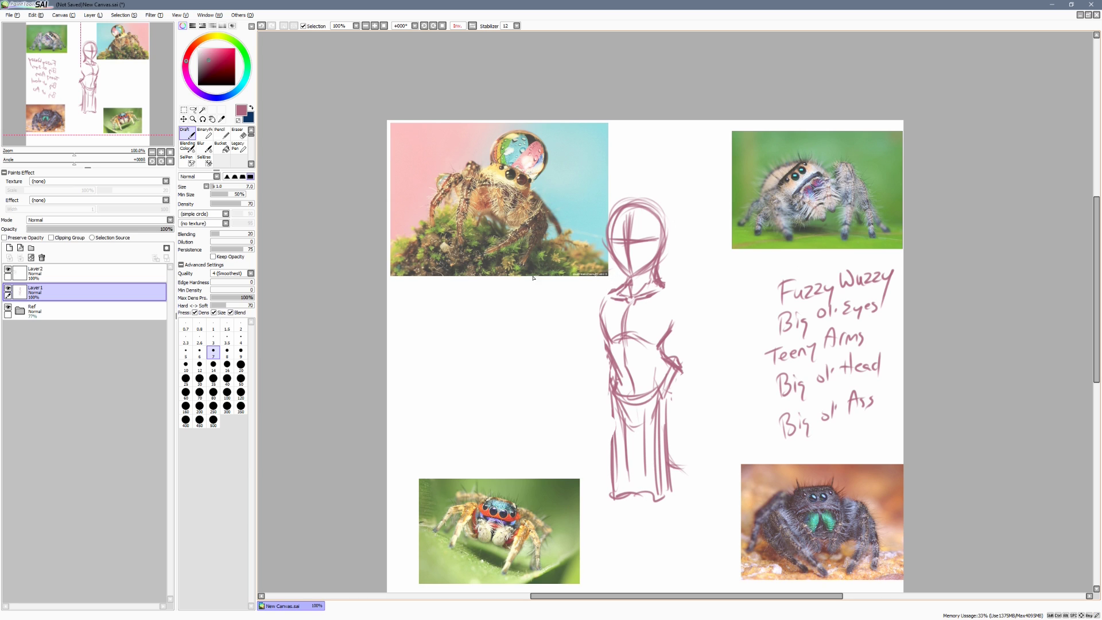
click(26, 271)
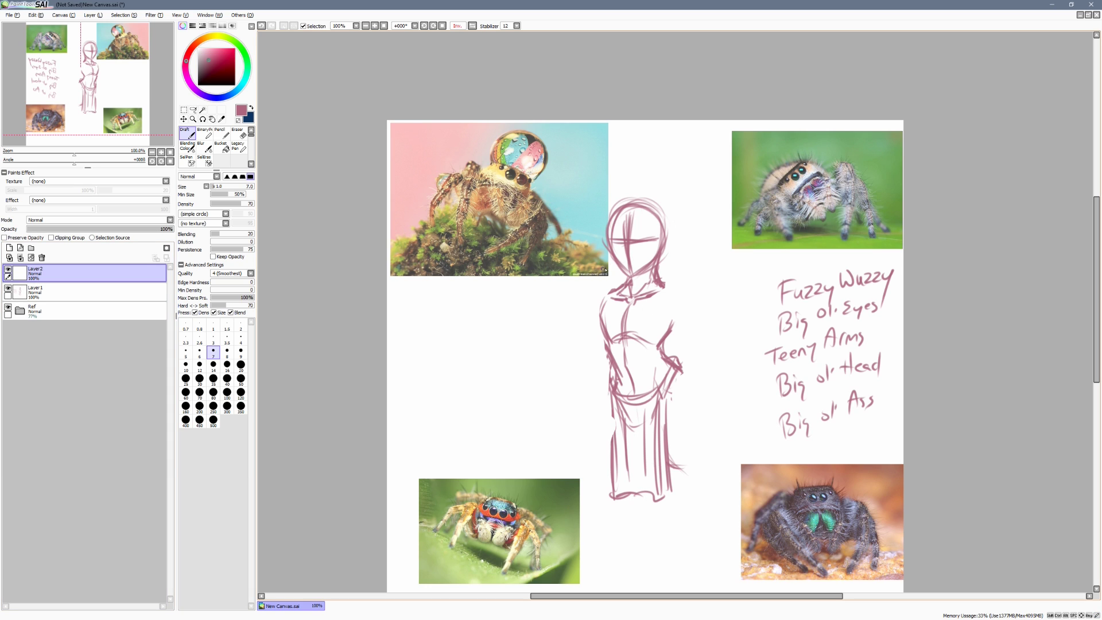
mouse_move(589, 265)
mouse_down()
mouse_move(614, 260)
mouse_move(591, 289)
mouse_move(624, 269)
mouse_up()
key(ctrl+z)
key(ctrl+z)
key(ctrl+z)
drag(697, 281, 708, 268)
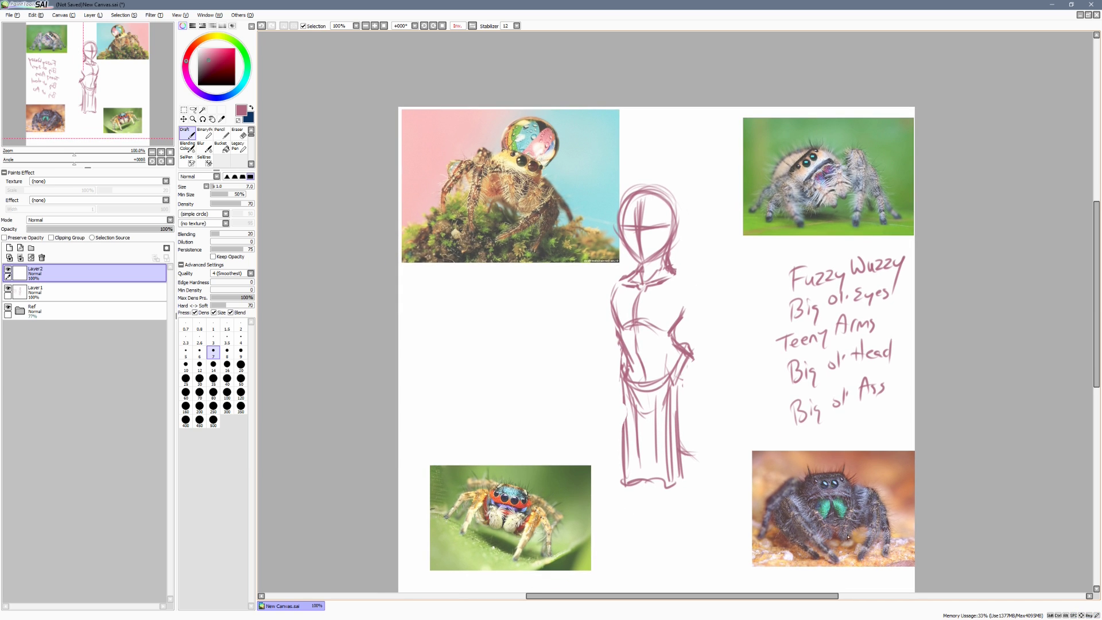
Try sketching collar lines and a small arm hanging down the side of the torso
mouse_move(623, 249)
mouse_down()
mouse_move(608, 288)
mouse_move(619, 290)
mouse_move(607, 293)
mouse_move(637, 261)
mouse_move(638, 291)
mouse_move(608, 295)
mouse_up()
key(ctrl+z)
key(ctrl+z)
mouse_move(656, 268)
mouse_down()
mouse_move(640, 293)
mouse_move(660, 301)
mouse_up()
mouse_move(658, 268)
mouse_down()
mouse_move(679, 264)
mouse_move(664, 301)
mouse_up()
drag(676, 263, 699, 337)
drag(676, 283, 673, 323)
drag(681, 338, 692, 350)
drag(683, 277, 693, 284)
mouse_move(681, 272)
mouse_down()
mouse_move(693, 273)
mouse_move(699, 341)
mouse_up()
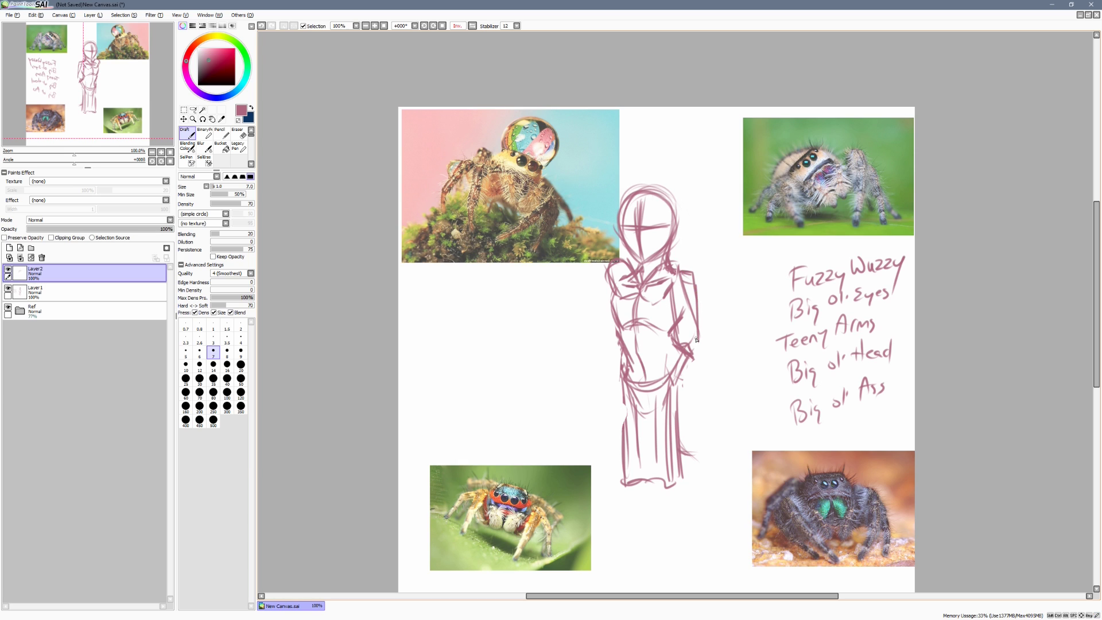
Try a second small arm on the opposite side of the torso and undo the arm and shoulder strokes
drag(612, 271, 601, 344)
drag(604, 339, 616, 335)
key(ctrl+z)
key(ctrl+z)
key(ctrl+z)
key(ctrl+z)
key(ctrl+z)
Sketch hair locks down both sides of the head and rough in the eyes along the face's guideline
drag(739, 247, 757, 249)
mouse_move(691, 224)
mouse_down()
mouse_move(669, 268)
mouse_move(670, 253)
mouse_move(683, 280)
mouse_move(681, 239)
mouse_move(673, 271)
mouse_move(671, 242)
mouse_move(691, 285)
mouse_move(704, 253)
mouse_move(698, 276)
mouse_up()
mouse_move(632, 234)
mouse_down()
mouse_move(633, 274)
mouse_move(626, 255)
mouse_move(652, 281)
mouse_move(641, 277)
mouse_move(646, 266)
mouse_move(666, 279)
mouse_up()
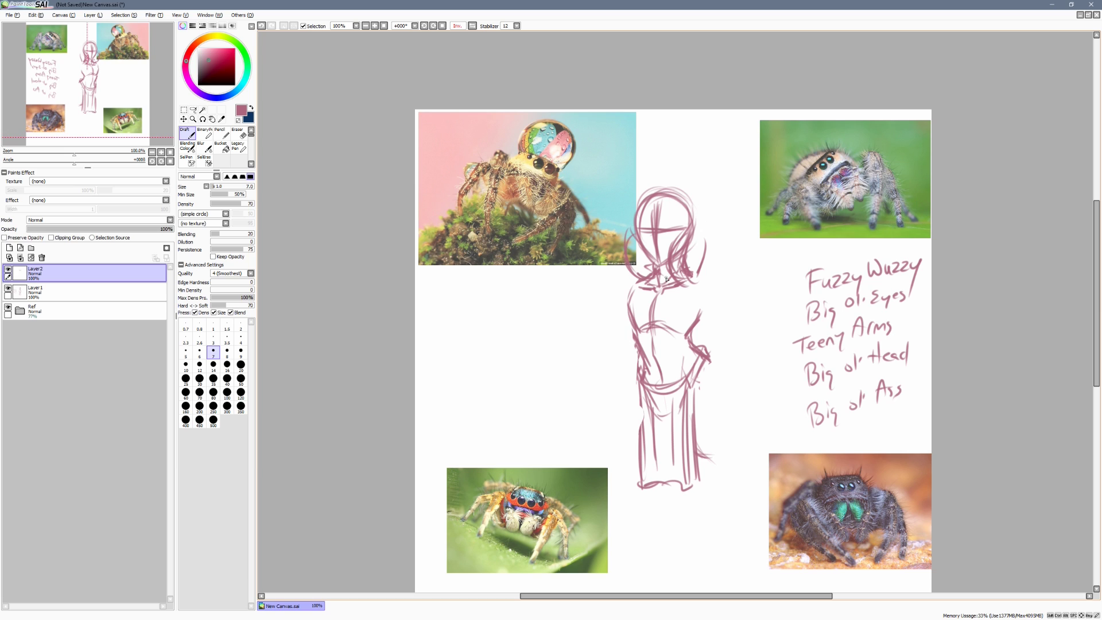
drag(641, 229, 681, 227)
mouse_move(670, 231)
mouse_down()
mouse_move(684, 223)
mouse_move(641, 228)
mouse_up()
key(ctrl+z)
key(ctrl+plus)
scroll(869, 170, down, 2)
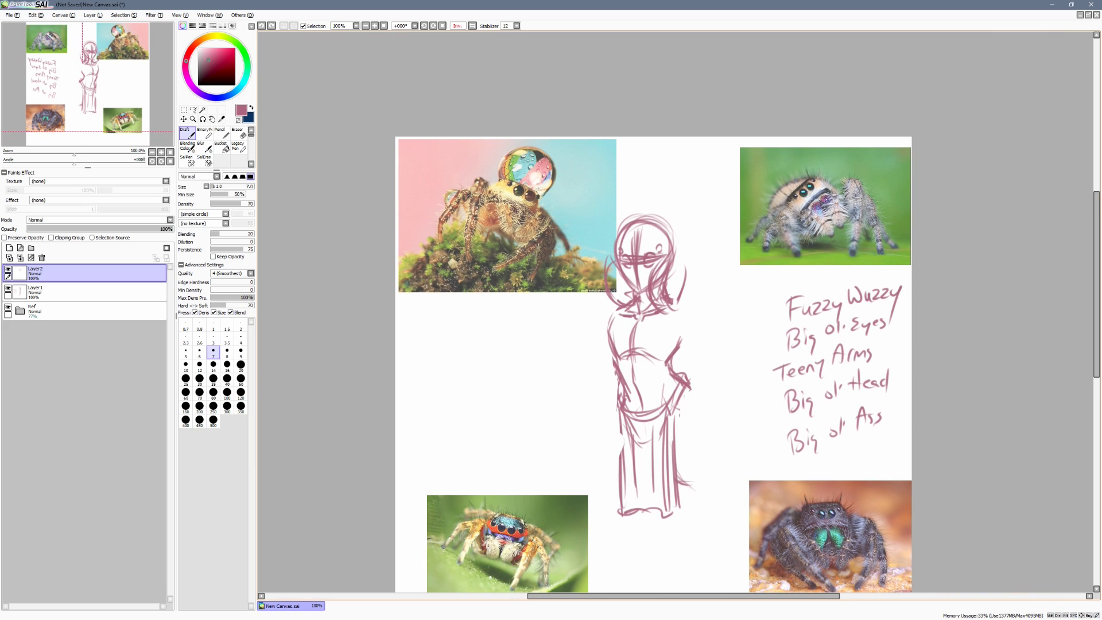
Sketch nose and mouth lines below the eyes, redoing strokes that do not fit
drag(805, 204, 843, 191)
key(ctrl+z)
drag(628, 274, 659, 273)
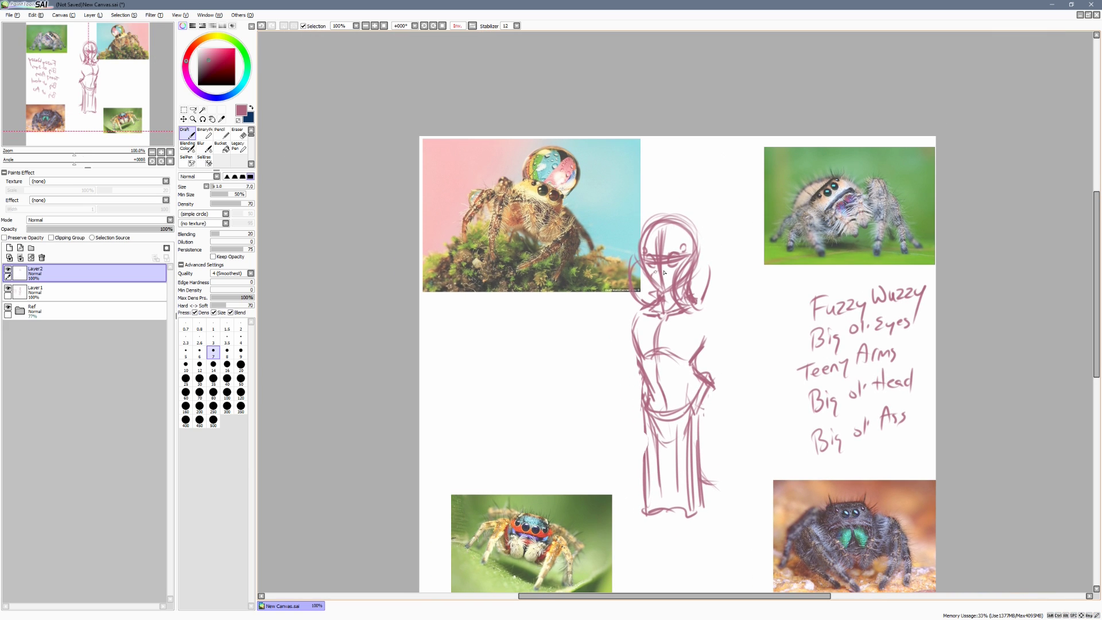
key(ctrl+z)
click(656, 276)
key(ctrl+z)
click(654, 277)
click(660, 265)
drag(666, 265, 673, 281)
key(ctrl+z)
click(673, 283)
key(e)
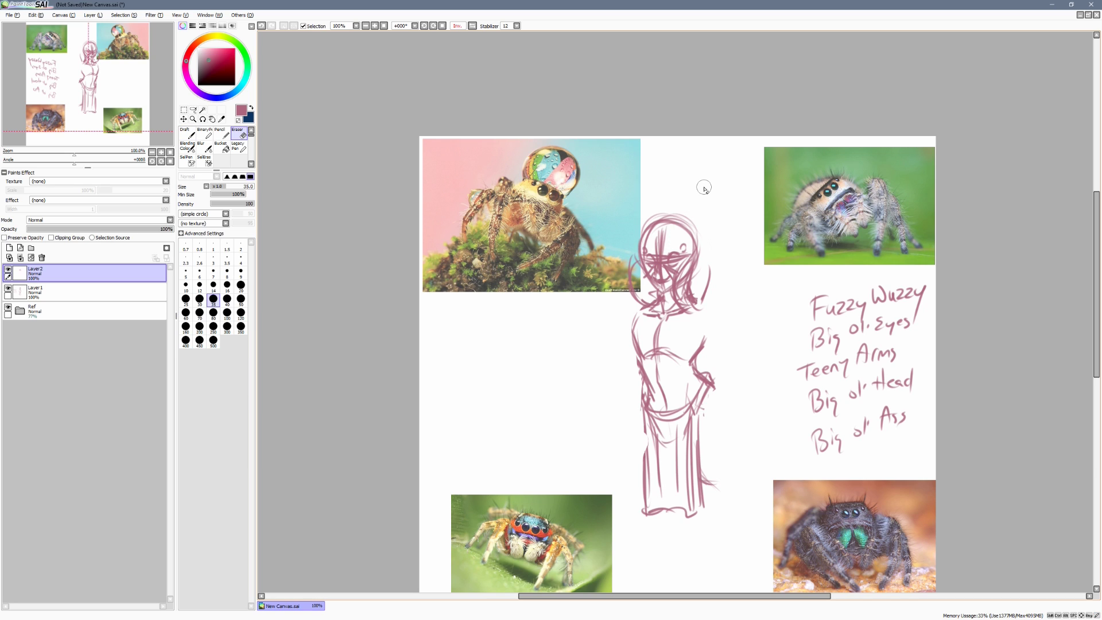
key(n)
key(space)
drag(822, 251, 820, 249)
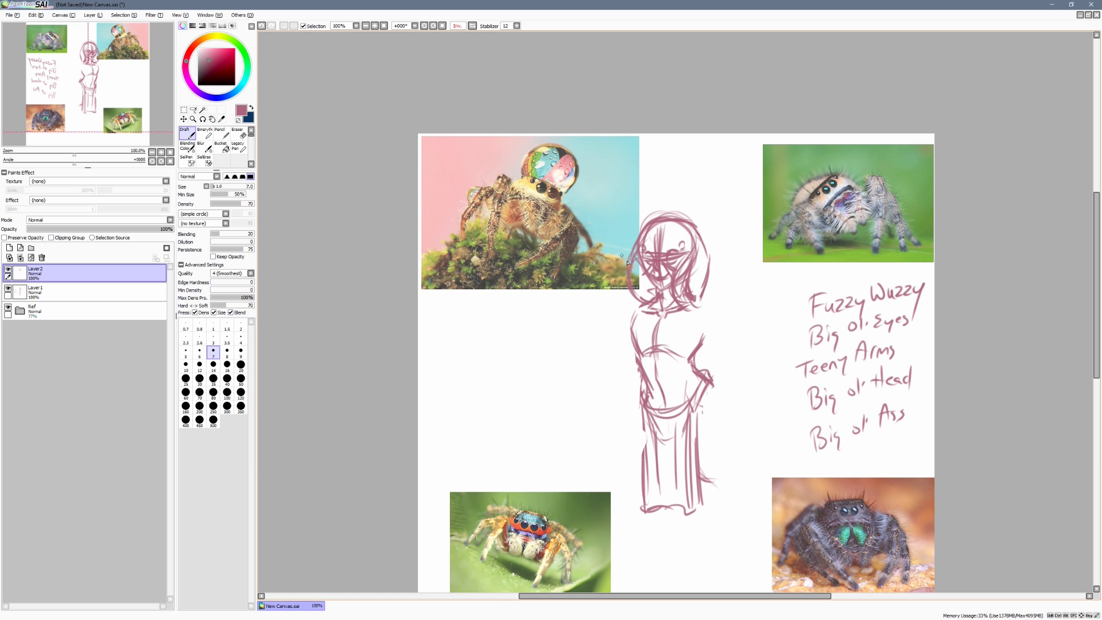
Try curved, horn-like tufts around the head and undo them
mouse_move(664, 219)
mouse_down()
mouse_move(635, 188)
mouse_move(637, 215)
mouse_move(614, 216)
mouse_move(625, 264)
mouse_up()
mouse_move(654, 217)
mouse_down()
mouse_move(702, 204)
mouse_move(708, 265)
mouse_up()
key(Page_Up)
key(Page_Up)
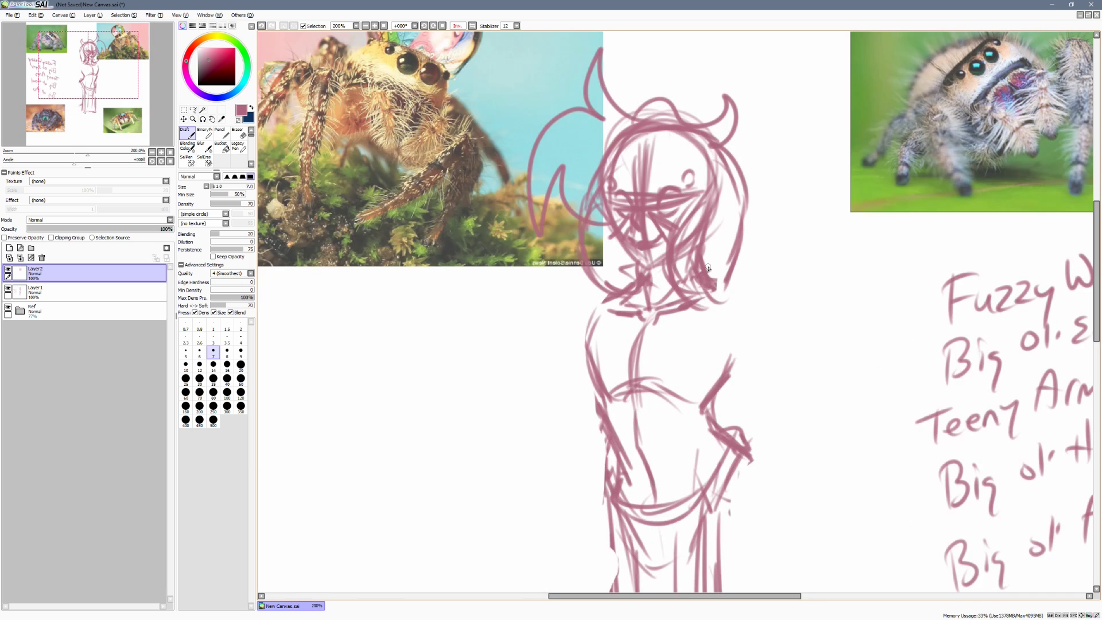
key(ctrl+minus)
key(ctrl+z)
key(ctrl+z)
key(ctrl+z)
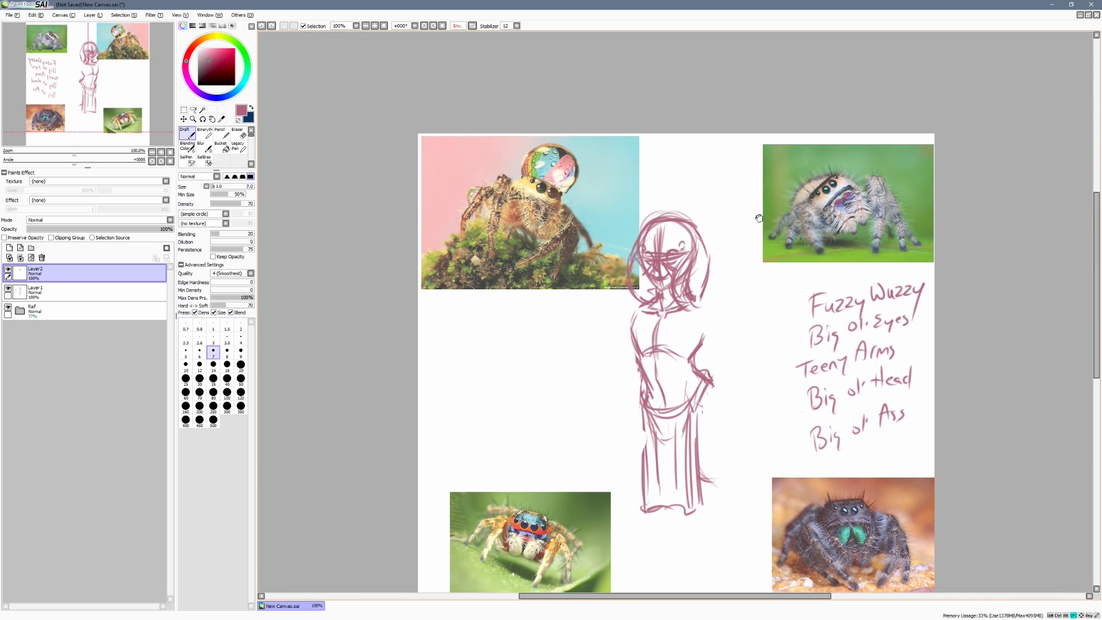
Sketch fuller hair over the crown with strands falling across the face
drag(761, 222, 748, 209)
mouse_move(634, 212)
mouse_down()
mouse_move(632, 241)
mouse_move(629, 231)
mouse_move(656, 225)
mouse_move(641, 221)
mouse_move(650, 214)
mouse_move(635, 230)
mouse_move(664, 241)
mouse_move(661, 216)
mouse_move(674, 221)
mouse_move(680, 232)
mouse_move(641, 205)
mouse_move(676, 208)
mouse_move(691, 241)
mouse_up()
drag(776, 287, 768, 267)
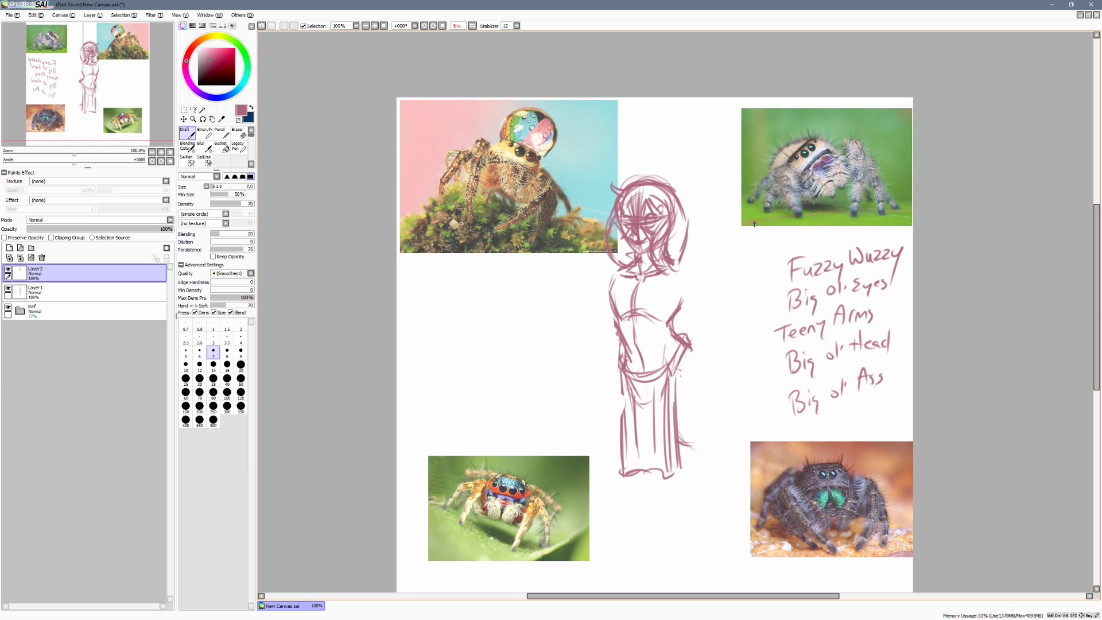
drag(803, 396, 788, 378)
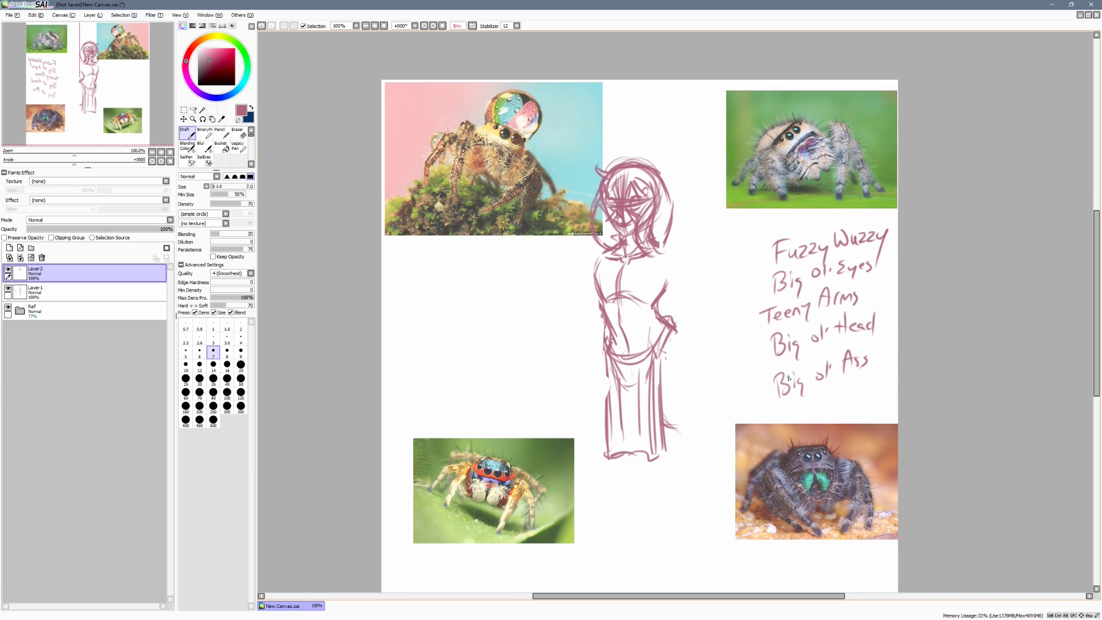
Outline both sides of the upper torso and sketch large bent thighs spreading from the hips
drag(603, 252, 591, 299)
drag(666, 250, 655, 296)
mouse_move(602, 351)
mouse_down()
mouse_move(563, 328)
mouse_move(550, 356)
mouse_move(595, 413)
mouse_move(579, 405)
mouse_move(612, 411)
mouse_move(574, 359)
mouse_move(575, 322)
mouse_move(633, 360)
mouse_move(673, 359)
mouse_move(691, 322)
mouse_move(720, 328)
mouse_up()
mouse_move(656, 395)
mouse_down()
mouse_move(673, 411)
mouse_move(701, 393)
mouse_up()
drag(720, 328, 683, 418)
drag(726, 351, 687, 414)
key(ctrl+z)
key(ctrl+z)
key(ctrl+z)
mouse_move(694, 316)
mouse_down()
mouse_move(721, 328)
mouse_move(712, 365)
mouse_move(696, 403)
mouse_move(660, 422)
mouse_up()
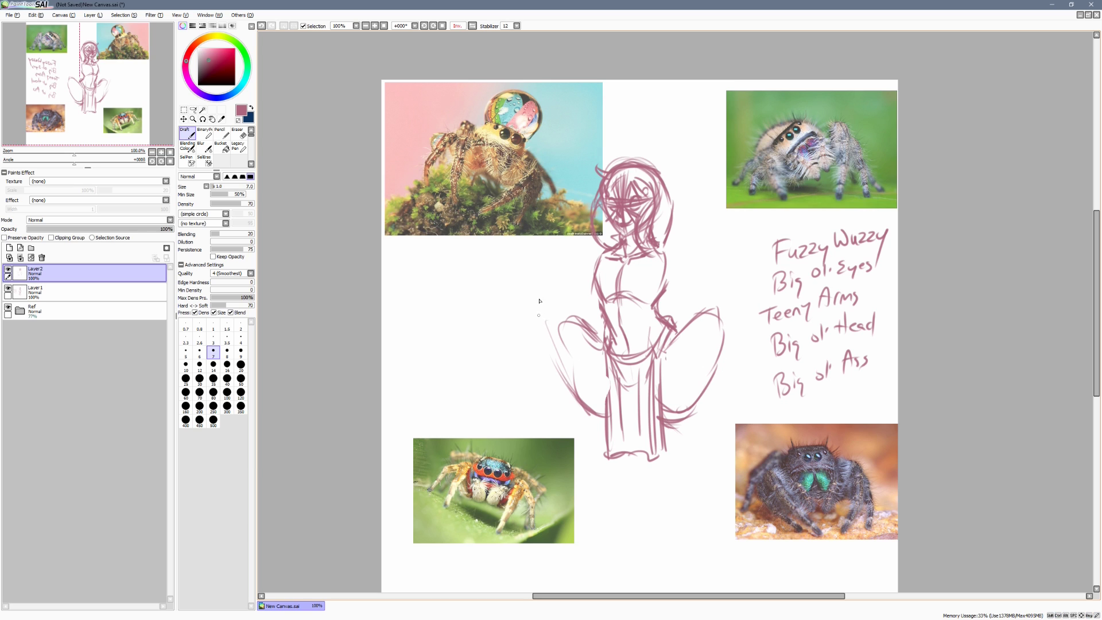
Define the raised knees and sketch segmented lower legs reaching down to the lower spider photos
mouse_move(554, 308)
mouse_down()
mouse_move(536, 348)
mouse_move(572, 348)
mouse_move(584, 325)
mouse_up()
drag(694, 321, 694, 334)
mouse_move(717, 379)
mouse_down()
mouse_move(722, 309)
mouse_move(740, 328)
mouse_move(708, 385)
mouse_up()
mouse_move(512, 379)
mouse_down()
mouse_move(516, 453)
mouse_move(515, 422)
mouse_move(544, 400)
mouse_move(530, 455)
mouse_move(509, 465)
mouse_move(490, 512)
mouse_move(523, 477)
mouse_up()
mouse_move(720, 371)
mouse_down()
mouse_move(730, 418)
mouse_move(756, 453)
mouse_up()
mouse_move(724, 400)
mouse_down()
mouse_move(744, 462)
mouse_move(755, 393)
mouse_up()
drag(753, 415, 745, 484)
mouse_move(761, 463)
mouse_down()
mouse_move(772, 497)
mouse_move(736, 472)
mouse_up()
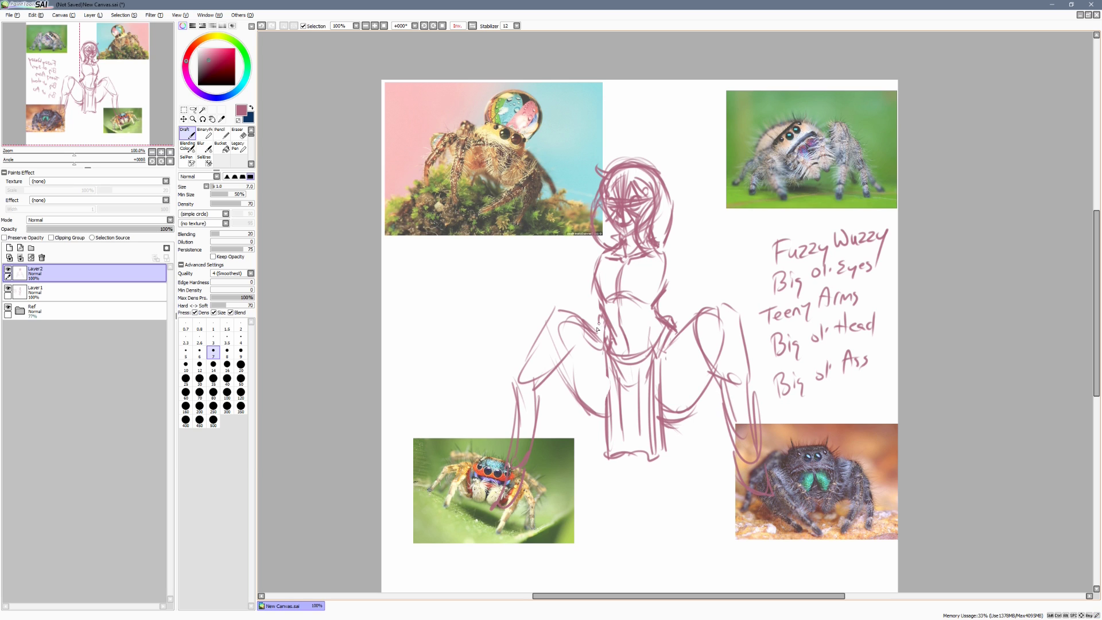
Sketch an extra spider leg segment inside the left leg and a second segmented leg outside the right knee
drag(562, 369, 554, 388)
mouse_move(554, 382)
mouse_down()
mouse_move(561, 436)
mouse_move(569, 397)
mouse_move(551, 438)
mouse_move(566, 423)
mouse_up()
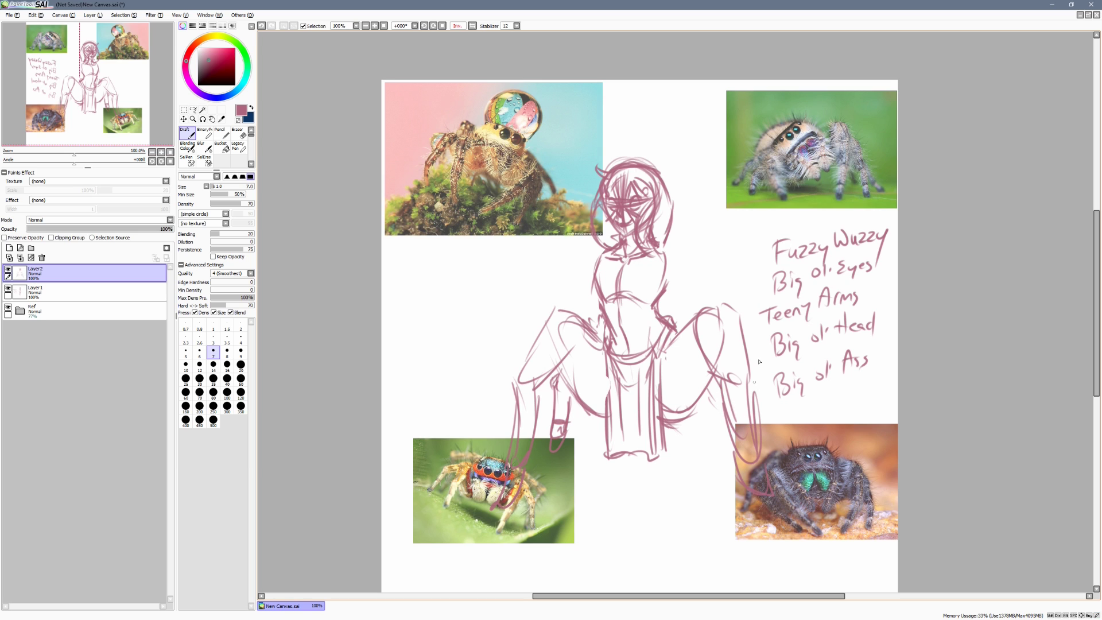
mouse_move(747, 315)
mouse_down()
mouse_move(763, 308)
mouse_move(779, 351)
mouse_move(769, 376)
mouse_move(792, 442)
mouse_up()
mouse_move(758, 402)
mouse_down()
mouse_move(769, 448)
mouse_move(798, 474)
mouse_move(783, 453)
mouse_up()
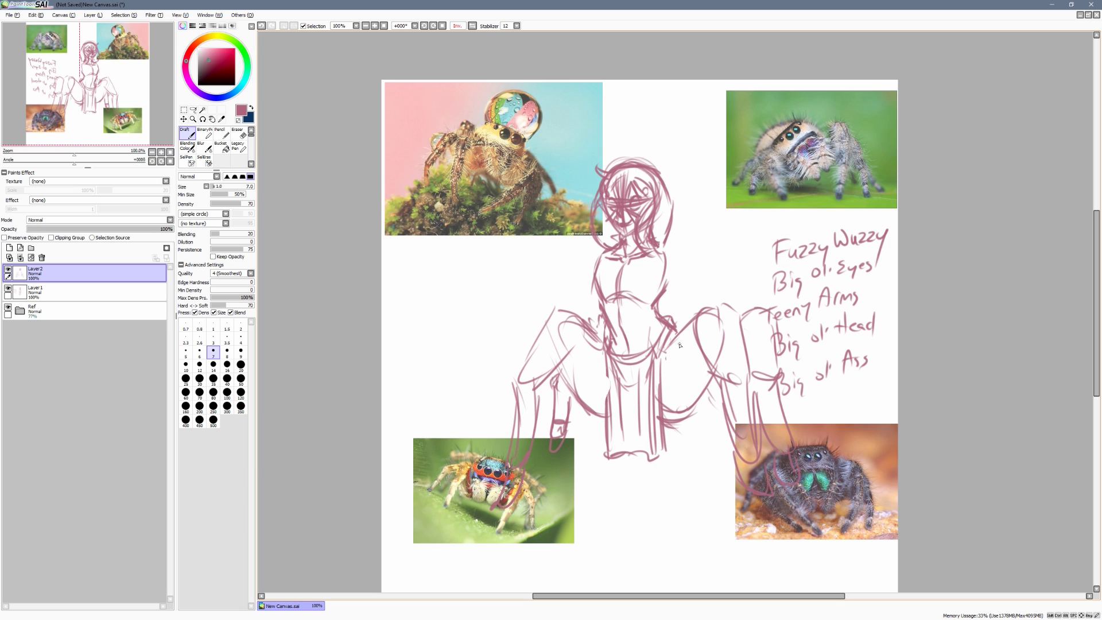
Sketch the abdomen's lower outline beneath the figure's right thigh, undoing the last stroke
drag(681, 315, 691, 319)
drag(649, 423, 660, 433)
mouse_move(692, 444)
mouse_down()
mouse_move(658, 439)
mouse_move(701, 437)
mouse_move(660, 441)
mouse_up()
mouse_move(717, 374)
mouse_down()
mouse_move(707, 452)
mouse_move(689, 468)
mouse_up()
key(ctrl+z)
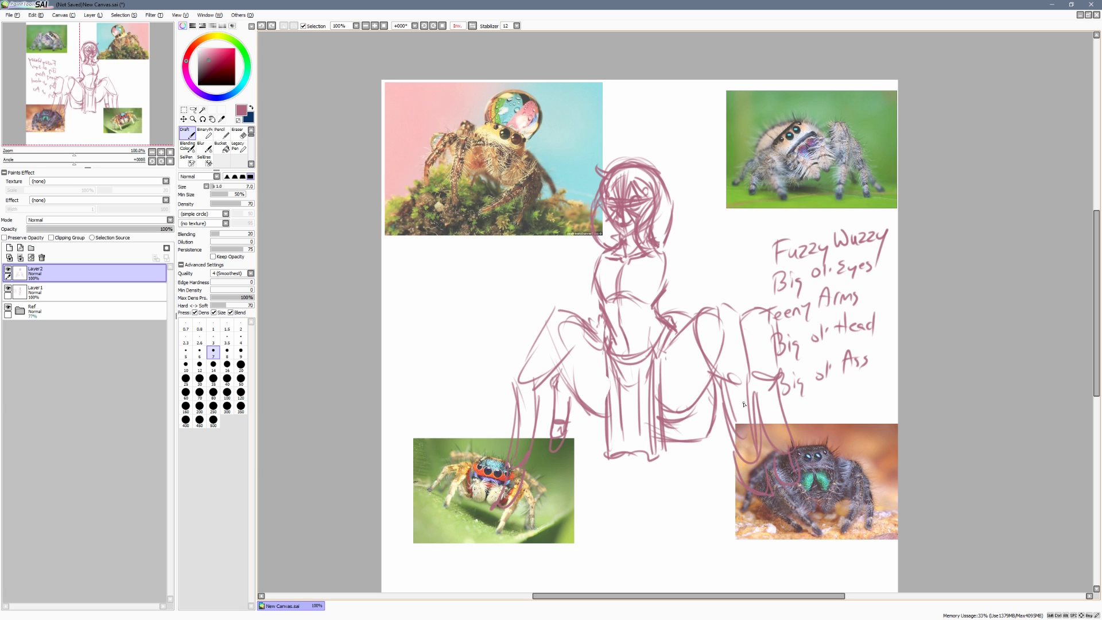
Try a huge round abdomen circling behind the figure's right legs and undo it
drag(661, 313, 686, 319)
drag(709, 383, 707, 433)
key(ctrl+z)
mouse_move(659, 314)
mouse_down()
mouse_move(846, 316)
mouse_move(821, 458)
mouse_move(608, 434)
mouse_up()
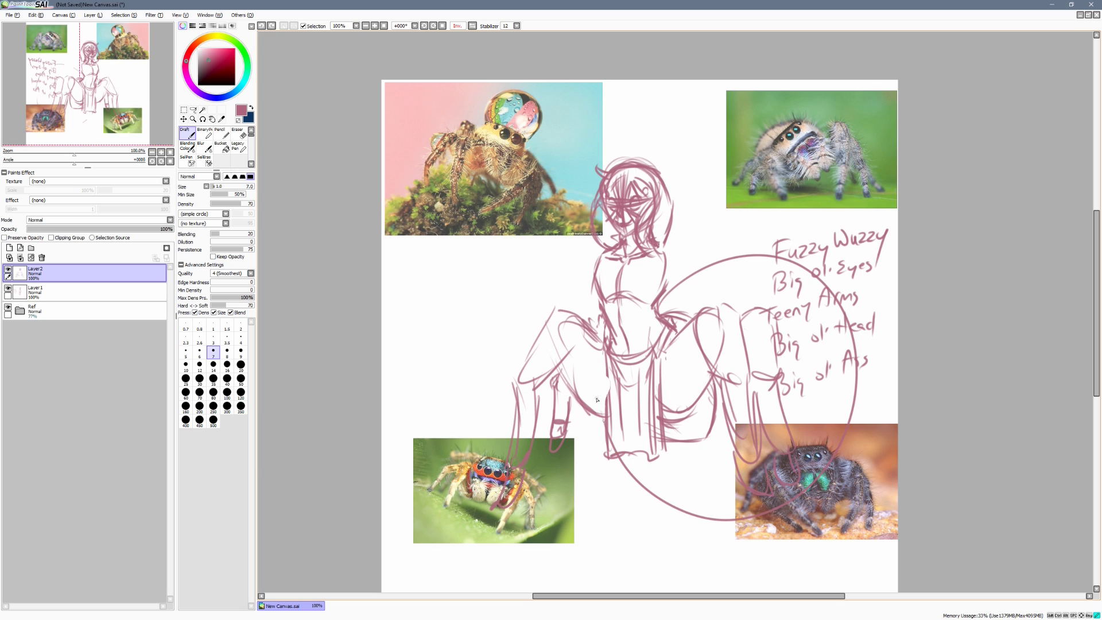
key(ctrl+z)
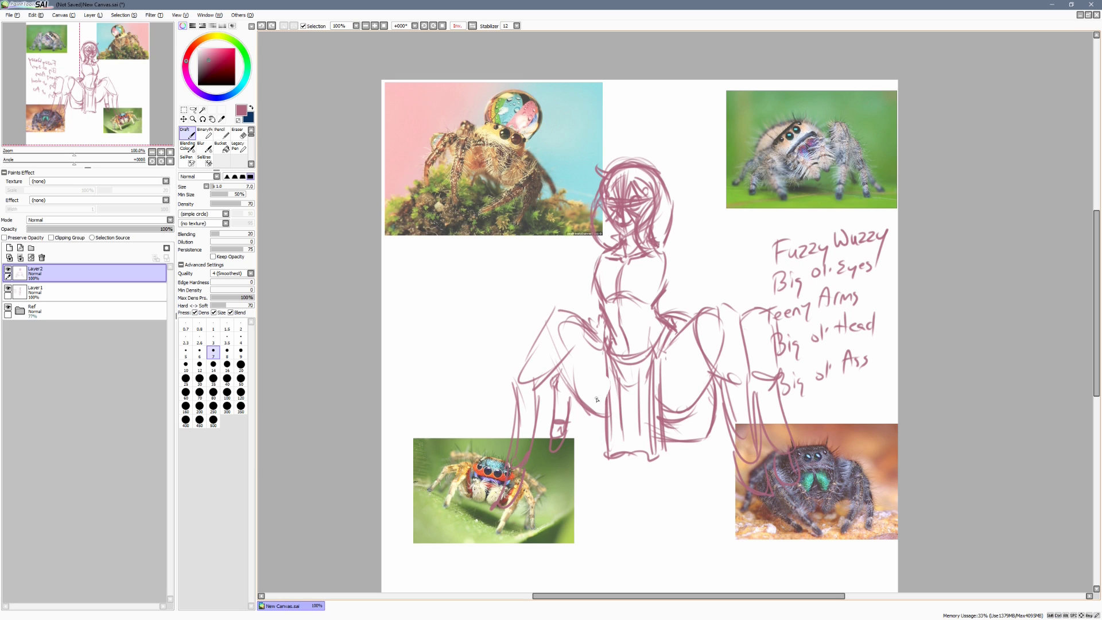
Try arms reaching out from both shoulders with elbows bent back toward the chest, and undo them
click(679, 330)
mouse_move(657, 245)
mouse_down()
mouse_move(675, 250)
mouse_move(705, 300)
mouse_up()
mouse_move(692, 304)
mouse_down()
mouse_move(672, 287)
mouse_move(697, 303)
mouse_move(687, 300)
mouse_up()
mouse_move(597, 265)
mouse_down()
mouse_move(577, 303)
mouse_move(596, 297)
mouse_up()
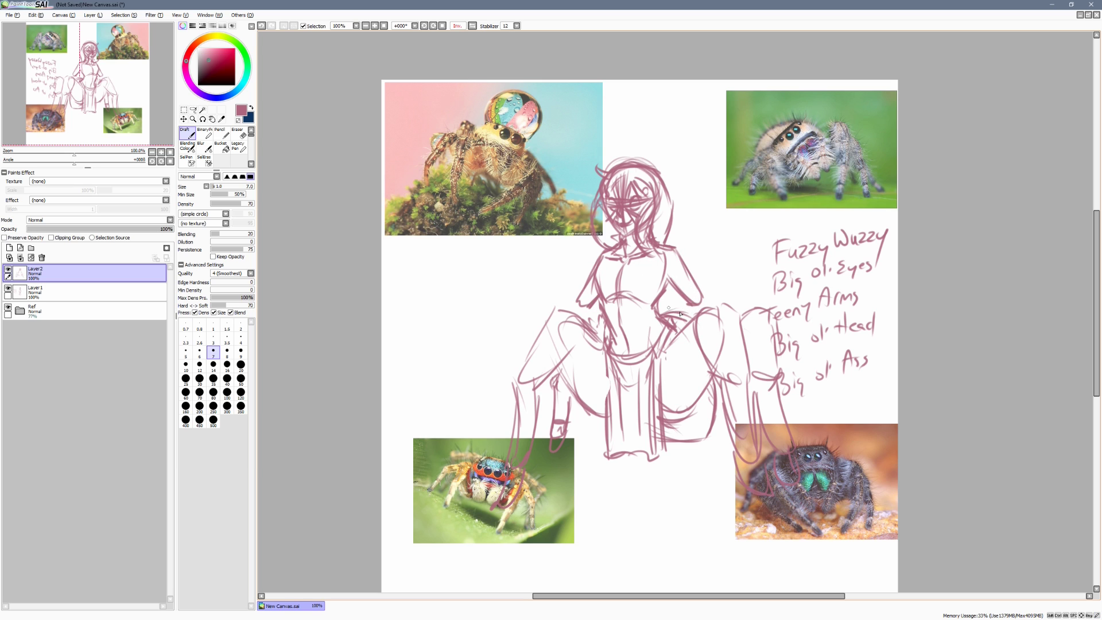
mouse_move(682, 293)
mouse_down()
mouse_move(643, 294)
mouse_move(660, 307)
mouse_move(676, 297)
mouse_move(680, 311)
mouse_move(689, 274)
mouse_move(671, 279)
mouse_move(702, 289)
mouse_move(689, 319)
mouse_up()
mouse_move(595, 280)
mouse_down()
mouse_move(606, 303)
mouse_move(587, 315)
mouse_move(601, 288)
mouse_move(585, 299)
mouse_move(571, 315)
mouse_move(591, 328)
mouse_up()
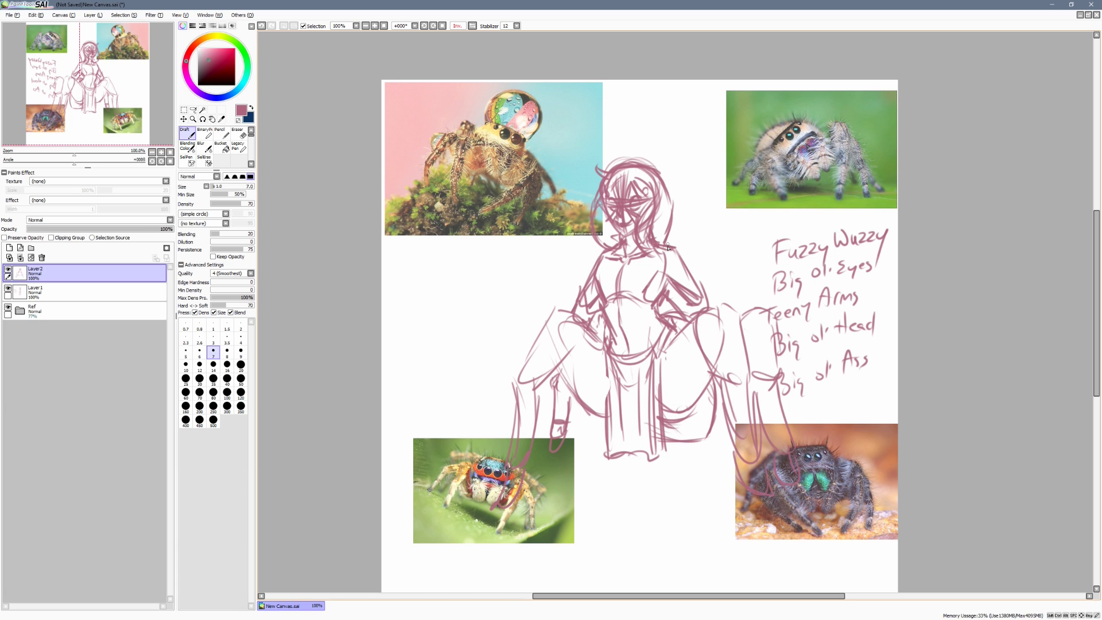
key(ctrl+z)
key(ctrl+z)
key(ctrl+z)
key(ctrl+z)
key(ctrl+z)
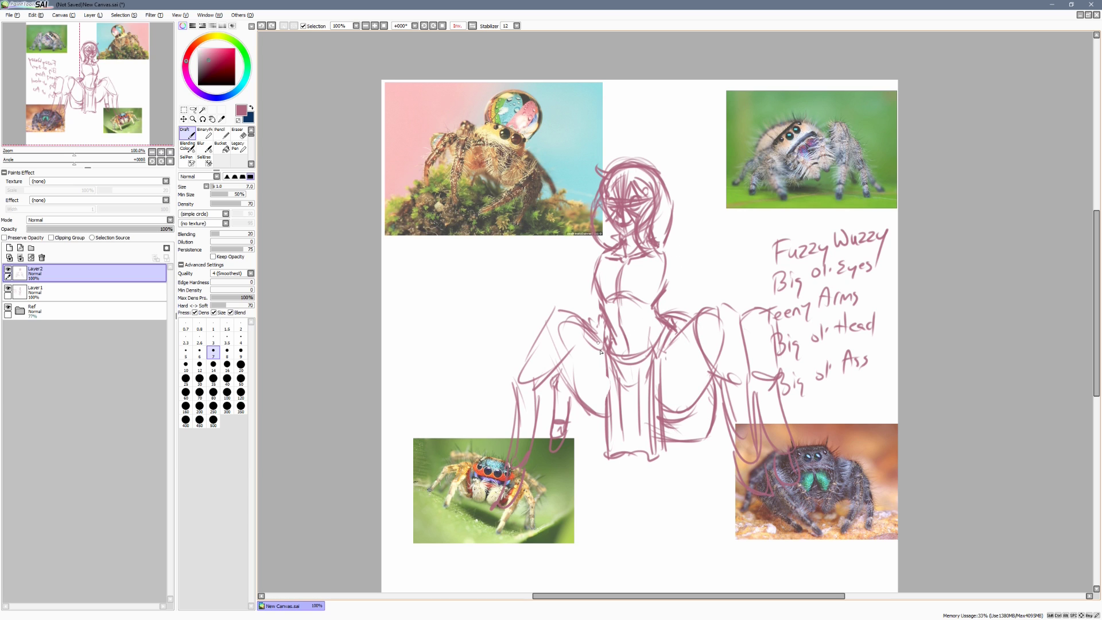
Sketch small blocky forearms and hands folded toward the waist and at both sides of the chest
mouse_move(597, 351)
mouse_down()
mouse_move(619, 361)
mouse_move(595, 349)
mouse_move(614, 374)
mouse_move(625, 356)
mouse_move(616, 378)
mouse_move(626, 352)
mouse_move(629, 382)
mouse_up()
mouse_move(629, 355)
mouse_down()
mouse_move(637, 379)
mouse_move(610, 369)
mouse_move(620, 363)
mouse_move(644, 378)
mouse_move(631, 350)
mouse_move(676, 309)
mouse_move(634, 358)
mouse_move(670, 348)
mouse_up()
mouse_move(598, 329)
mouse_down()
mouse_move(585, 348)
mouse_move(599, 308)
mouse_move(600, 345)
mouse_up()
drag(591, 322, 578, 351)
drag(607, 307, 598, 338)
drag(668, 313, 682, 326)
mouse_move(596, 274)
mouse_down()
mouse_move(613, 300)
mouse_move(596, 283)
mouse_move(605, 310)
mouse_move(593, 315)
mouse_move(604, 277)
mouse_up()
mouse_move(606, 278)
mouse_down()
mouse_move(615, 307)
mouse_move(663, 304)
mouse_move(650, 283)
mouse_move(643, 310)
mouse_up()
mouse_move(647, 290)
mouse_down()
mouse_move(661, 280)
mouse_move(651, 298)
mouse_up()
mouse_move(637, 299)
mouse_down()
mouse_move(643, 310)
mouse_move(657, 299)
mouse_up()
drag(660, 298, 650, 312)
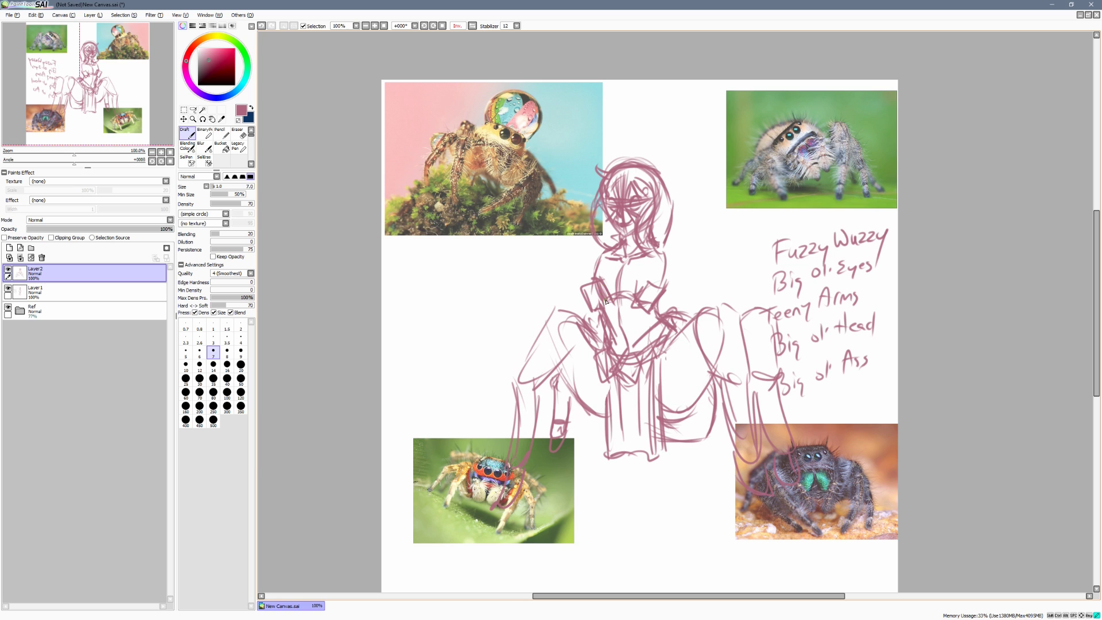
Draw the upper arms from the shoulders to the elbows and refine the joints and chest lines
drag(652, 275, 694, 295)
drag(655, 289, 689, 313)
drag(654, 279, 705, 301)
drag(652, 248, 687, 282)
mouse_move(605, 246)
mouse_down()
mouse_move(587, 267)
mouse_move(574, 313)
mouse_up()
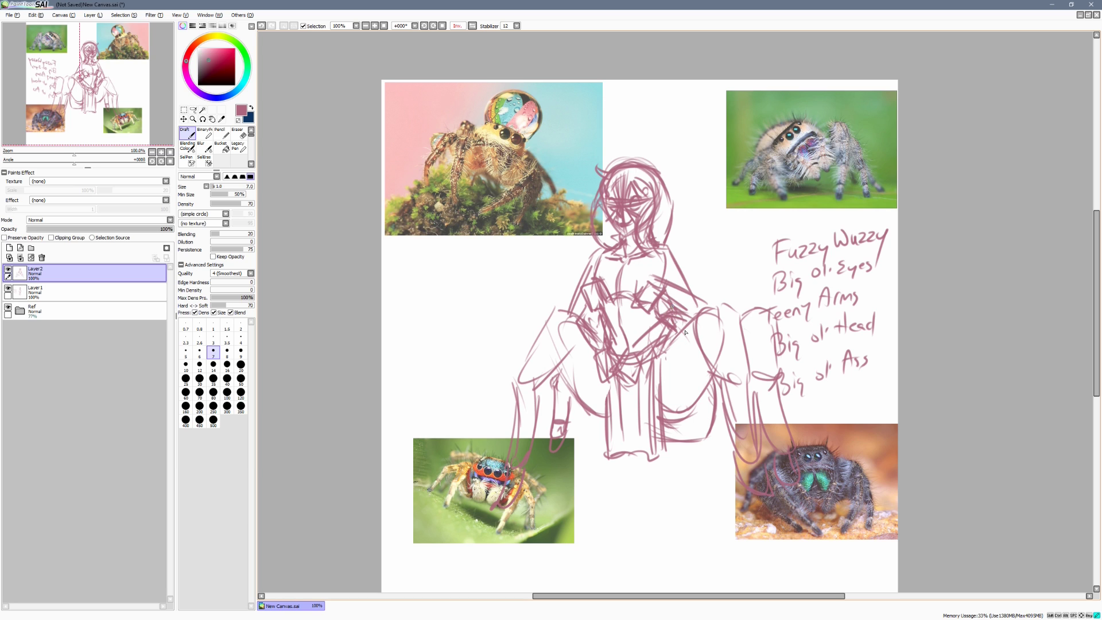
mouse_move(666, 319)
mouse_down()
mouse_move(664, 300)
mouse_move(669, 308)
mouse_up()
mouse_move(593, 307)
mouse_down()
mouse_move(596, 318)
mouse_move(592, 304)
mouse_up()
mouse_move(623, 277)
mouse_down()
mouse_move(654, 271)
mouse_move(650, 284)
mouse_up()
Delete the handwritten trait notes from Layer1 and clear the selection
key(Page_Down)
drag(772, 309, 774, 305)
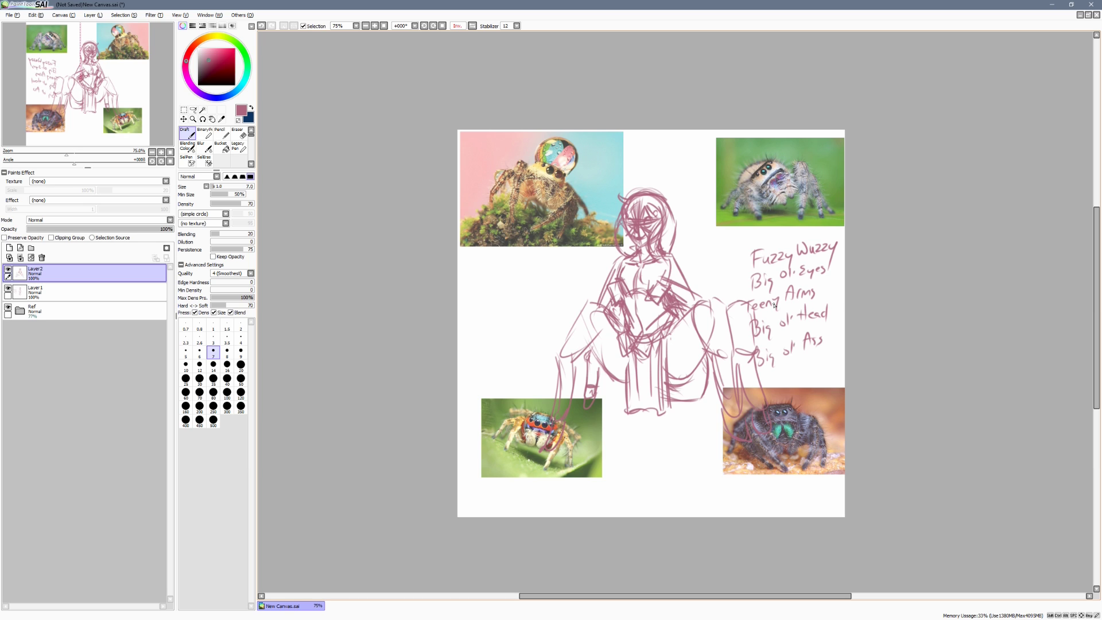
click(22, 294)
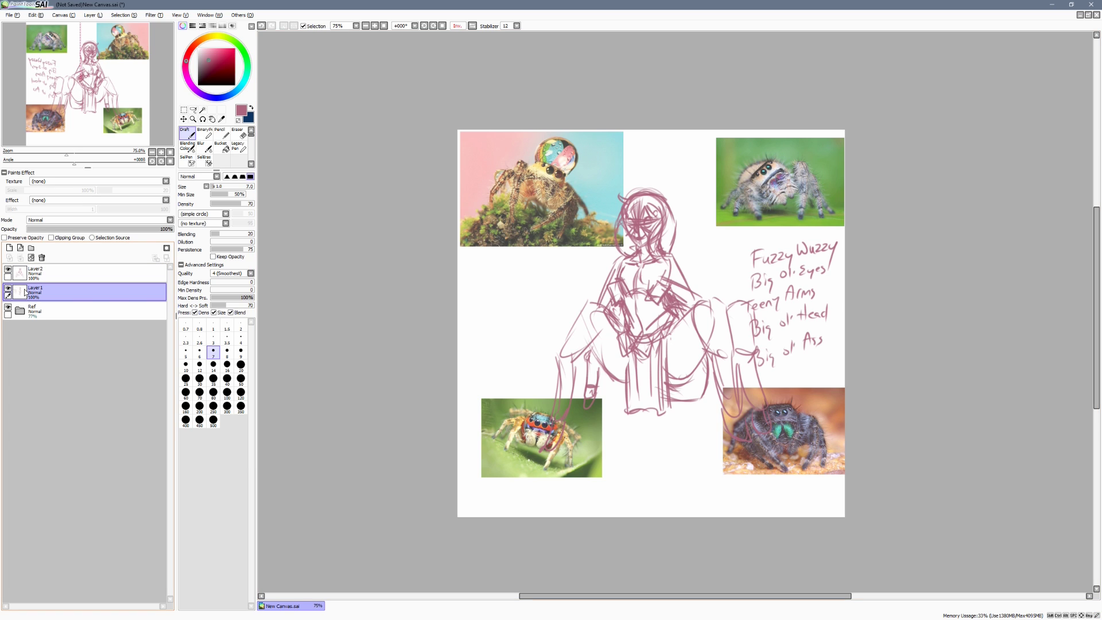
key(l)
mouse_move(888, 188)
mouse_down()
mouse_move(746, 214)
mouse_move(732, 296)
mouse_move(785, 419)
mouse_move(886, 172)
mouse_up()
key(Delete)
key(d)
key(Home)
click(917, 226)
key(ctrl+d)
drag(934, 263, 886, 277)
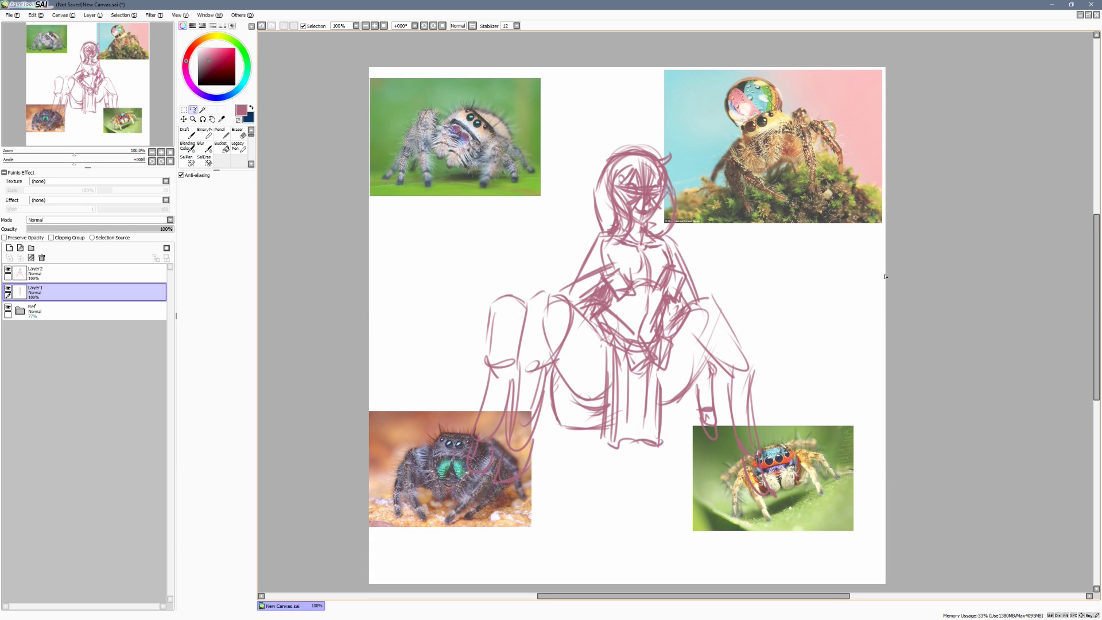
Merge the figure sketch on Layer2 down into Layer1
key(n)
click(49, 272)
click(21, 258)
Scale the figure sketch down and place it between the gray and black spider photos on the canvas's left side
click(184, 109)
key(ctrl+t)
drag(777, 143, 699, 259)
drag(645, 308, 617, 217)
drag(663, 151, 620, 219)
drag(589, 256, 553, 256)
key(Return)
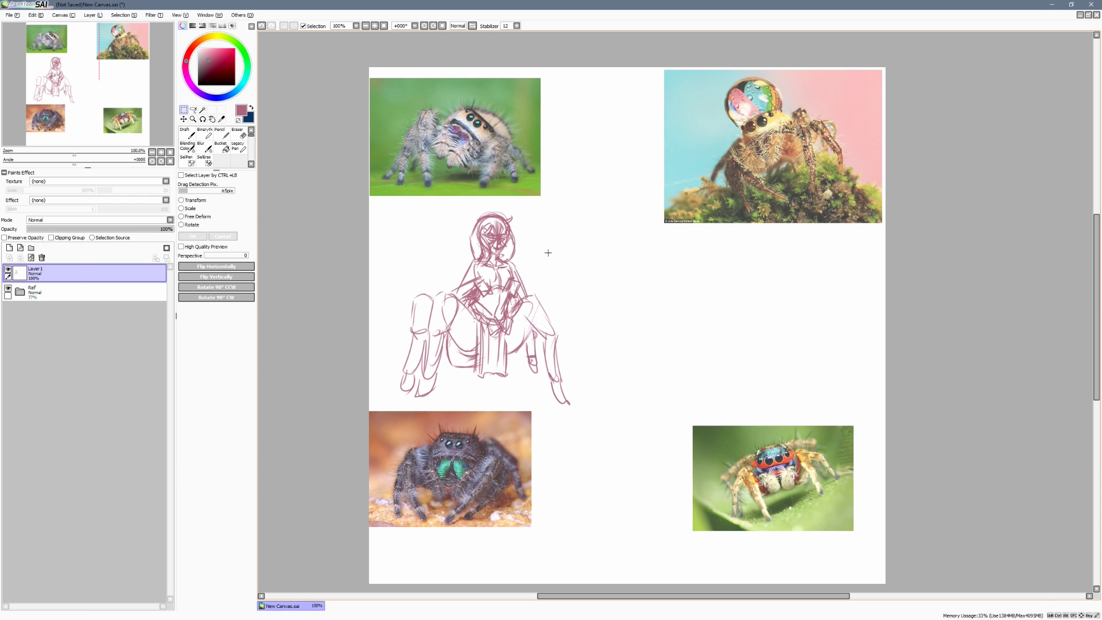
Add a new empty layer above the shrunken sketch and switch to the Draft brush
click(10, 248)
key(b)
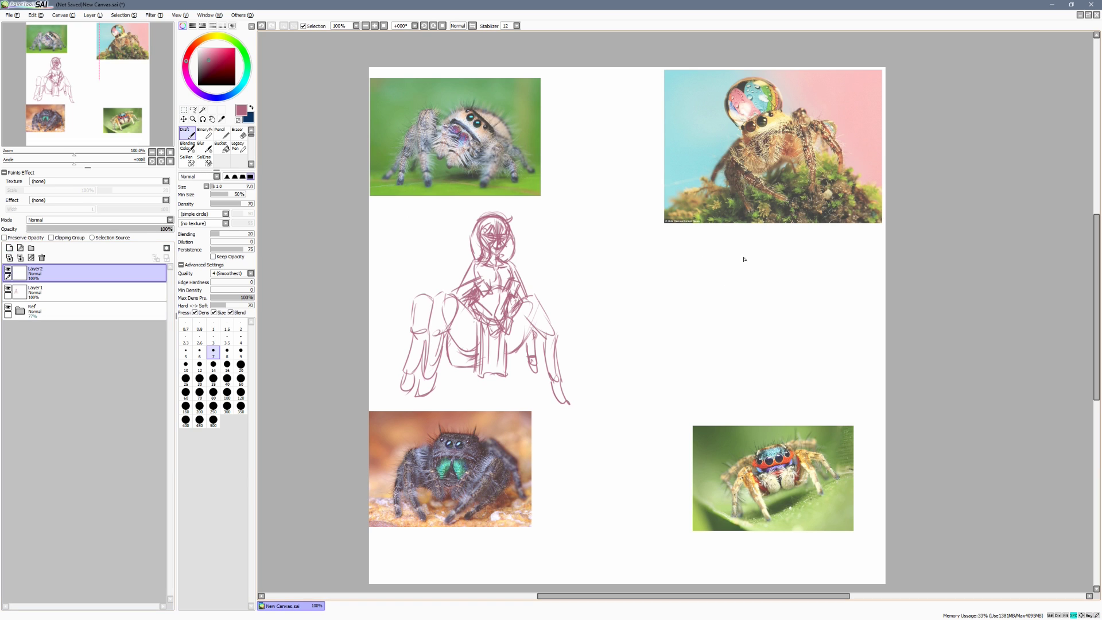
drag(795, 276, 826, 288)
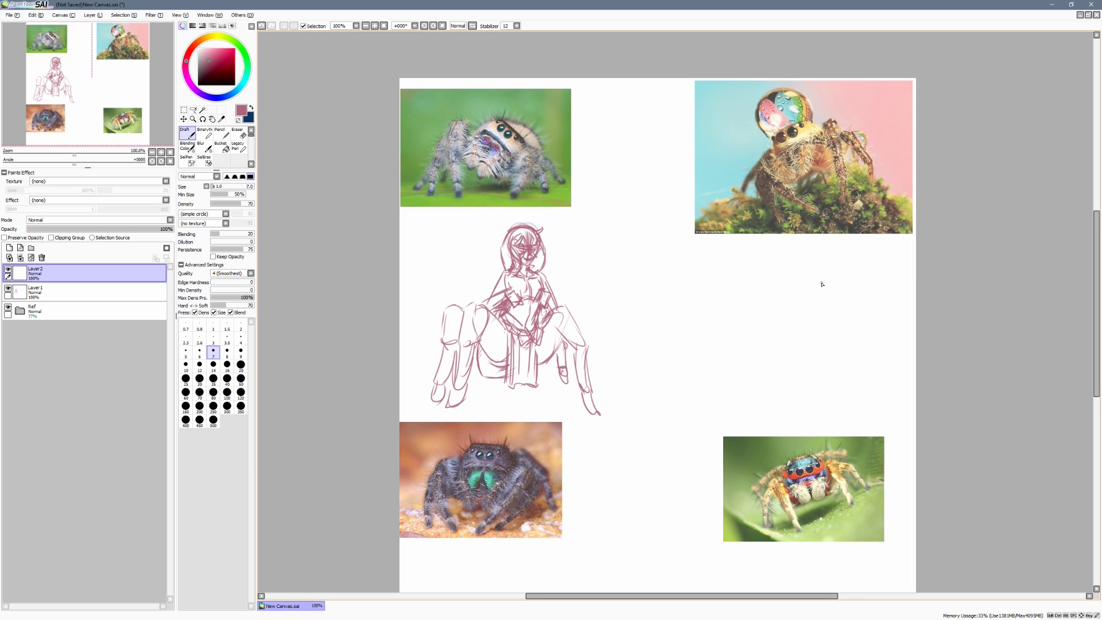
drag(898, 451, 884, 453)
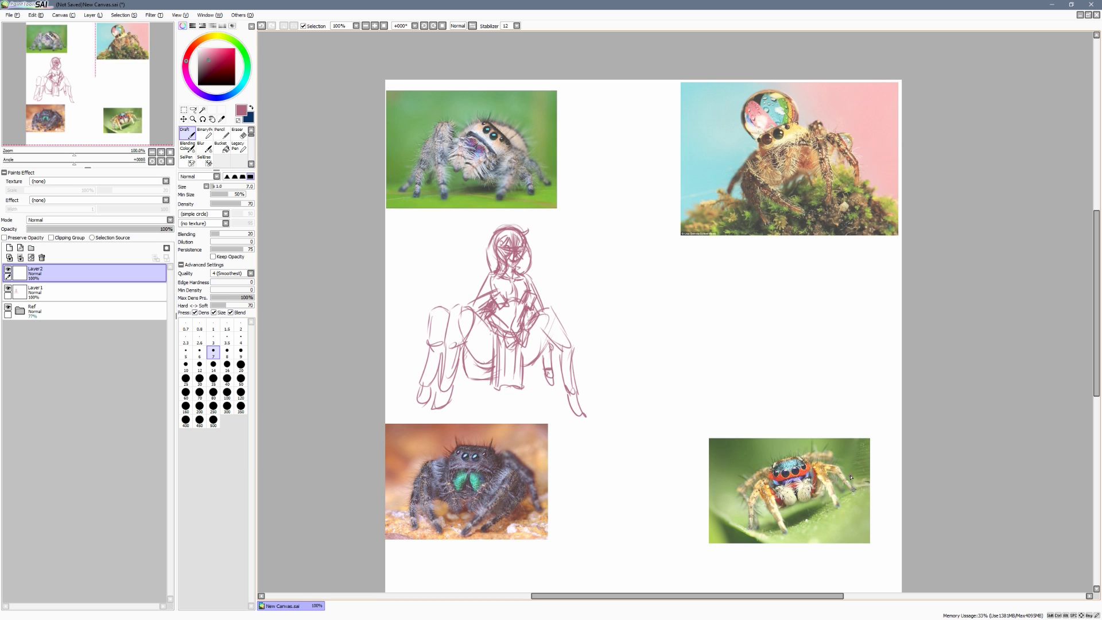
drag(825, 246, 836, 238)
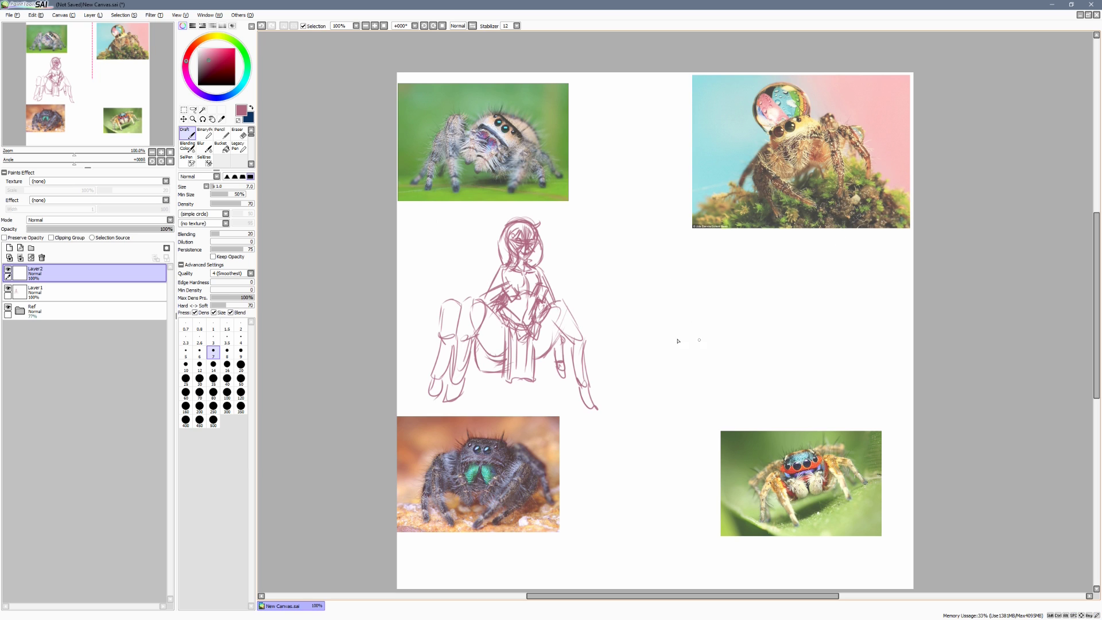
Move the shrunken figure on Layer1 into the middle of the canvas between the photos
click(34, 292)
click(183, 118)
drag(569, 342, 682, 342)
Choose green, lower Layer1's opacity to 35%, and ready the Draft brush on Layer2
click(34, 272)
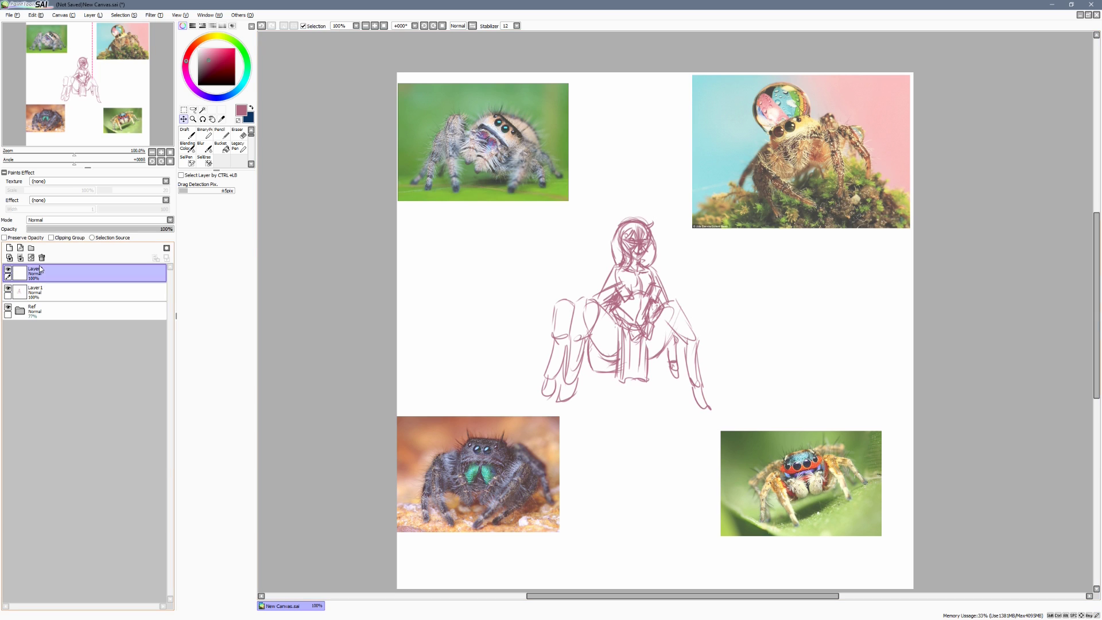
click(245, 55)
click(43, 291)
drag(55, 231, 74, 228)
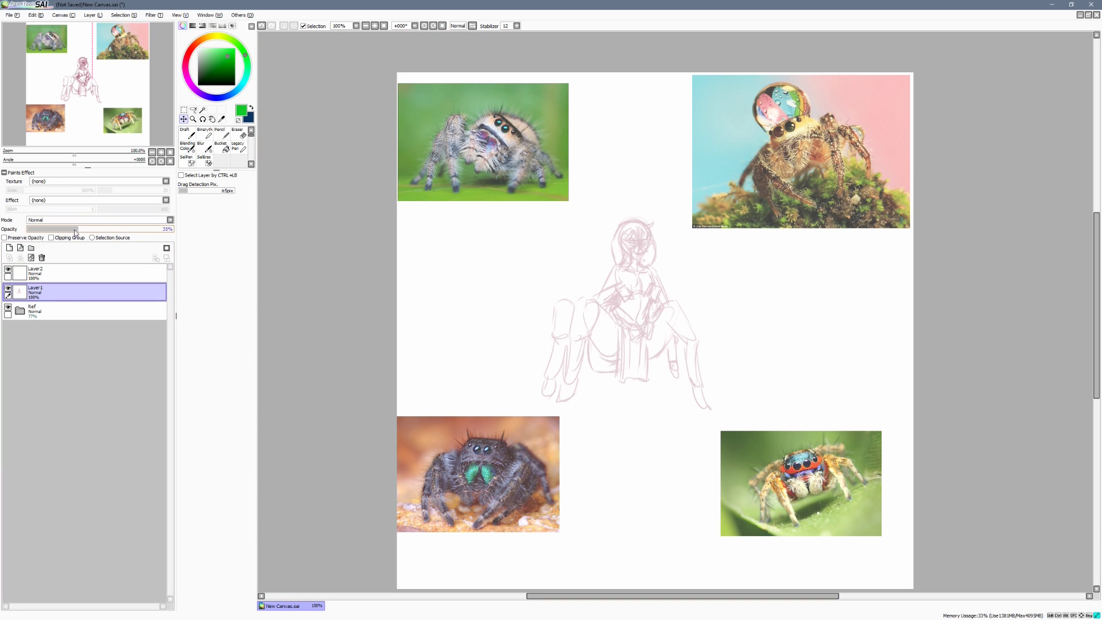
click(47, 273)
key(n)
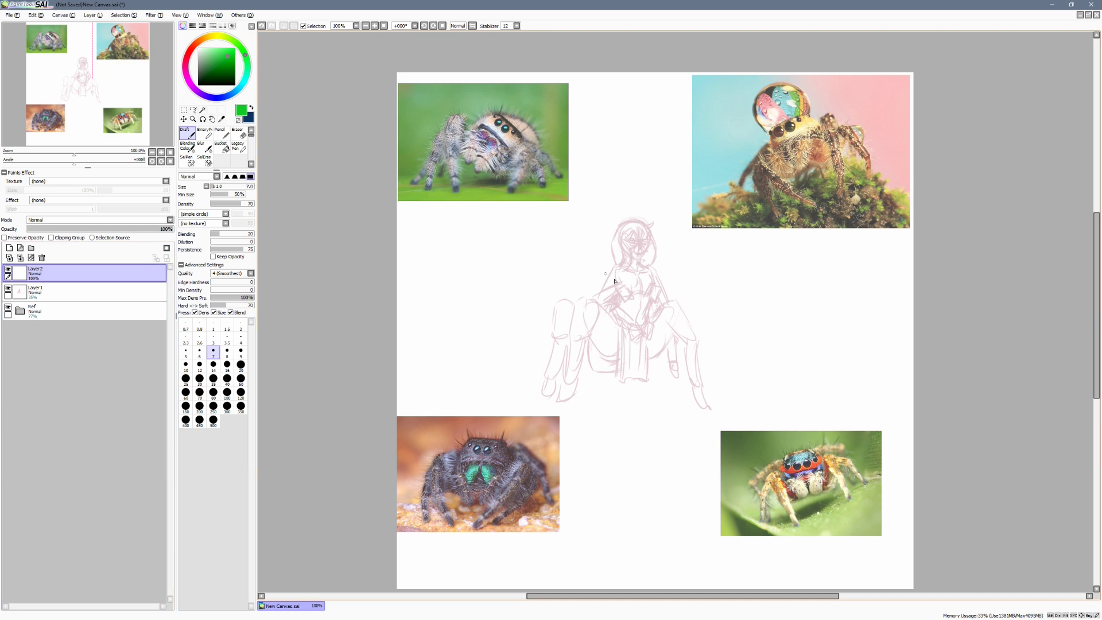
Sketch the torso, waist and hips of a new pose in green over the faded figure
mouse_move(612, 267)
mouse_down()
mouse_move(647, 269)
mouse_move(623, 293)
mouse_up()
drag(649, 269, 647, 291)
mouse_move(623, 291)
mouse_down()
mouse_move(646, 294)
mouse_move(618, 291)
mouse_move(612, 317)
mouse_move(609, 303)
mouse_move(651, 292)
mouse_move(619, 321)
mouse_up()
mouse_move(631, 319)
mouse_down()
mouse_move(624, 336)
mouse_move(647, 325)
mouse_up()
mouse_move(649, 316)
mouse_down()
mouse_move(635, 347)
mouse_move(623, 343)
mouse_up()
mouse_move(613, 301)
mouse_down()
mouse_move(580, 312)
mouse_move(554, 348)
mouse_move(594, 363)
mouse_move(618, 344)
mouse_move(601, 360)
mouse_move(624, 351)
mouse_up()
mouse_move(634, 337)
mouse_down()
mouse_move(646, 318)
mouse_move(643, 351)
mouse_move(625, 349)
mouse_move(631, 333)
mouse_move(604, 346)
mouse_move(579, 302)
mouse_move(594, 332)
mouse_move(590, 288)
mouse_move(620, 328)
mouse_up()
Sketch the green figure's bent spider legs, with raised thighs and tapering lower segments on both sides
mouse_move(575, 288)
mouse_down()
mouse_move(565, 350)
mouse_move(577, 347)
mouse_move(562, 401)
mouse_move(570, 393)
mouse_up()
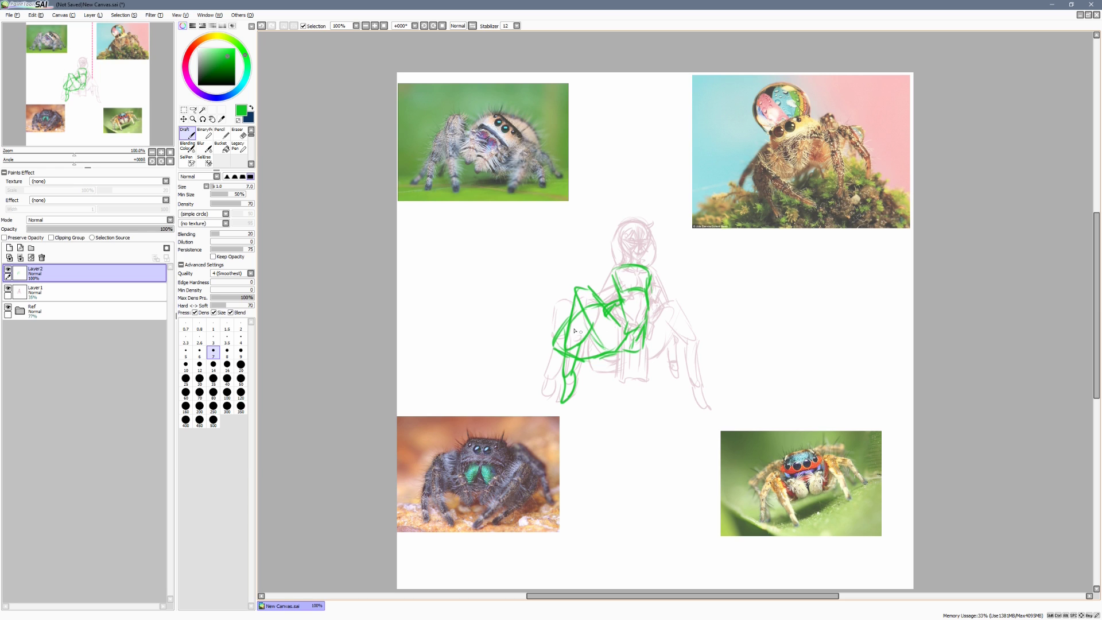
mouse_move(549, 349)
mouse_down()
mouse_move(524, 389)
mouse_move(557, 347)
mouse_move(596, 355)
mouse_up()
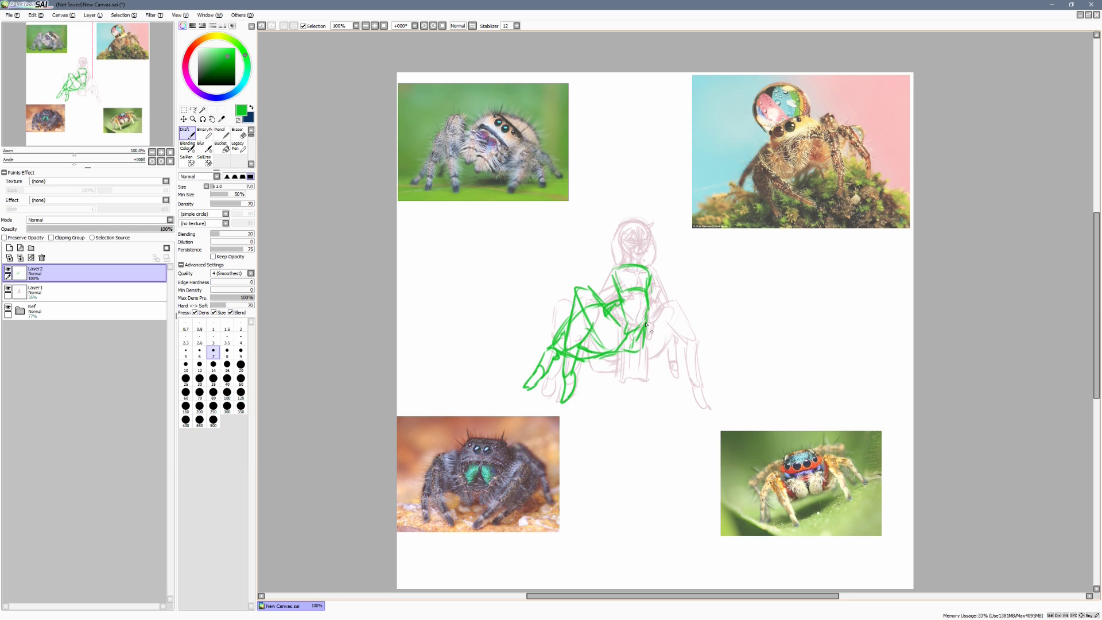
mouse_move(647, 317)
mouse_down()
mouse_move(664, 300)
mouse_move(639, 355)
mouse_move(666, 324)
mouse_move(664, 295)
mouse_move(680, 366)
mouse_up()
drag(665, 342, 687, 389)
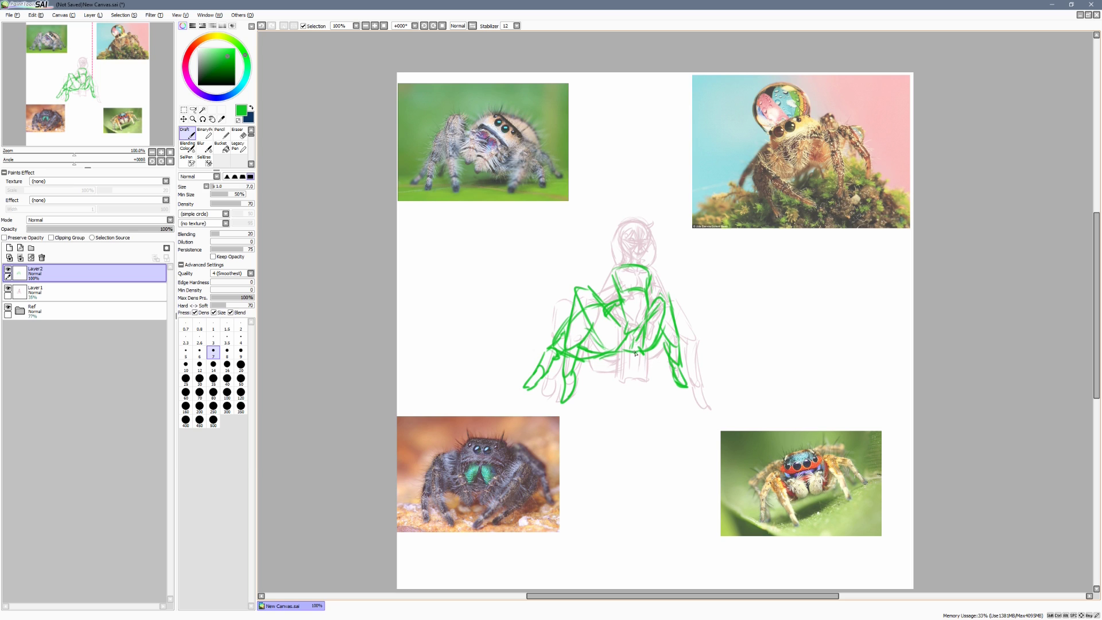
mouse_move(644, 358)
mouse_down()
mouse_move(641, 380)
mouse_move(651, 357)
mouse_up()
Add small folded arms across the green torso and outline the neck, rounded head and side hair
mouse_move(634, 268)
mouse_down()
mouse_move(639, 323)
mouse_move(612, 283)
mouse_move(644, 268)
mouse_move(606, 282)
mouse_move(619, 276)
mouse_move(607, 295)
mouse_move(625, 285)
mouse_move(634, 299)
mouse_move(621, 300)
mouse_move(653, 285)
mouse_up()
mouse_move(649, 276)
mouse_down()
mouse_move(655, 304)
mouse_move(619, 299)
mouse_move(628, 315)
mouse_move(604, 307)
mouse_move(628, 315)
mouse_move(635, 334)
mouse_move(656, 312)
mouse_up()
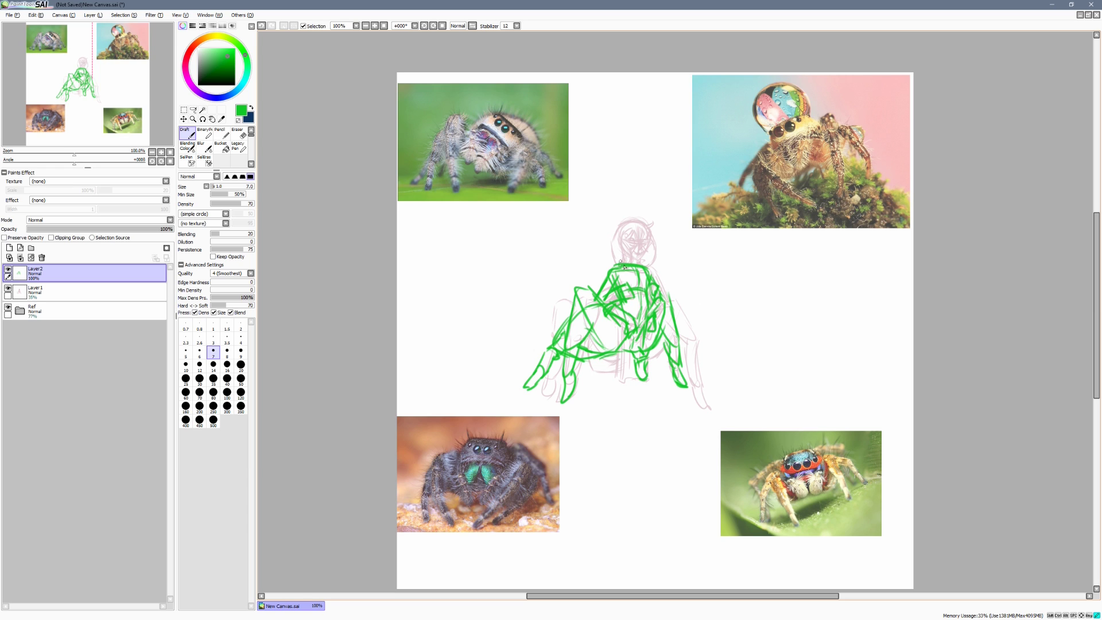
mouse_move(616, 253)
mouse_down()
mouse_move(620, 223)
mouse_move(633, 224)
mouse_move(643, 247)
mouse_move(614, 250)
mouse_move(628, 259)
mouse_move(643, 245)
mouse_move(634, 265)
mouse_up()
drag(621, 255, 619, 265)
drag(617, 254, 622, 261)
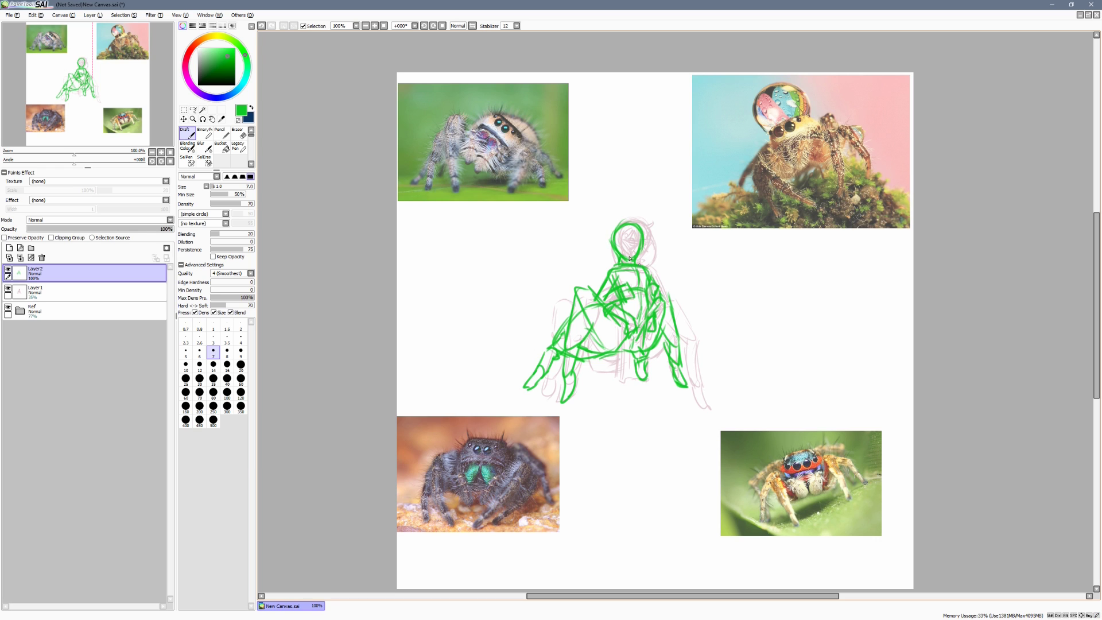
mouse_move(617, 244)
mouse_down()
mouse_move(630, 262)
mouse_move(610, 264)
mouse_move(624, 268)
mouse_up()
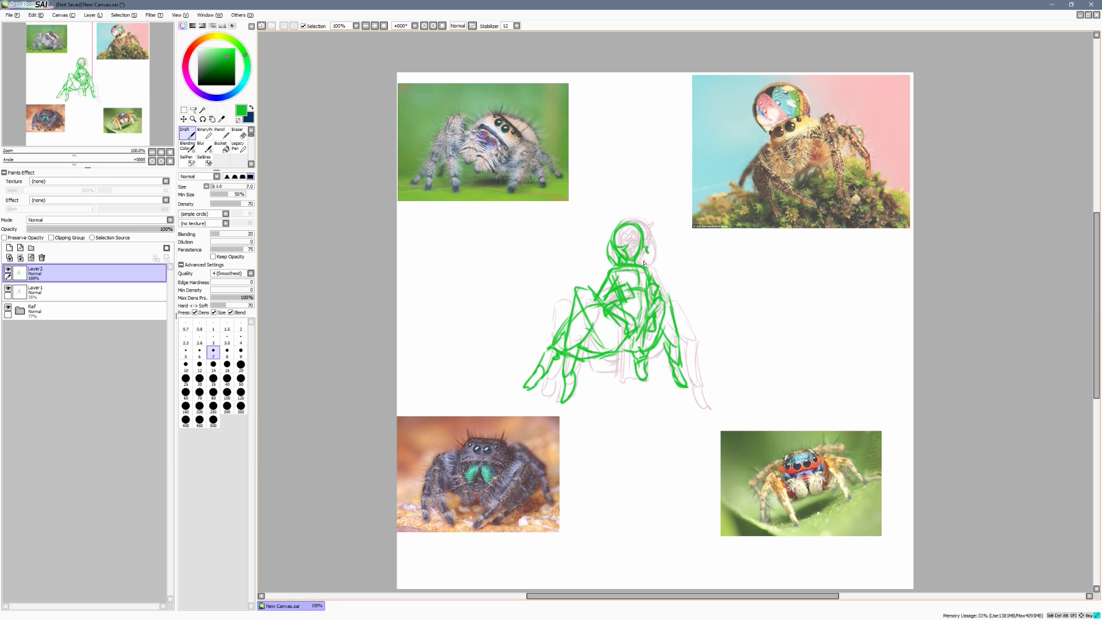
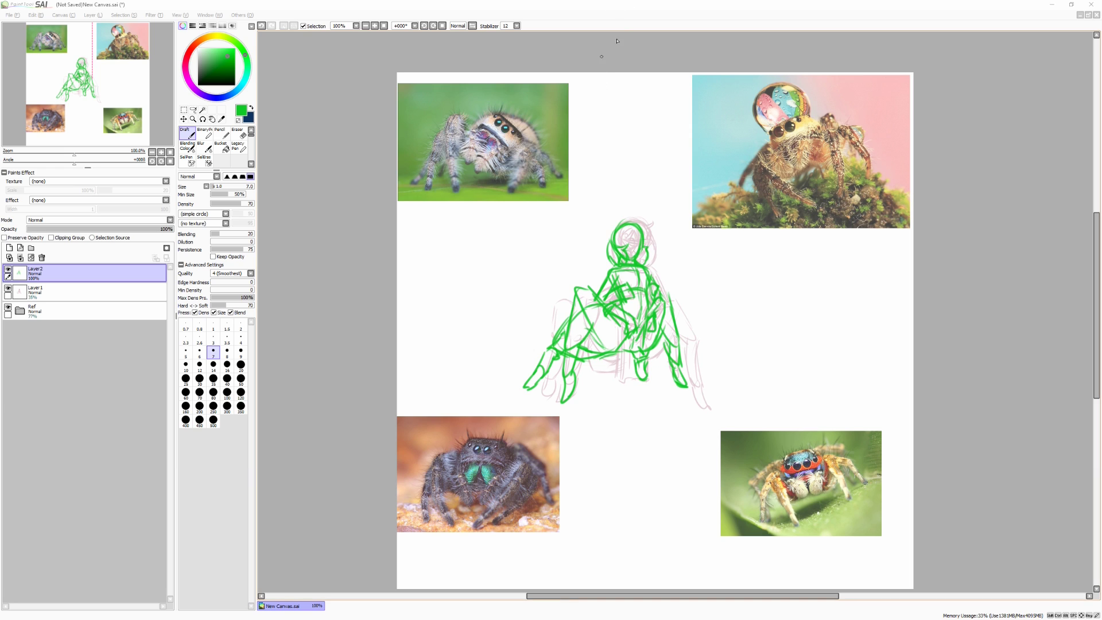
Sketch the eyes and facial features on the green head, undoing stray strokes
click(610, 13)
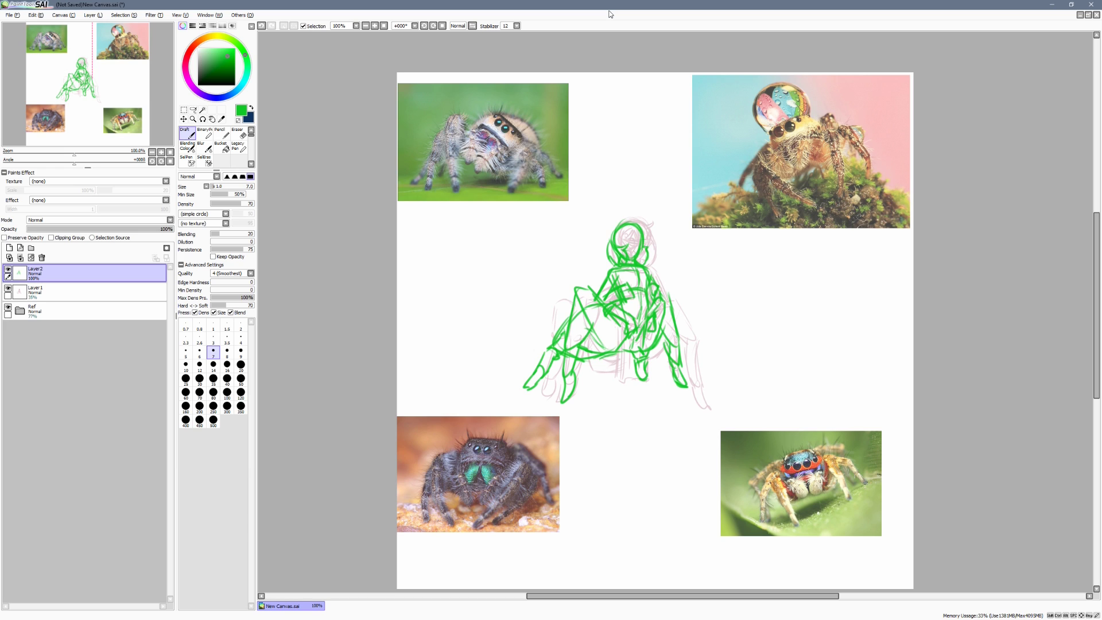
key(ctrl+z)
drag(624, 241, 625, 240)
click(625, 239)
drag(633, 242, 636, 251)
key(ctrl+z)
key(ctrl+z)
key(ctrl+y)
Trace the head tufts on three spider reference photos and undo each tracing
mouse_move(502, 96)
mouse_down()
mouse_move(492, 125)
mouse_move(511, 104)
mouse_up()
key(ctrl+z)
drag(466, 423, 469, 421)
key(ctrl+z)
drag(784, 432, 782, 429)
key(ctrl+z)
Try pointed, spiky tufts on top of the green head and undo them
mouse_move(629, 226)
mouse_down()
mouse_move(612, 212)
mouse_move(606, 241)
mouse_move(642, 227)
mouse_up()
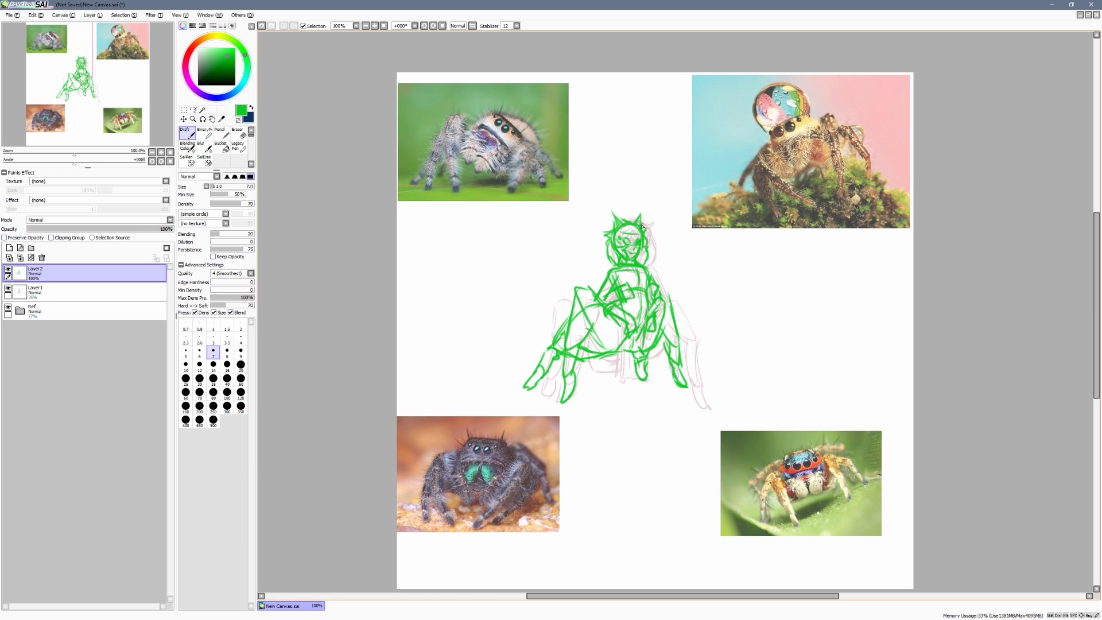
key(ctrl+z)
key(ctrl+z)
key(ctrl+z)
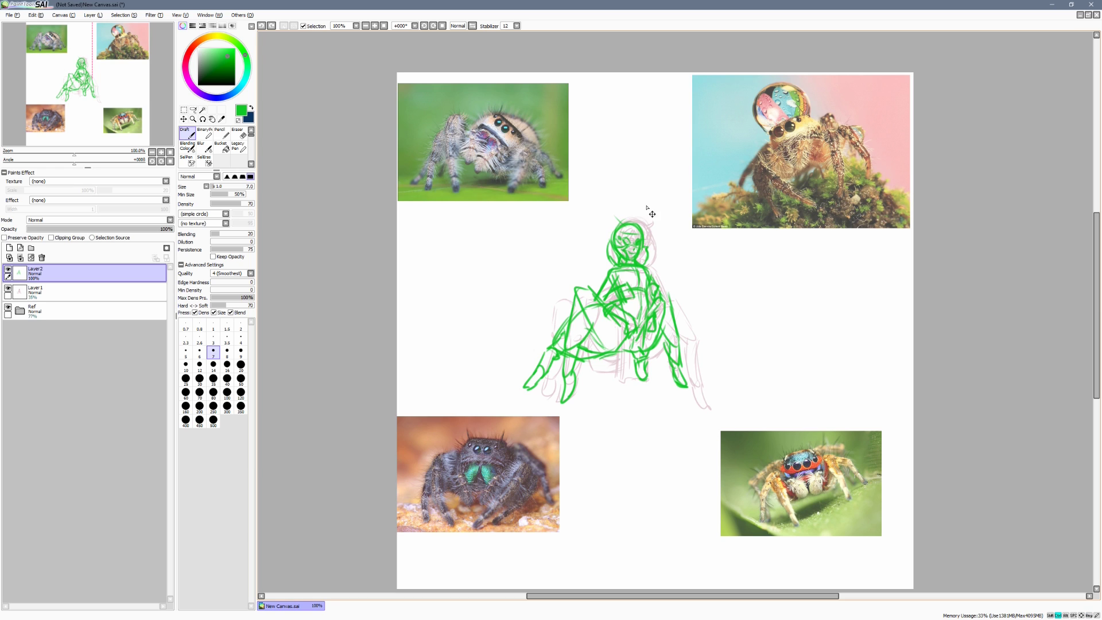
Draw curved horn-like hair tufts on top of the green head and a fringe across the forehead
mouse_move(622, 223)
mouse_down()
mouse_move(644, 226)
mouse_move(623, 227)
mouse_move(648, 215)
mouse_move(645, 233)
mouse_move(605, 220)
mouse_up()
mouse_move(617, 224)
mouse_down()
mouse_move(606, 231)
mouse_move(613, 253)
mouse_move(646, 245)
mouse_move(643, 255)
mouse_move(618, 237)
mouse_up()
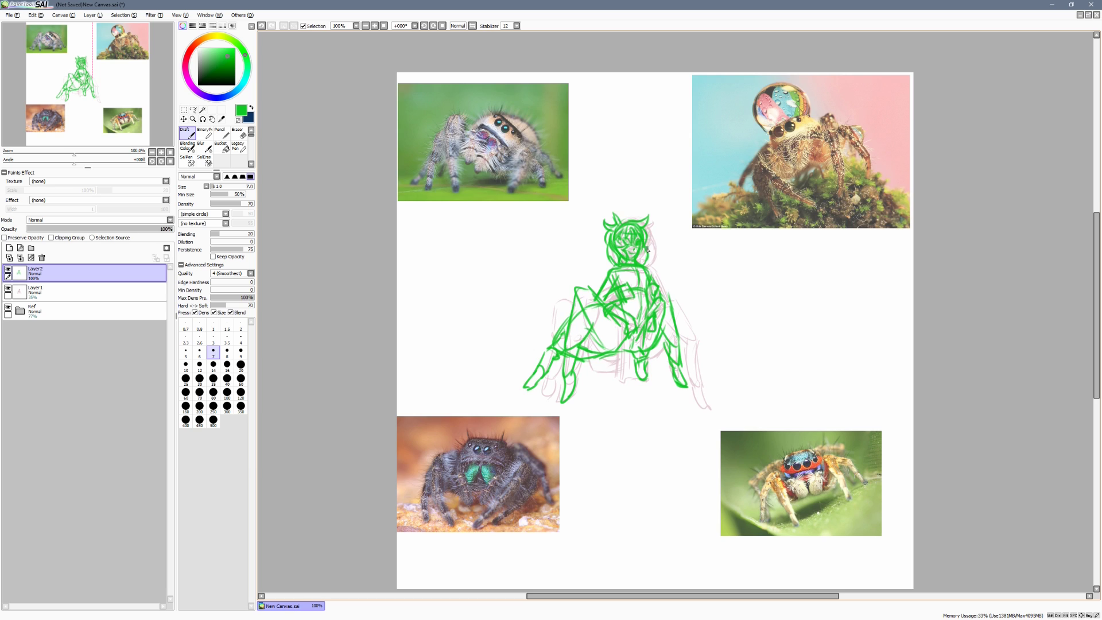
Move the faded sketch on Layer1 to the left of the green figure for side-by-side comparison
scroll(648, 250, down, 1)
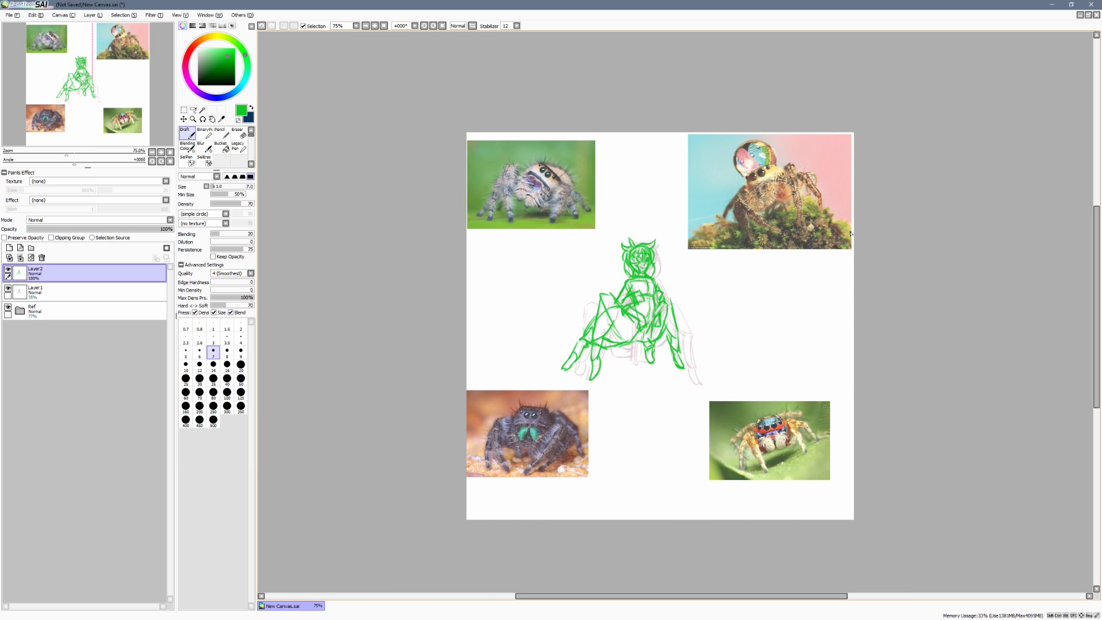
click(58, 289)
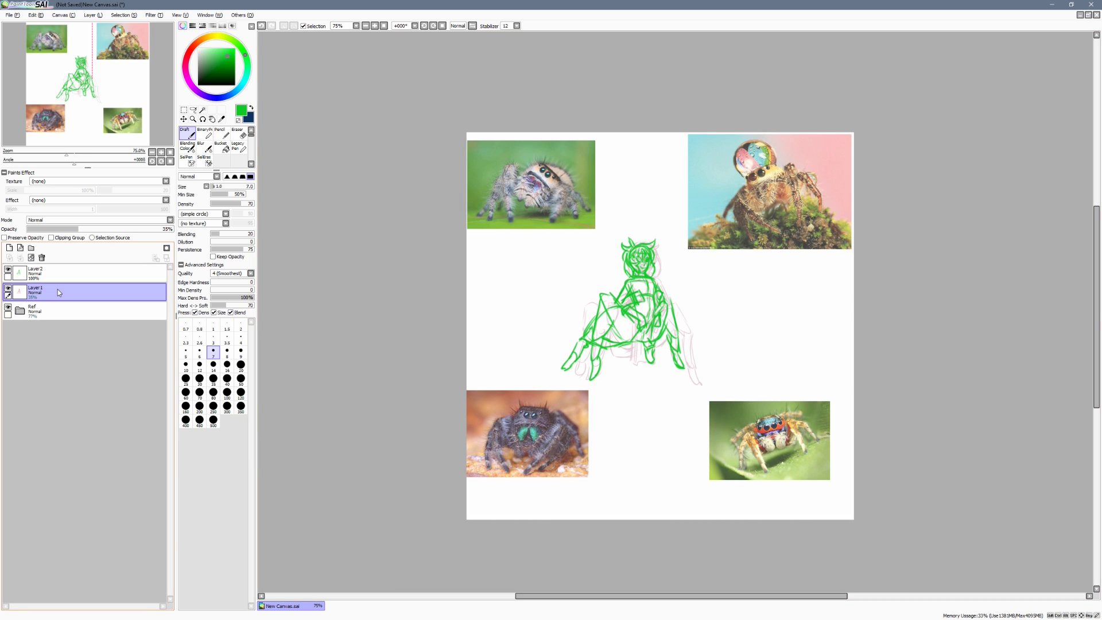
key(v)
drag(681, 334, 573, 331)
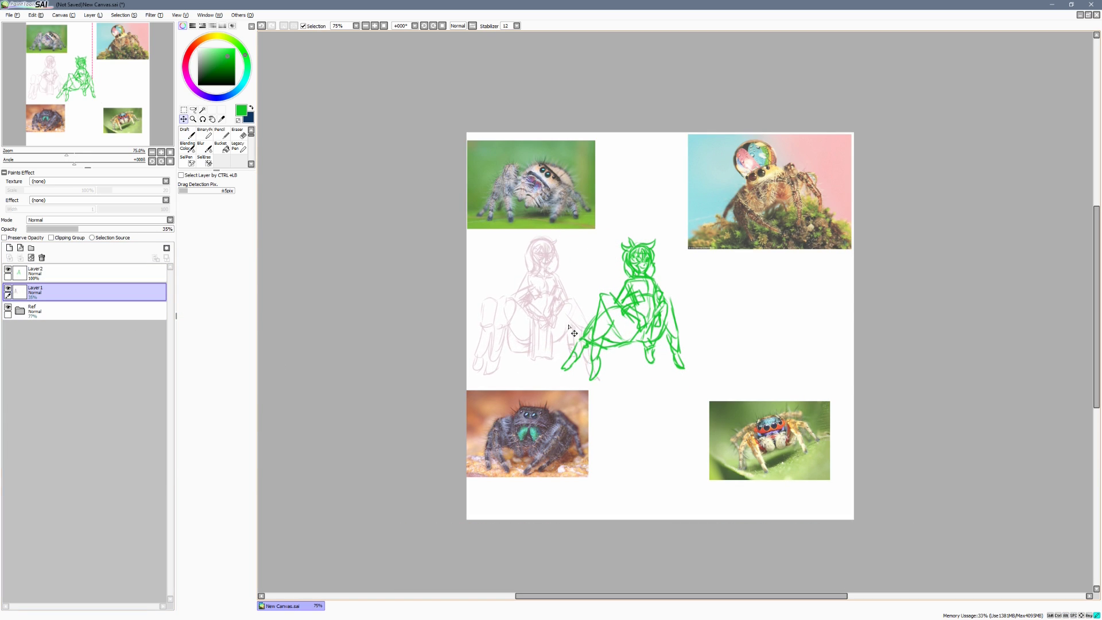
Enlarge the green figure on Layer2 until it fills most of the canvas height
click(35, 269)
key(ctrl+t)
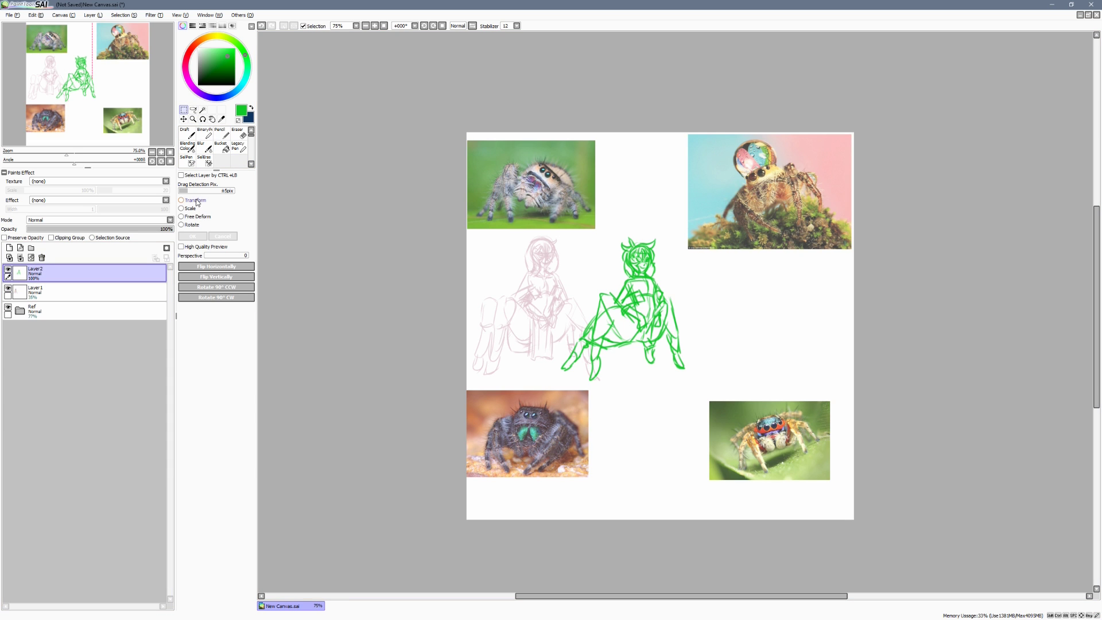
click(197, 201)
mouse_move(670, 240)
mouse_down()
mouse_move(806, 147)
mouse_move(667, 318)
mouse_move(820, 138)
mouse_up()
mouse_move(781, 215)
mouse_down()
mouse_move(730, 271)
mouse_move(735, 254)
mouse_up()
mouse_move(775, 181)
mouse_down()
mouse_move(806, 145)
mouse_move(757, 203)
mouse_up()
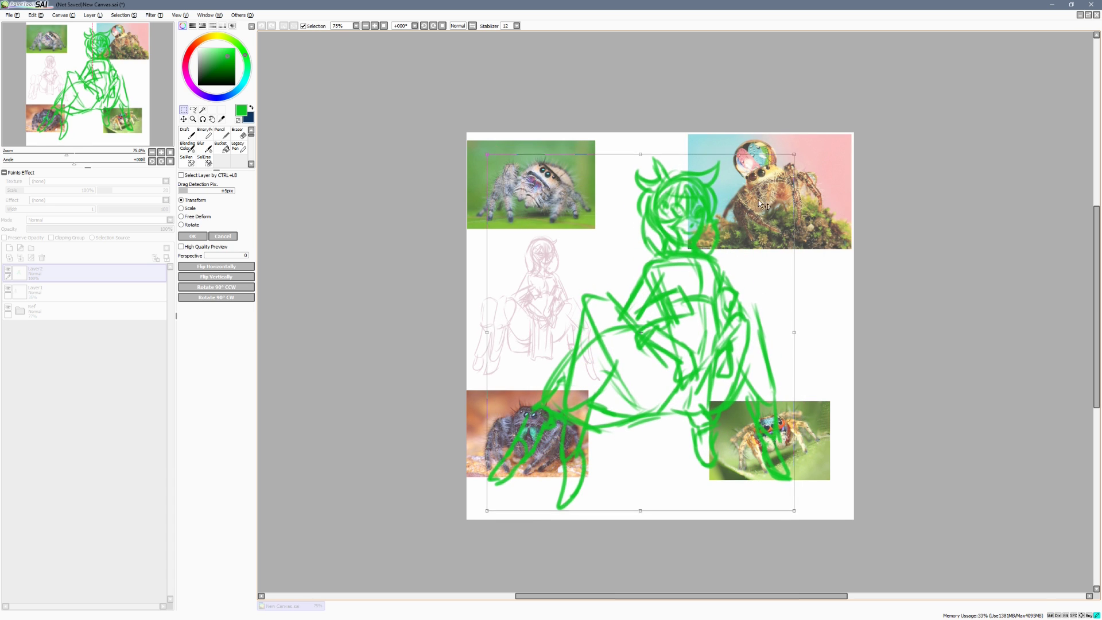
drag(794, 154, 783, 167)
drag(763, 190, 767, 181)
key(Return)
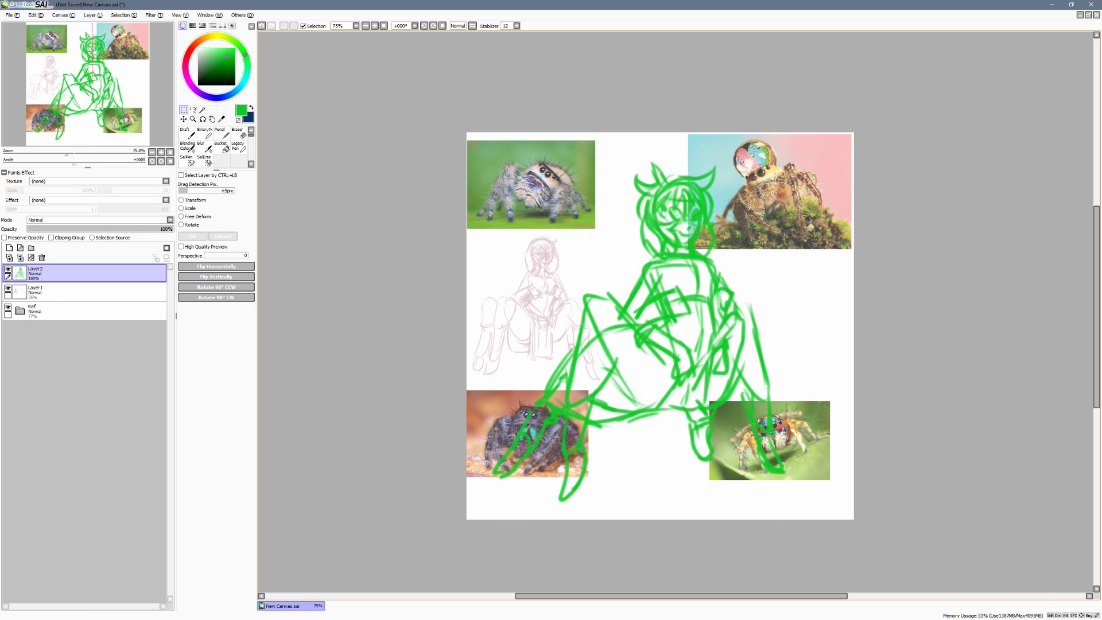
Fade the Ref folder to 21% opacity and add a new layer above Layer2
click(45, 311)
click(55, 228)
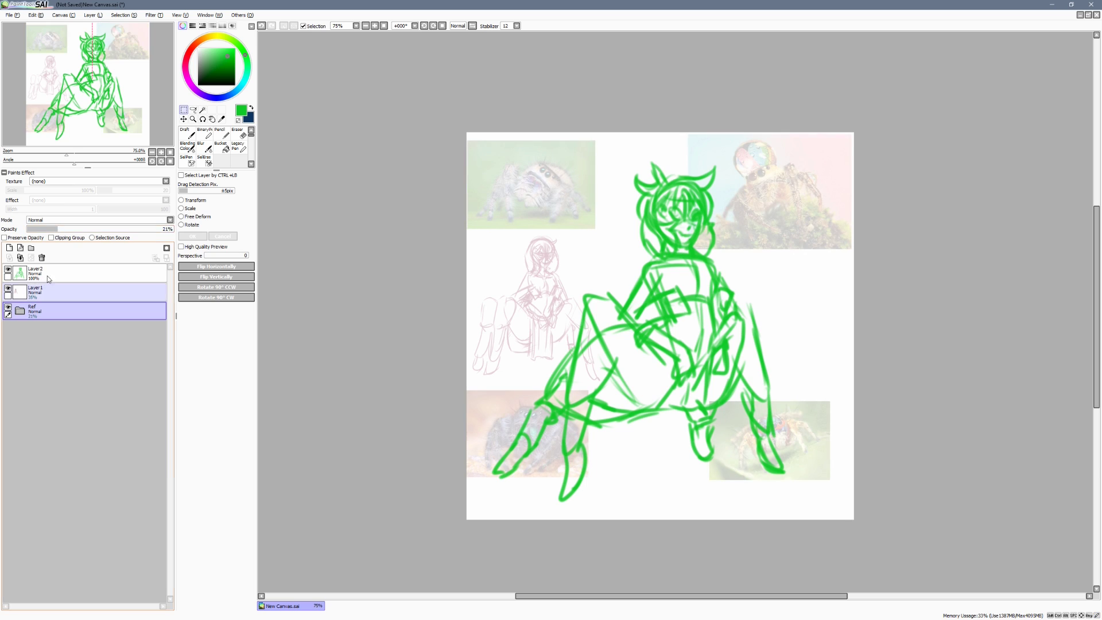
click(45, 278)
click(9, 247)
Fade the green sketch on Layer2 to a faint guide
click(46, 292)
click(59, 229)
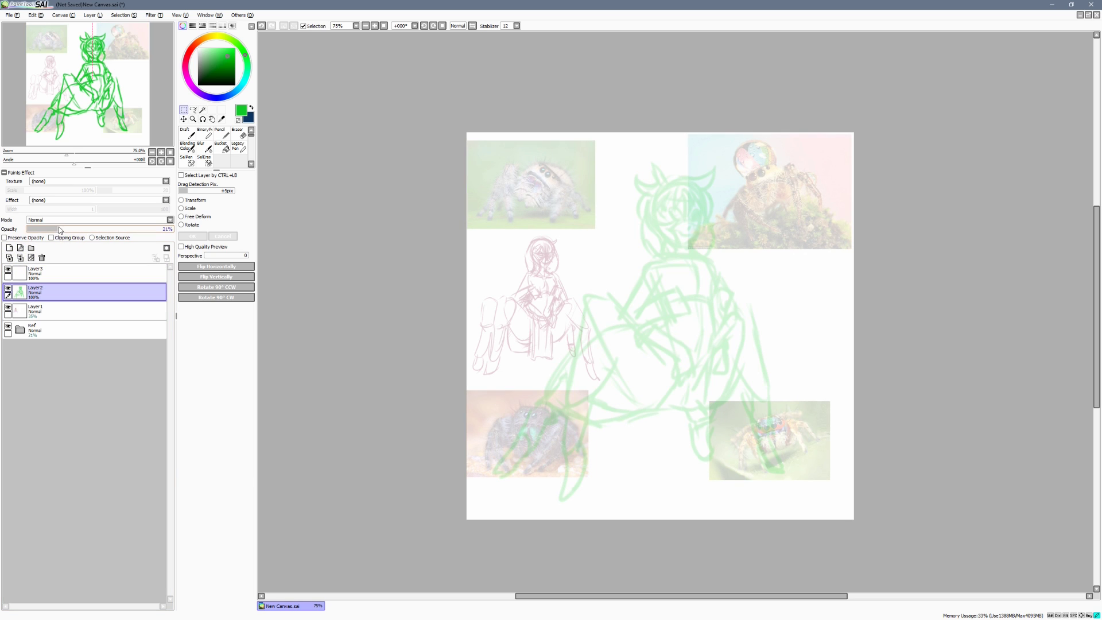
drag(62, 228, 51, 230)
Choose a muted purple and sketch the shoulders and one upper arm with its hand on Layer3, following the green guide
click(44, 267)
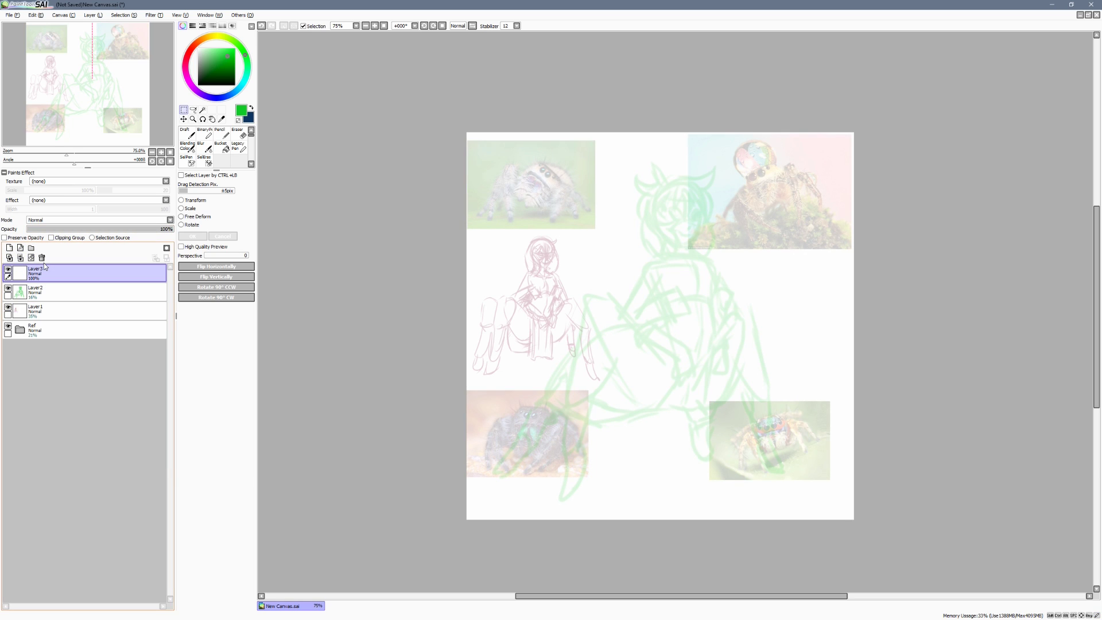
key(b)
scroll(848, 302, up, 1)
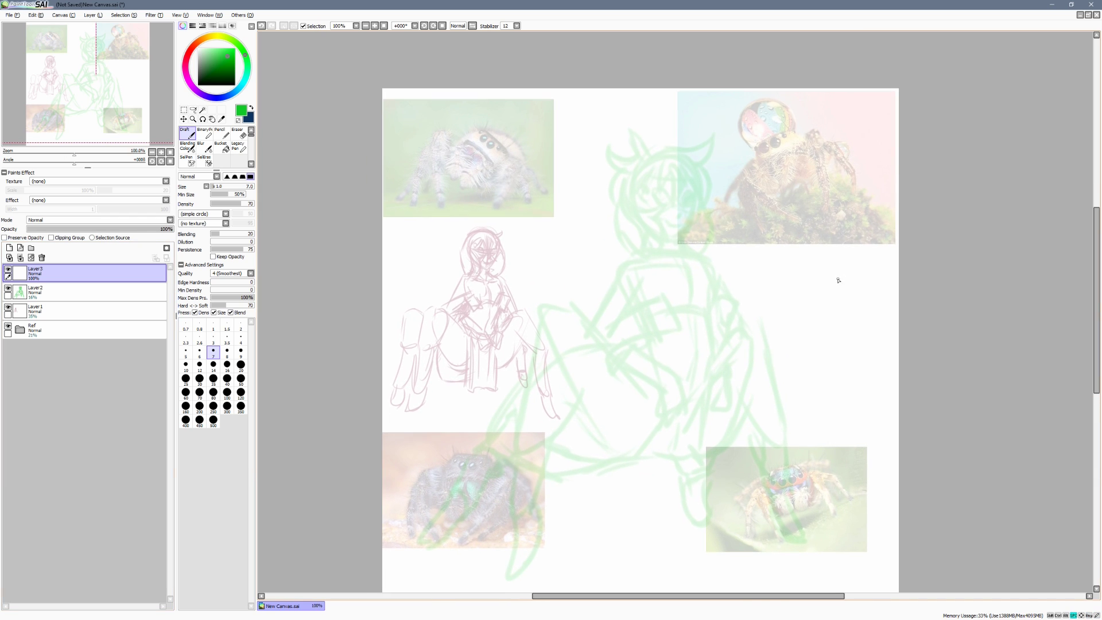
click(192, 86)
drag(218, 60, 209, 61)
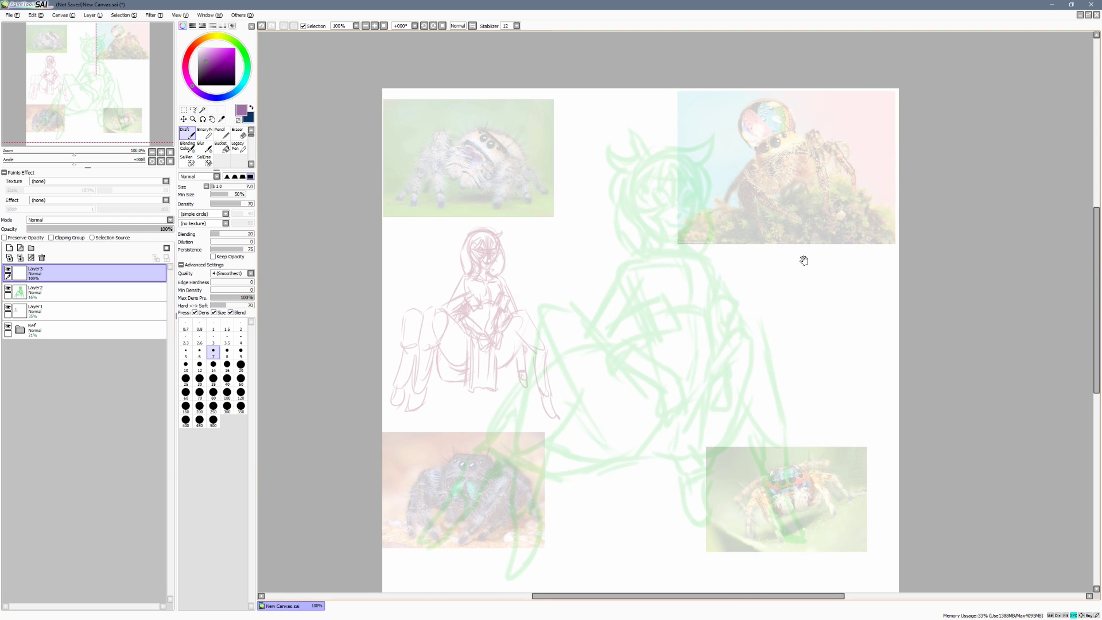
drag(804, 261, 811, 271)
mouse_move(627, 268)
mouse_down()
mouse_move(662, 268)
mouse_move(624, 282)
mouse_move(591, 346)
mouse_up()
drag(643, 298, 623, 330)
drag(631, 267, 642, 301)
mouse_move(600, 355)
mouse_down()
mouse_move(672, 339)
mouse_move(610, 352)
mouse_move(661, 331)
mouse_move(610, 332)
mouse_move(669, 316)
mouse_up()
mouse_move(676, 313)
mouse_down()
mouse_move(686, 341)
mouse_move(665, 349)
mouse_move(678, 344)
mouse_up()
drag(671, 319, 682, 349)
mouse_move(641, 262)
mouse_down()
mouse_move(708, 268)
mouse_move(714, 296)
mouse_up()
Sketch the sides of the torso and the second, lower arm with its hand on the same side
mouse_move(715, 300)
mouse_down()
mouse_move(720, 377)
mouse_move(704, 418)
mouse_up()
mouse_move(648, 306)
mouse_down()
mouse_move(691, 365)
mouse_move(659, 351)
mouse_move(634, 311)
mouse_move(624, 364)
mouse_move(629, 382)
mouse_move(675, 401)
mouse_up()
mouse_move(634, 351)
mouse_down()
mouse_move(682, 394)
mouse_move(691, 422)
mouse_up()
mouse_move(687, 423)
mouse_down()
mouse_move(669, 426)
mouse_move(689, 413)
mouse_up()
drag(664, 398, 663, 426)
Sketch the upper and lower arms with their hands on the other side of the torso
mouse_move(718, 315)
mouse_down()
mouse_move(708, 334)
mouse_move(720, 310)
mouse_move(731, 315)
mouse_move(718, 331)
mouse_move(727, 323)
mouse_move(717, 309)
mouse_move(739, 337)
mouse_up()
drag(728, 310, 751, 334)
mouse_move(726, 328)
mouse_down()
mouse_move(734, 348)
mouse_move(746, 342)
mouse_up()
drag(725, 310, 752, 336)
drag(705, 273, 739, 319)
mouse_move(721, 390)
mouse_down()
mouse_move(706, 418)
mouse_move(730, 388)
mouse_move(730, 419)
mouse_up()
drag(712, 419, 725, 422)
drag(717, 381, 725, 347)
mouse_move(725, 348)
mouse_down()
mouse_move(733, 372)
mouse_move(740, 350)
mouse_move(713, 336)
mouse_move(732, 348)
mouse_up()
drag(731, 340, 719, 360)
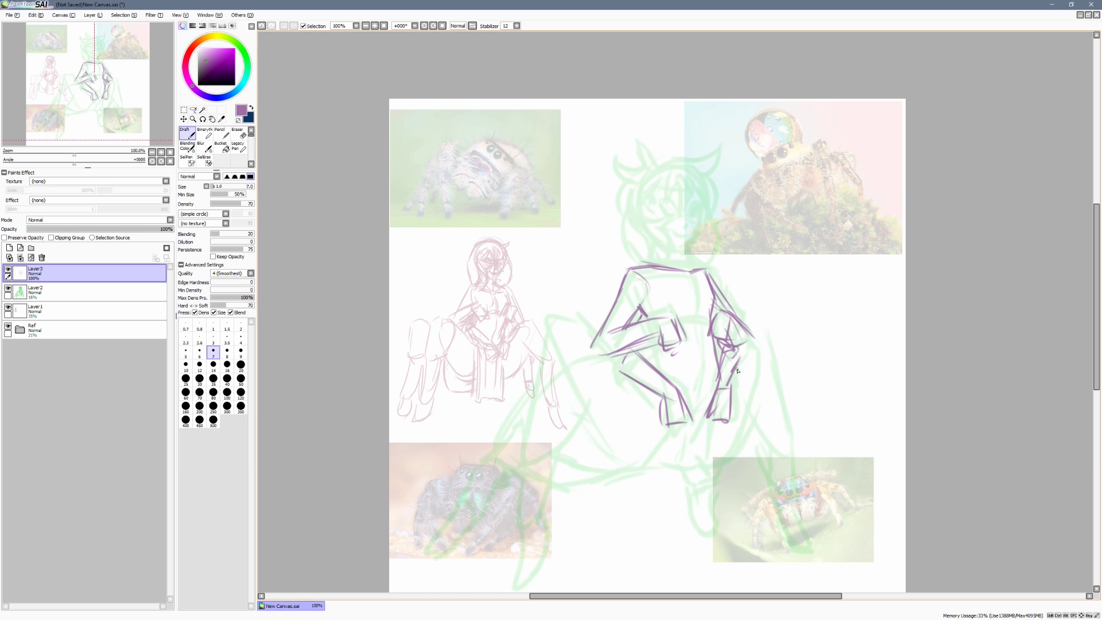
Sketch the hips and the cloth panel hanging between the legs
drag(653, 345, 644, 361)
mouse_move(700, 375)
mouse_down()
mouse_move(671, 383)
mouse_move(692, 399)
mouse_move(718, 385)
mouse_move(711, 404)
mouse_move(627, 418)
mouse_move(651, 391)
mouse_move(645, 488)
mouse_up()
mouse_move(736, 444)
mouse_down()
mouse_move(721, 379)
mouse_move(704, 422)
mouse_up()
mouse_move(626, 429)
mouse_down()
mouse_move(689, 426)
mouse_move(704, 373)
mouse_up()
drag(708, 423, 678, 426)
drag(647, 347, 667, 401)
drag(680, 359, 685, 402)
Sketch the raised knee and thigh of the front leg nearest the small pink sketch
mouse_move(790, 378)
mouse_down()
mouse_move(778, 376)
mouse_move(795, 390)
mouse_up()
mouse_move(581, 283)
mouse_down()
mouse_move(599, 273)
mouse_move(654, 351)
mouse_up()
mouse_move(575, 299)
mouse_down()
mouse_move(597, 379)
mouse_move(634, 415)
mouse_move(647, 408)
mouse_up()
drag(746, 349, 822, 340)
mouse_move(655, 246)
mouse_down()
mouse_move(645, 283)
mouse_move(641, 258)
mouse_move(645, 273)
mouse_move(629, 261)
mouse_move(617, 327)
mouse_move(637, 372)
mouse_move(667, 329)
mouse_up()
key(space)
drag(845, 328, 828, 306)
drag(895, 385, 864, 380)
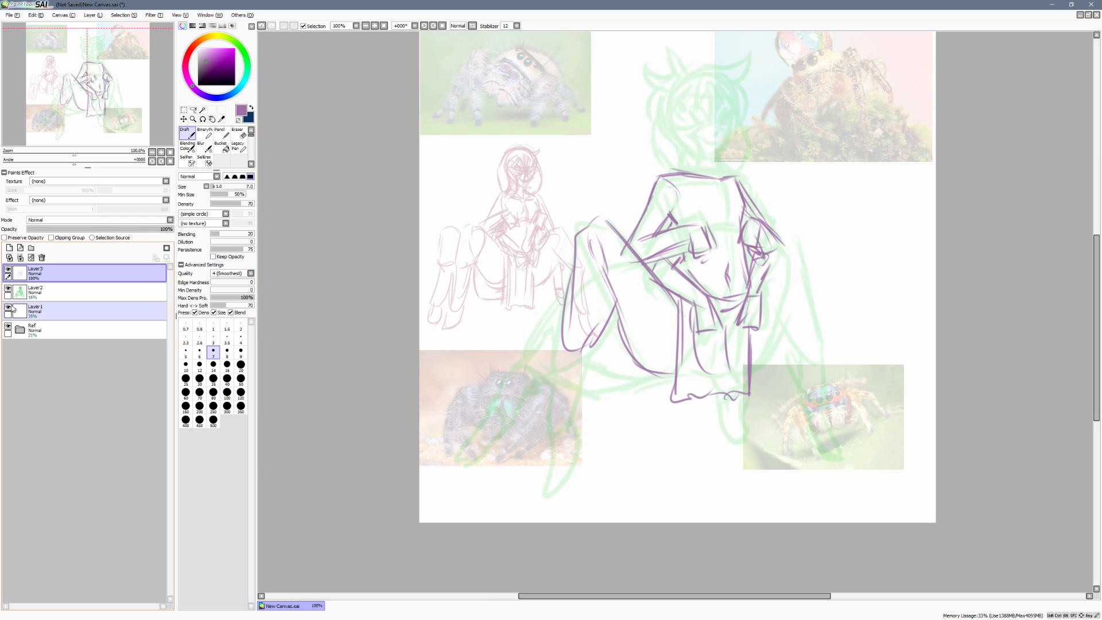
Try tracing the leg segments on the water-droplet spider photo and undo the strokes
drag(935, 228, 799, 455)
key(Page_Up)
key(Page_Up)
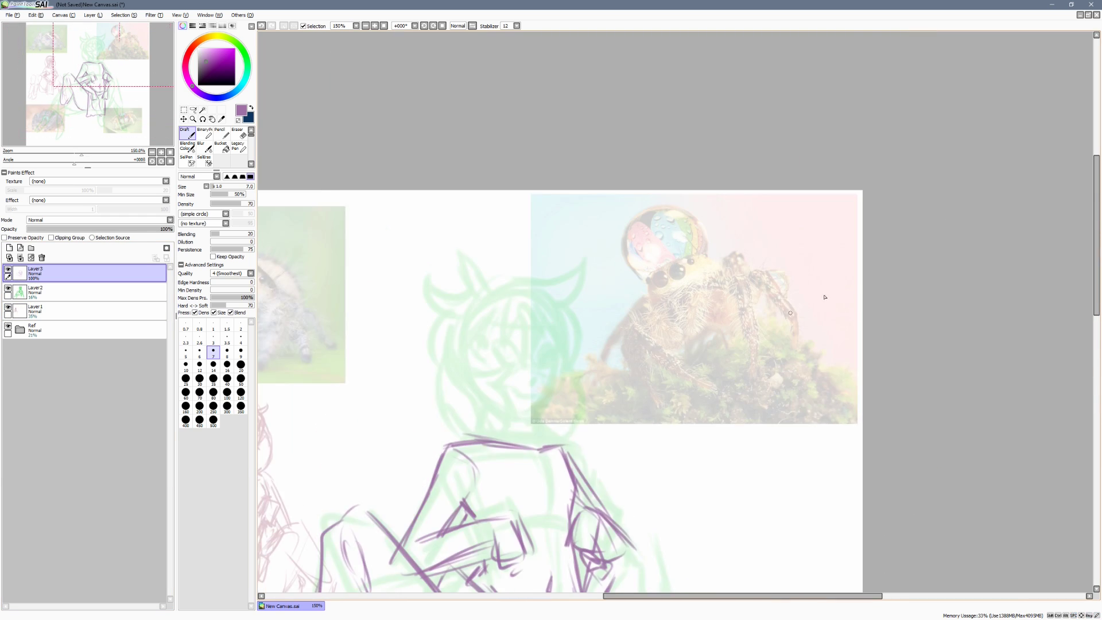
drag(881, 272, 817, 344)
drag(733, 308, 757, 270)
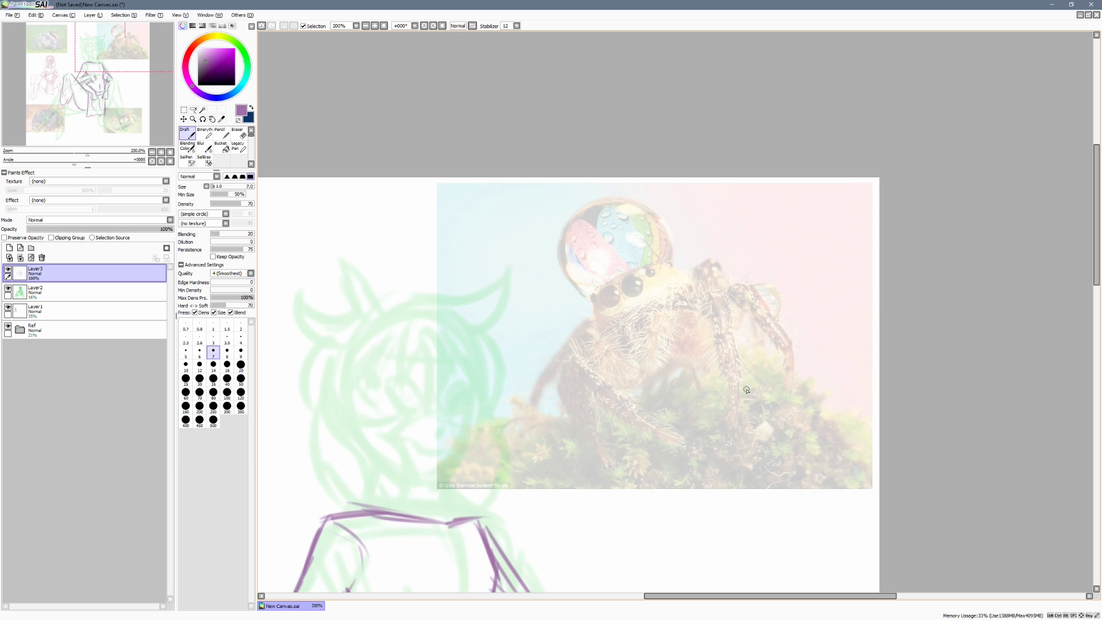
drag(740, 423, 735, 426)
key(ctrl+z)
drag(732, 373, 721, 324)
key(ctrl+z)
key(ctrl+z)
drag(805, 312, 827, 276)
key(Page_Down)
key(Page_Down)
key(Page_Down)
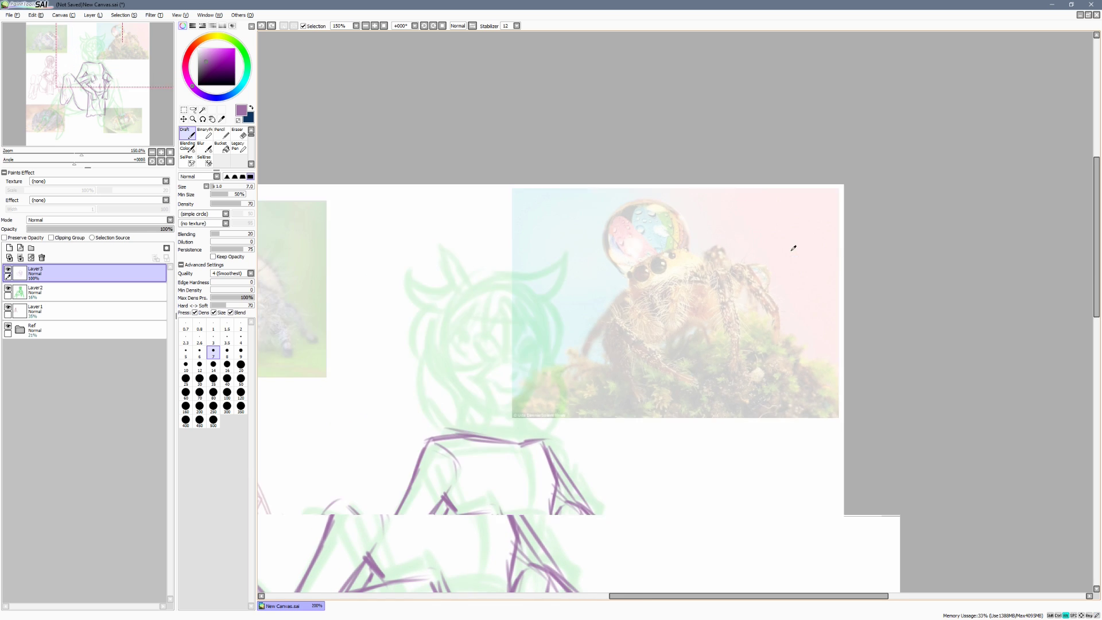
Extend the raised front leg with a tapering lower segment and a pointed foot
mouse_move(699, 412)
mouse_down()
mouse_move(759, 317)
mouse_move(873, 226)
mouse_up()
key(Page_Up)
mouse_move(617, 252)
mouse_down()
mouse_move(639, 301)
mouse_move(626, 335)
mouse_move(590, 363)
mouse_move(581, 412)
mouse_move(616, 358)
mouse_move(580, 430)
mouse_up()
drag(618, 354, 597, 430)
mouse_move(586, 361)
mouse_down()
mouse_move(586, 433)
mouse_move(598, 431)
mouse_up()
mouse_move(576, 420)
mouse_down()
mouse_move(582, 491)
mouse_move(596, 477)
mouse_move(579, 499)
mouse_up()
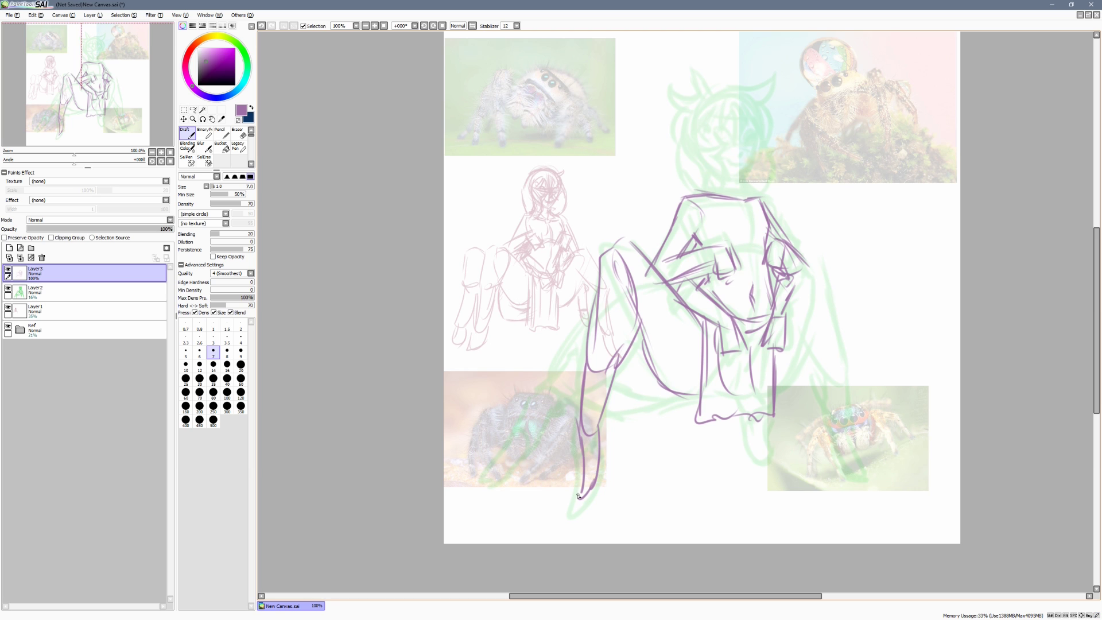
Sketch the opposite front leg with a raised knee, segmented shin and pointed foot
drag(852, 374, 836, 372)
mouse_move(803, 273)
mouse_down()
mouse_move(789, 351)
mouse_move(761, 383)
mouse_up()
mouse_move(798, 251)
mouse_down()
mouse_move(809, 272)
mouse_move(781, 362)
mouse_up()
mouse_move(809, 242)
mouse_down()
mouse_move(832, 299)
mouse_move(835, 365)
mouse_up()
drag(794, 324, 831, 353)
drag(831, 290, 829, 405)
mouse_move(833, 347)
mouse_down()
mouse_move(840, 405)
mouse_move(826, 401)
mouse_move(849, 455)
mouse_up()
drag(839, 402, 850, 451)
drag(813, 377, 845, 402)
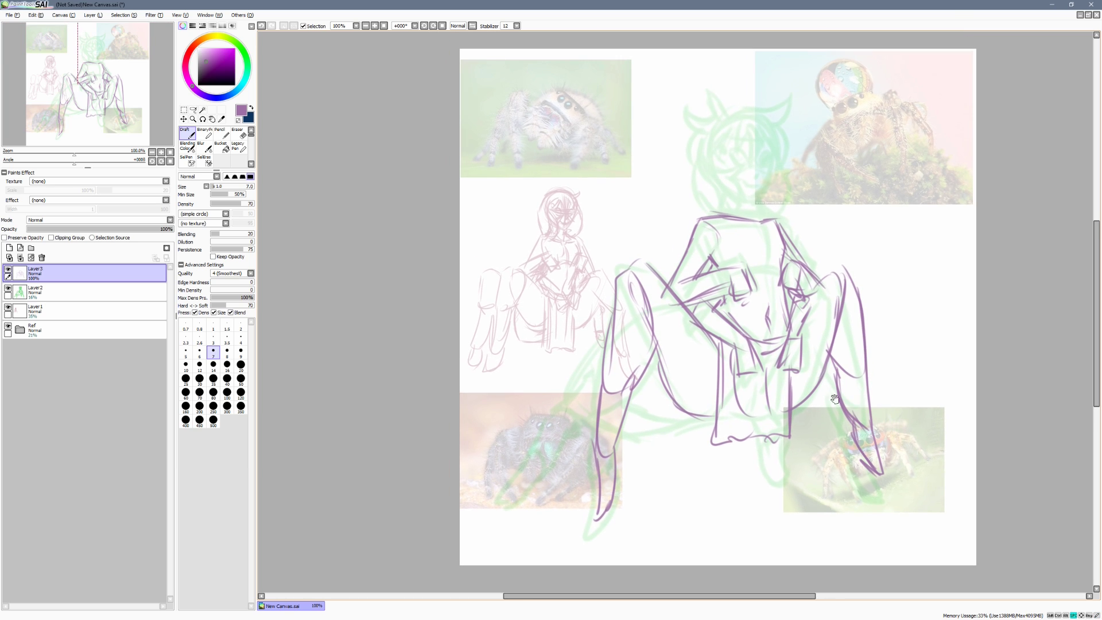
Sketch a second, outer leg behind the front leg on the pink sketch's side, ending in a pointed foot
mouse_move(626, 401)
mouse_down()
mouse_move(665, 423)
mouse_move(691, 415)
mouse_up()
mouse_move(598, 362)
mouse_down()
mouse_move(551, 414)
mouse_move(599, 404)
mouse_move(542, 427)
mouse_move(540, 459)
mouse_up()
mouse_move(578, 416)
mouse_down()
mouse_move(527, 476)
mouse_move(524, 502)
mouse_up()
drag(553, 457, 536, 504)
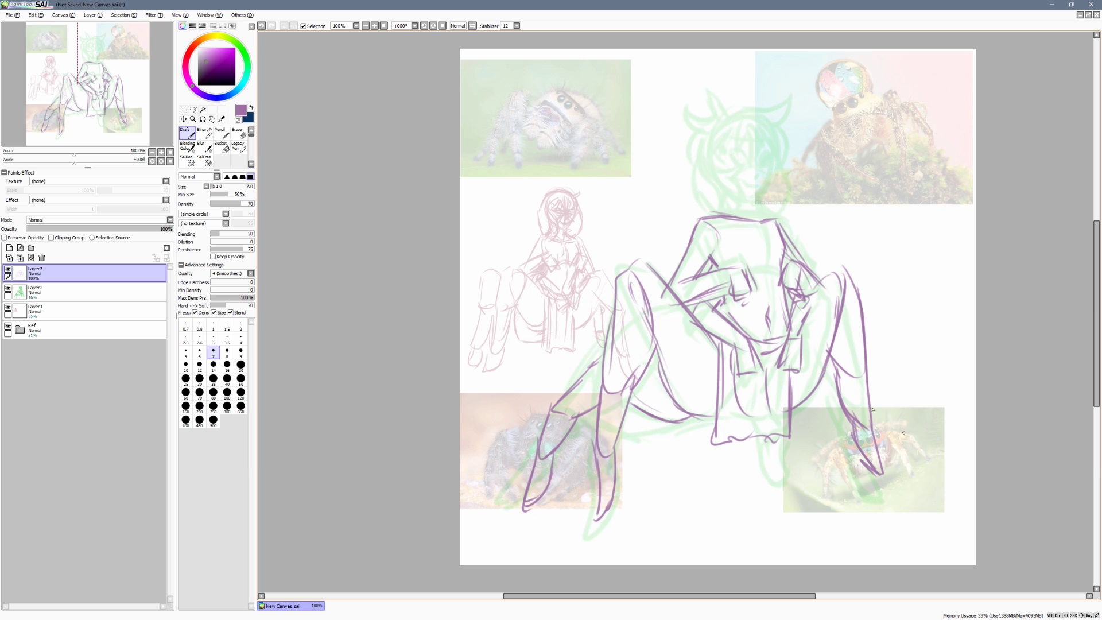
Try extra strokes under the abdomen and beside the opposite front leg and undo them
drag(639, 400, 695, 420)
drag(866, 357, 876, 372)
key(ctrl+z)
key(ctrl+z)
key(ctrl+z)
key(ctrl+z)
Sketch a small rear leg tucked between the hanging cloth and the front leg
drag(798, 405, 834, 364)
drag(792, 427, 812, 450)
mouse_move(809, 406)
mouse_down()
mouse_move(806, 434)
mouse_move(821, 447)
mouse_up()
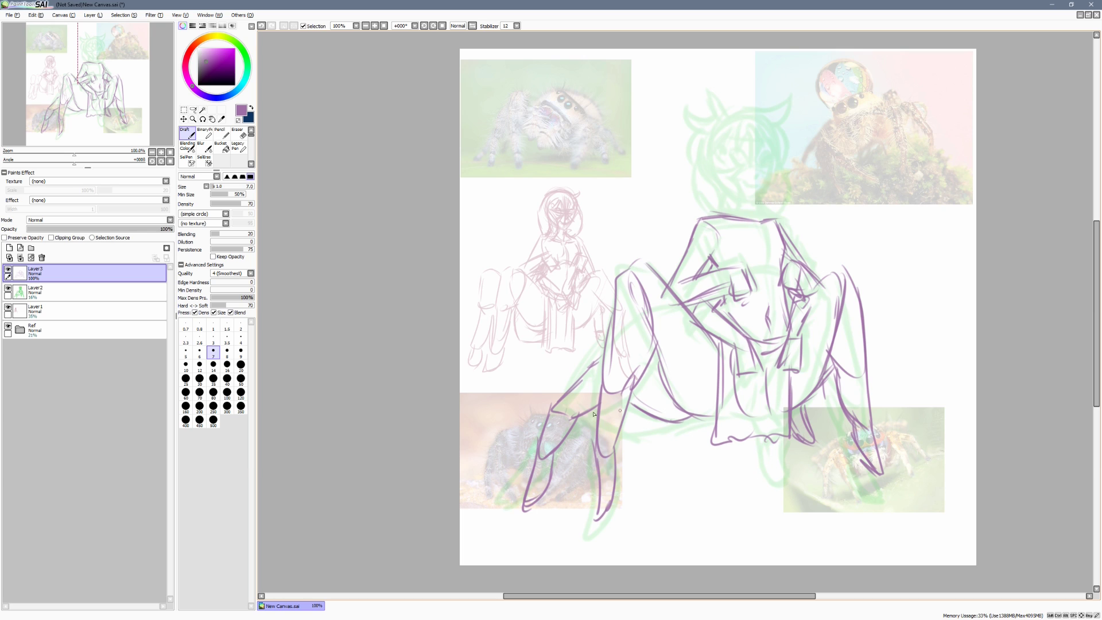
Outline the underside of the abdomen and refine the curves where the legs meet the body
mouse_move(581, 438)
mouse_down()
mouse_move(687, 448)
mouse_move(716, 417)
mouse_move(686, 447)
mouse_up()
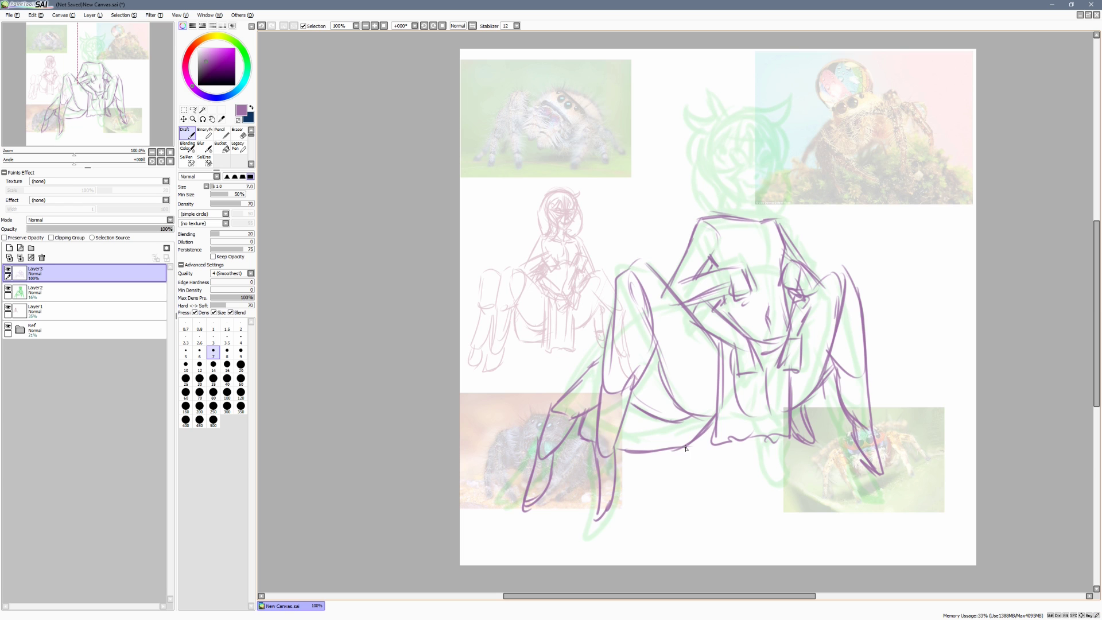
key(Page_Down)
key(Page_Up)
mouse_move(970, 418)
mouse_down()
mouse_move(930, 435)
mouse_move(957, 434)
mouse_move(948, 438)
mouse_up()
drag(591, 395, 648, 449)
drag(760, 397, 728, 441)
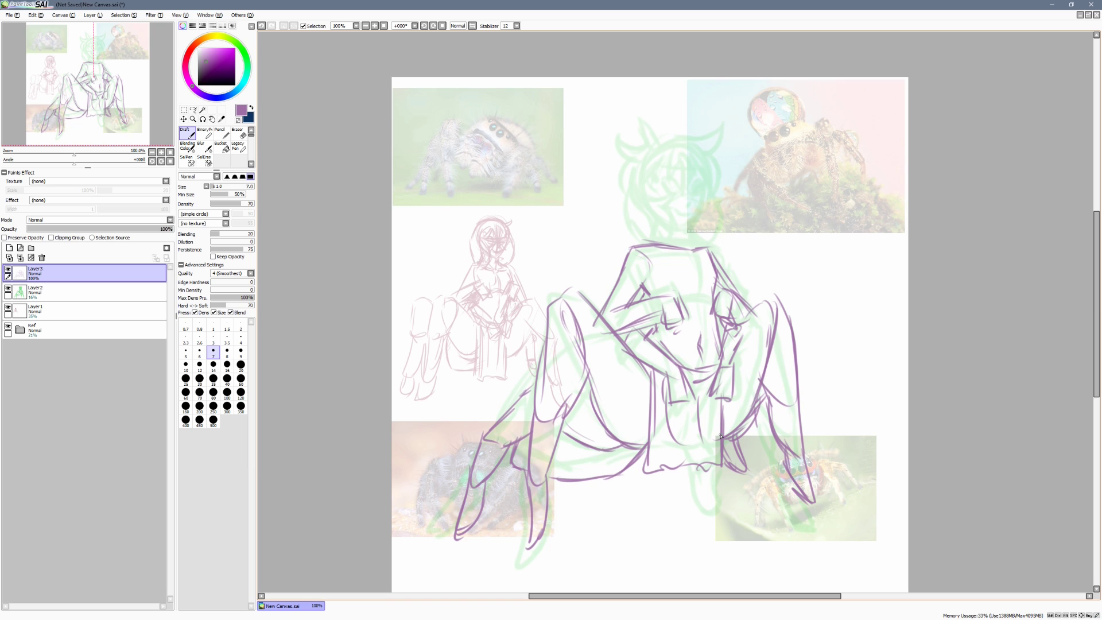
Sketch the chest contour lines, the waist curve and the neck on the torso
mouse_move(692, 247)
mouse_down()
mouse_move(695, 288)
mouse_move(692, 268)
mouse_move(714, 265)
mouse_up()
mouse_move(677, 301)
mouse_down()
mouse_move(695, 288)
mouse_move(711, 303)
mouse_up()
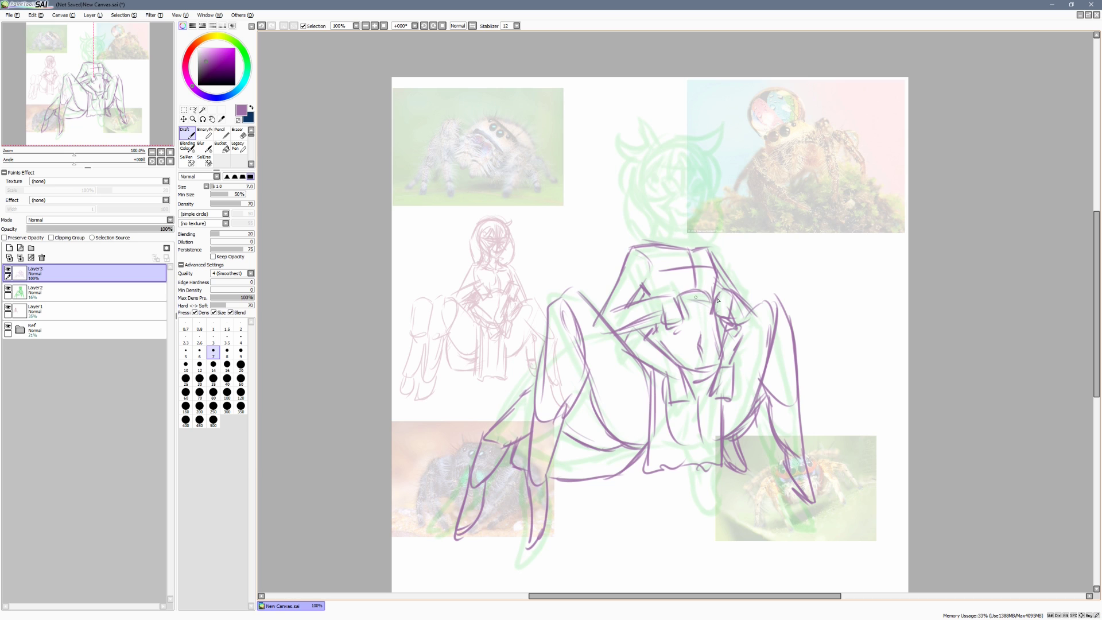
drag(644, 272, 647, 286)
drag(772, 272, 775, 319)
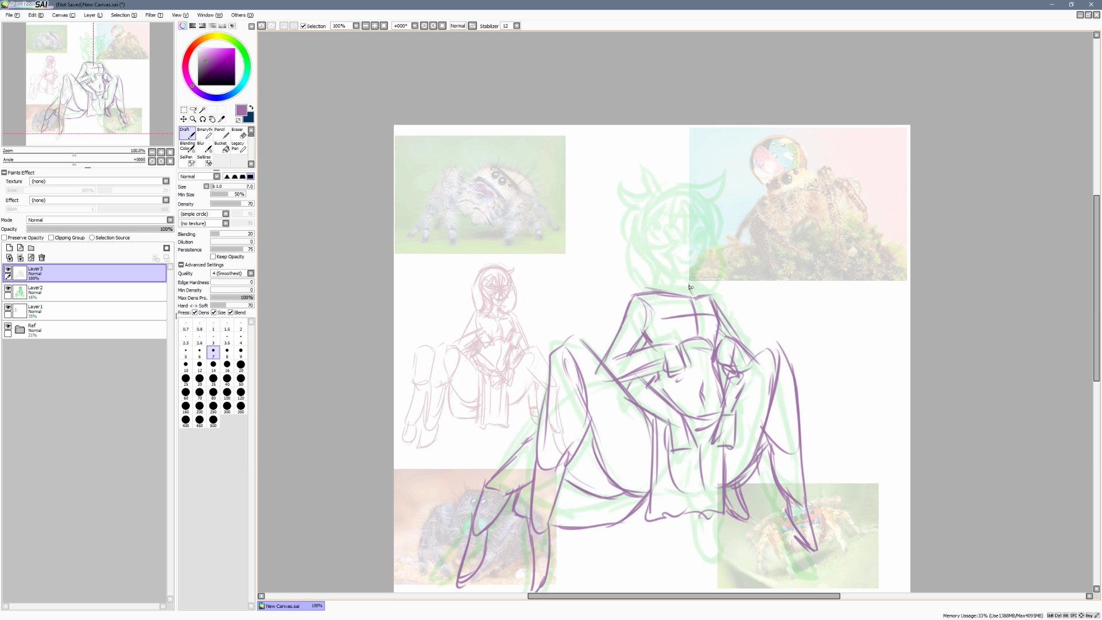
scroll(694, 298, down, 1)
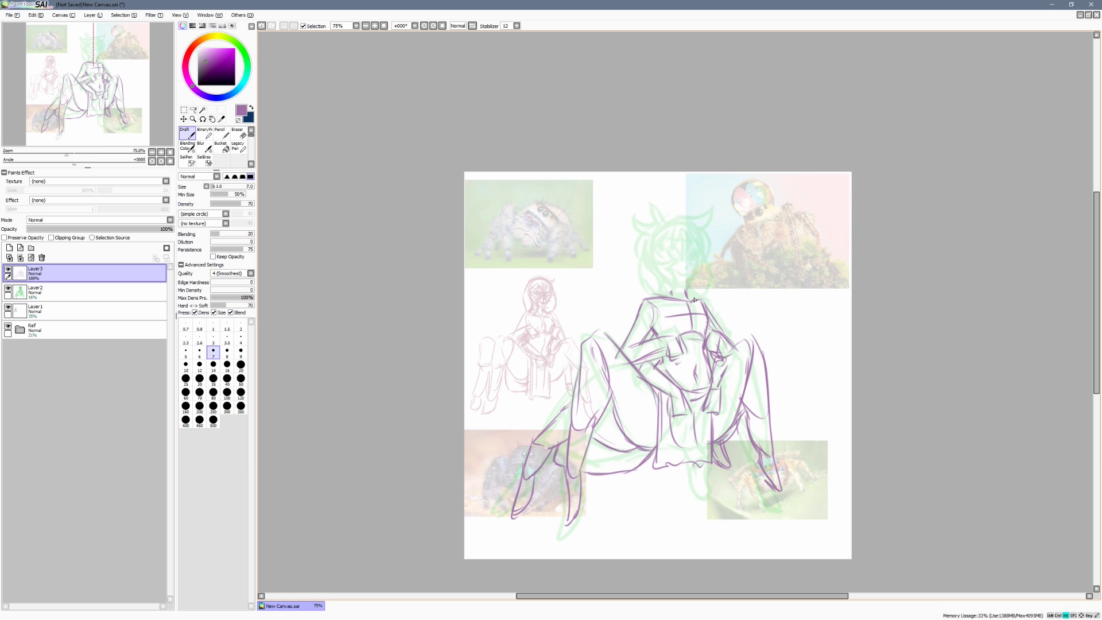
scroll(826, 293, up, 3)
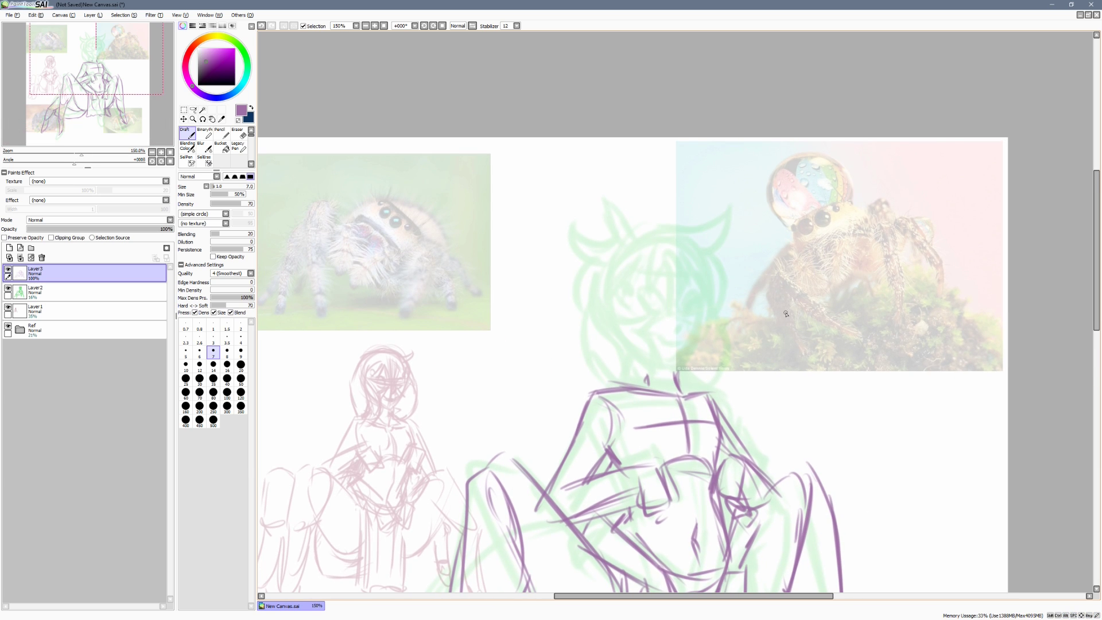
Add a new layer and sketch the jawline, the fringe and one pointed hair tuft over the green head
click(9, 247)
drag(696, 321, 702, 330)
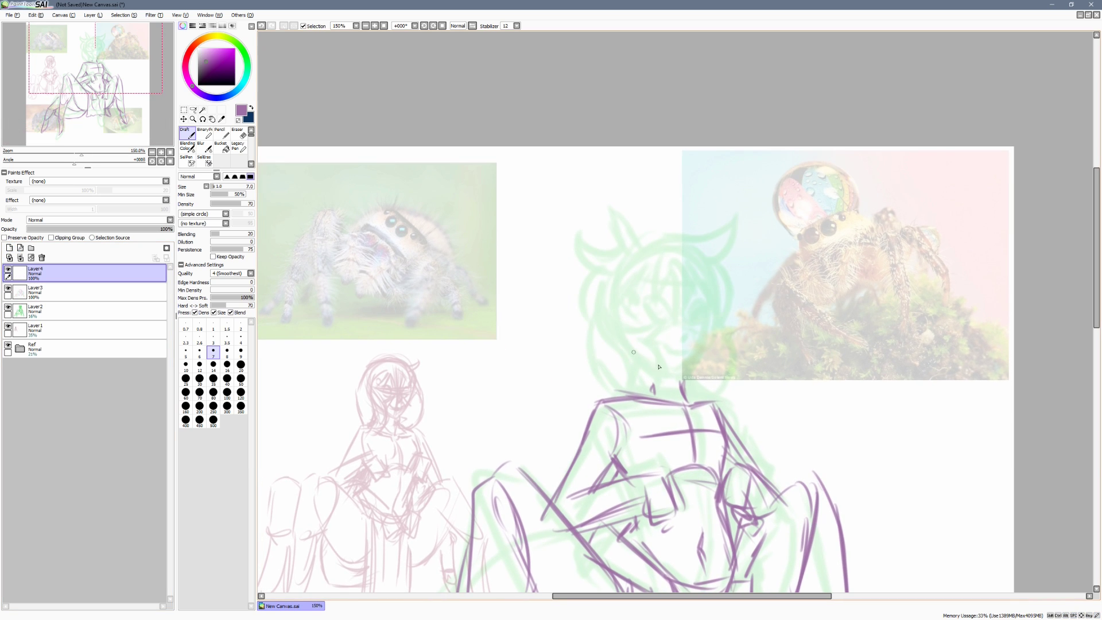
mouse_move(629, 348)
mouse_down()
mouse_move(676, 370)
mouse_move(695, 361)
mouse_up()
mouse_move(704, 265)
mouse_down()
mouse_move(705, 327)
mouse_move(690, 363)
mouse_move(671, 376)
mouse_up()
mouse_move(664, 255)
mouse_down()
mouse_move(658, 303)
mouse_move(674, 307)
mouse_move(707, 287)
mouse_move(692, 235)
mouse_move(721, 235)
mouse_move(736, 216)
mouse_move(713, 263)
mouse_move(733, 304)
mouse_move(703, 336)
mouse_up()
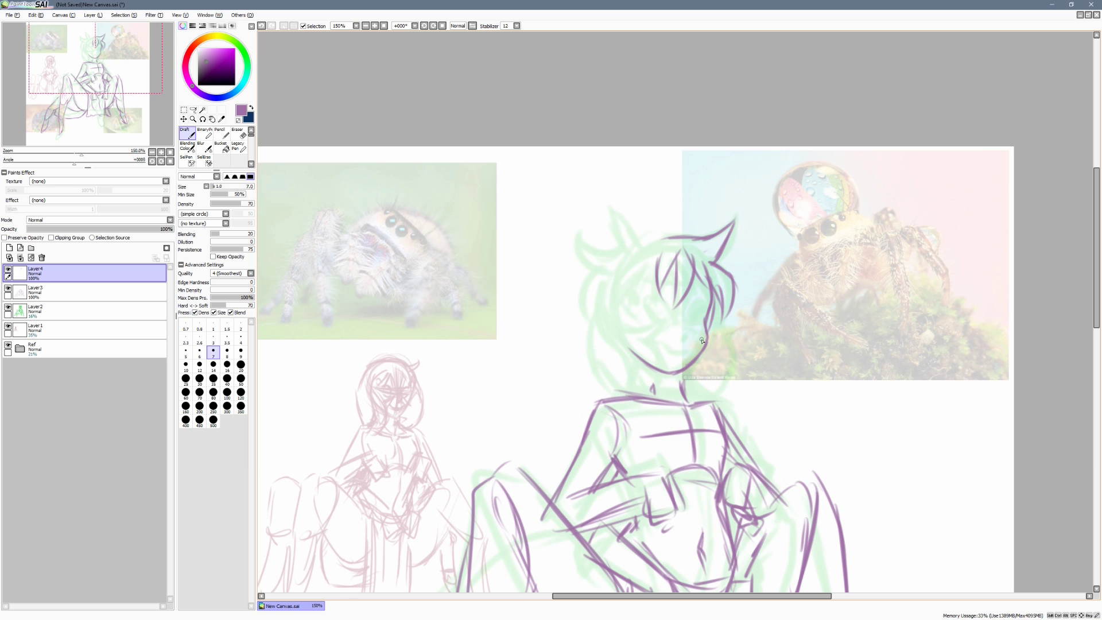
Sketch the remaining curved hair tufts and the rounded bob of hair on the fuller side of the head
mouse_move(633, 247)
mouse_down()
mouse_move(614, 207)
mouse_move(643, 246)
mouse_move(668, 225)
mouse_move(694, 239)
mouse_move(605, 251)
mouse_move(588, 227)
mouse_move(616, 270)
mouse_move(583, 321)
mouse_up()
drag(596, 280, 605, 325)
key(space)
mouse_move(588, 318)
mouse_down()
mouse_move(600, 373)
mouse_move(632, 387)
mouse_up()
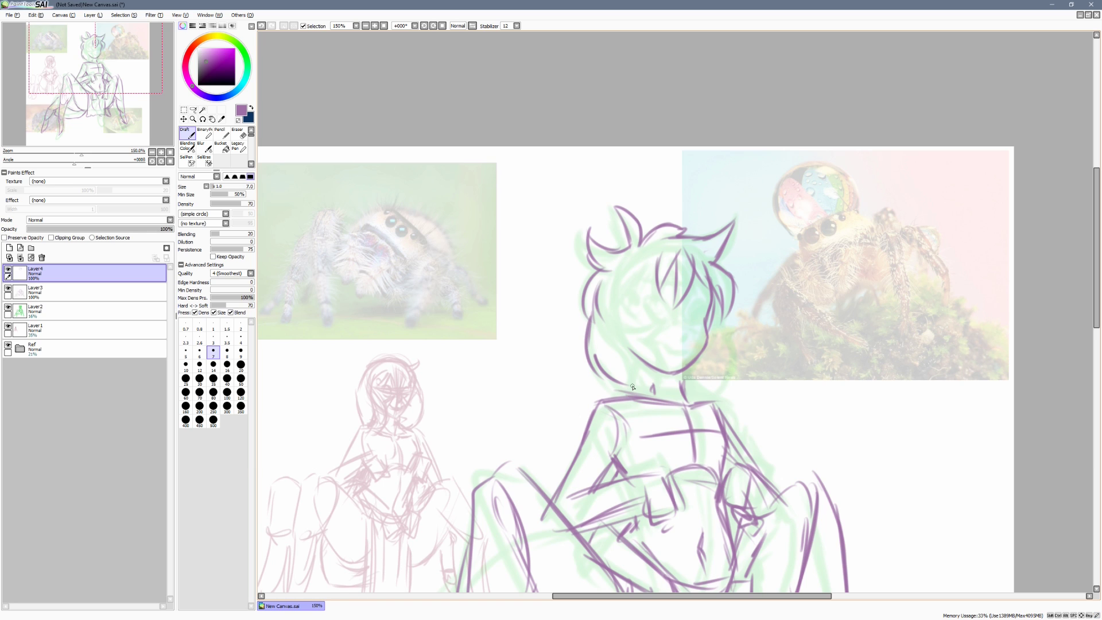
key(ctrl+z)
mouse_move(623, 279)
mouse_down()
mouse_move(638, 331)
mouse_move(657, 327)
mouse_move(663, 376)
mouse_move(641, 386)
mouse_up()
mouse_move(584, 344)
mouse_down()
mouse_move(612, 396)
mouse_move(643, 393)
mouse_up()
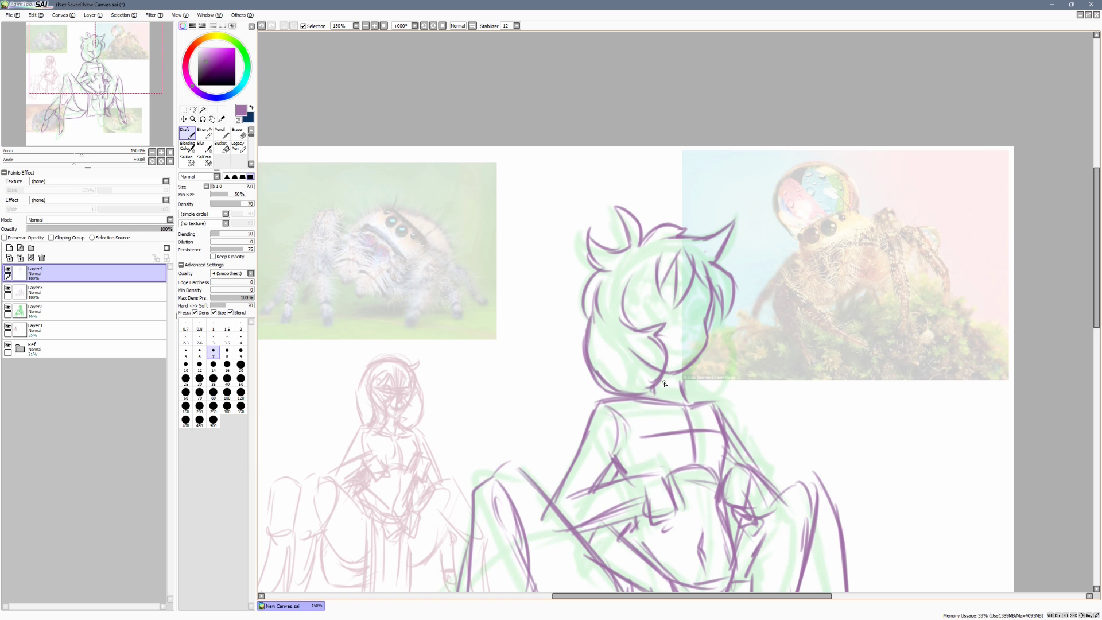
Draw the hair lock on the opposite side of the face and clean up the hair ends around the neck
key(e)
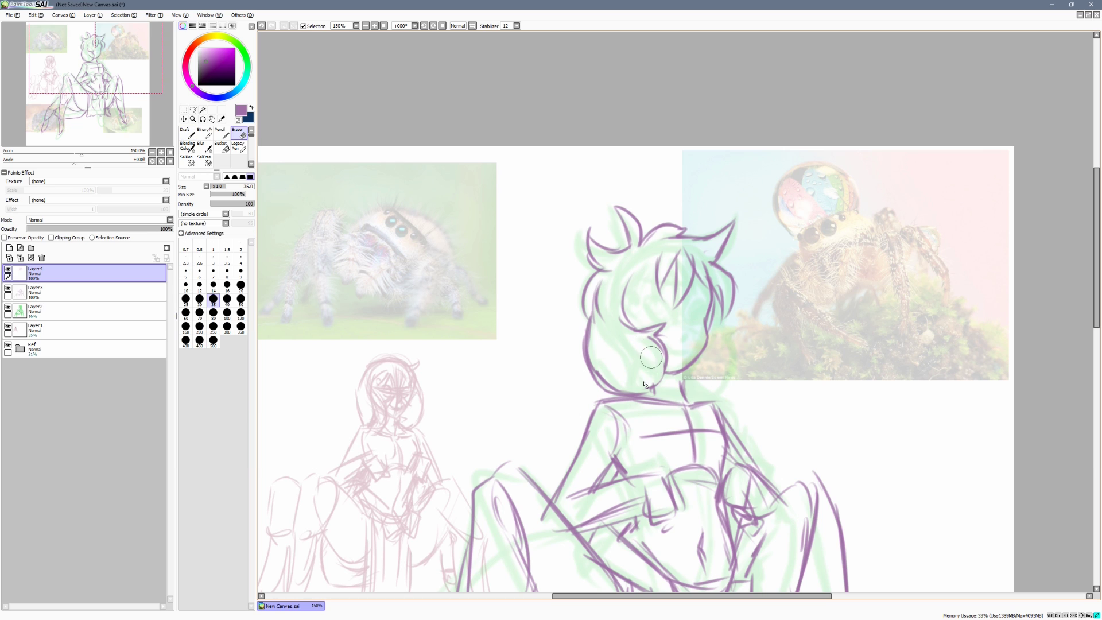
key(b)
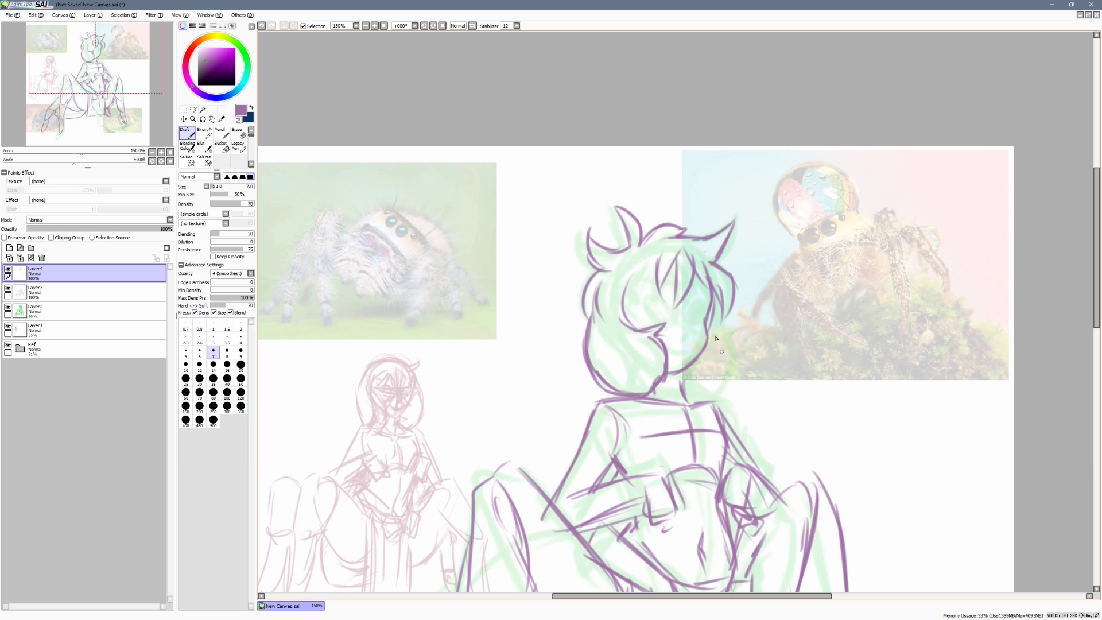
mouse_move(716, 306)
mouse_down()
mouse_move(741, 358)
mouse_move(715, 388)
mouse_move(634, 389)
mouse_up()
key(e)
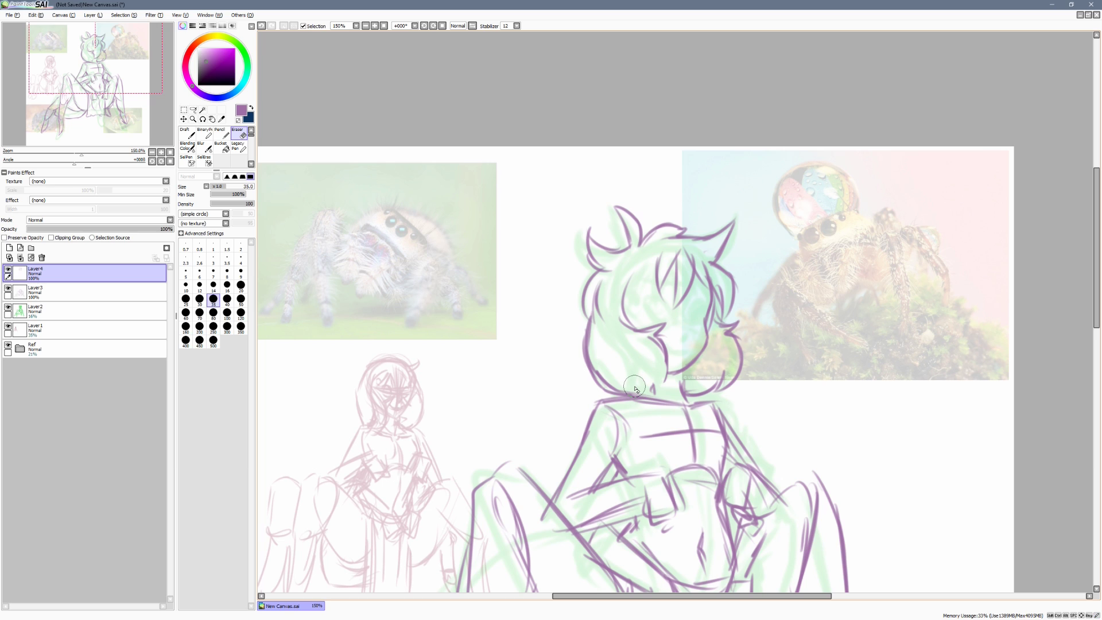
key(n)
mouse_move(665, 351)
mouse_down()
mouse_move(653, 393)
mouse_move(614, 387)
mouse_up()
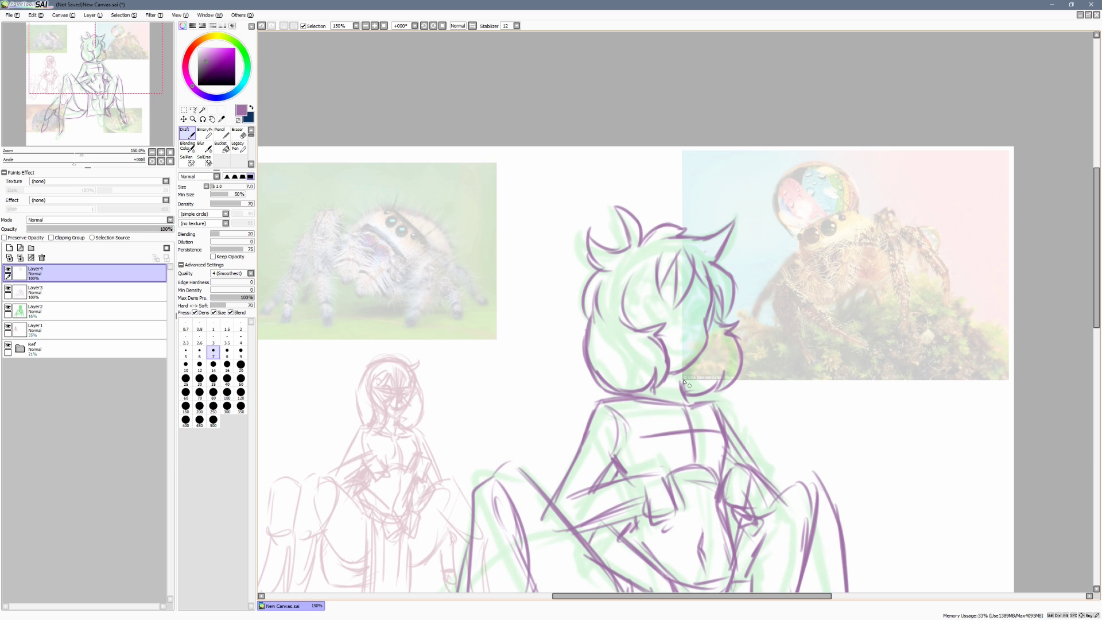
mouse_move(679, 373)
mouse_down()
mouse_move(682, 395)
mouse_move(651, 394)
mouse_move(701, 395)
mouse_move(734, 434)
mouse_up()
Mirror the canvas view and draw the nose and a small smile on the face
key(h)
drag(802, 305, 793, 291)
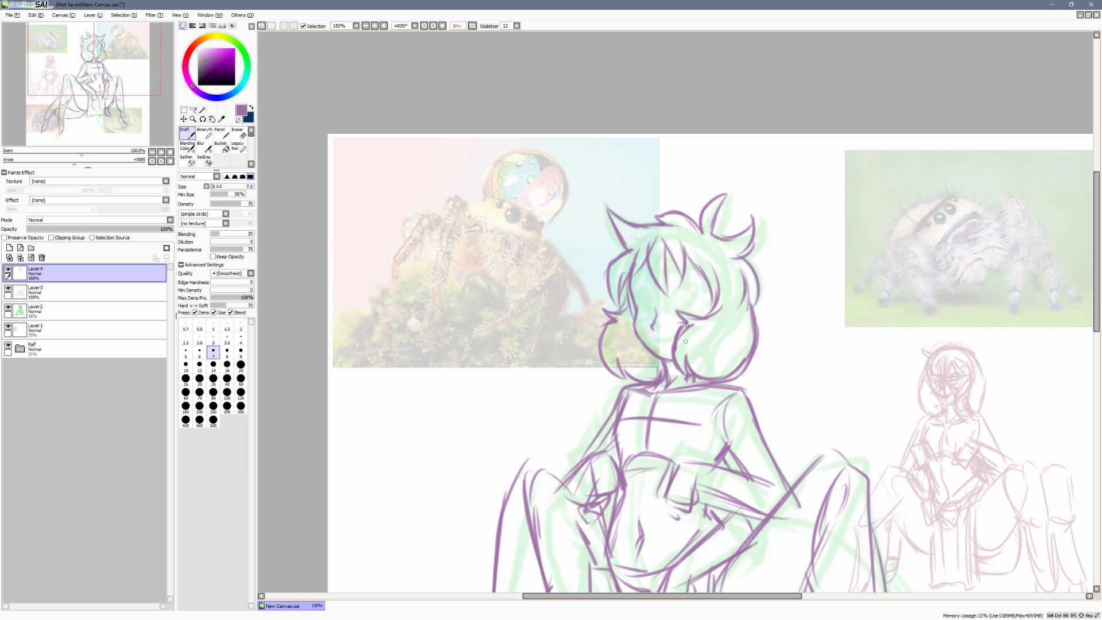
drag(649, 337, 671, 335)
drag(657, 345, 669, 345)
Draw the pair of large eyes beneath the fringe
drag(709, 311, 722, 325)
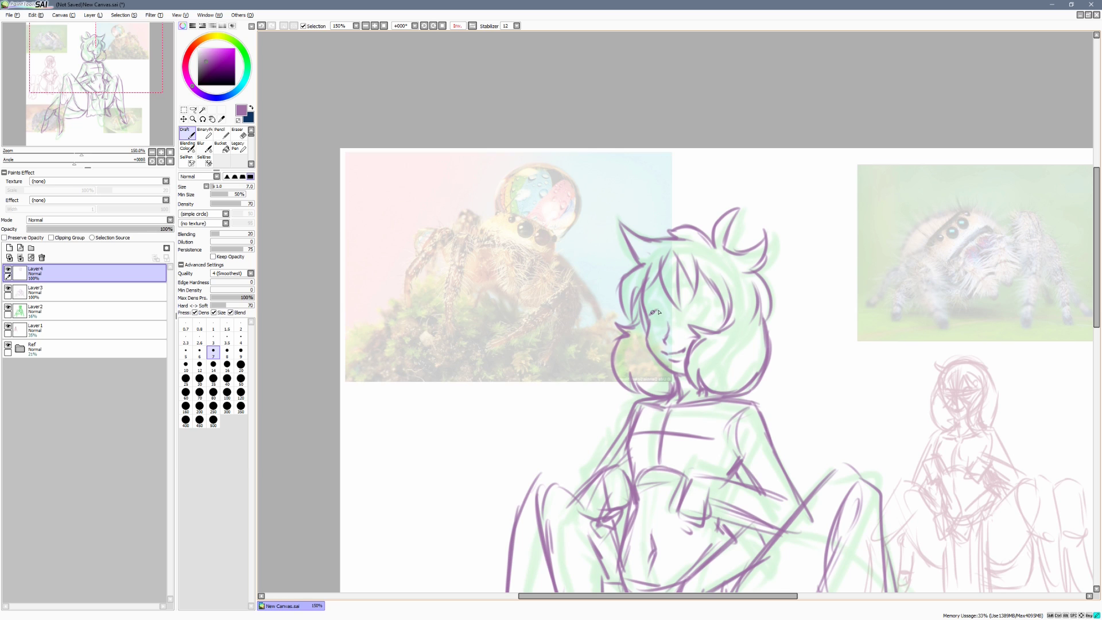
drag(650, 318, 667, 329)
drag(828, 304, 746, 339)
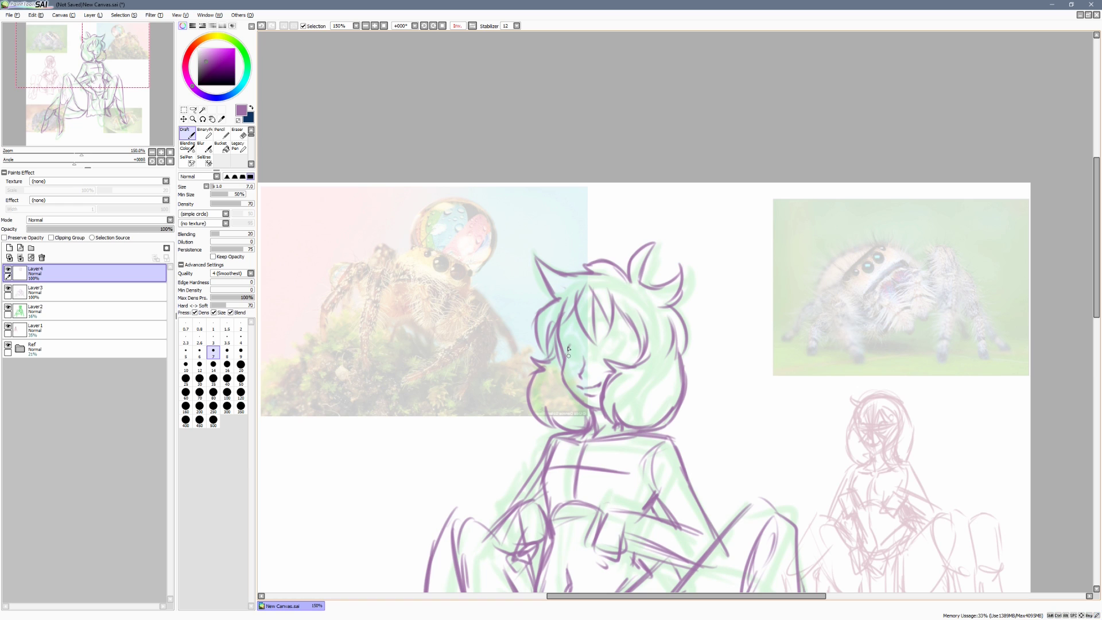
mouse_move(577, 346)
mouse_down()
mouse_move(573, 367)
mouse_move(581, 353)
mouse_move(615, 347)
mouse_up()
scroll(635, 338, down, 1)
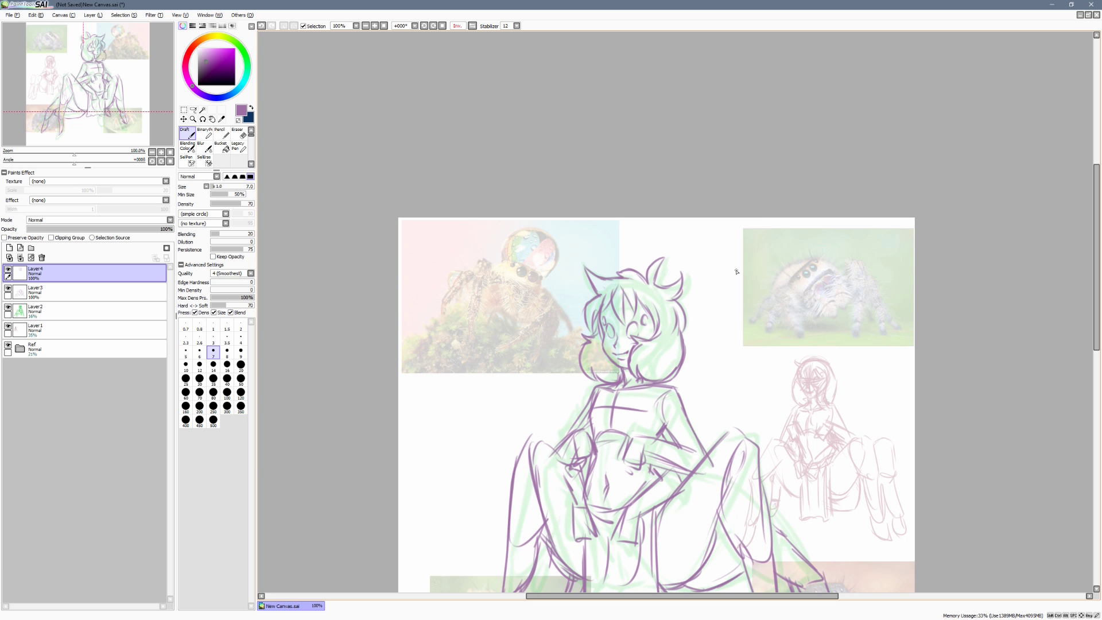
Add a small pointed hair tuft to the outer edge of the bob on the fuller side of the head
scroll(736, 270, up, 1)
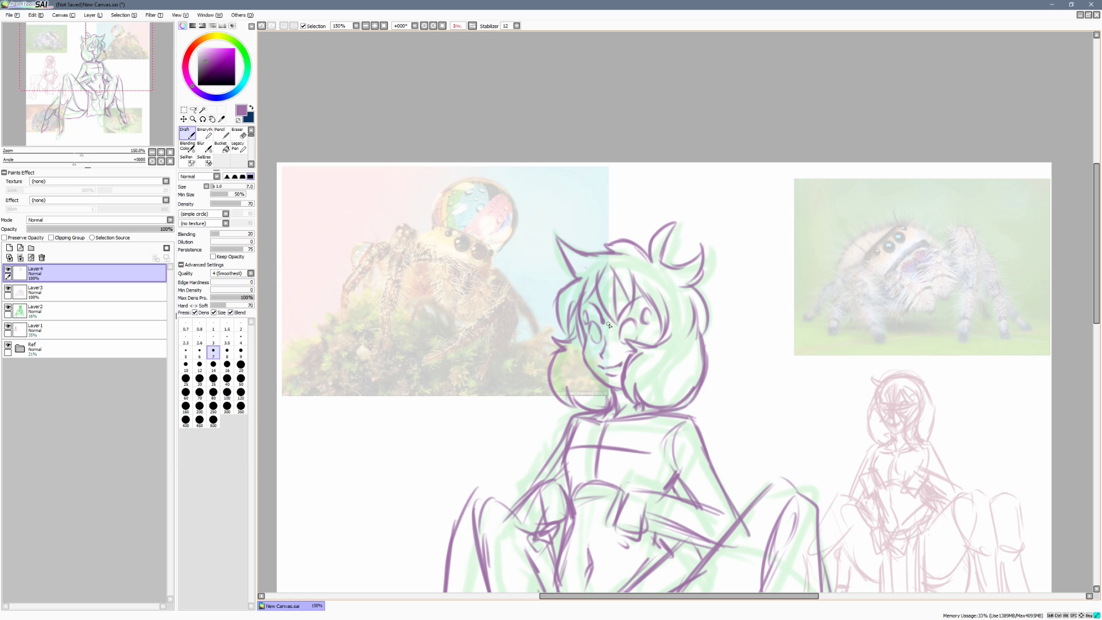
key(Page_Down)
key(Page_Down)
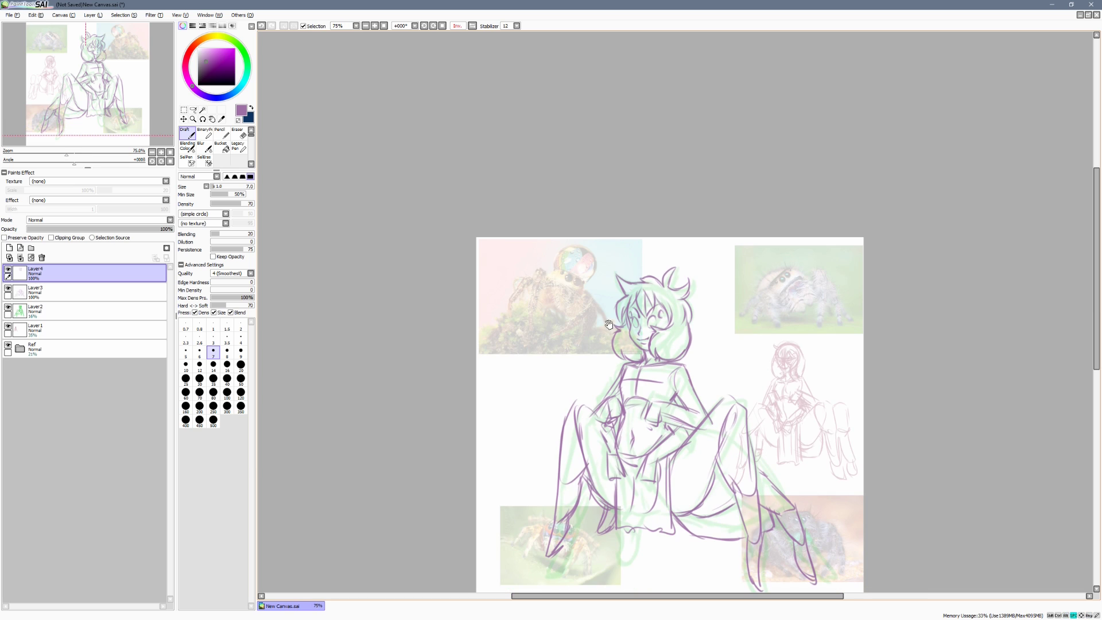
key(Page_Up)
mouse_move(690, 323)
mouse_down()
mouse_move(705, 326)
mouse_move(696, 343)
mouse_up()
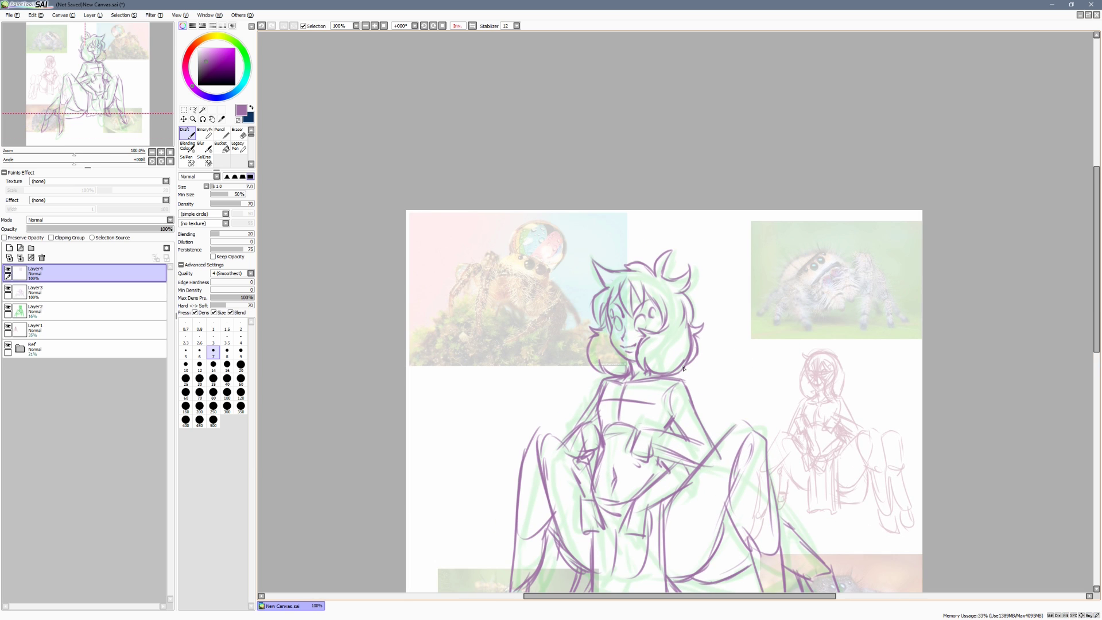
Lasso the hair lock beside the narrower side of the face for adjustment and clear the selection
key(l)
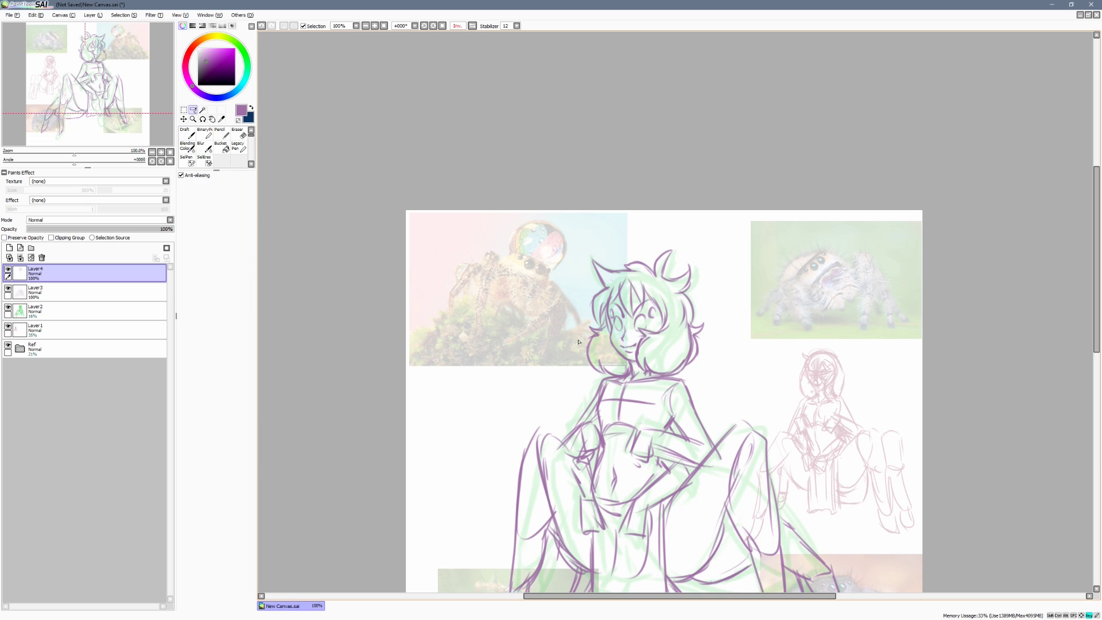
mouse_move(587, 320)
mouse_down()
mouse_move(620, 369)
mouse_move(605, 379)
mouse_move(570, 323)
mouse_move(603, 344)
mouse_up()
key(ctrl+d)
drag(741, 269, 742, 273)
key(b)
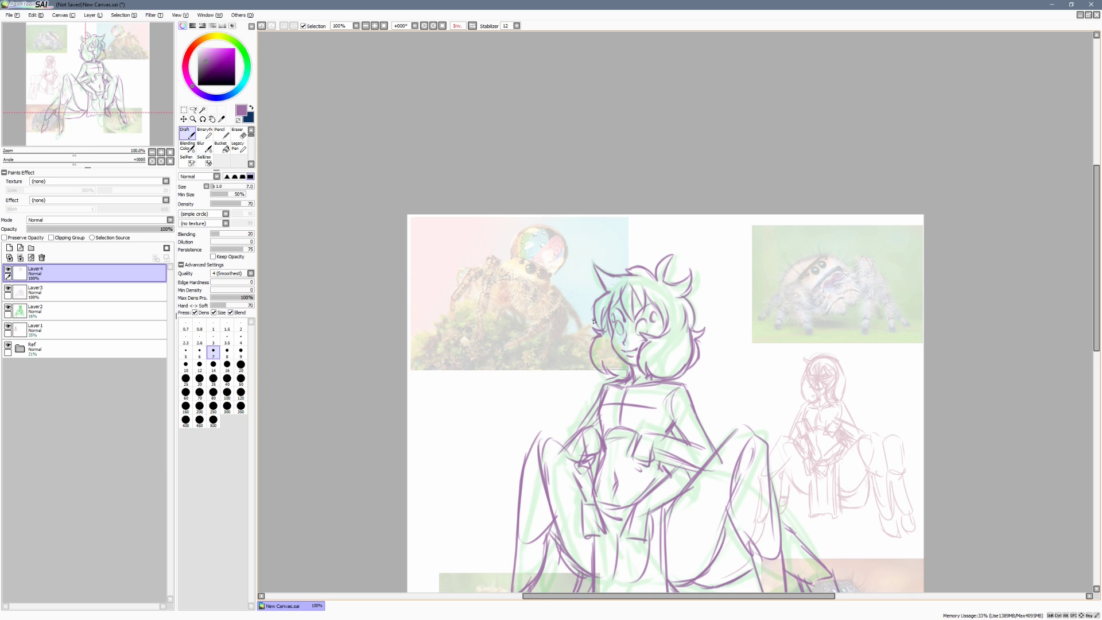
Clean up the nose area and sketch a pupil in the eye on the narrower side of the face
scroll(594, 320, up, 1)
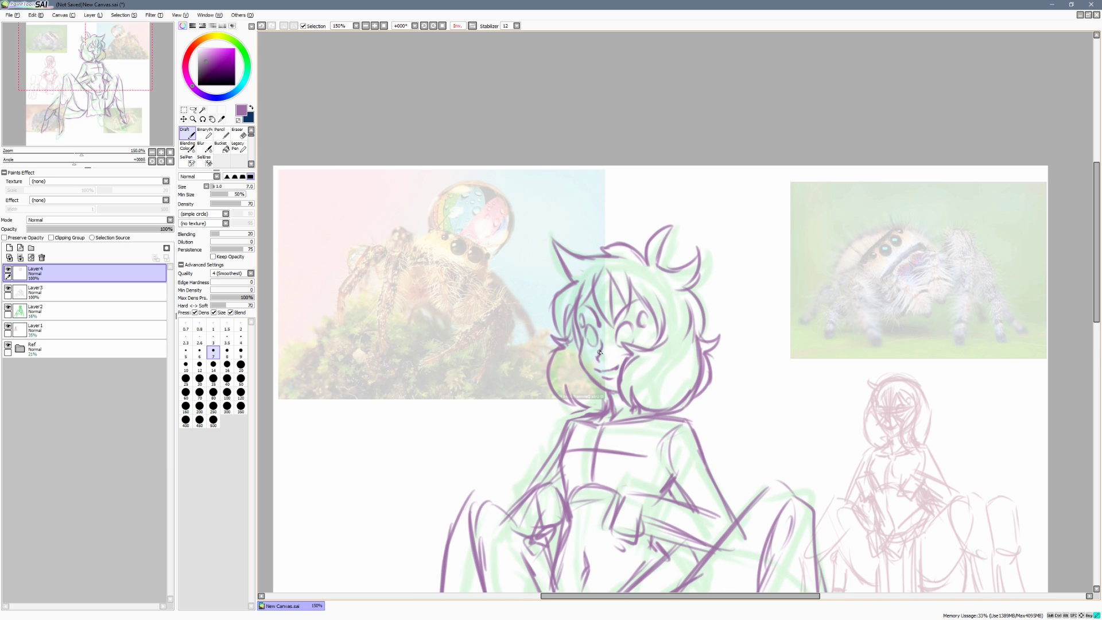
key(e)
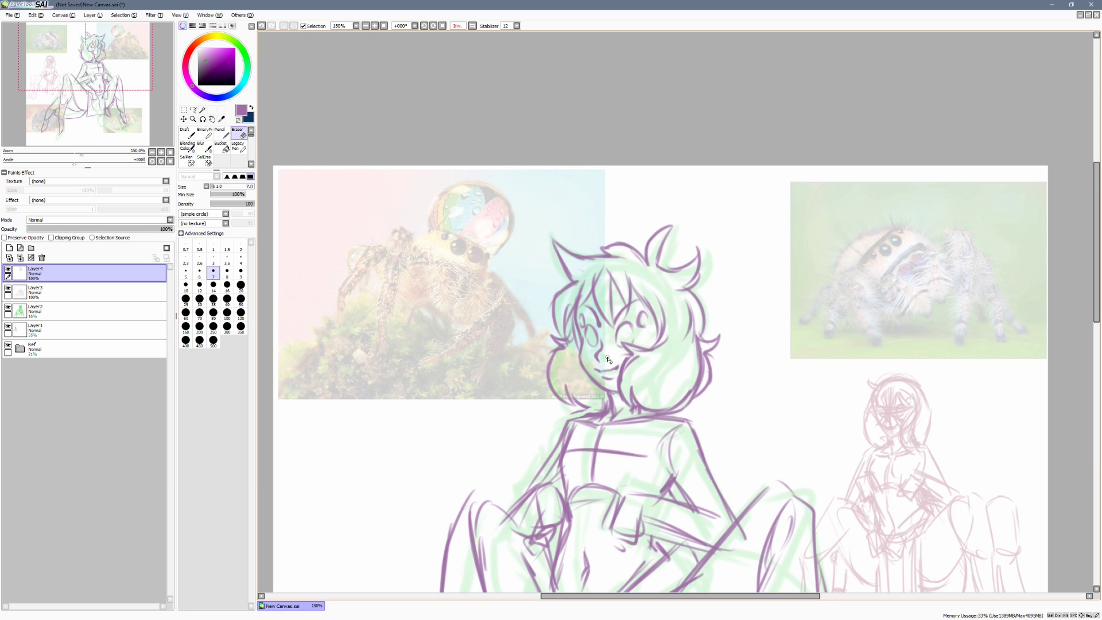
key(e)
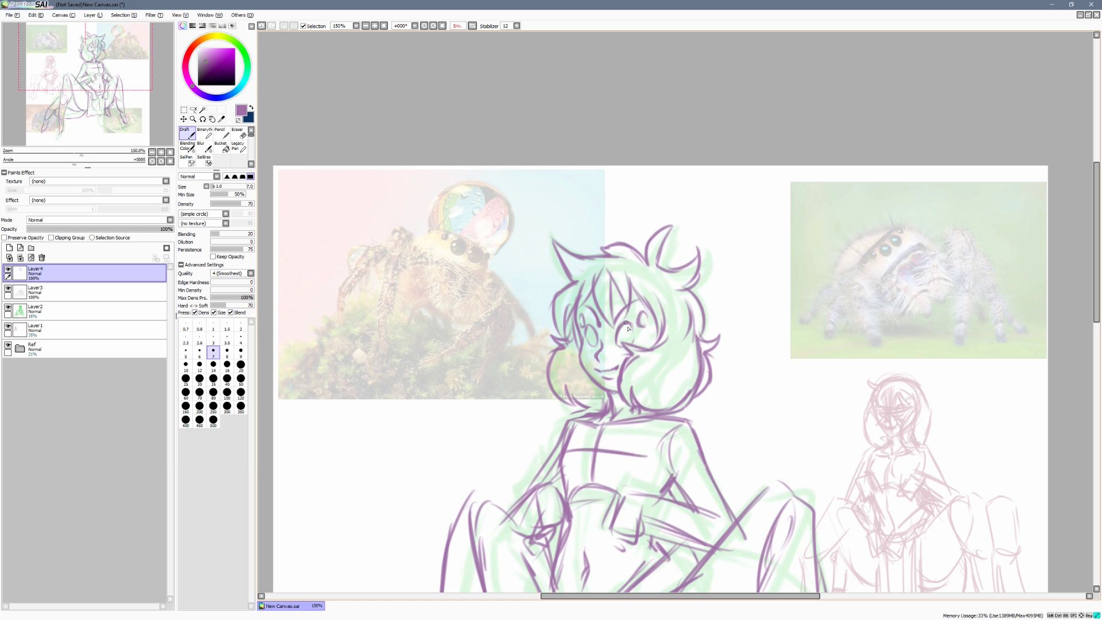
drag(585, 328, 597, 337)
scroll(593, 335, down, 2)
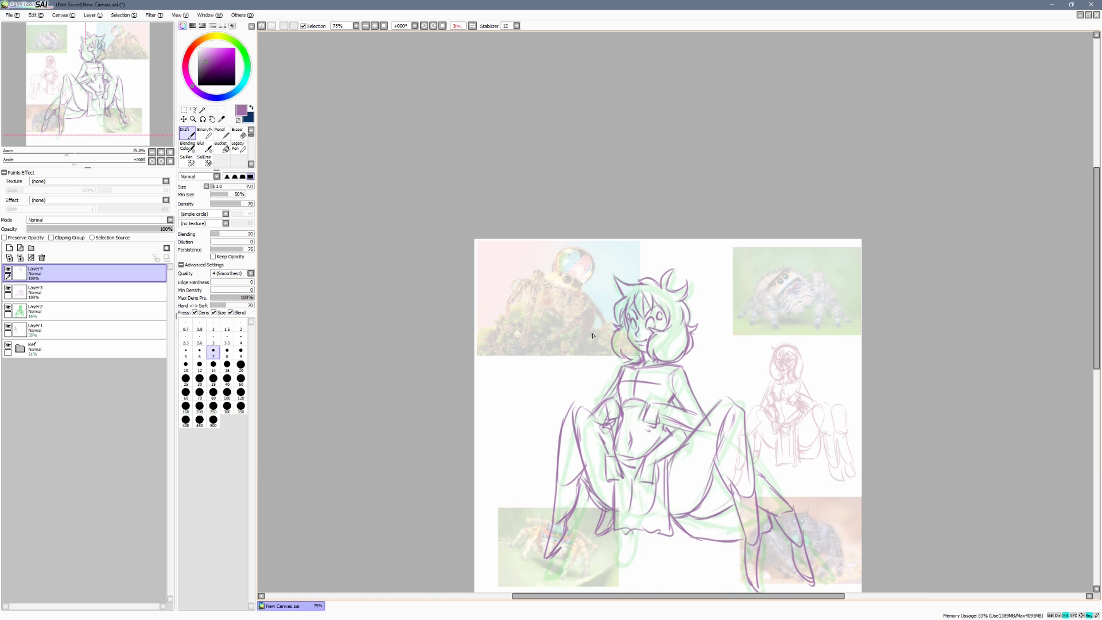
Try extra sketch lines around the nose and mouth of the face
scroll(807, 458, up, 1)
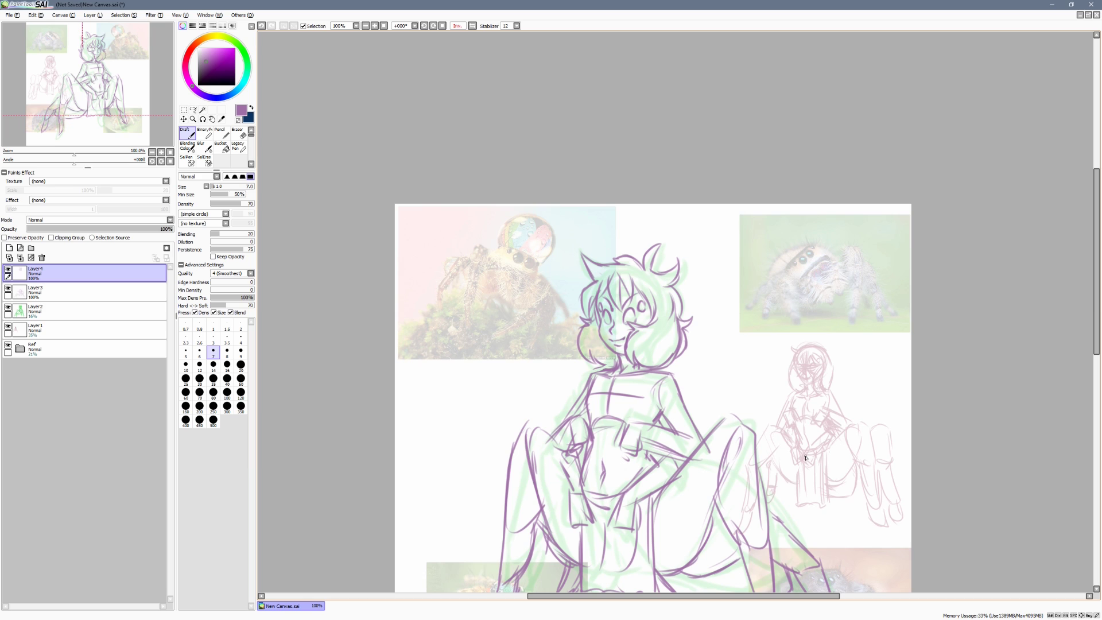
mouse_move(597, 355)
mouse_down()
mouse_move(610, 369)
mouse_move(639, 362)
mouse_up()
scroll(621, 358, down, 2)
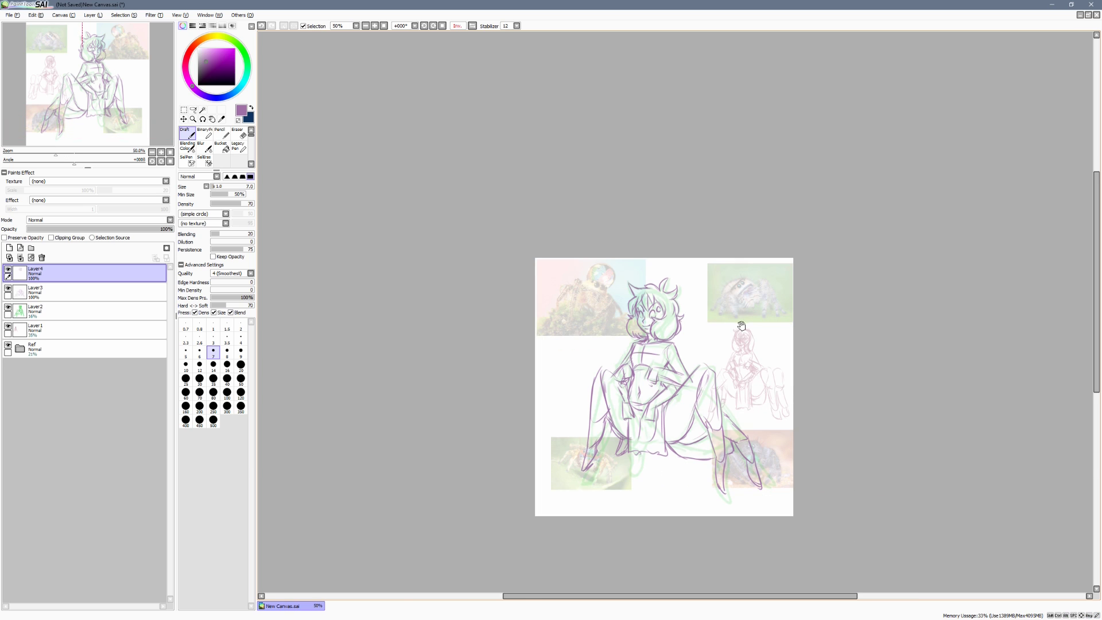
scroll(739, 305, up, 3)
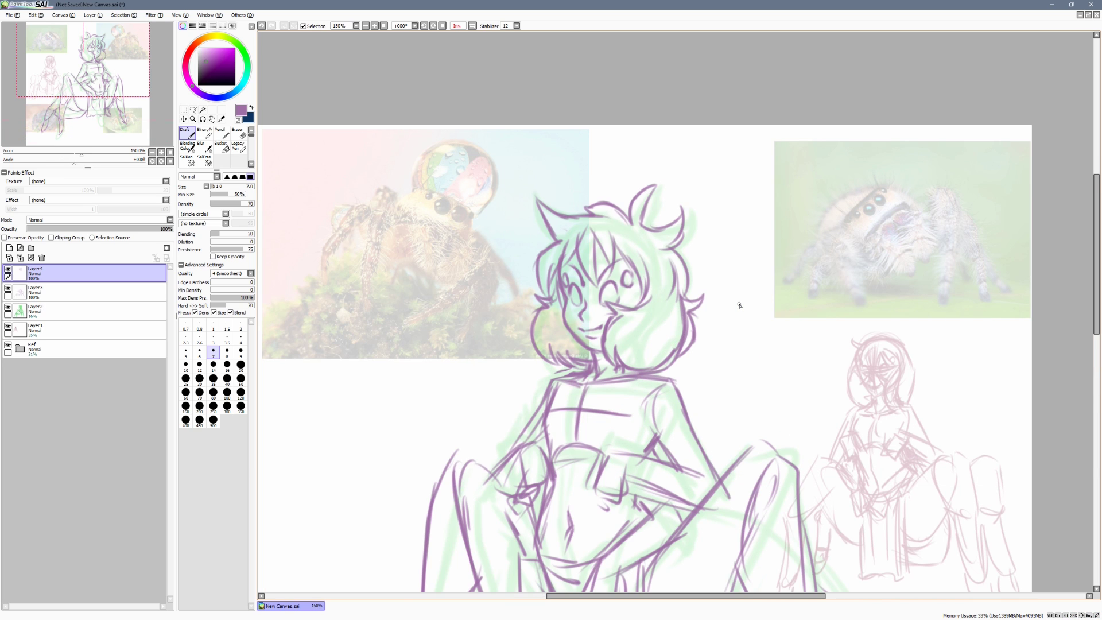
drag(802, 275, 785, 283)
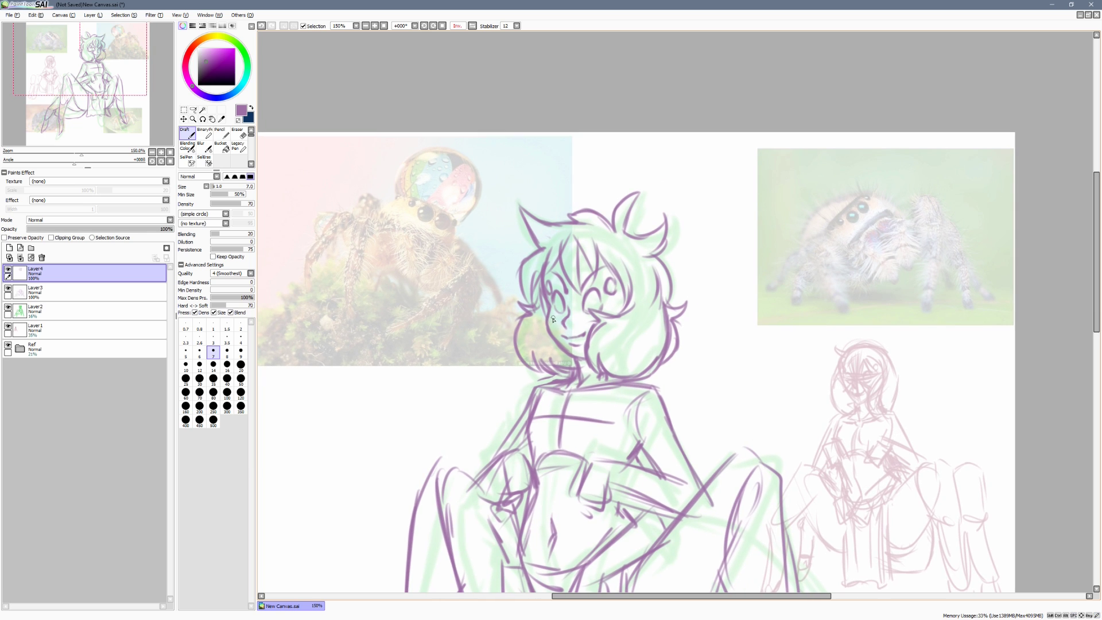
scroll(942, 221, down, 1)
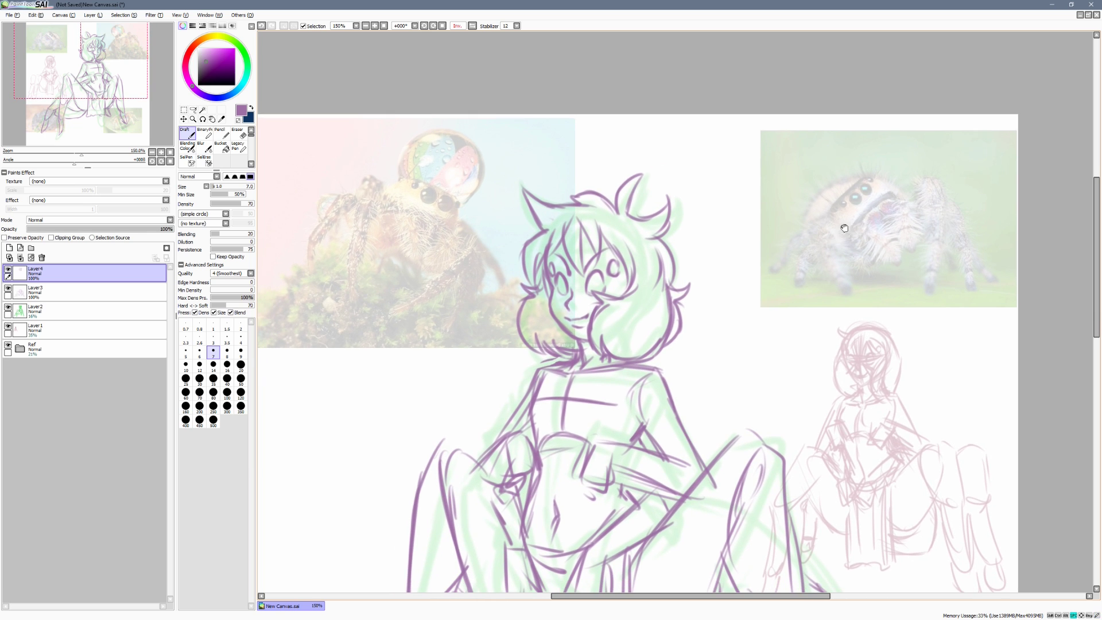
scroll(838, 218, down, 1)
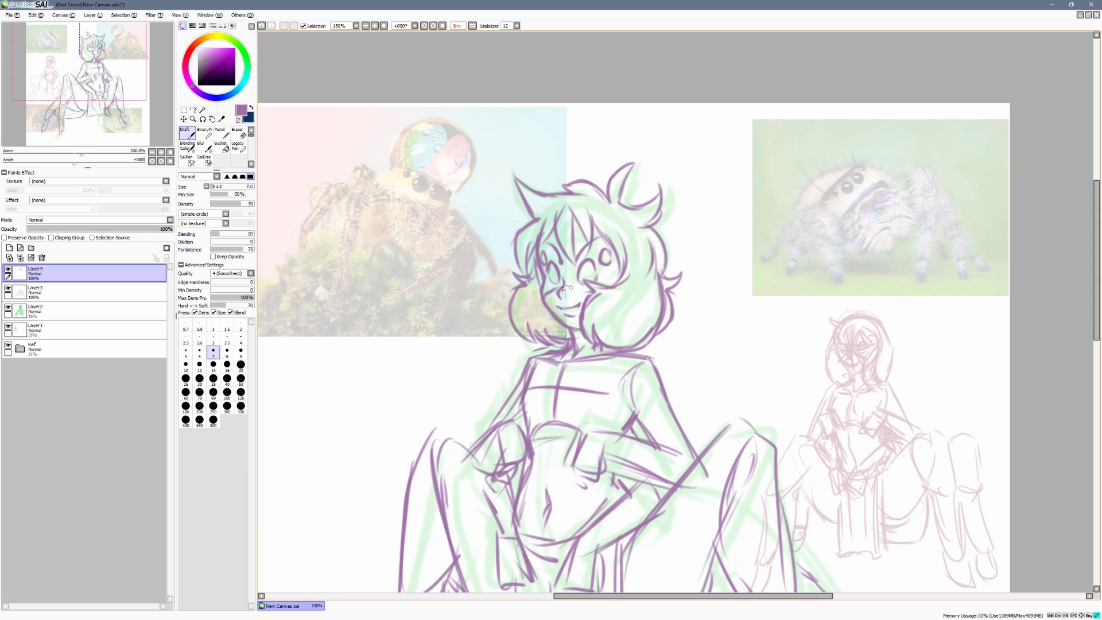
Examine the face and full figure at several magnifications against the spider photos and the small pose sketch
scroll(590, 298, down, 2)
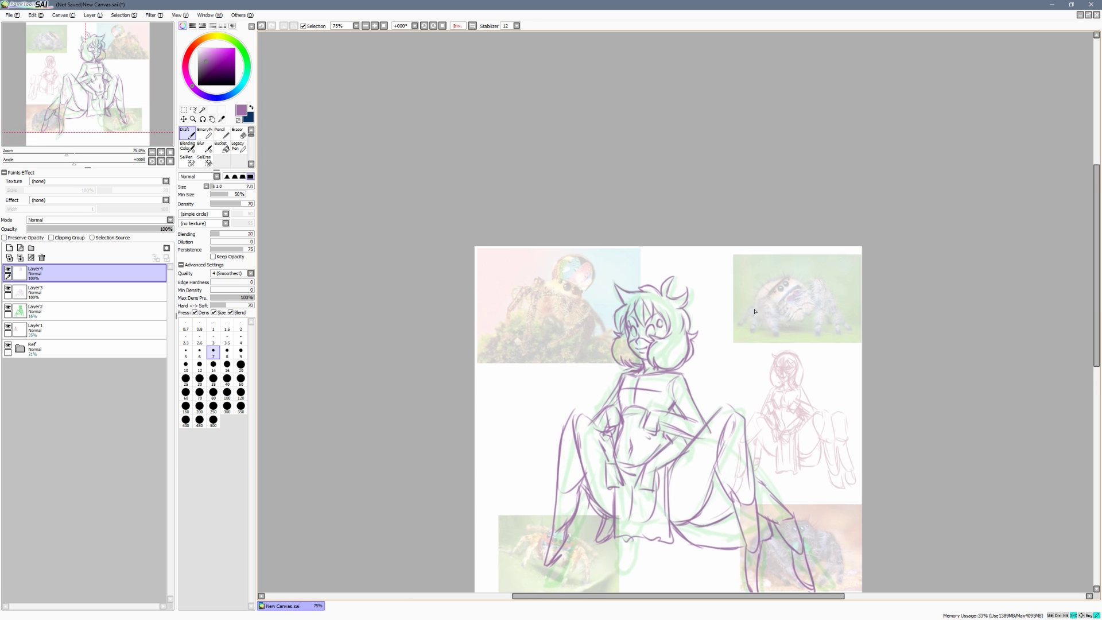
scroll(710, 279, up, 2)
drag(769, 305, 807, 256)
drag(786, 349, 786, 337)
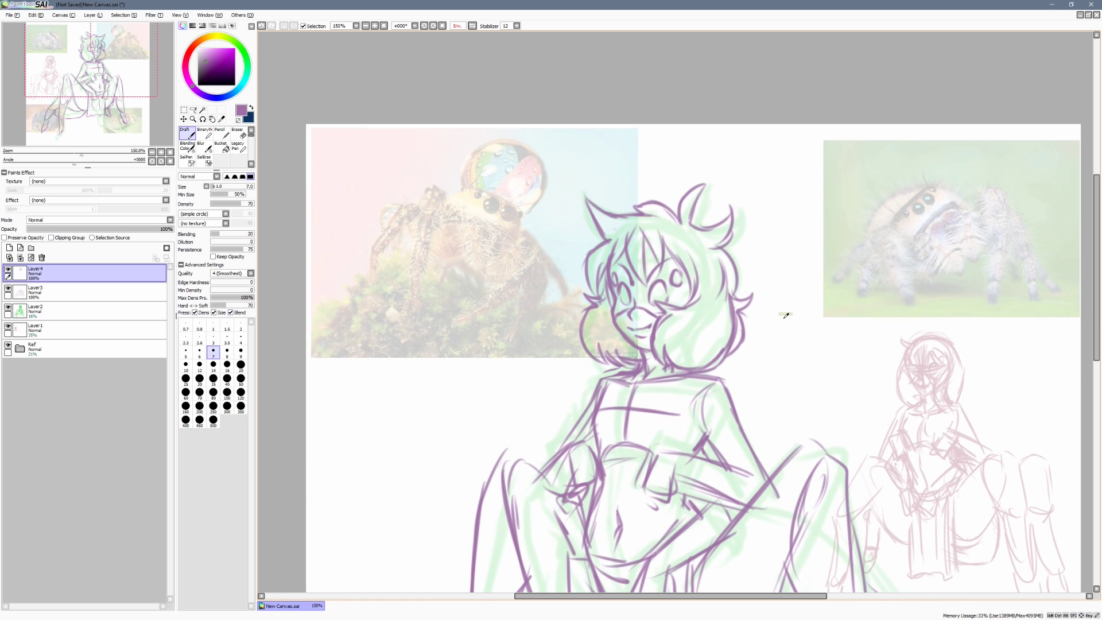
scroll(836, 337, down, 3)
scroll(836, 337, up, 2)
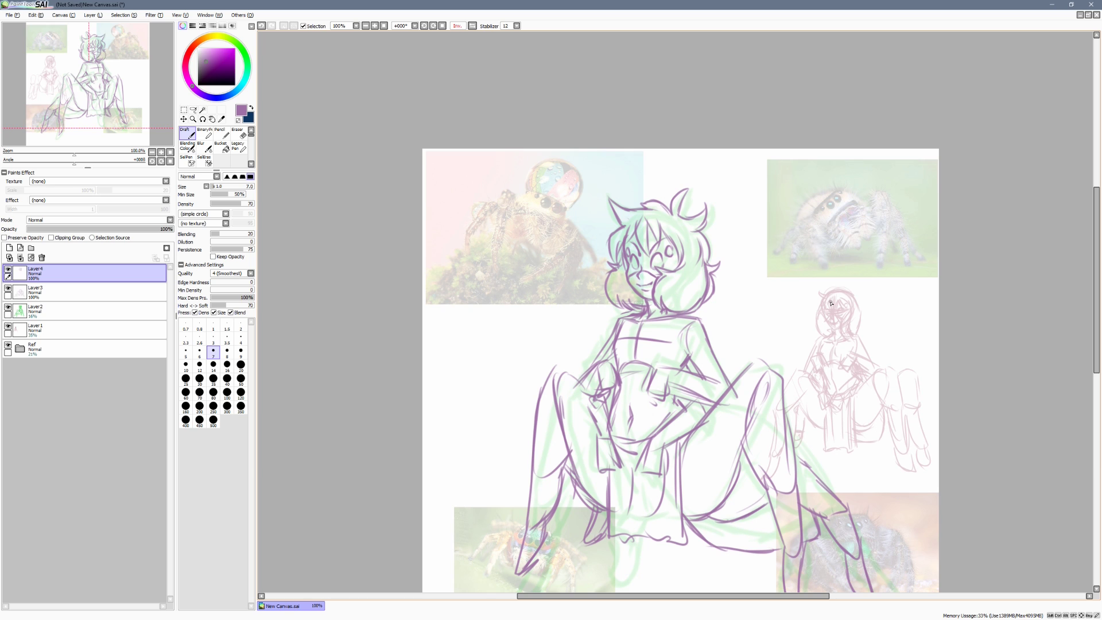
scroll(831, 302, down, 2)
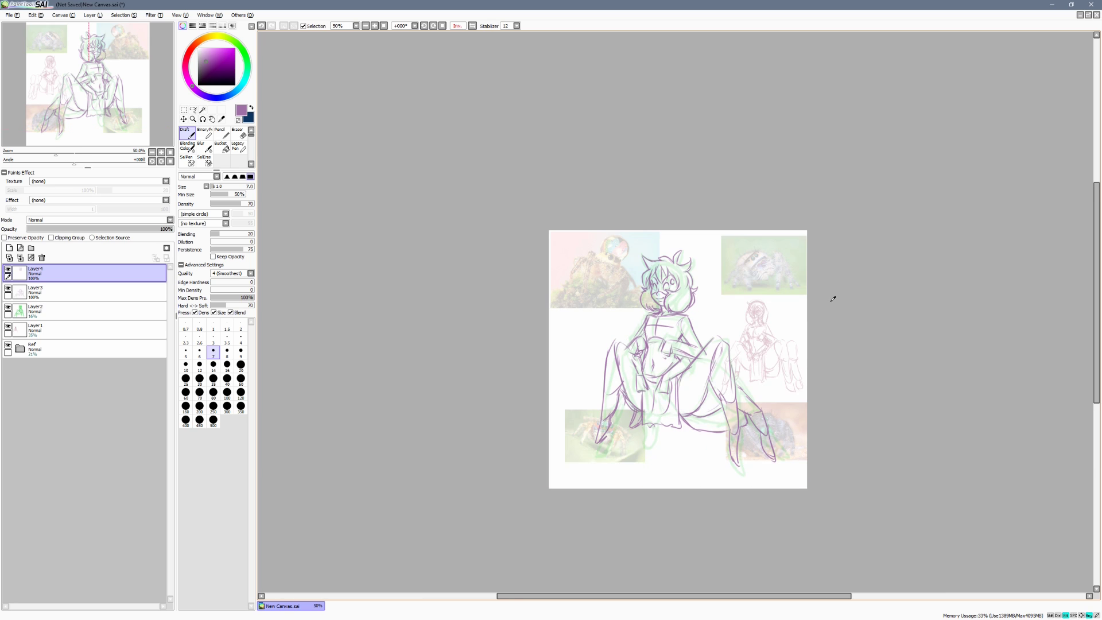
scroll(831, 302, up, 1)
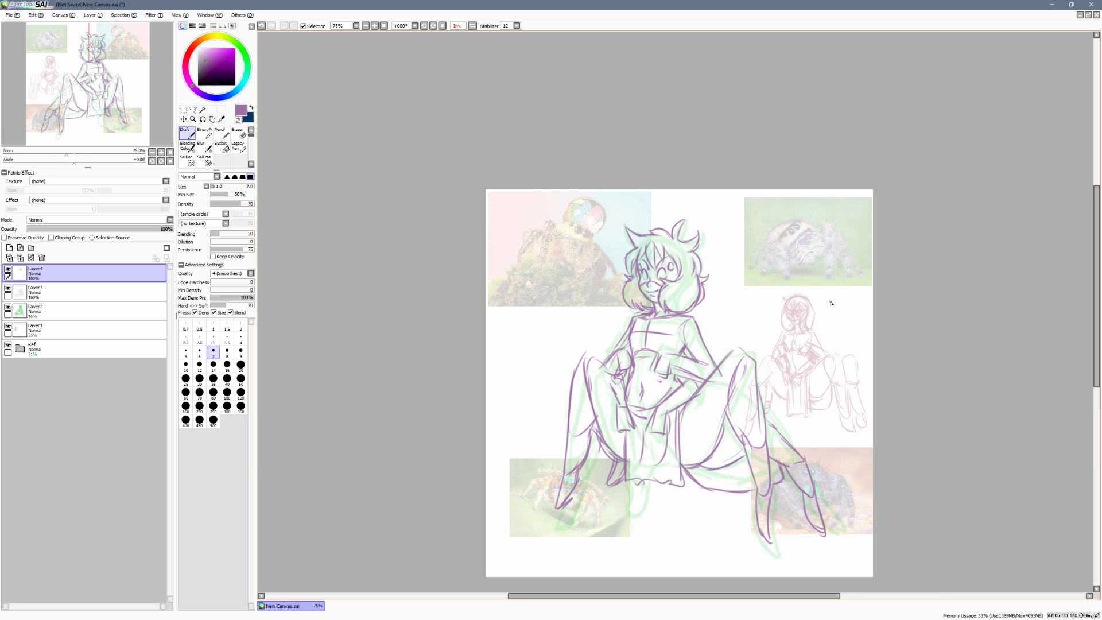
scroll(830, 303, up, 1)
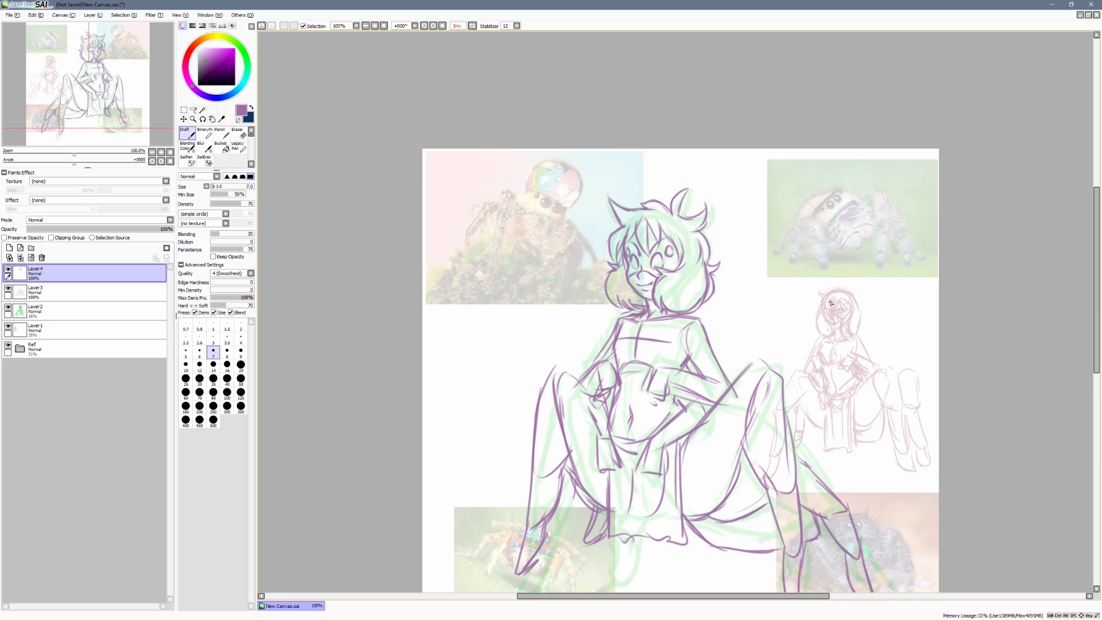
key(space)
drag(831, 302, 810, 301)
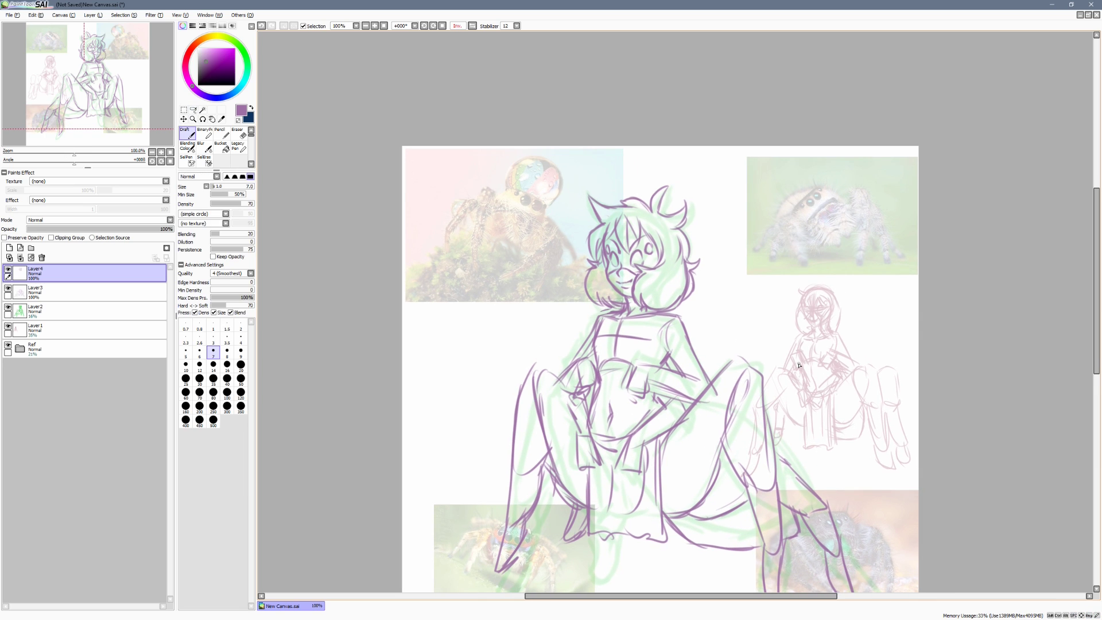
Undo the last stroke on the face, erase the old smile and redraw the mouth as a wider line under the nose
key(ctrl+z)
key(e)
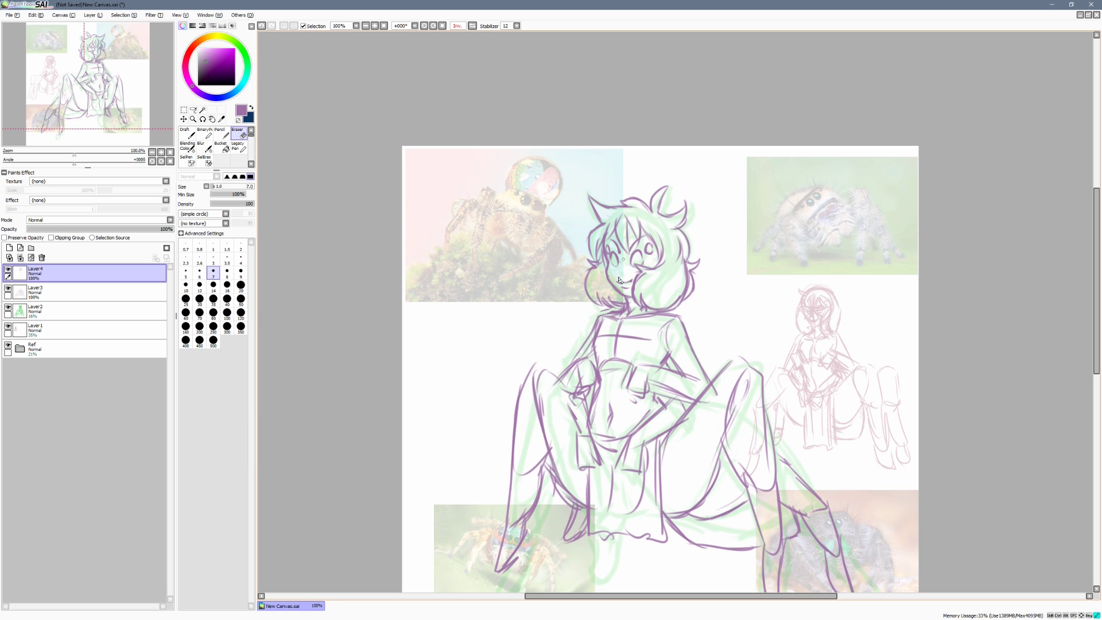
key(b)
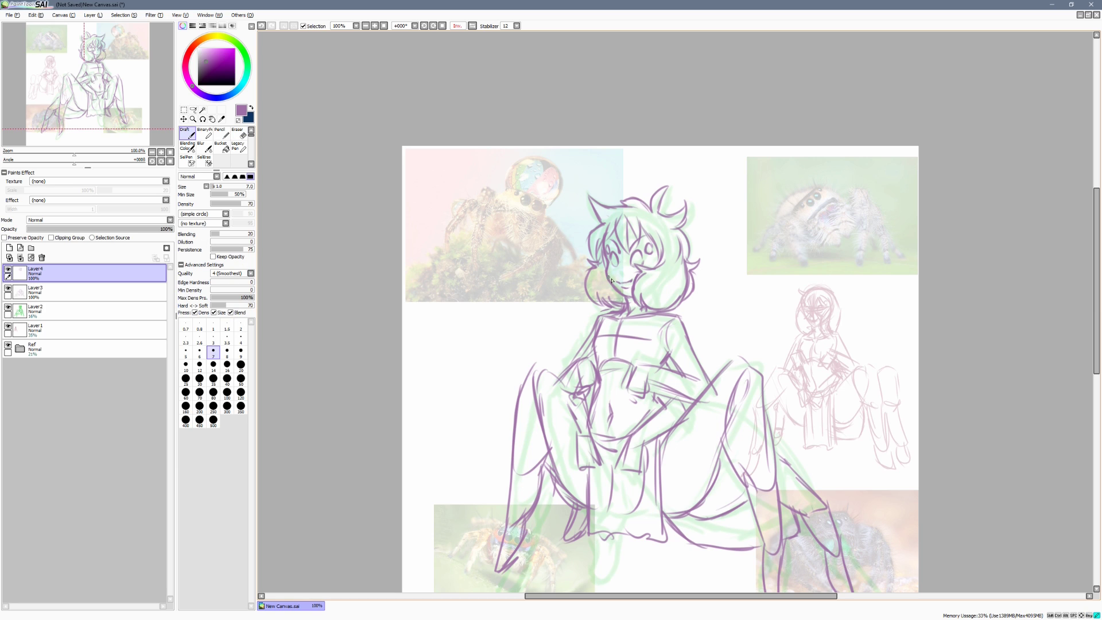
key(ctrl+z)
key(ctrl+y)
key(ctrl+z)
key(ctrl+y)
key(e)
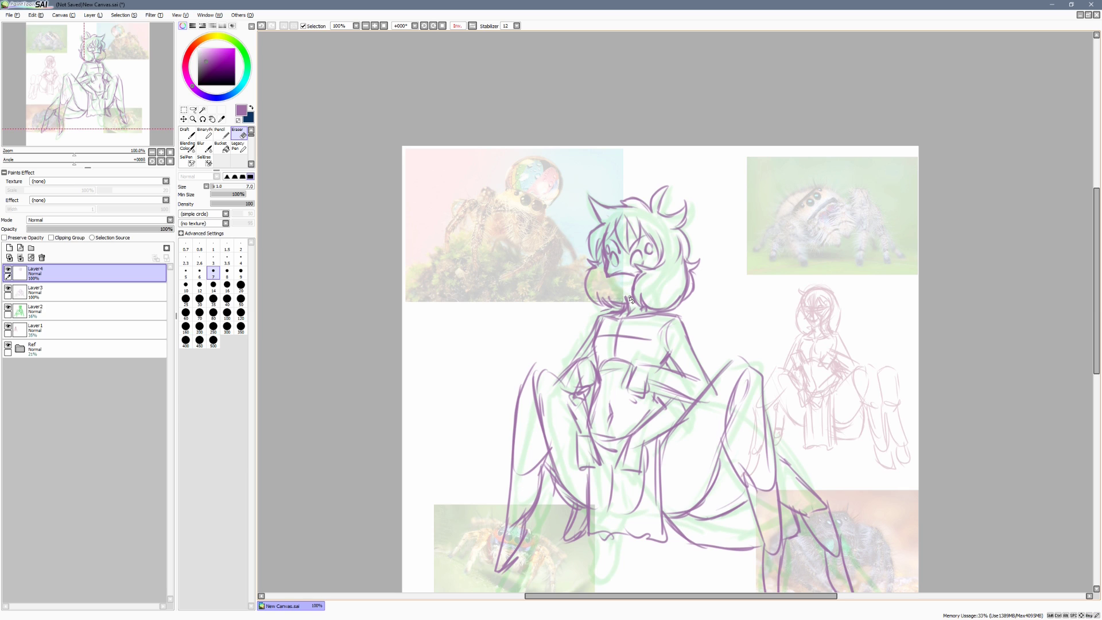
Try fang-like spider mouthparts hanging below the mouth line and undo those strokes
key(n)
mouse_move(605, 292)
mouse_down()
mouse_move(625, 304)
mouse_move(638, 287)
mouse_up()
drag(635, 285, 637, 297)
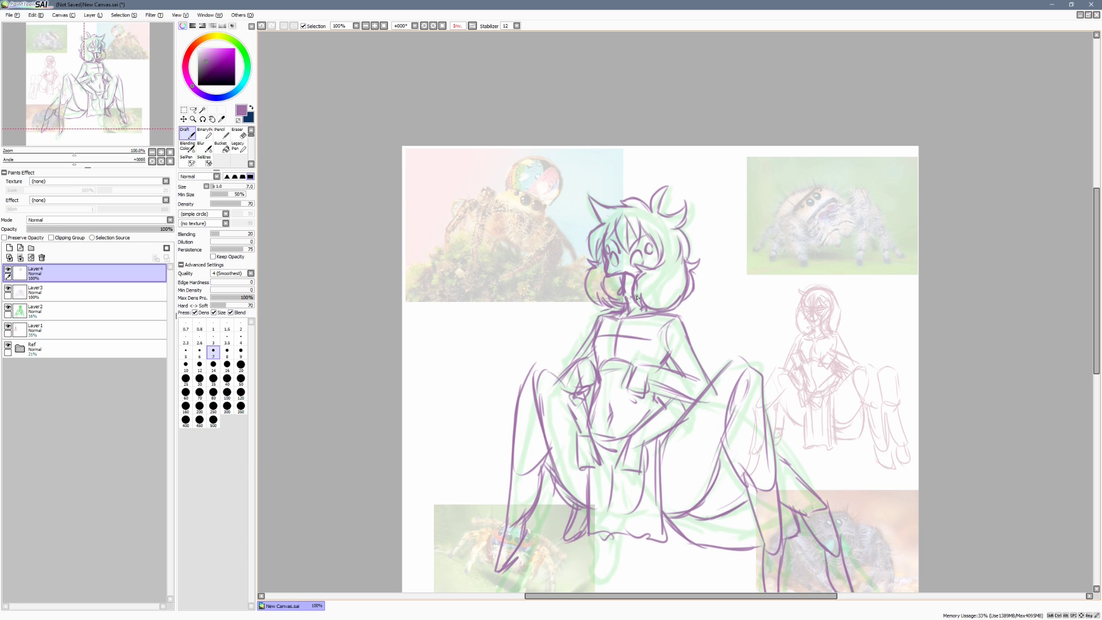
key(ctrl+z)
key(ctrl+z)
key(ctrl+z)
key(ctrl+z)
Draw a wide open grin below the mouth line and undo the extra stroke at the nose
mouse_move(610, 284)
mouse_down()
mouse_move(621, 295)
mouse_move(616, 279)
mouse_move(641, 278)
mouse_up()
drag(621, 261, 628, 266)
key(ctrl+z)
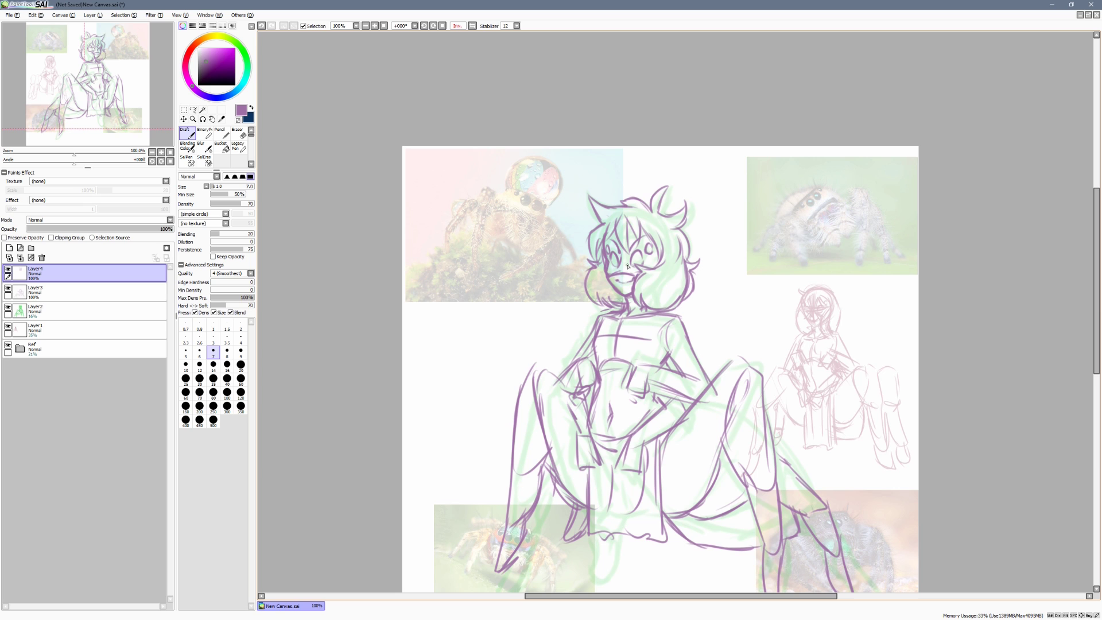
Toggle Layer3 off and on to compare the sketches, and merge Layer4 down into Layer3
drag(821, 253, 852, 207)
key(Page_Down)
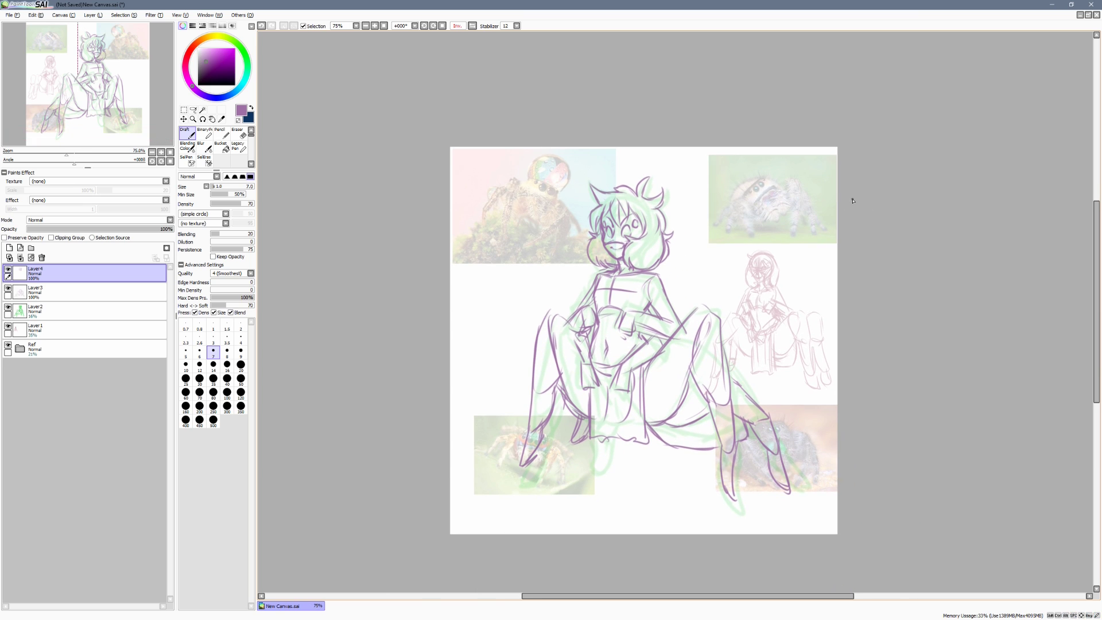
click(8, 288)
click(8, 288)
click(30, 256)
Lasso the raised leg and splayed lower legs beneath the small pose sketch and shorten them with Free Deform, raising the feet
key(ctrl+t)
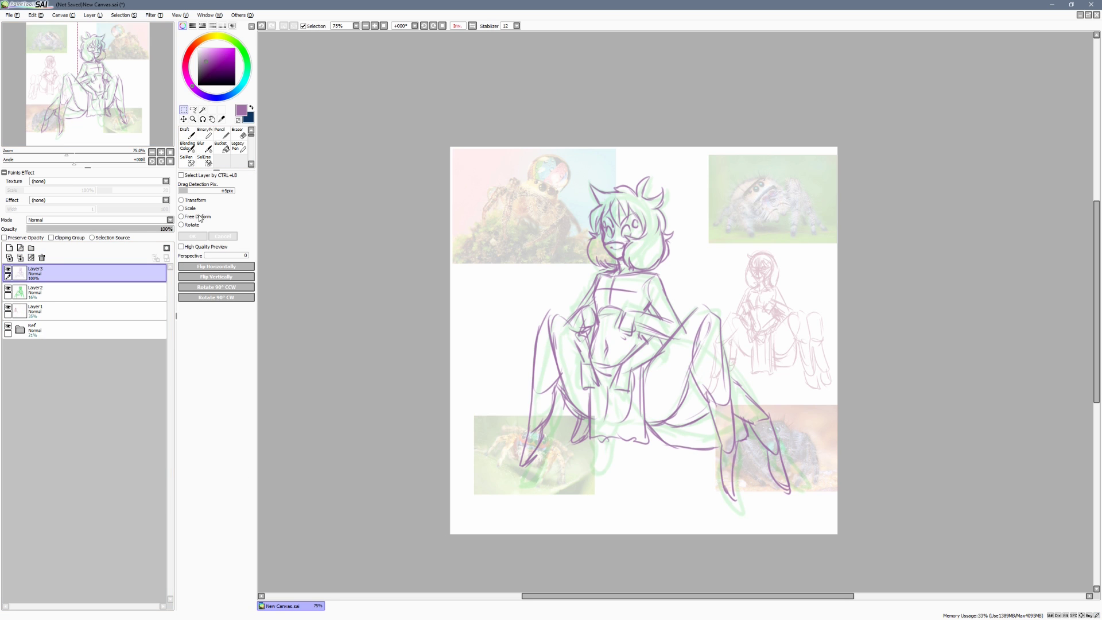
mouse_move(791, 338)
mouse_down()
mouse_move(788, 302)
mouse_move(791, 329)
mouse_up()
key(Return)
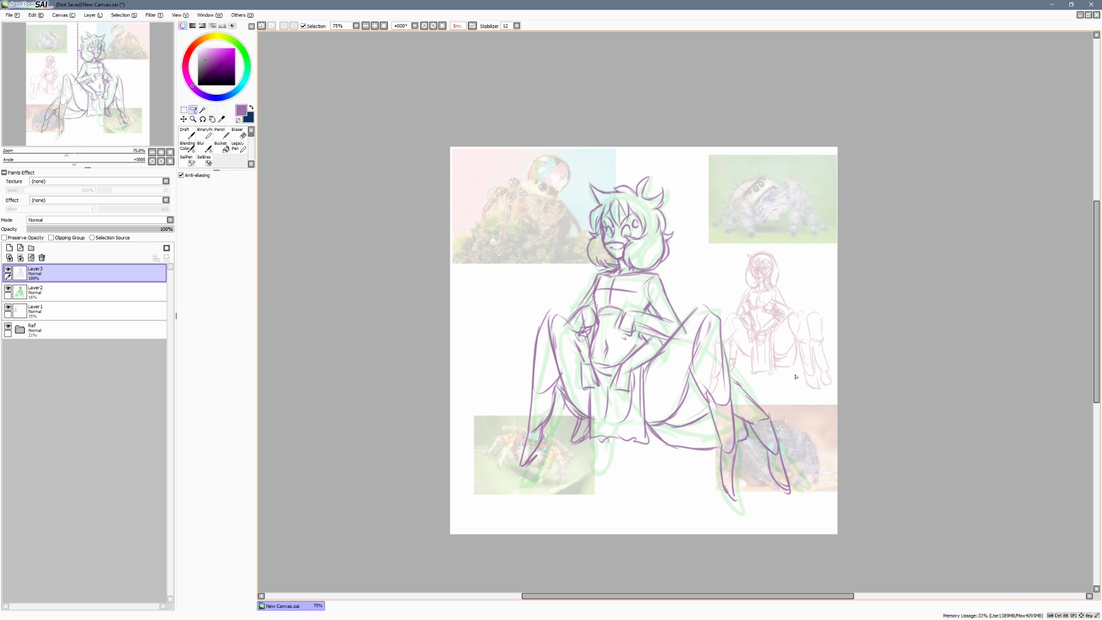
mouse_move(696, 318)
mouse_down()
mouse_move(698, 402)
mouse_move(799, 493)
mouse_move(752, 238)
mouse_up()
key(ctrl+t)
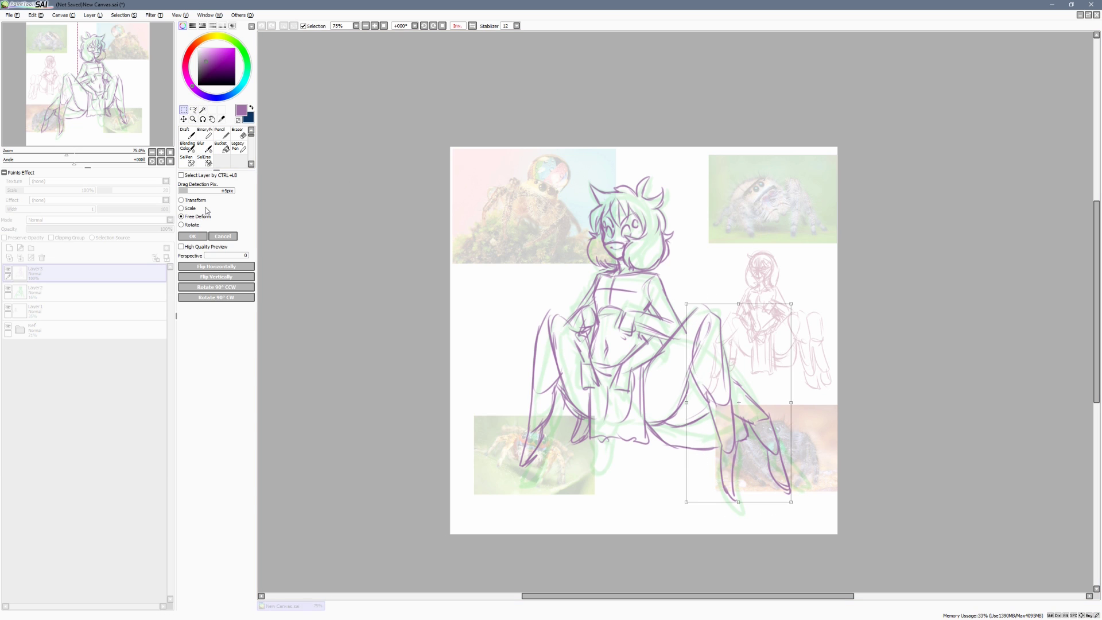
drag(792, 403, 787, 398)
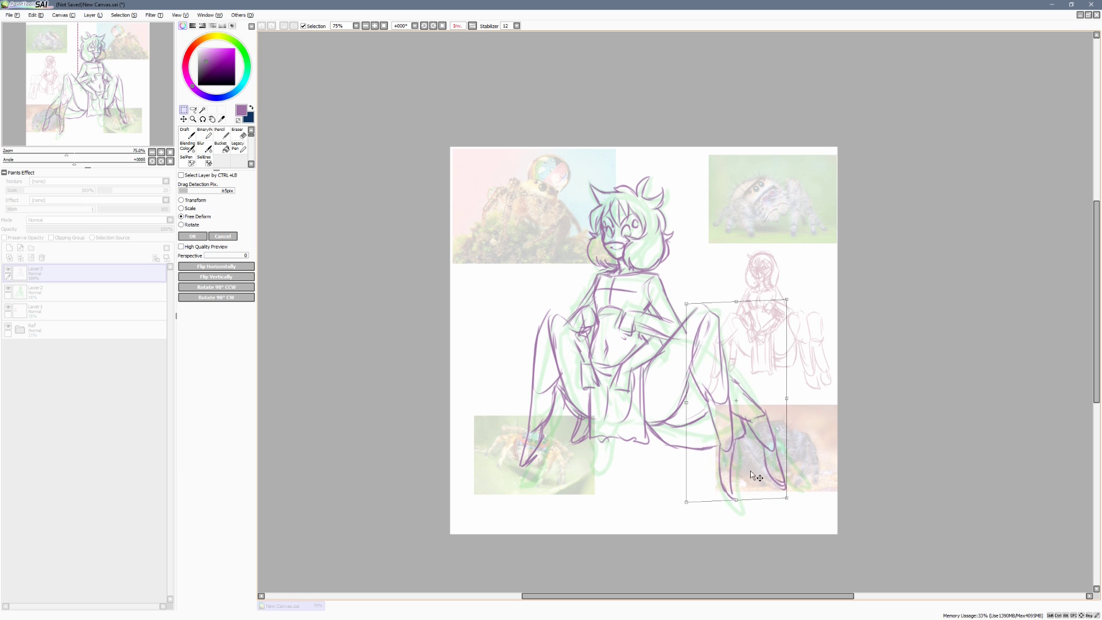
drag(736, 499, 734, 475)
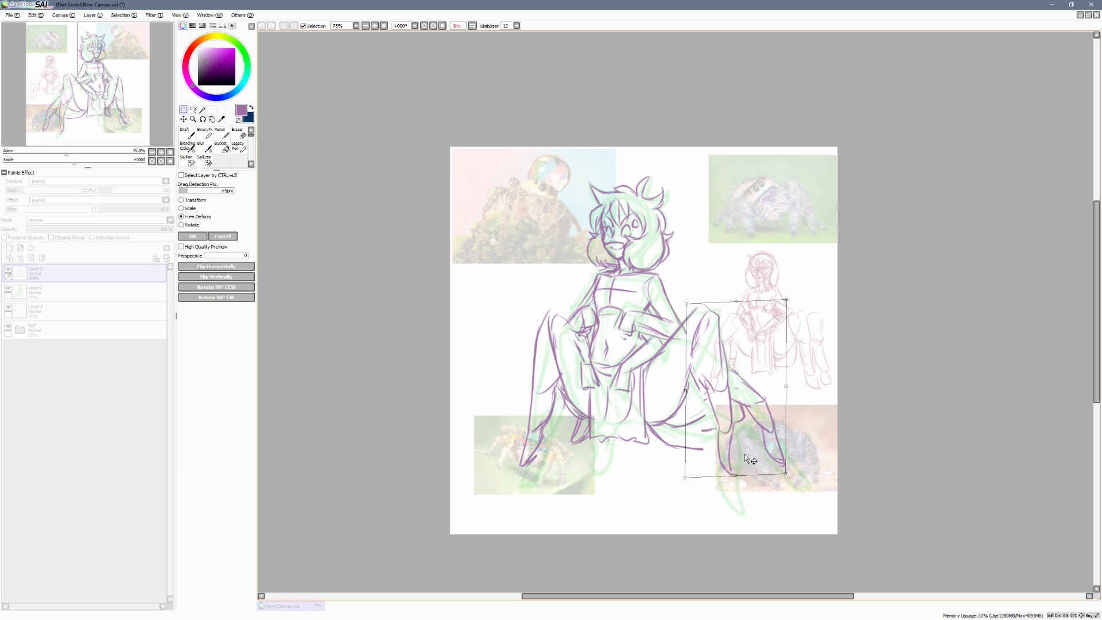
drag(735, 299, 732, 303)
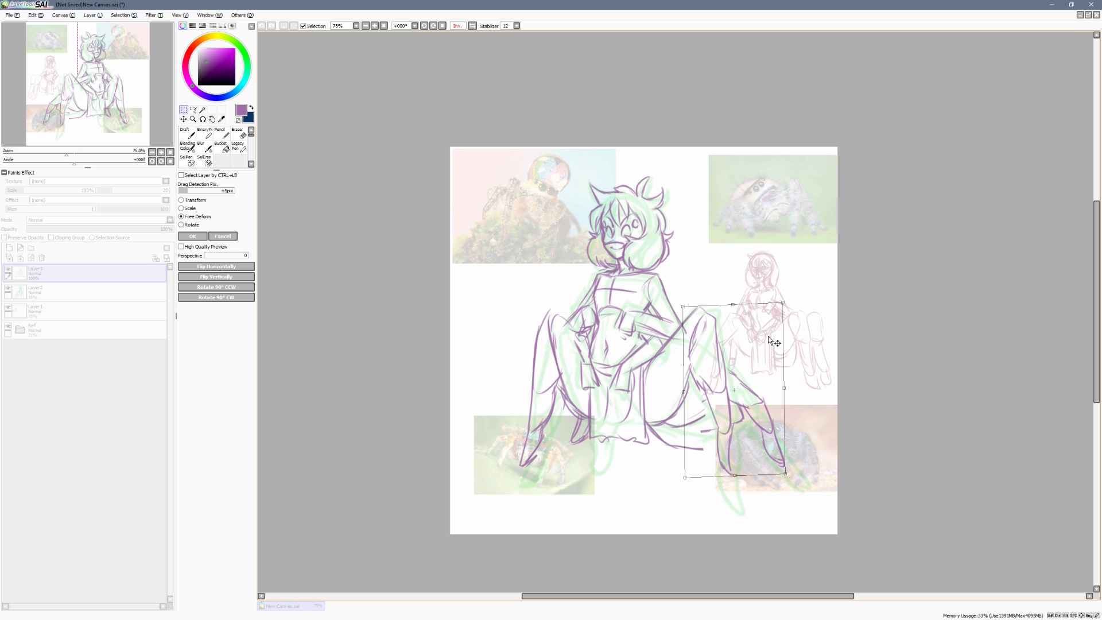
drag(735, 476, 738, 479)
key(Return)
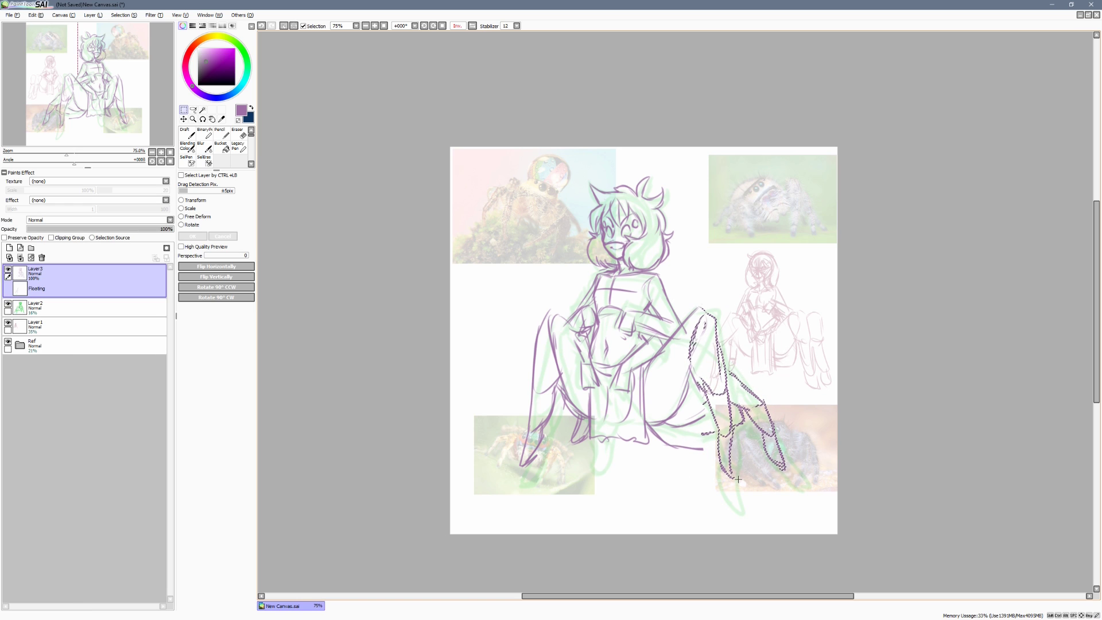
Undo the Free Deform shortening of the raised leg and splayed lower legs, stepping back and forth to compare the proportions
mouse_move(693, 442)
mouse_down()
mouse_move(746, 422)
mouse_move(731, 394)
mouse_move(726, 435)
mouse_up()
key(ctrl+z)
key(ctrl+z)
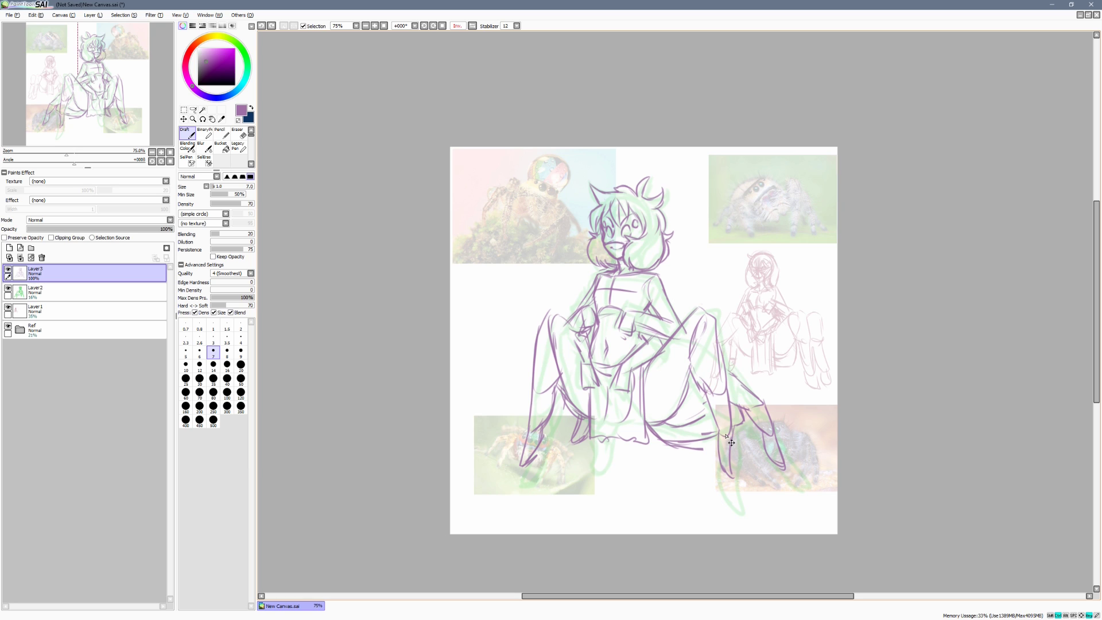
key(ctrl+y)
key(ctrl+y)
key(ctrl+z)
key(ctrl+z)
key(ctrl+z)
key(ctrl+z)
key(ctrl+z)
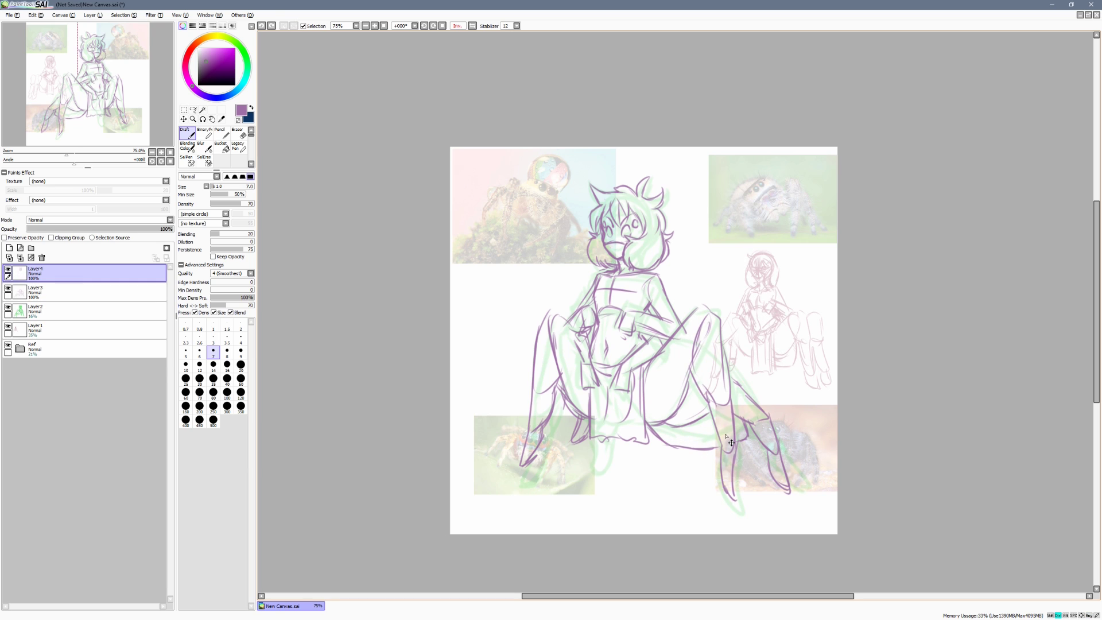
key(ctrl+z)
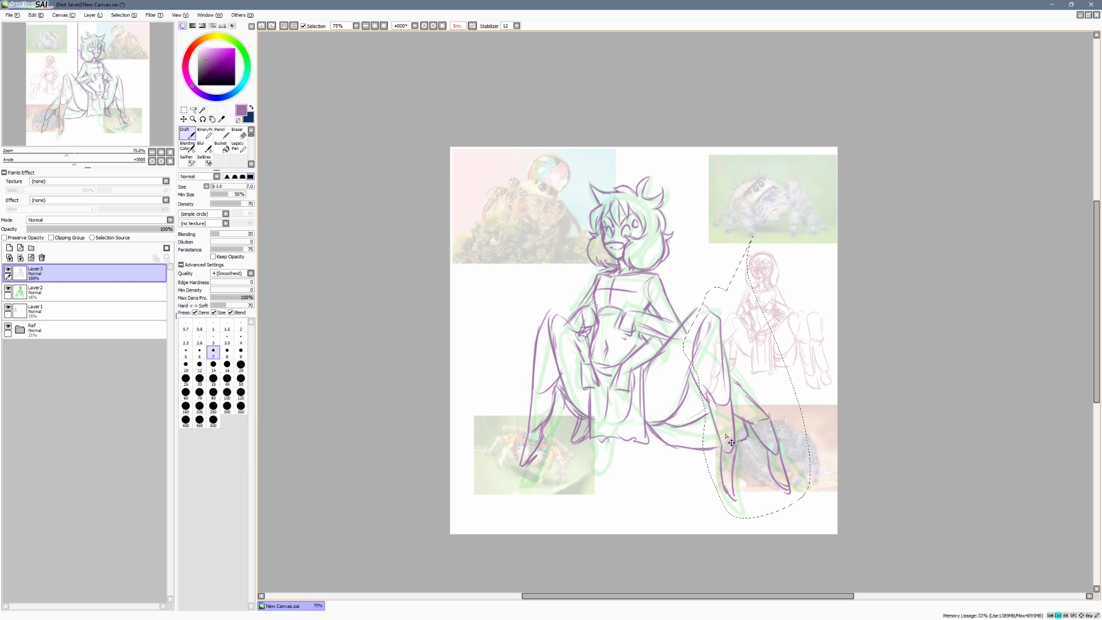
Lasso the lower leg at the figure's left side of the canvas and move it outward and down with Transform, clearing the selection
key(l)
mouse_move(555, 293)
mouse_down()
mouse_move(568, 488)
mouse_move(508, 251)
mouse_up()
click(183, 119)
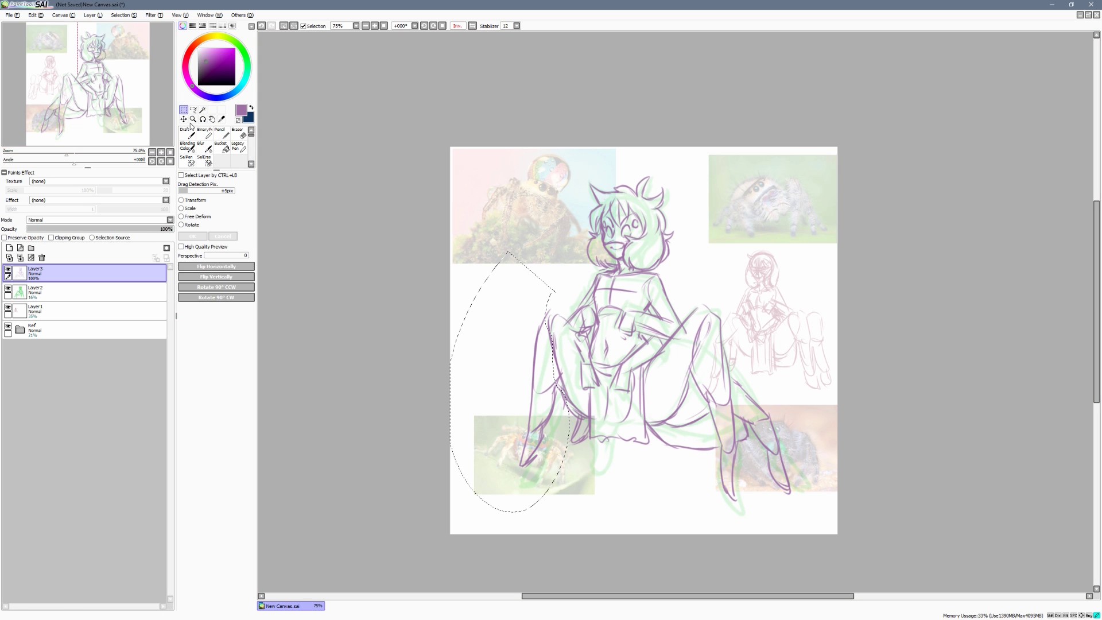
click(191, 200)
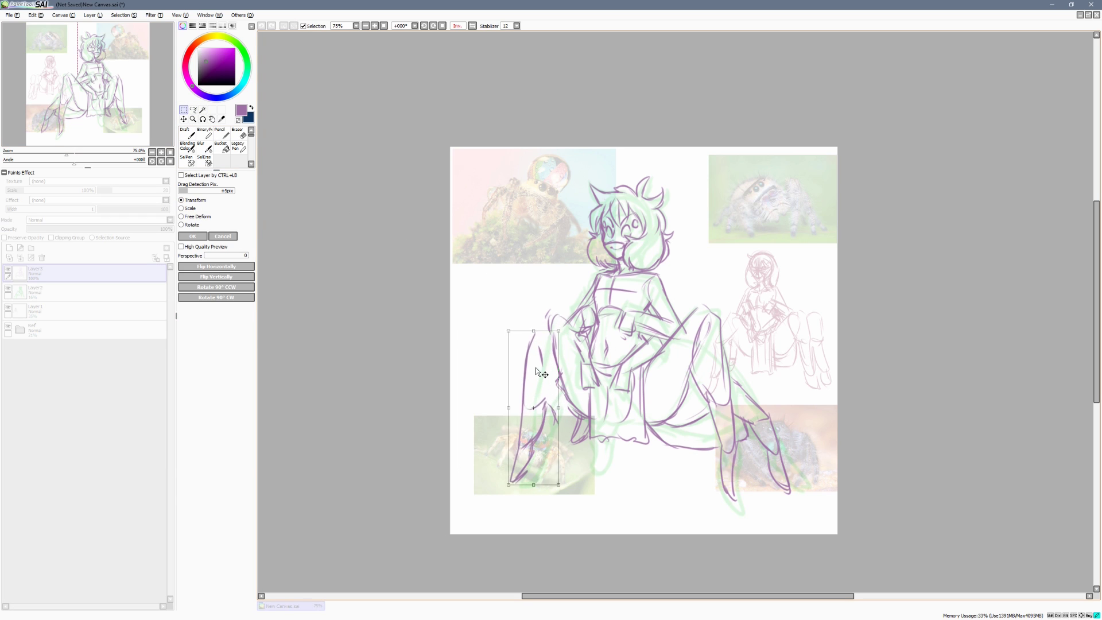
key(Return)
key(ctrl+d)
Reconnect the moved leg at the knee and thigh with purple strokes, and touch up lines around the torso and hanging cloth
key(n)
mouse_move(554, 313)
mouse_down()
mouse_move(542, 320)
mouse_move(524, 400)
mouse_up()
drag(561, 360, 533, 413)
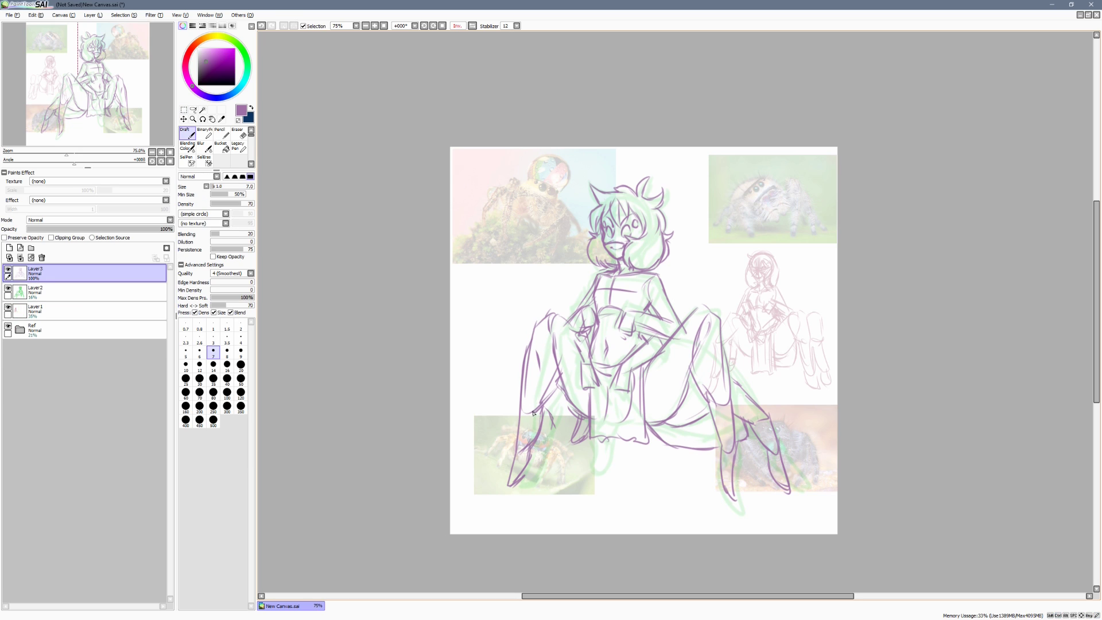
mouse_move(556, 326)
mouse_down()
mouse_move(579, 409)
mouse_move(655, 379)
mouse_move(676, 341)
mouse_up()
drag(603, 319, 606, 363)
drag(619, 412, 622, 414)
drag(623, 418, 632, 381)
mouse_move(690, 333)
mouse_down()
mouse_move(687, 383)
mouse_move(629, 425)
mouse_up()
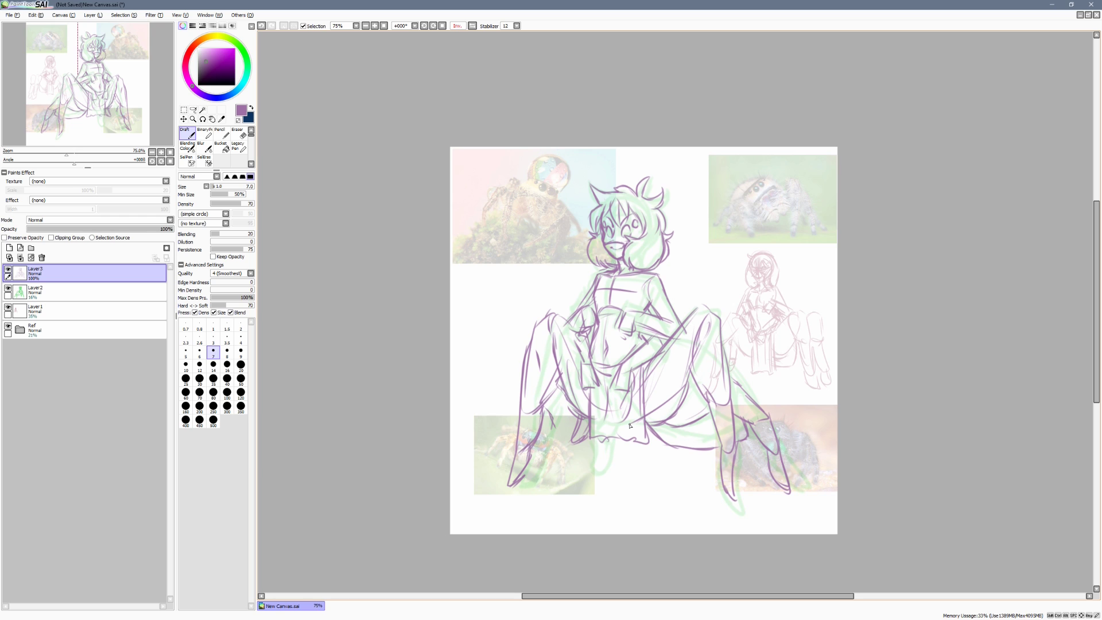
Hide the green guide on Layer2 and lower the purple sketch's Layer3 opacity to 20%
click(40, 293)
click(7, 288)
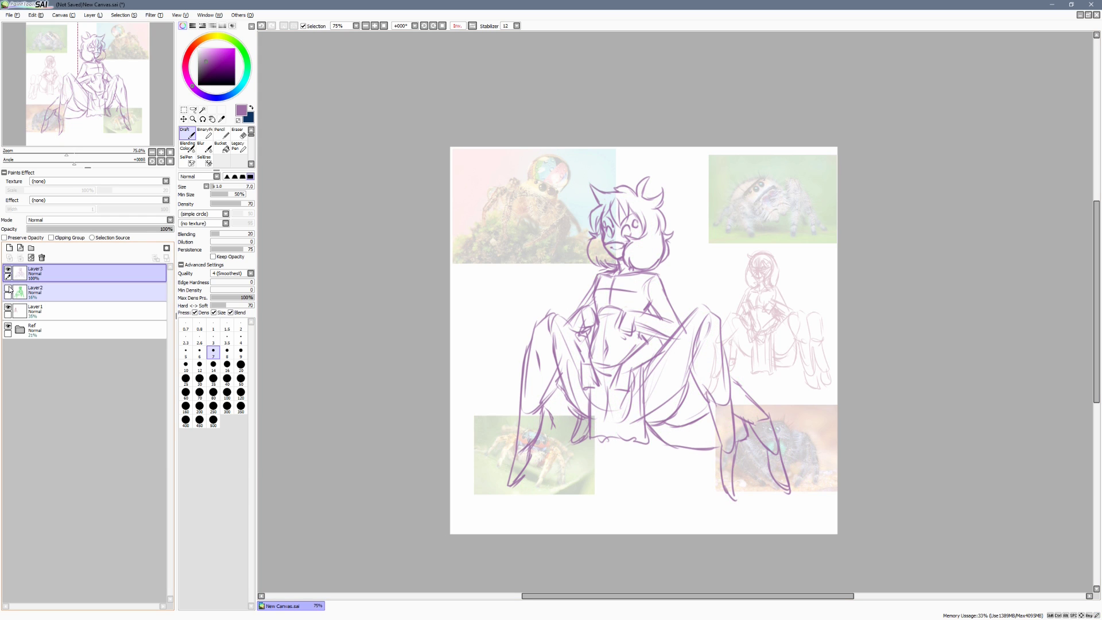
click(40, 280)
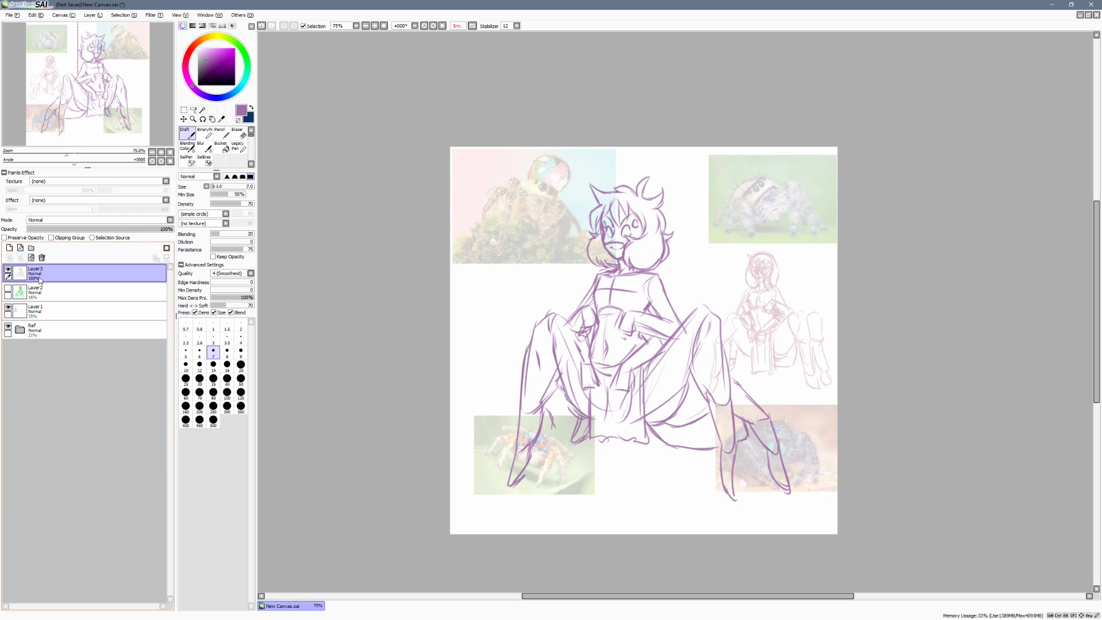
click(54, 229)
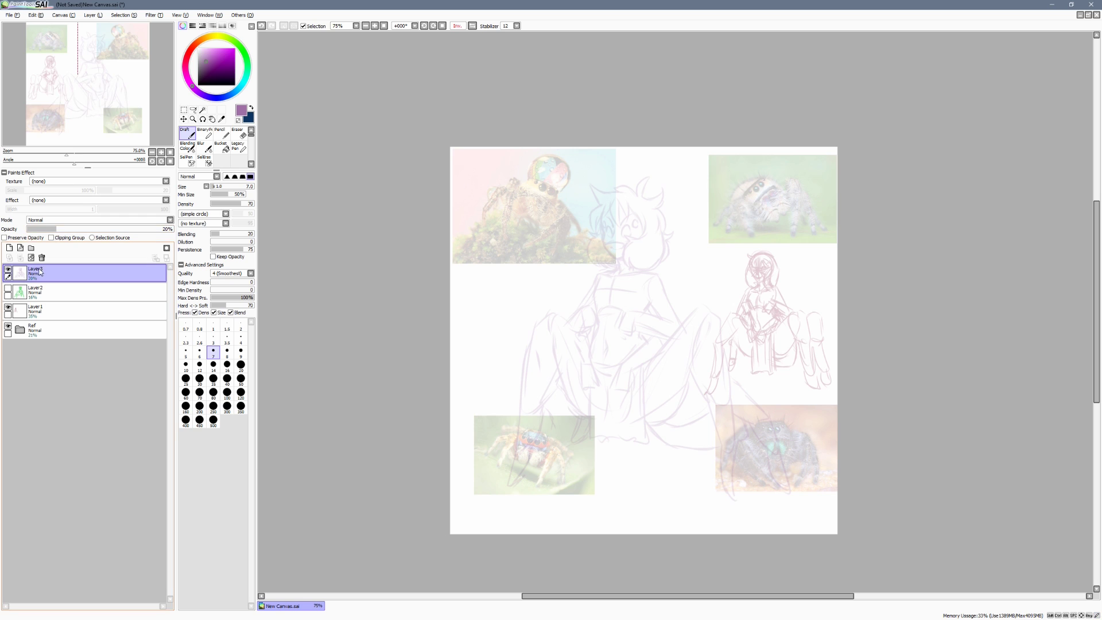
Add a new layer above Layer3 and hide the small red pose sketch on Layer1
click(9, 247)
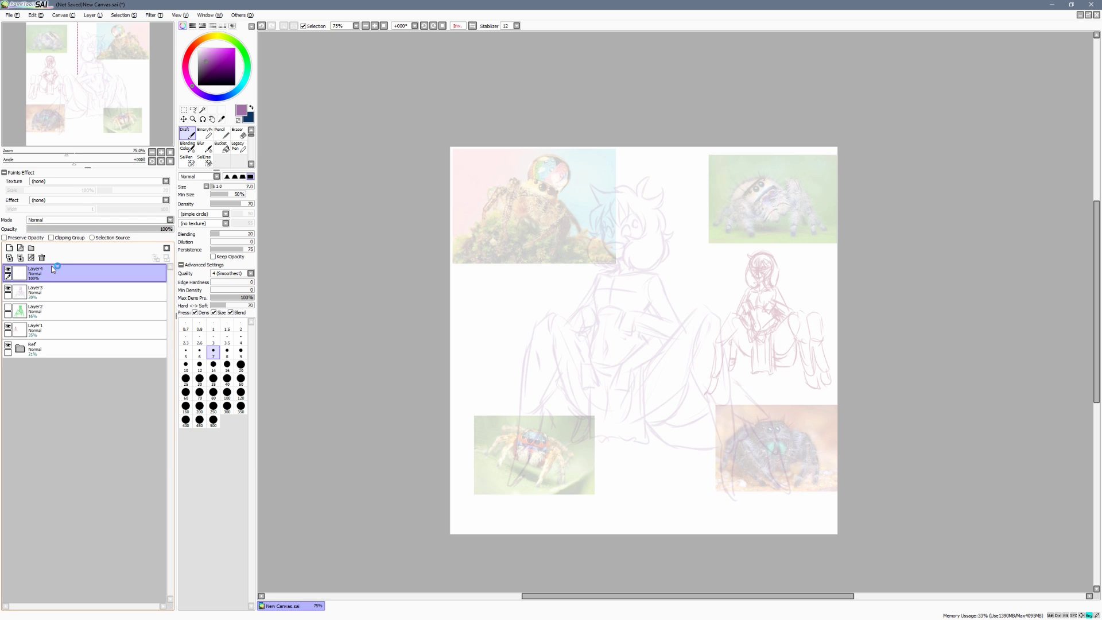
drag(852, 251, 890, 298)
click(8, 326)
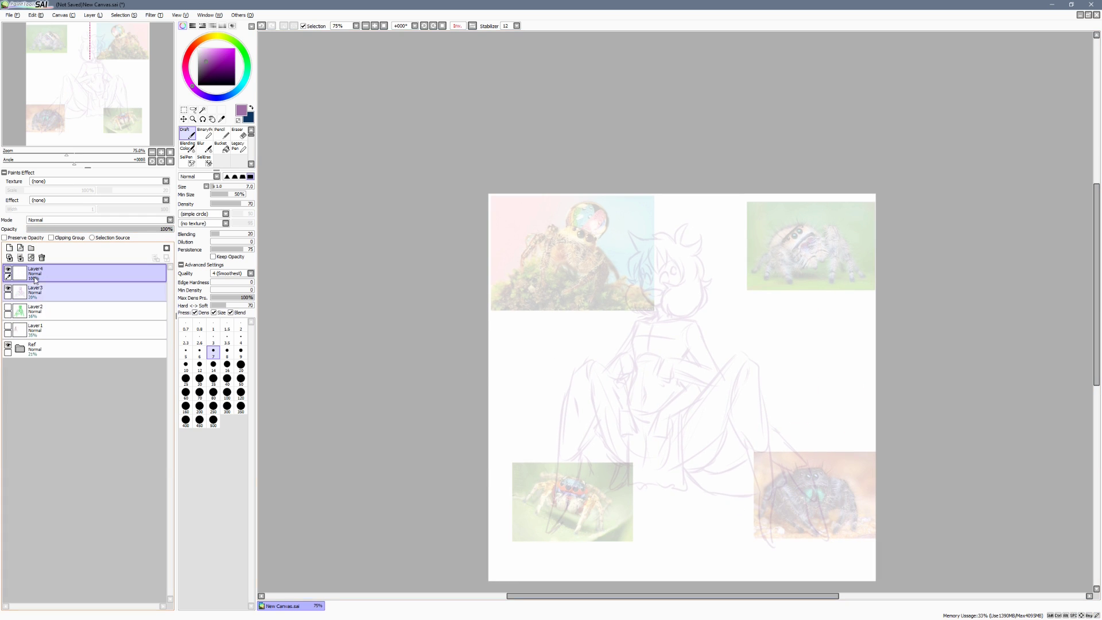
key(h)
drag(916, 271, 917, 254)
key(h)
scroll(889, 270, down, 1)
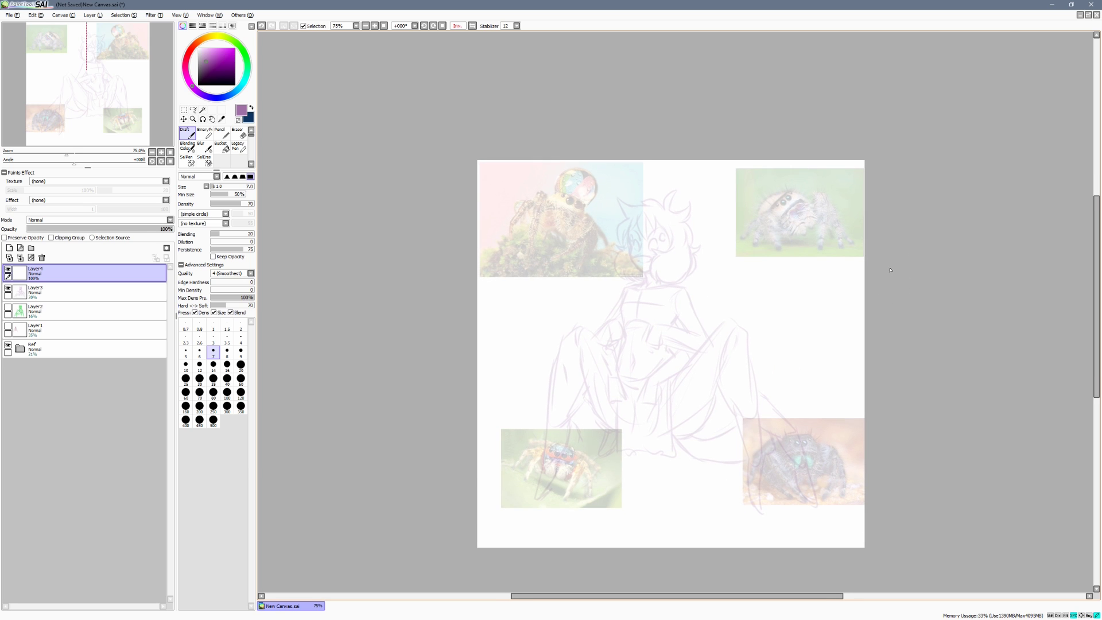
Nudge the faded Layer3 sketch slightly to the right and tilt it a little with Transform
click(49, 293)
key(ctrl)
drag(753, 341, 760, 343)
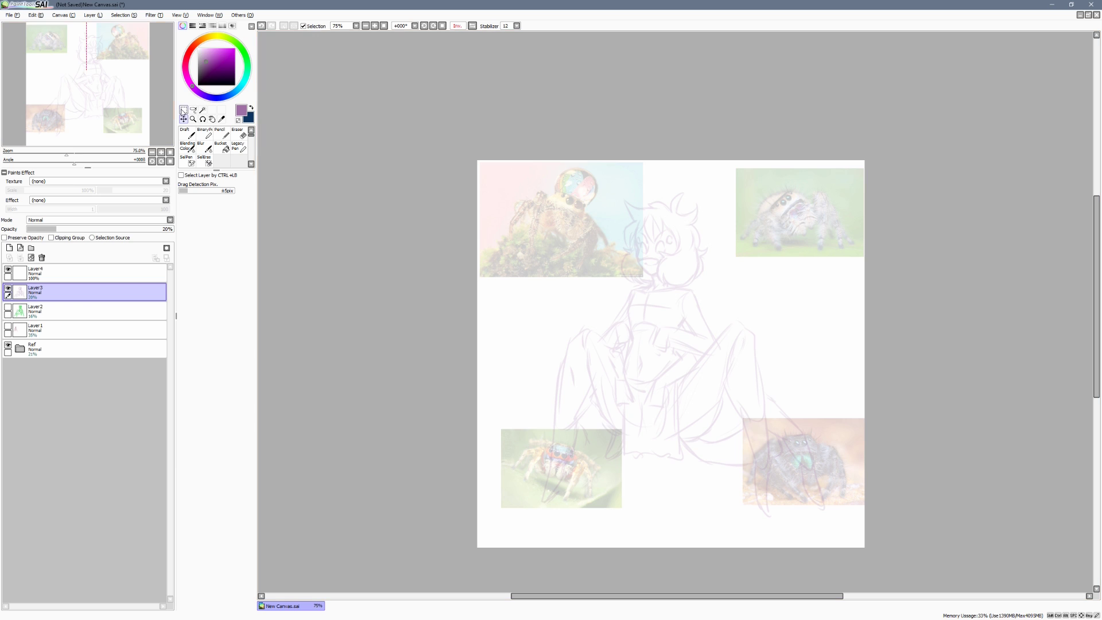
key(ctrl+t)
drag(832, 196, 826, 192)
key(Return)
Make the empty Layer4 active and choose a bright cyan brush colour for the cleaner sketch
click(69, 273)
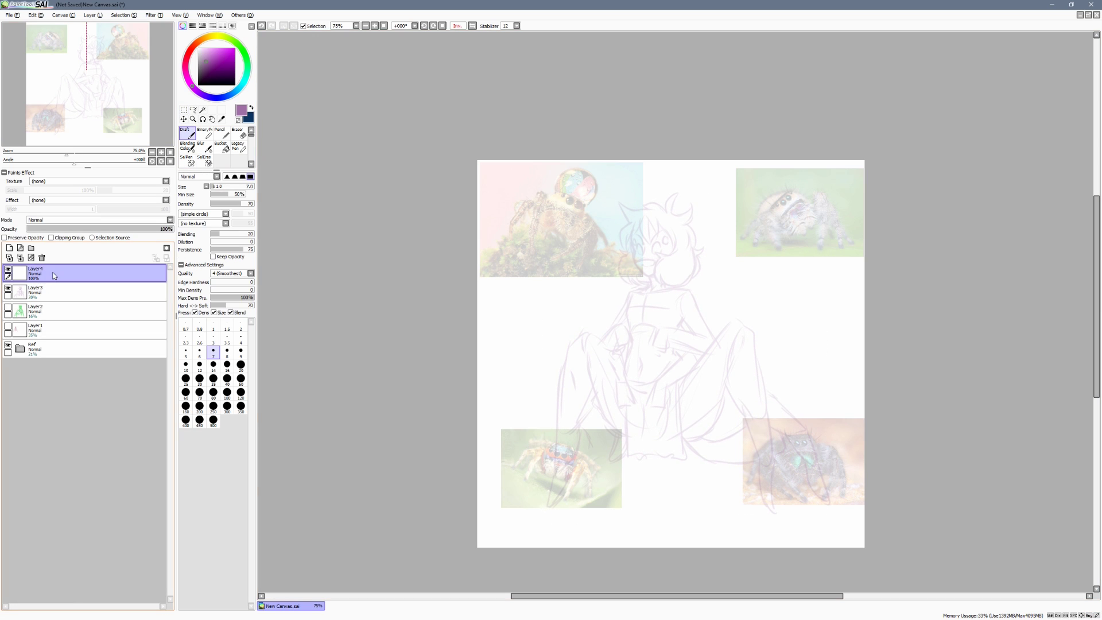
drag(206, 91, 236, 87)
click(247, 62)
key(space)
mouse_move(797, 183)
mouse_down()
mouse_move(856, 232)
mouse_move(854, 262)
mouse_up()
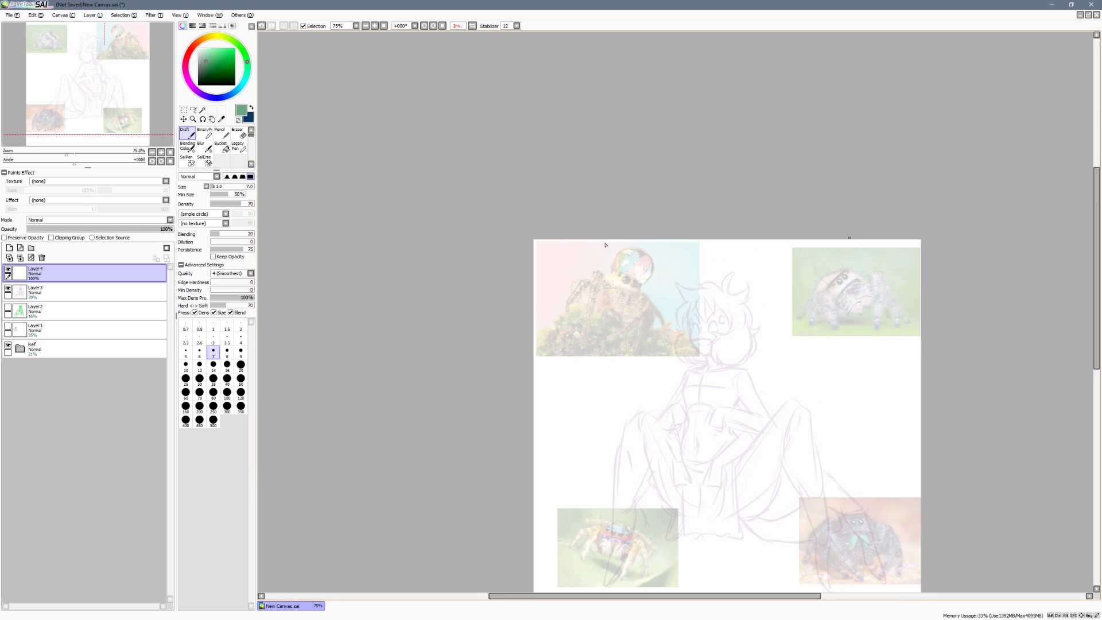
drag(237, 81, 220, 55)
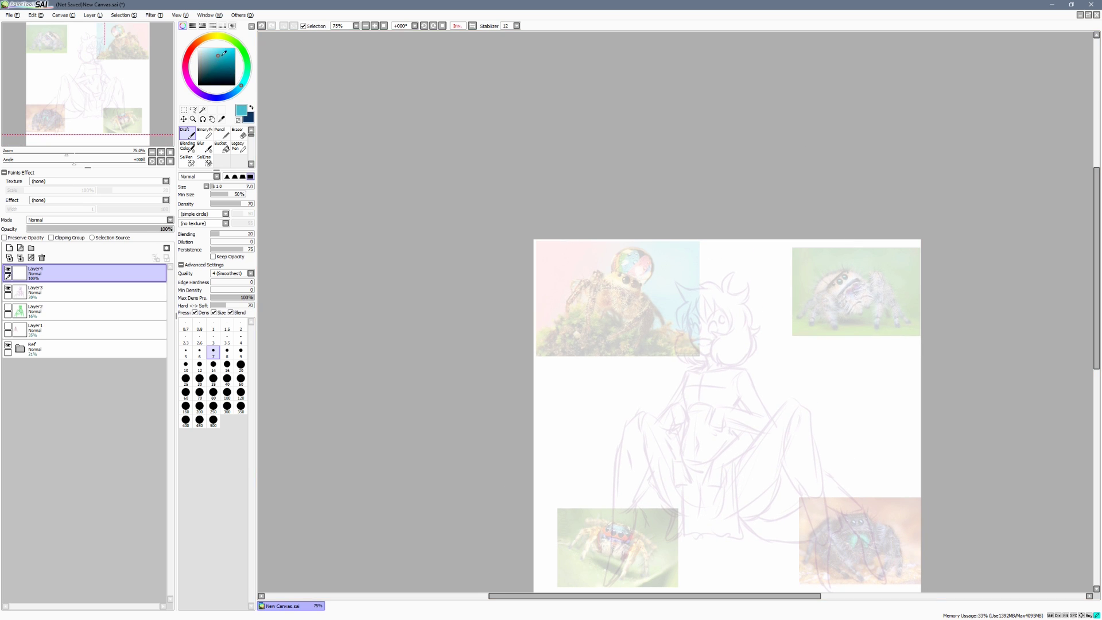
Examine the jumping spider reference photos around the faded sketch, undoing any trial marks made over them
scroll(875, 330, up, 3)
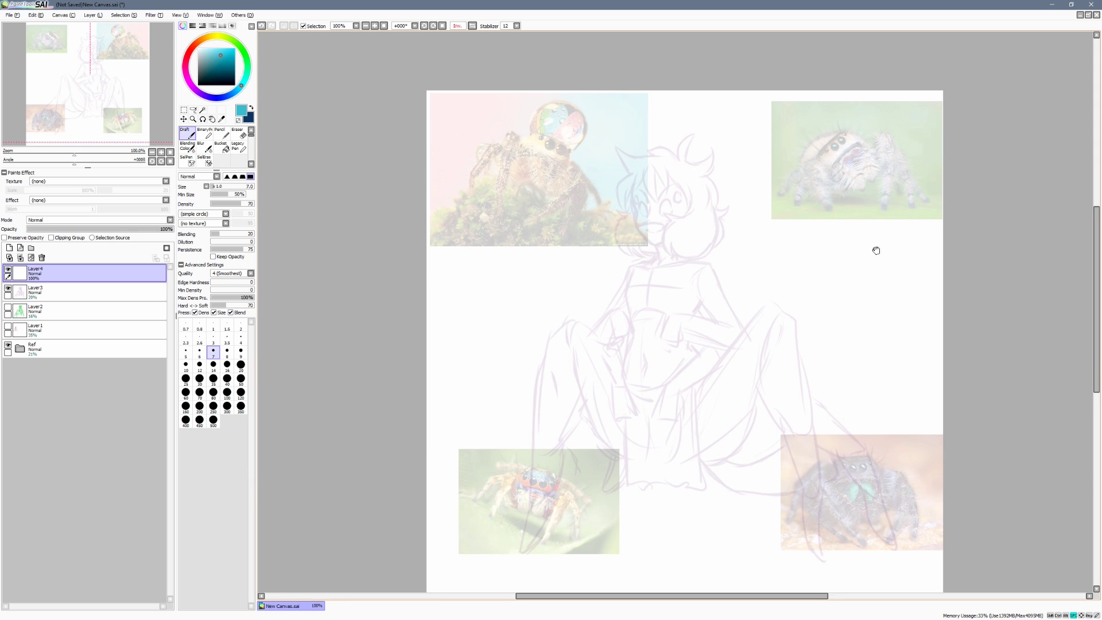
drag(849, 306, 860, 317)
scroll(947, 256, down, 1)
drag(946, 256, 906, 268)
scroll(912, 268, up, 1)
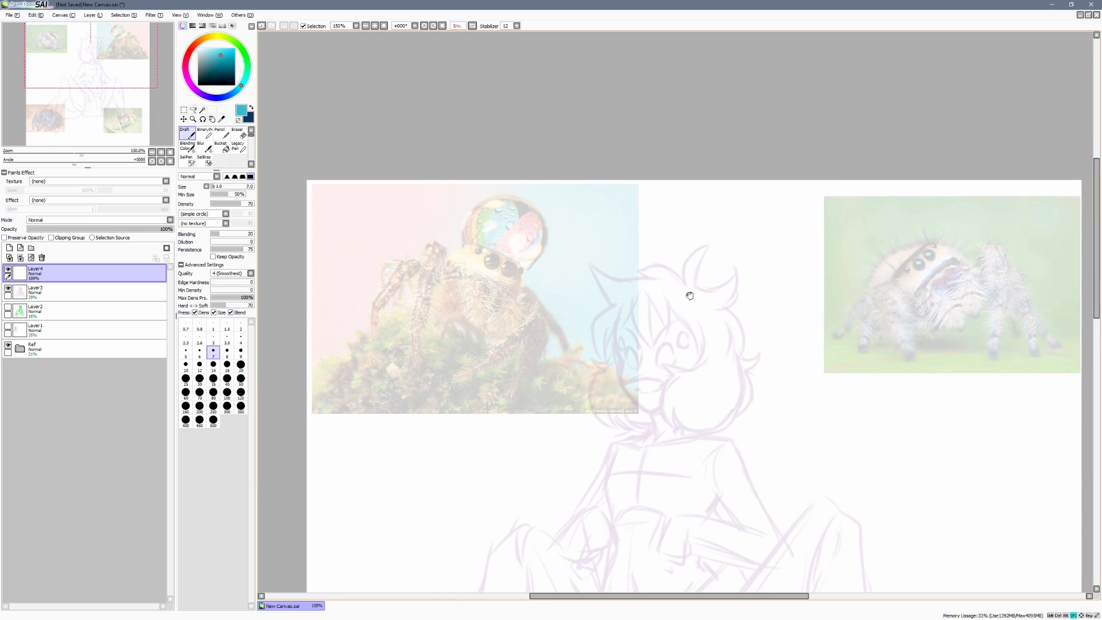
drag(715, 281, 741, 264)
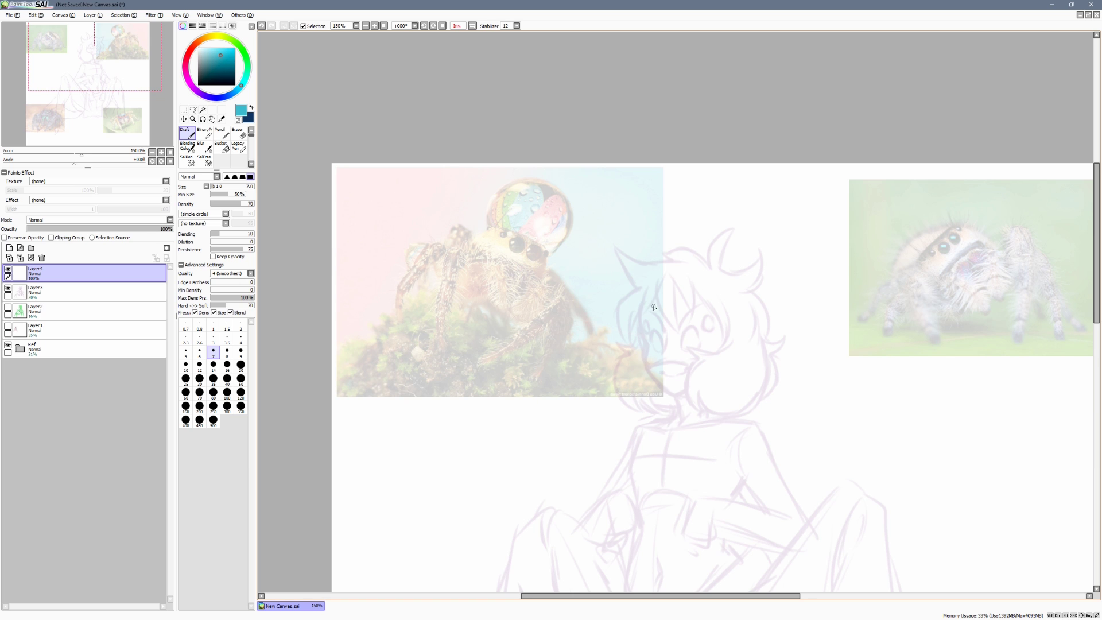
drag(699, 317, 539, 169)
scroll(552, 160, down, 1)
drag(804, 388, 815, 292)
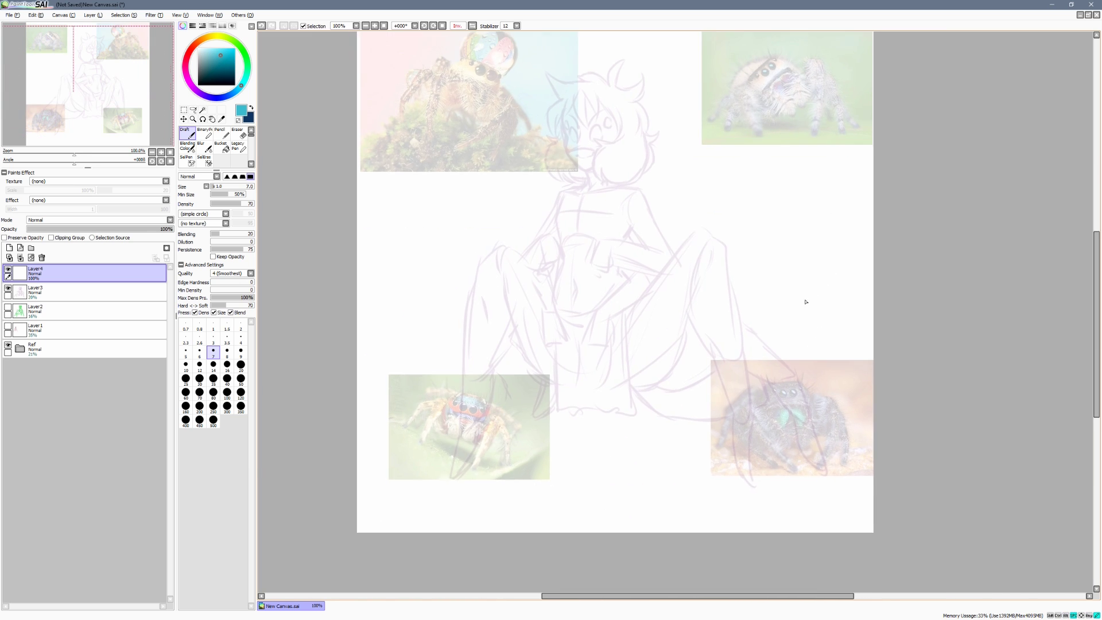
mouse_move(443, 404)
mouse_down()
mouse_move(468, 396)
mouse_move(490, 421)
mouse_up()
key(ctrl+z)
drag(758, 170, 801, 392)
scroll(741, 292, up, 1)
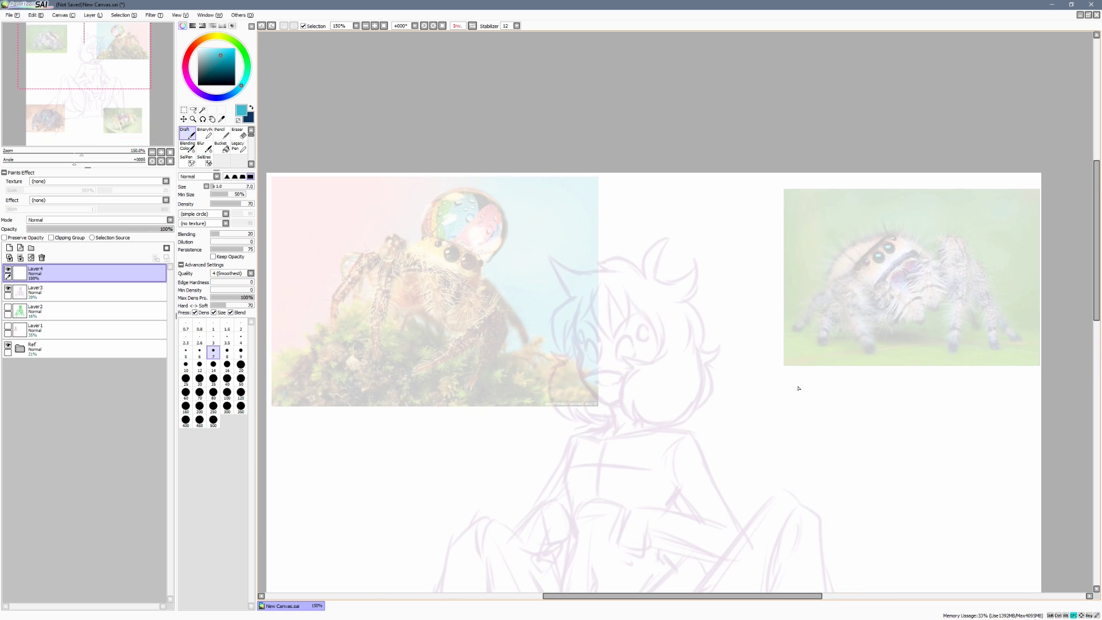
mouse_move(408, 257)
mouse_down()
mouse_move(423, 235)
mouse_move(481, 256)
mouse_move(484, 286)
mouse_up()
key(ctrl+z)
drag(753, 304, 803, 297)
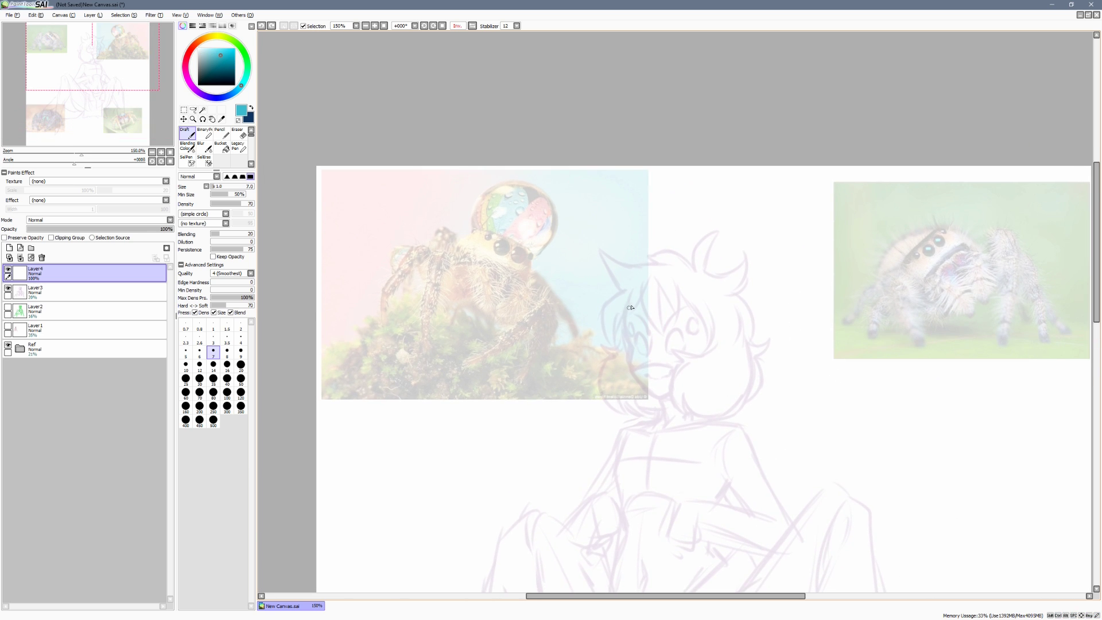
Draw the spiky fringe, pointed tufts and crown curl in cyan over the faded head, plus a lock curving past the cheek
mouse_move(626, 337)
mouse_down()
mouse_move(643, 282)
mouse_move(617, 254)
mouse_up()
mouse_move(617, 250)
mouse_down()
mouse_move(629, 288)
mouse_move(625, 323)
mouse_move(632, 300)
mouse_move(635, 333)
mouse_move(652, 315)
mouse_move(667, 336)
mouse_move(667, 294)
mouse_move(695, 321)
mouse_move(630, 265)
mouse_move(674, 267)
mouse_move(657, 252)
mouse_move(694, 268)
mouse_move(718, 243)
mouse_move(703, 271)
mouse_move(732, 270)
mouse_move(719, 286)
mouse_move(732, 320)
mouse_move(707, 312)
mouse_move(713, 302)
mouse_move(734, 320)
mouse_move(689, 304)
mouse_move(700, 342)
mouse_up()
key(ctrl+z)
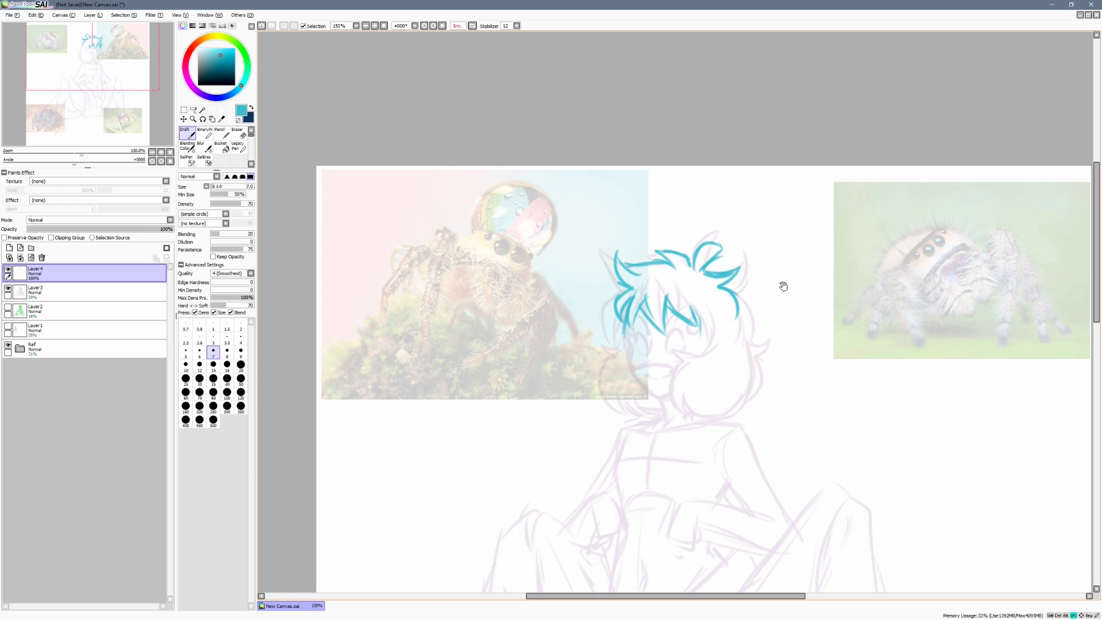
drag(782, 288, 796, 283)
mouse_move(712, 313)
mouse_down()
mouse_move(712, 342)
mouse_move(718, 327)
mouse_move(711, 315)
mouse_move(700, 342)
mouse_move(710, 351)
mouse_move(686, 341)
mouse_move(690, 359)
mouse_move(706, 361)
mouse_move(692, 363)
mouse_move(687, 386)
mouse_move(700, 361)
mouse_move(690, 401)
mouse_move(720, 415)
mouse_up()
key(ctrl+z)
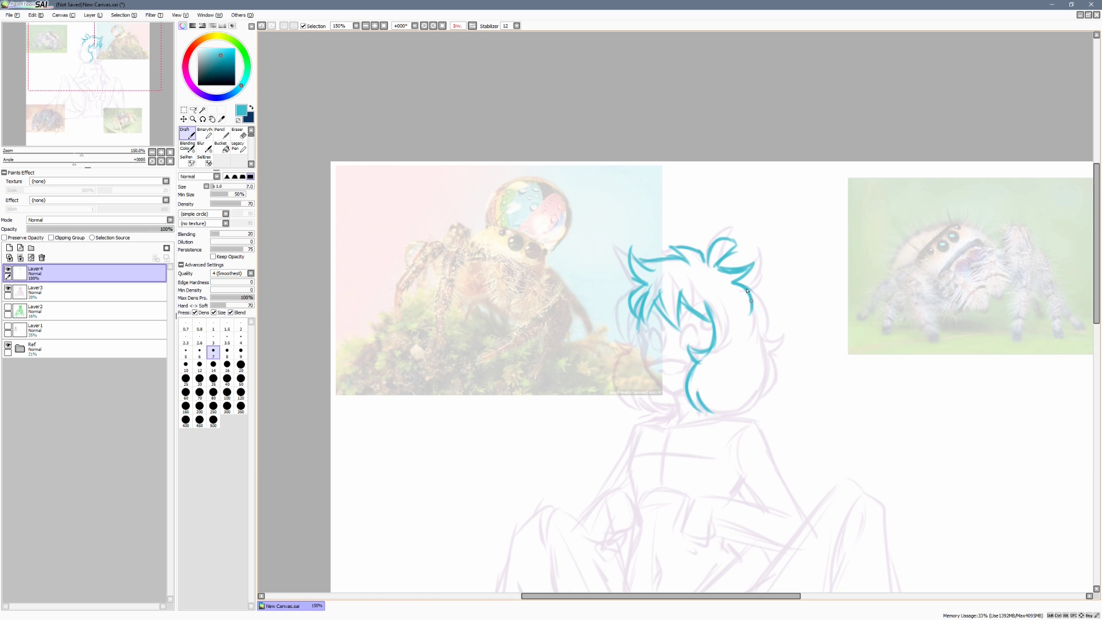
Draw the spiky outer hair edge down the right side of the head and undo the extra strokes at the lower curl
mouse_move(748, 287)
mouse_down()
mouse_move(755, 303)
mouse_move(778, 307)
mouse_move(765, 352)
mouse_up()
drag(699, 396, 735, 420)
mouse_move(713, 414)
mouse_down()
mouse_move(747, 418)
mouse_move(691, 393)
mouse_up()
key(ctrl+z)
key(ctrl+z)
key(ctrl+z)
Enlarge the eraser to size 35 and erase the lower part of the cheek-side hair lock
key(e)
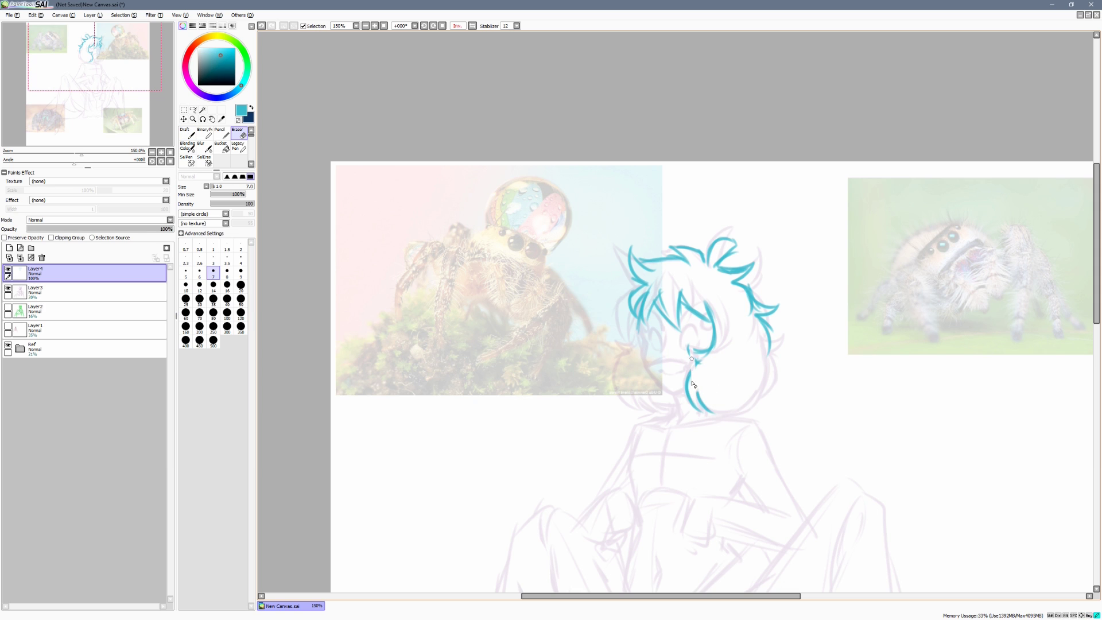
key(bracketright)
key(bracketright)
key(bracketright)
key(bracketright)
key(bracketright)
mouse_move(694, 353)
mouse_down()
mouse_move(697, 409)
mouse_move(720, 413)
mouse_move(716, 385)
mouse_up()
key(e)
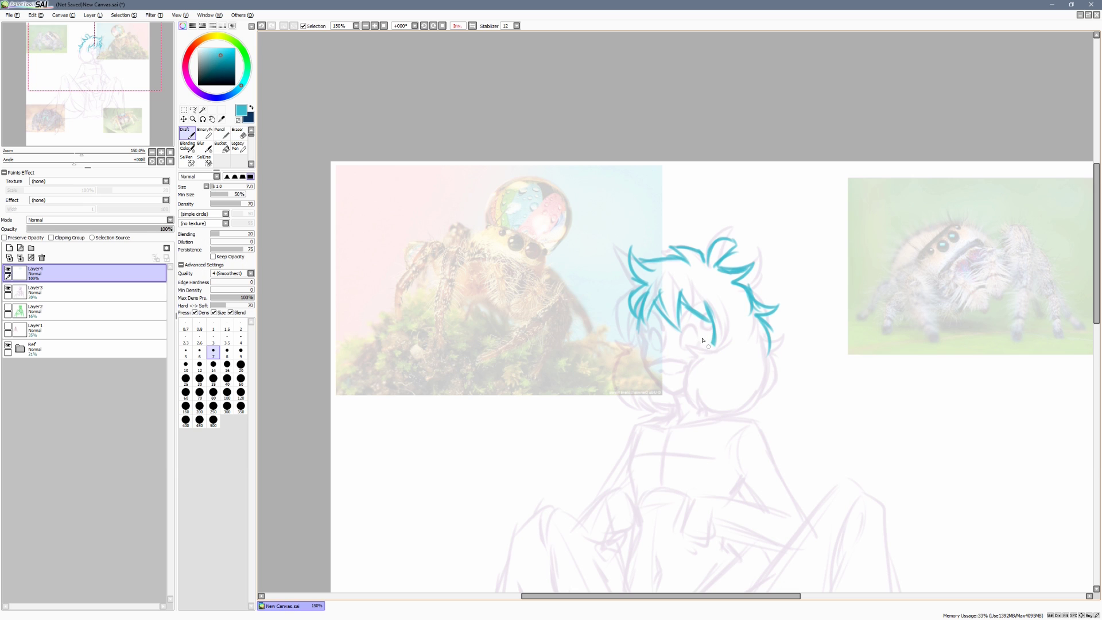
Rework the cheek-side lock, extend the right outer hair contour down to the bob's bottom edge, and erase the messy lower curl
mouse_move(714, 338)
mouse_down()
mouse_move(686, 385)
mouse_move(716, 417)
mouse_move(710, 392)
mouse_move(714, 416)
mouse_move(698, 397)
mouse_move(711, 396)
mouse_move(714, 417)
mouse_move(749, 372)
mouse_move(696, 349)
mouse_move(693, 381)
mouse_move(722, 399)
mouse_up()
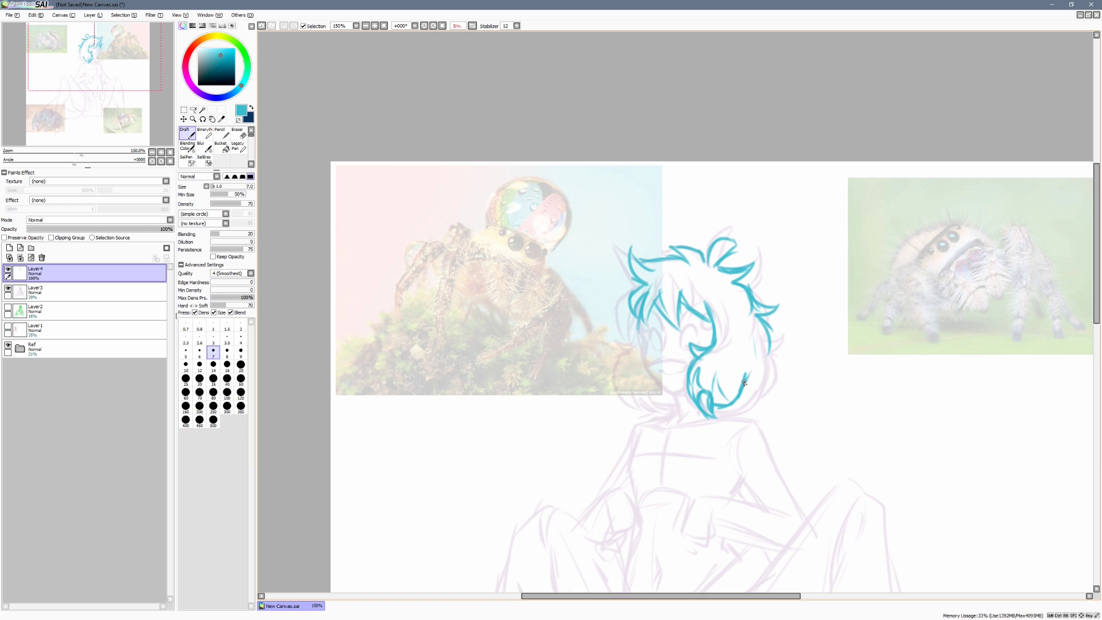
key(e)
drag(745, 373, 742, 412)
key(n)
mouse_move(765, 348)
mouse_down()
mouse_move(765, 378)
mouse_move(745, 405)
mouse_move(721, 412)
mouse_up()
key(e)
mouse_move(698, 395)
mouse_down()
mouse_move(696, 377)
mouse_move(696, 414)
mouse_move(713, 420)
mouse_up()
key(e)
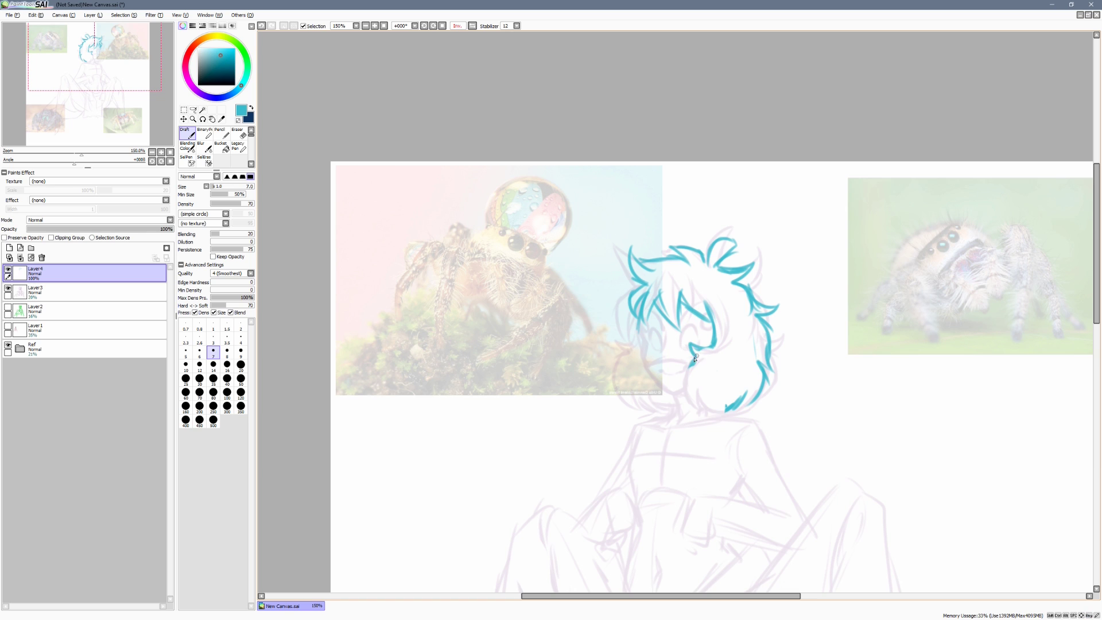
Close the right side of the bob with a jagged inner lock and sketch the rounded lower hair on the left side
mouse_move(696, 358)
mouse_down()
mouse_move(699, 391)
mouse_move(702, 374)
mouse_move(686, 399)
mouse_move(698, 379)
mouse_move(710, 406)
mouse_move(743, 393)
mouse_up()
drag(648, 387, 663, 398)
mouse_move(628, 351)
mouse_down()
mouse_move(617, 396)
mouse_move(613, 372)
mouse_move(663, 398)
mouse_up()
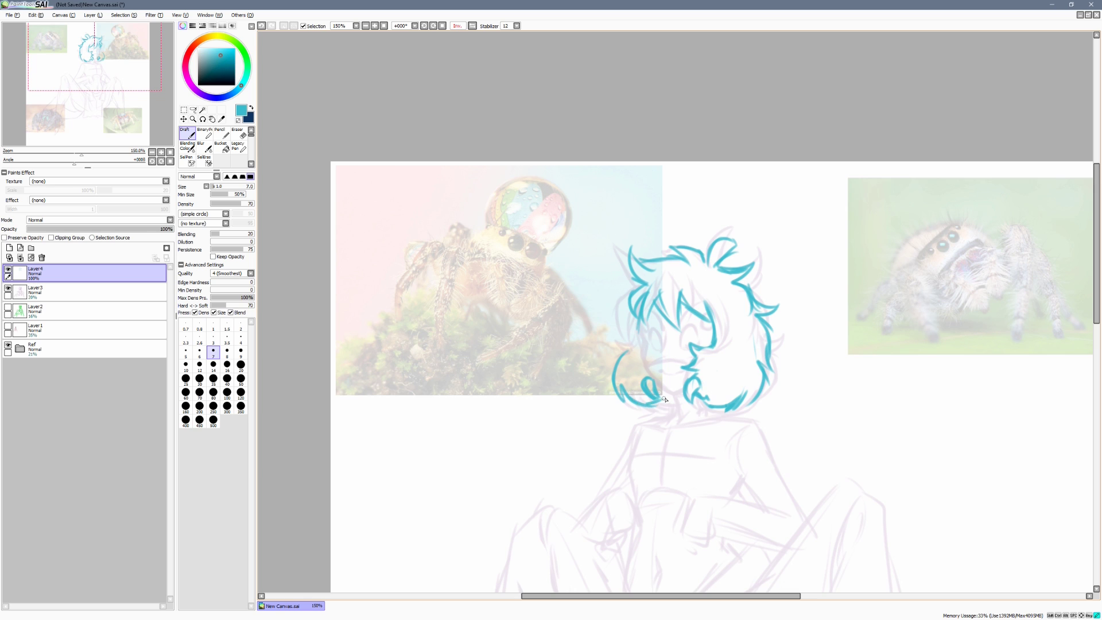
Refine the left side of the bob with spiky outer strokes, joining it to the fringe with extra tufts near the temple
mouse_move(619, 338)
mouse_down()
mouse_move(613, 390)
mouse_move(662, 404)
mouse_move(675, 394)
mouse_up()
mouse_move(640, 332)
mouse_down()
mouse_move(632, 323)
mouse_move(635, 345)
mouse_move(618, 315)
mouse_move(635, 357)
mouse_move(598, 340)
mouse_move(607, 334)
mouse_up()
key(ctrl+z)
key(l)
drag(630, 355, 622, 348)
key(ctrl+d)
key(b)
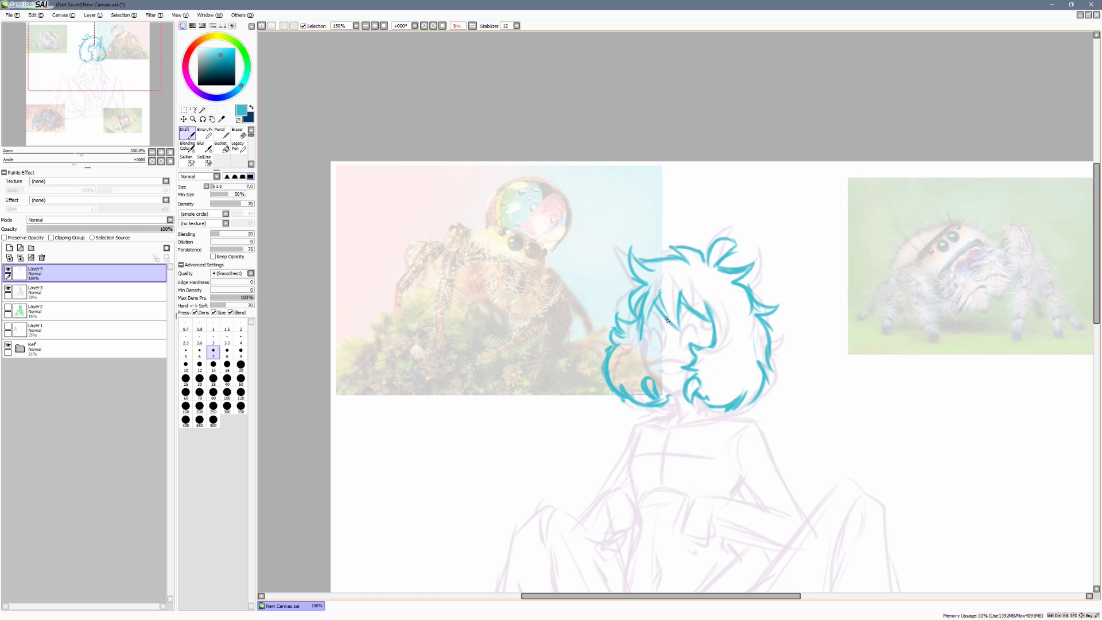
mouse_move(640, 280)
mouse_down()
mouse_move(615, 299)
mouse_move(626, 313)
mouse_up()
Draw the large round eyes and a smaller eye beside them under the fringe, undoing the misplaced strokes
drag(927, 230, 919, 227)
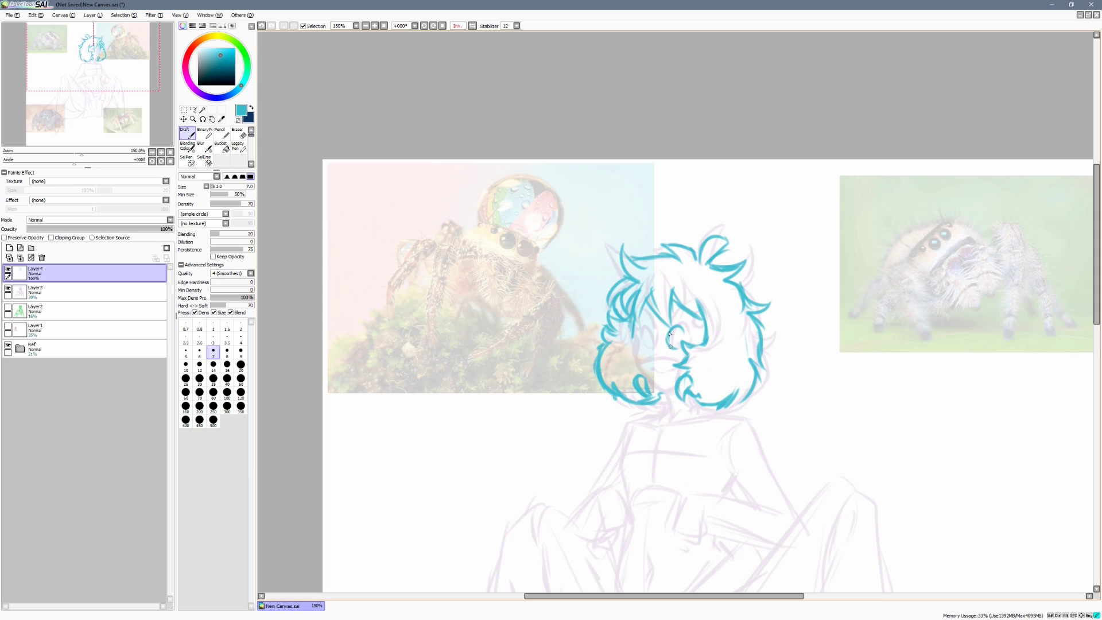
mouse_move(684, 331)
mouse_down()
mouse_move(680, 349)
mouse_move(695, 320)
mouse_move(686, 331)
mouse_move(696, 335)
mouse_move(647, 328)
mouse_move(643, 351)
mouse_move(630, 330)
mouse_up()
key(ctrl+z)
mouse_move(670, 345)
mouse_down()
mouse_move(672, 328)
mouse_move(717, 298)
mouse_up()
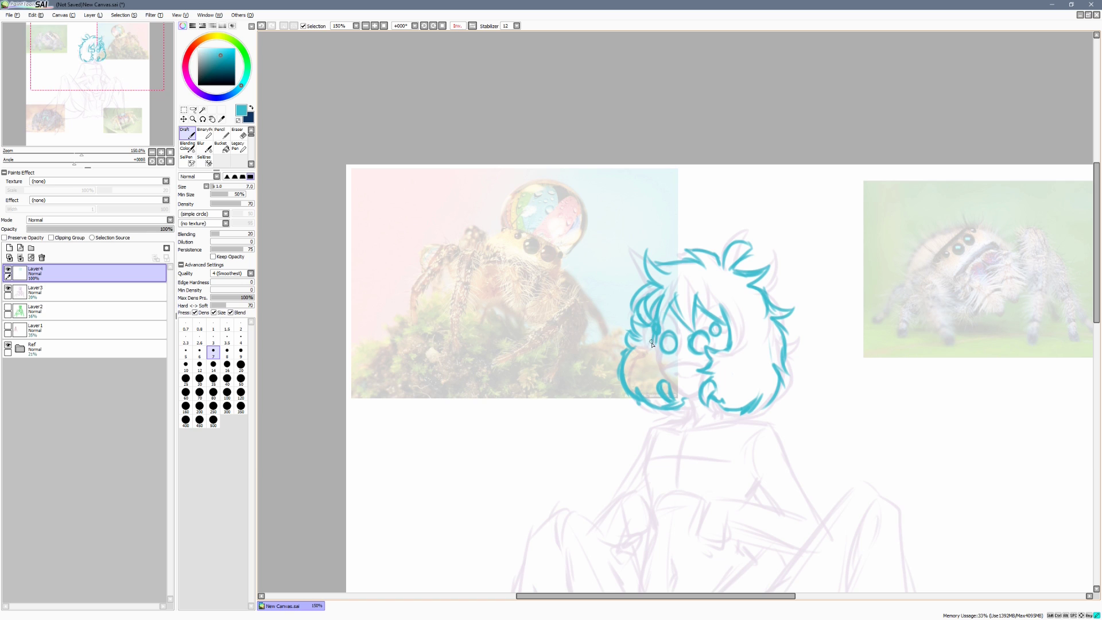
key(ctrl+z)
Erase the hair lines crowding the sides of the eyes and draw short connecting details beside and between them
key(e)
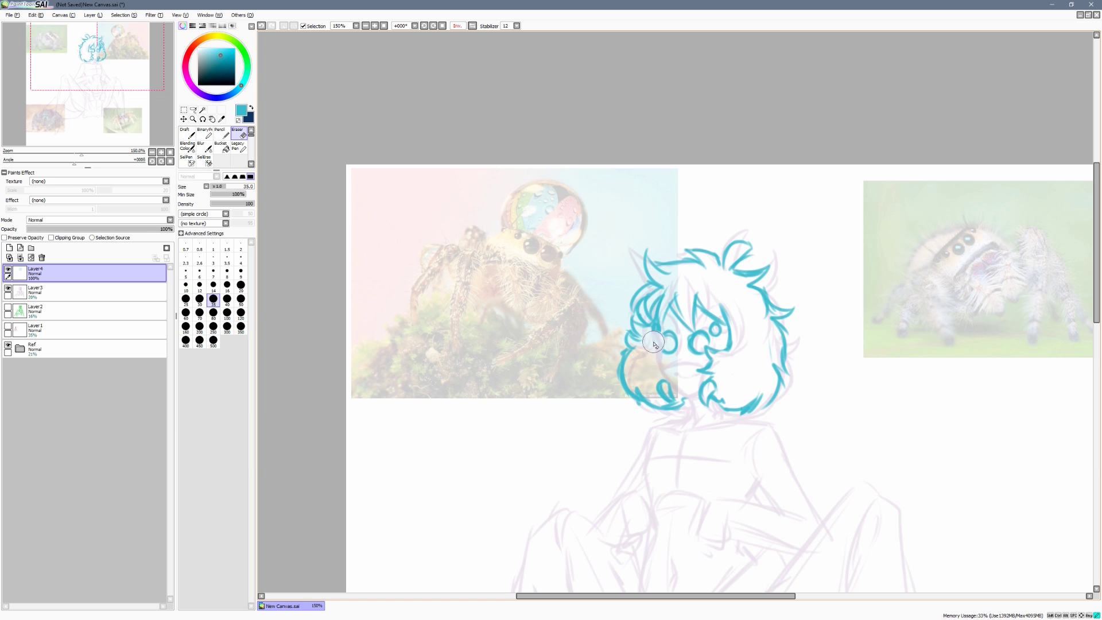
mouse_move(657, 342)
mouse_down()
mouse_move(656, 353)
mouse_move(734, 336)
mouse_up()
key(e)
drag(655, 341, 665, 345)
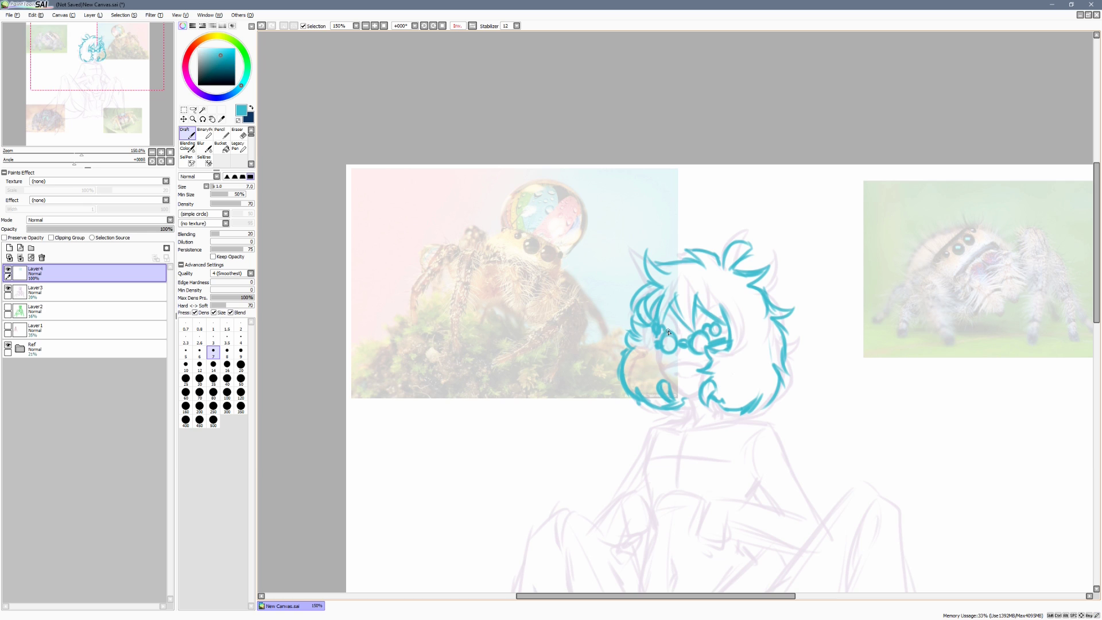
Sketch the V-shaped neckline below the chin and the pointed collar spreading to the left shoulder
scroll(855, 297, down, 2)
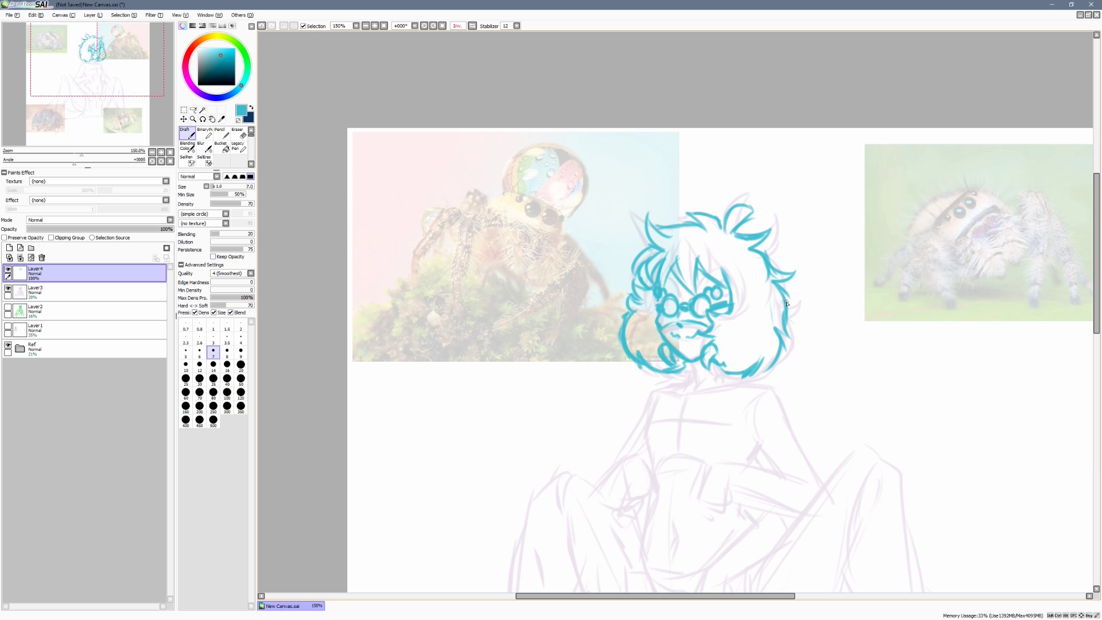
drag(785, 302, 768, 282)
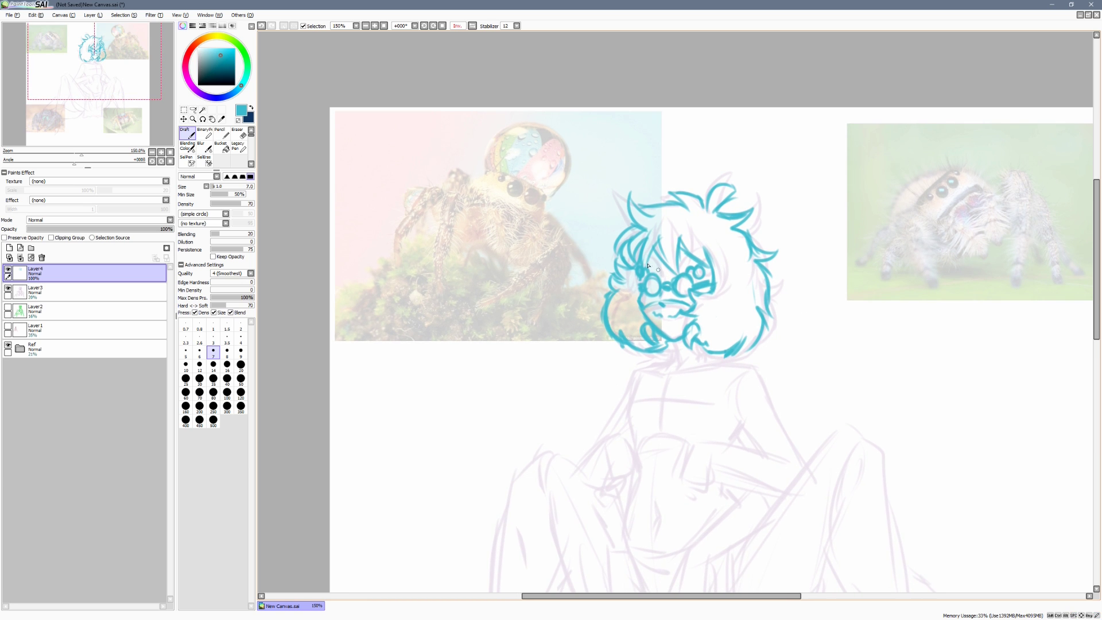
key(Page_Down)
drag(802, 272, 810, 220)
key(Page_Up)
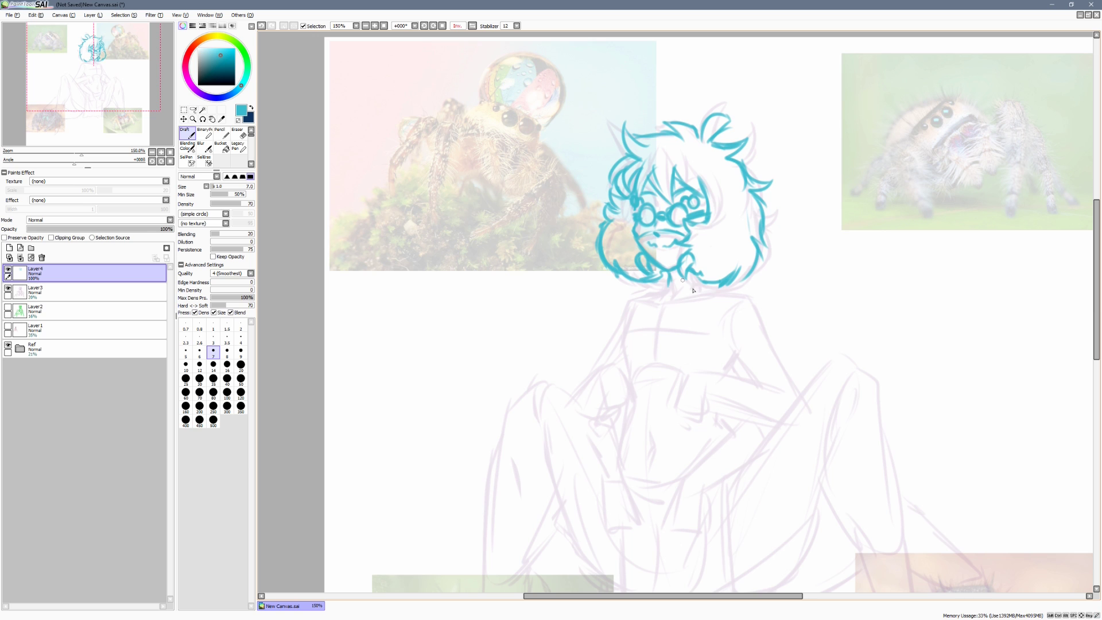
drag(667, 287, 661, 281)
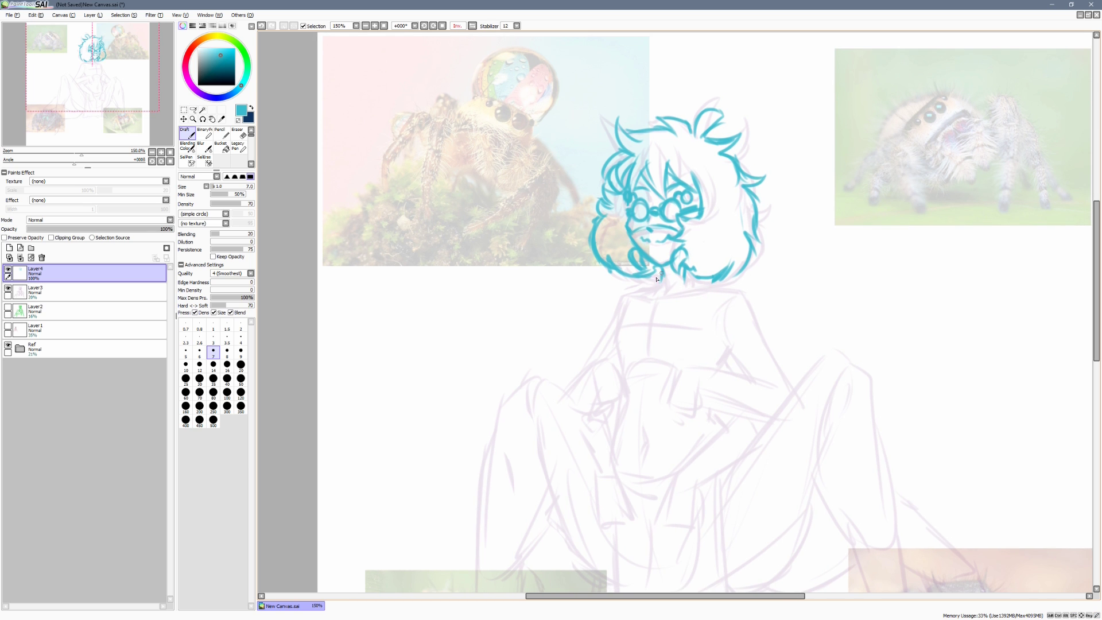
key(Page_Down)
key(Page_Up)
drag(836, 316, 813, 334)
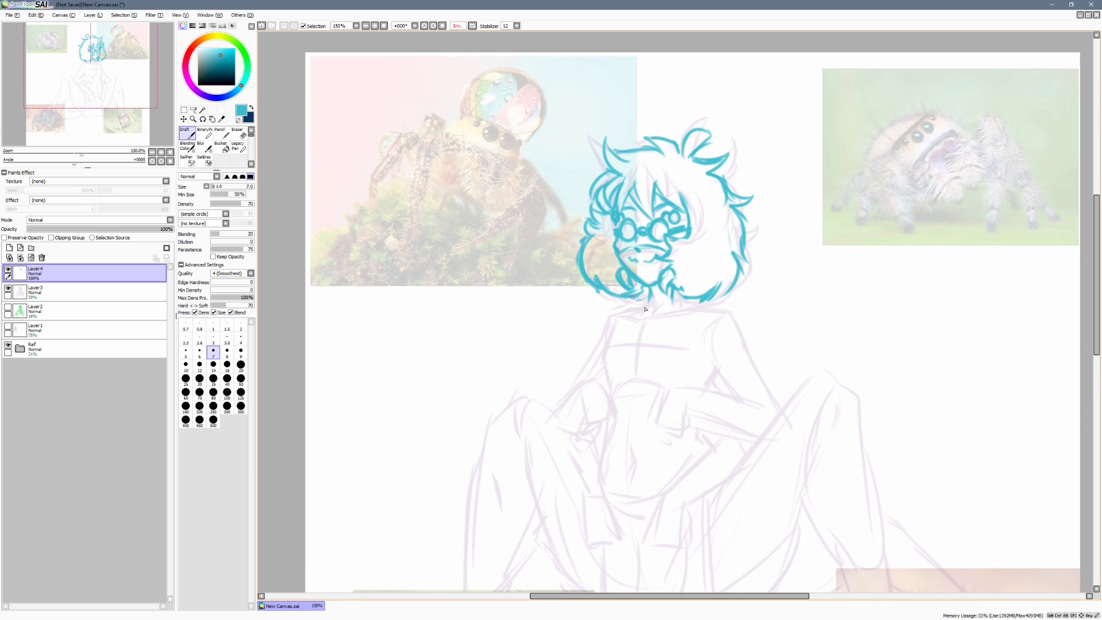
mouse_move(639, 311)
mouse_down()
mouse_move(677, 301)
mouse_move(667, 314)
mouse_move(629, 298)
mouse_move(644, 297)
mouse_move(645, 334)
mouse_move(674, 306)
mouse_up()
mouse_move(681, 303)
mouse_down()
mouse_move(652, 327)
mouse_move(630, 295)
mouse_move(595, 329)
mouse_up()
drag(598, 326, 619, 356)
Draw the long open jacket lapels running down both sides of the chest, with the collar point on the right
drag(637, 299, 627, 385)
drag(618, 336, 620, 412)
drag(671, 310, 643, 419)
mouse_move(704, 316)
mouse_down()
mouse_move(660, 370)
mouse_move(644, 425)
mouse_move(735, 291)
mouse_up()
drag(625, 347, 621, 426)
mouse_move(636, 318)
mouse_down()
mouse_move(669, 309)
mouse_move(643, 340)
mouse_up()
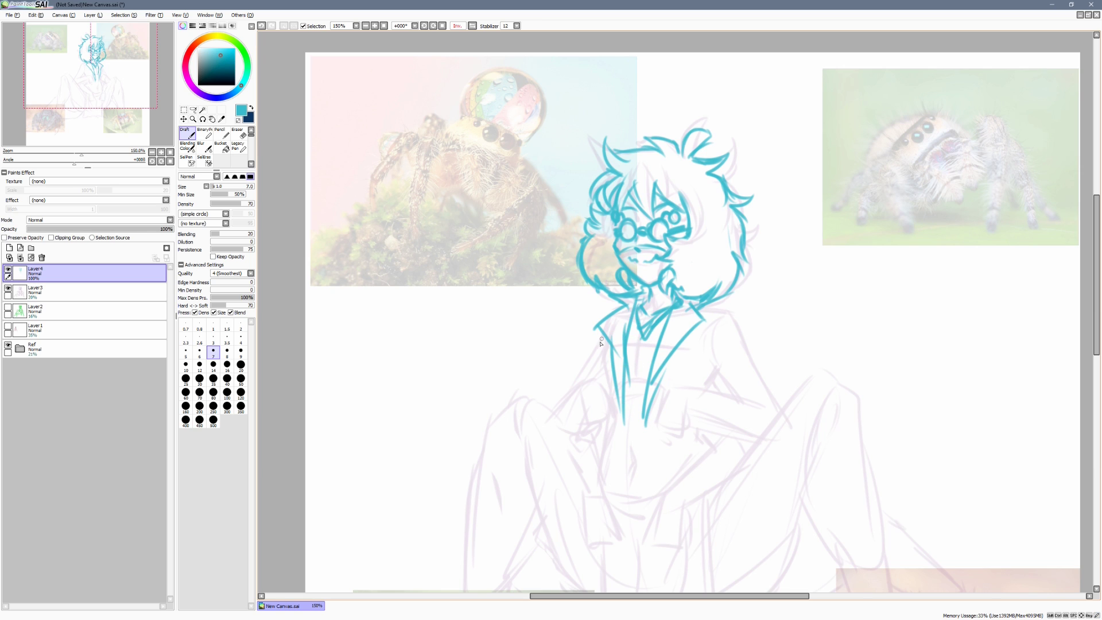
Draw the right shoulder and the bent right sleeve, including the elbow, forearm and wide cuff
drag(698, 308, 735, 311)
mouse_move(714, 361)
mouse_down()
mouse_move(732, 308)
mouse_move(775, 410)
mouse_move(734, 395)
mouse_move(755, 421)
mouse_move(711, 352)
mouse_move(736, 395)
mouse_move(702, 393)
mouse_move(707, 448)
mouse_up()
mouse_move(700, 394)
mouse_down()
mouse_move(707, 454)
mouse_move(720, 409)
mouse_move(748, 408)
mouse_up()
drag(711, 446, 775, 457)
drag(768, 390, 781, 443)
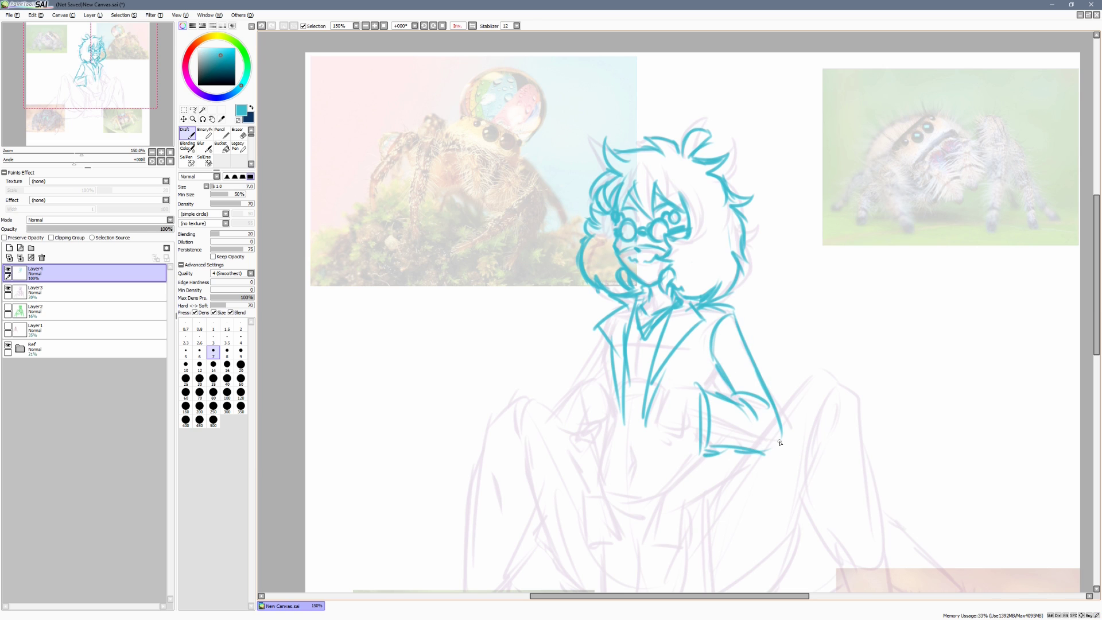
Sketch the left arm and both clawed upper hands, and hatch the shadow inside the right elbow
mouse_move(575, 410)
mouse_down()
mouse_move(624, 390)
mouse_move(631, 362)
mouse_move(642, 370)
mouse_move(602, 392)
mouse_up()
mouse_move(660, 308)
mouse_down()
mouse_move(618, 367)
mouse_move(662, 340)
mouse_move(654, 364)
mouse_move(641, 371)
mouse_move(638, 362)
mouse_move(648, 370)
mouse_move(631, 397)
mouse_move(652, 382)
mouse_move(664, 391)
mouse_move(644, 388)
mouse_move(659, 384)
mouse_move(664, 398)
mouse_move(661, 417)
mouse_move(649, 400)
mouse_move(630, 422)
mouse_up()
mouse_move(748, 370)
mouse_down()
mouse_move(726, 371)
mouse_move(705, 403)
mouse_move(711, 433)
mouse_up()
mouse_move(719, 434)
mouse_down()
mouse_move(717, 408)
mouse_move(732, 435)
mouse_up()
mouse_move(729, 422)
mouse_down()
mouse_move(758, 352)
mouse_move(748, 369)
mouse_move(769, 376)
mouse_up()
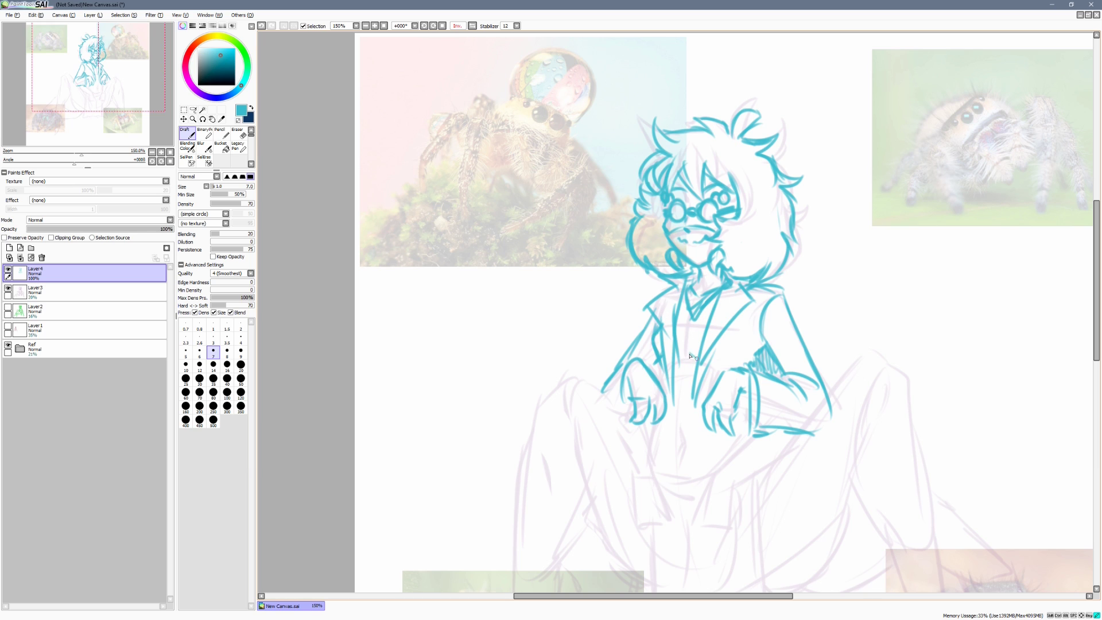
Extend the jacket's front edges past the hands and draw its pointed lower hem on the right side
drag(706, 381, 699, 372)
drag(664, 337, 654, 423)
drag(688, 365, 707, 443)
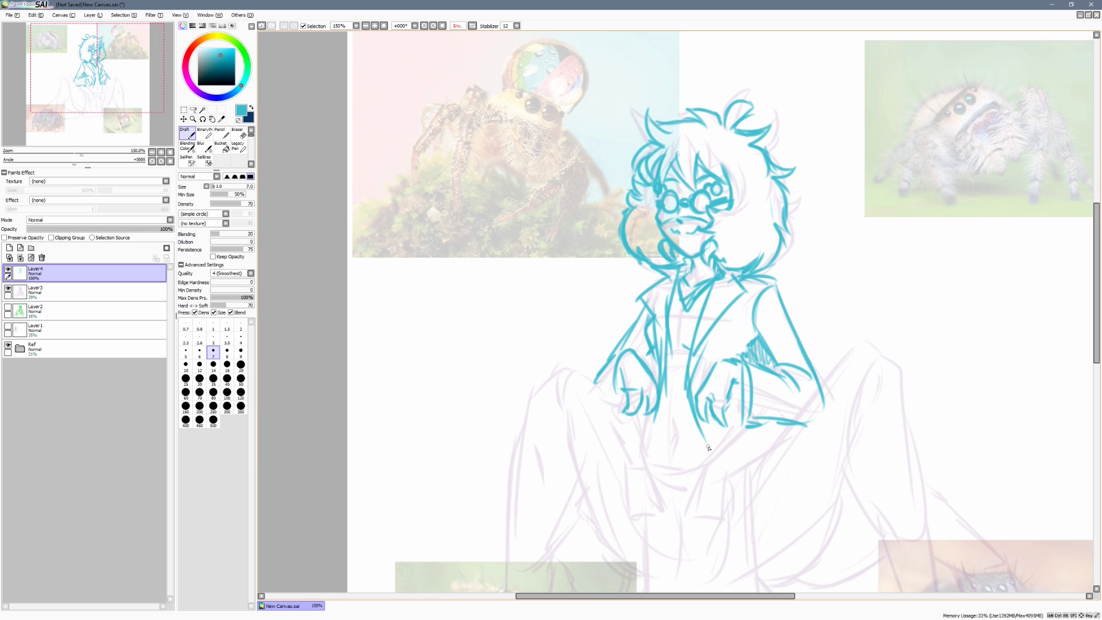
key(ctrl+z)
key(ctrl+z)
mouse_move(692, 344)
mouse_down()
mouse_move(699, 418)
mouse_move(720, 442)
mouse_up()
mouse_move(703, 453)
mouse_down()
mouse_move(724, 453)
mouse_move(736, 489)
mouse_move(788, 430)
mouse_up()
mouse_move(740, 487)
mouse_down()
mouse_move(777, 447)
mouse_move(748, 462)
mouse_move(741, 482)
mouse_up()
Draw the jacket's lower hem under the left hand and refine the lines of that hand and cuff
drag(637, 415, 662, 469)
drag(613, 451, 618, 471)
drag(615, 421, 619, 456)
mouse_move(624, 365)
mouse_down()
mouse_move(622, 403)
mouse_move(599, 406)
mouse_move(618, 410)
mouse_move(633, 393)
mouse_up()
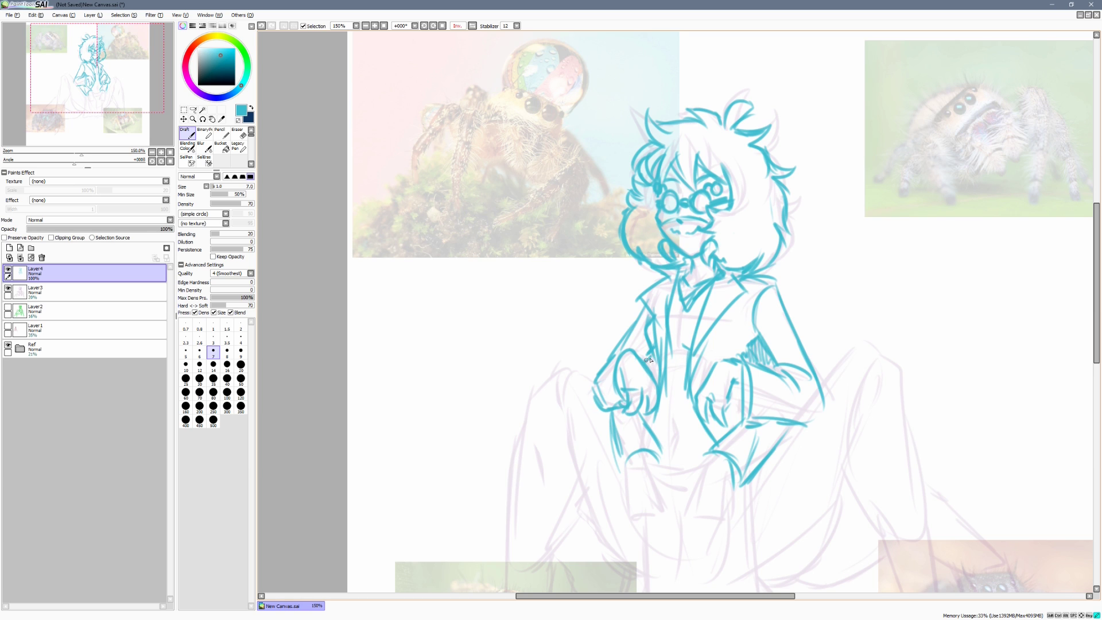
Mirror the canvas view and draw the shirt's centre line and curved waistline between the jacket fronts
key(h)
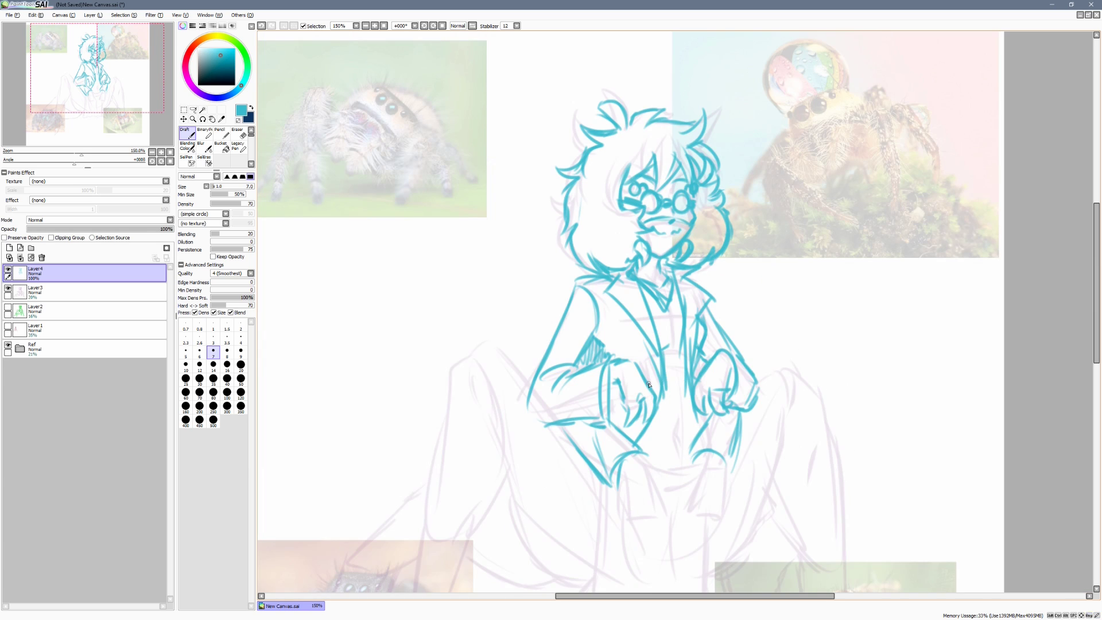
drag(814, 339, 873, 263)
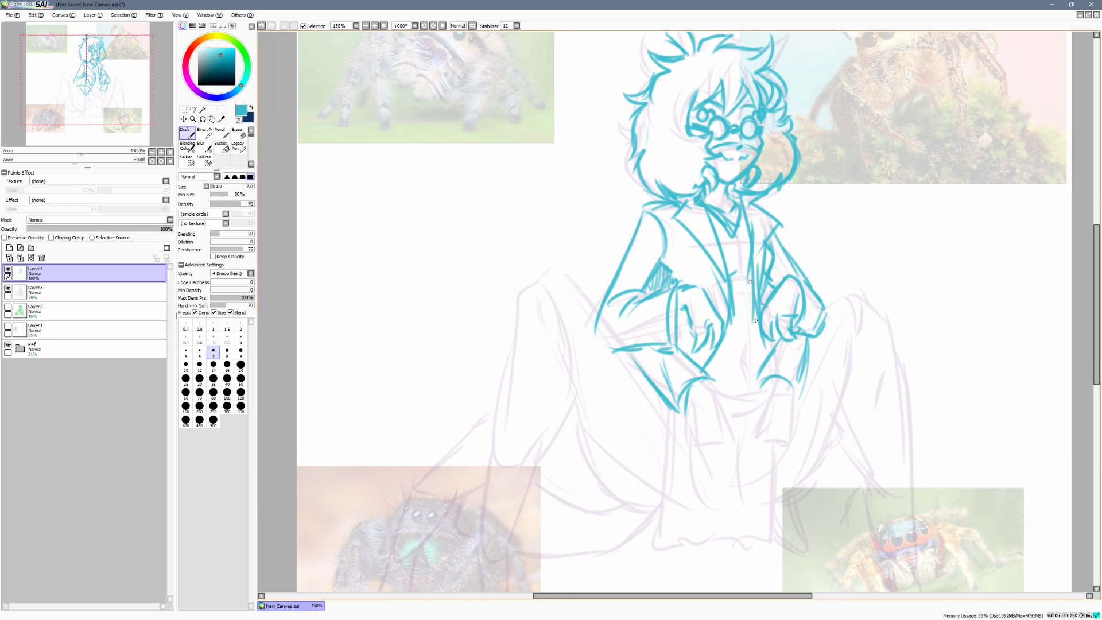
mouse_move(755, 313)
mouse_down()
mouse_move(746, 362)
mouse_move(756, 365)
mouse_move(716, 379)
mouse_move(739, 382)
mouse_move(720, 377)
mouse_move(729, 384)
mouse_move(750, 321)
mouse_up()
key(Page_Down)
key(Page_Down)
key(Page_Up)
mouse_move(846, 275)
mouse_down()
mouse_move(823, 291)
mouse_move(821, 274)
mouse_up()
key(Page_Up)
drag(739, 368, 770, 327)
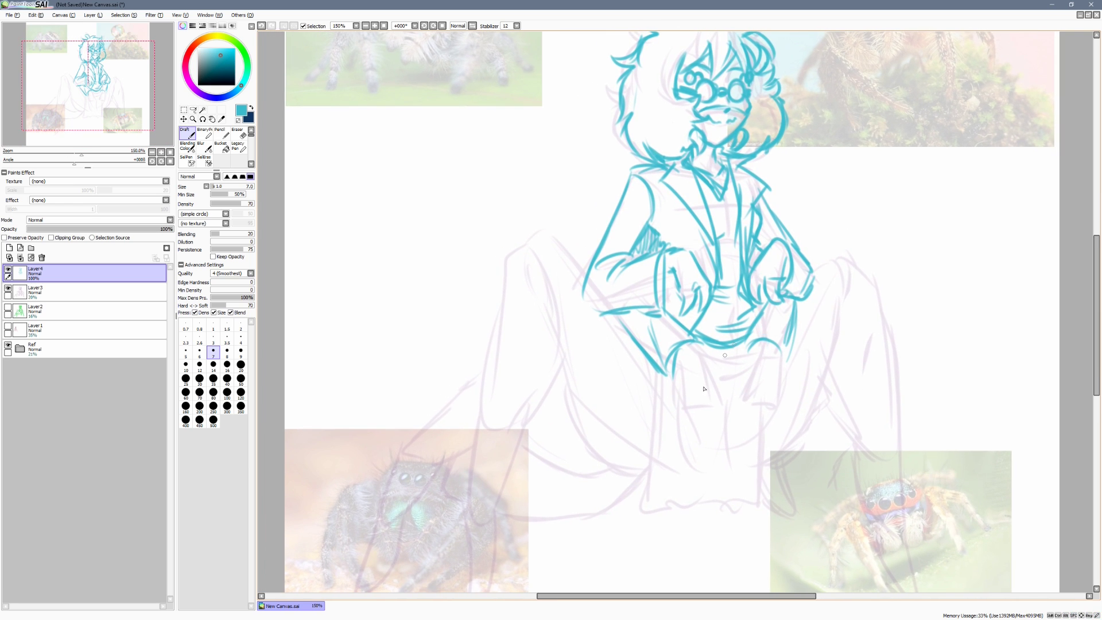
Draw the left edge of the hanging front cloth and the lower pair of clawed hands over it
drag(662, 373, 660, 515)
mouse_move(693, 339)
mouse_down()
mouse_move(707, 370)
mouse_move(676, 357)
mouse_move(677, 389)
mouse_move(710, 377)
mouse_move(711, 416)
mouse_move(703, 424)
mouse_move(694, 394)
mouse_move(678, 425)
mouse_up()
mouse_move(680, 386)
mouse_down()
mouse_move(680, 419)
mouse_move(693, 394)
mouse_move(705, 413)
mouse_up()
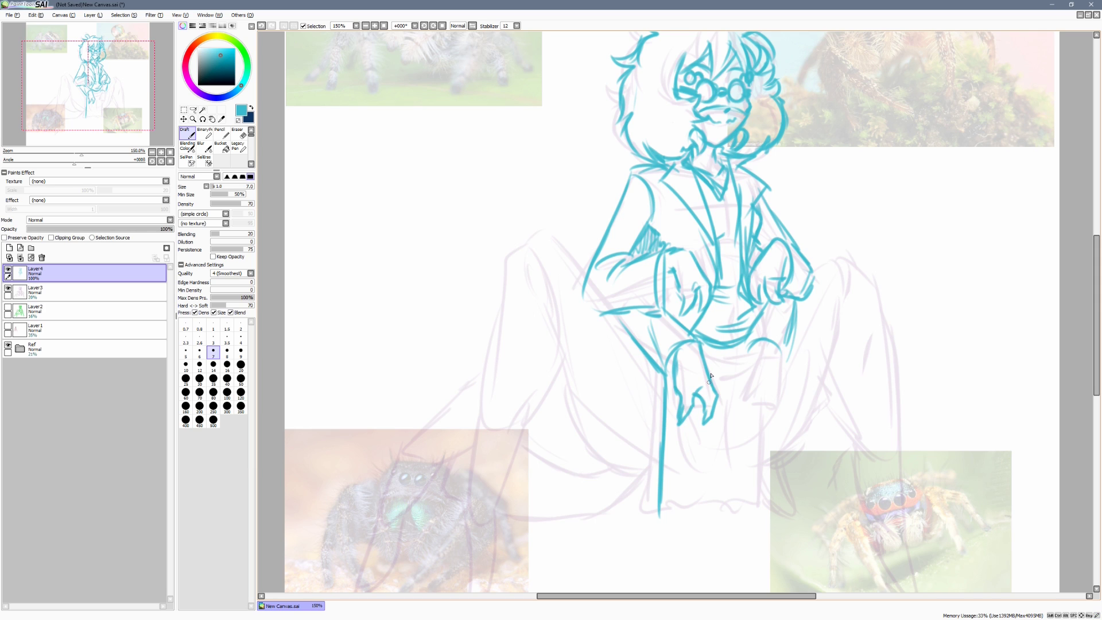
mouse_move(752, 340)
mouse_down()
mouse_move(737, 396)
mouse_move(749, 413)
mouse_move(758, 382)
mouse_move(780, 408)
mouse_move(774, 347)
mouse_move(775, 388)
mouse_up()
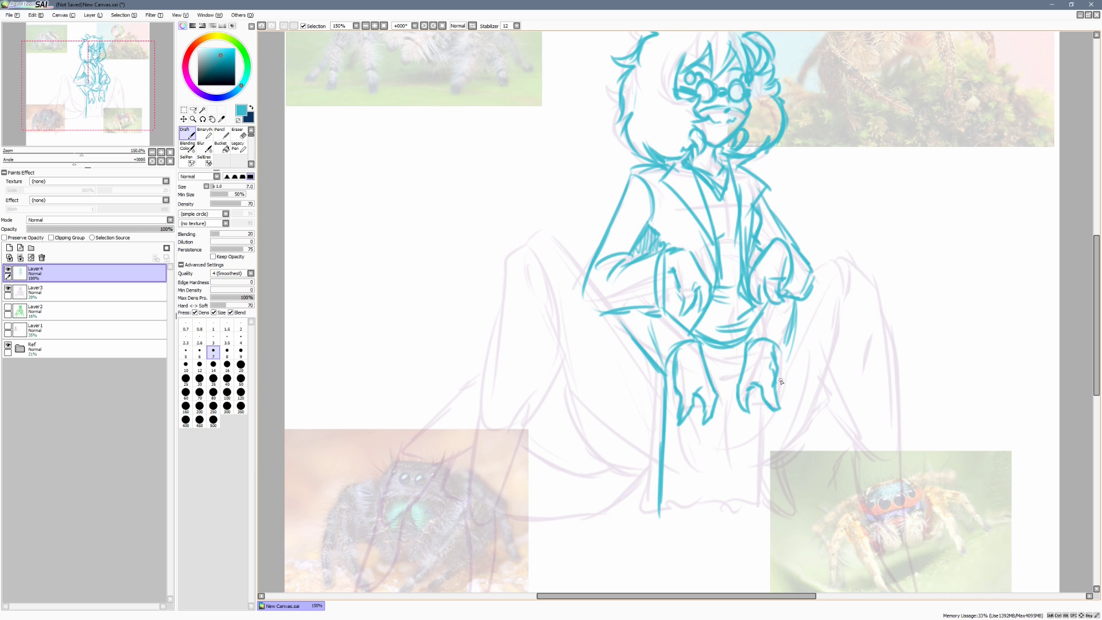
Finish the hanging front cloth with a wavy bottom hem, a right edge and long vertical folds
scroll(772, 354, down, 3)
scroll(820, 346, up, 3)
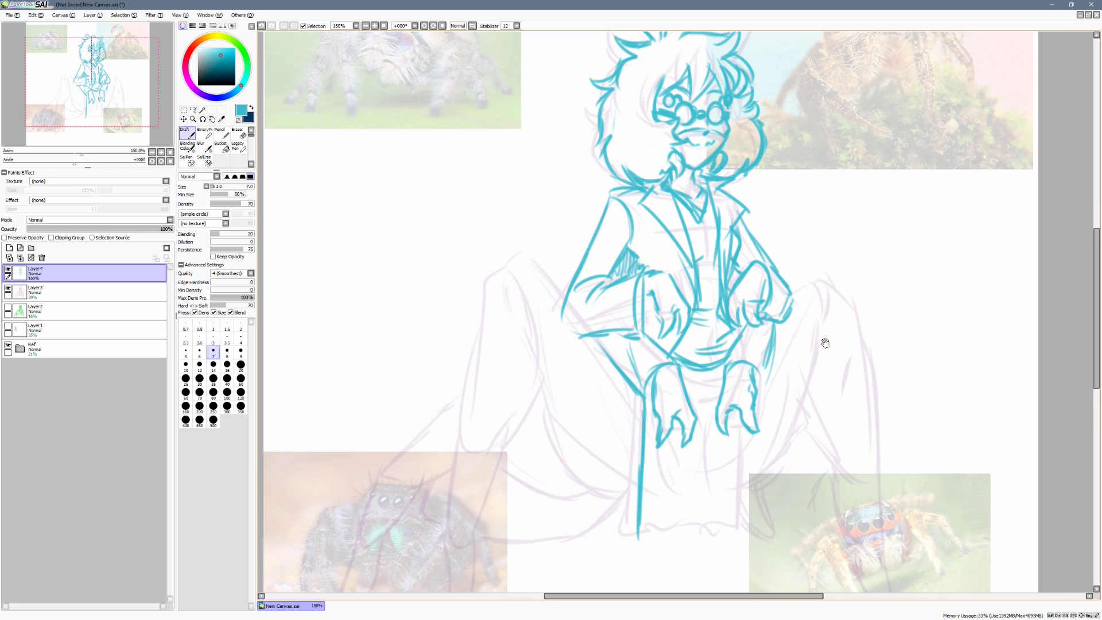
drag(637, 299, 653, 323)
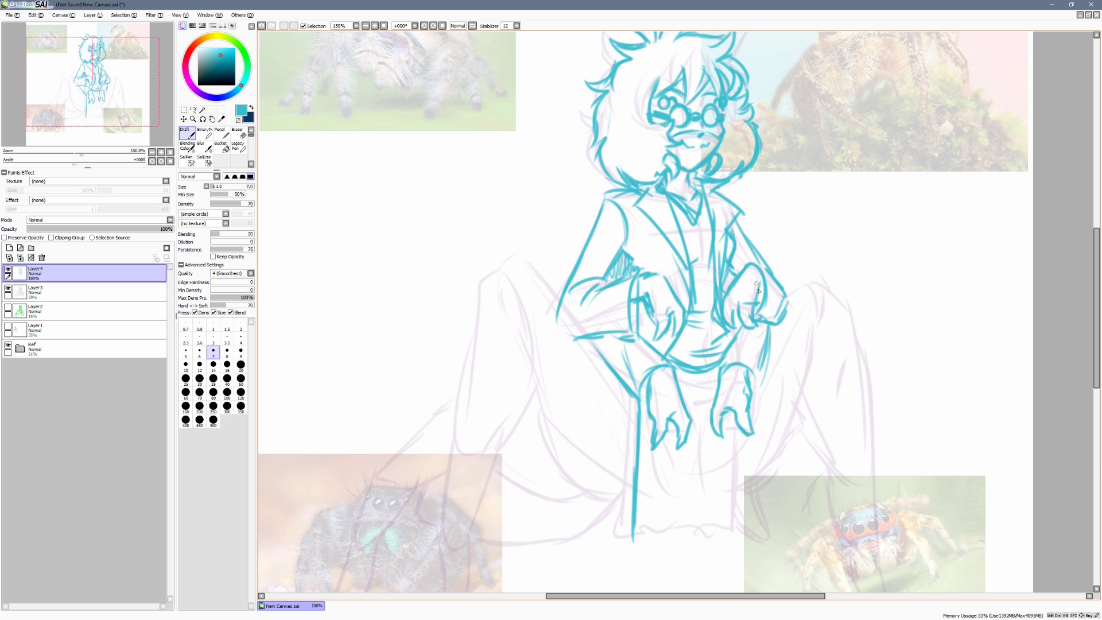
scroll(757, 287, down, 2)
drag(822, 271, 785, 288)
scroll(786, 285, up, 1)
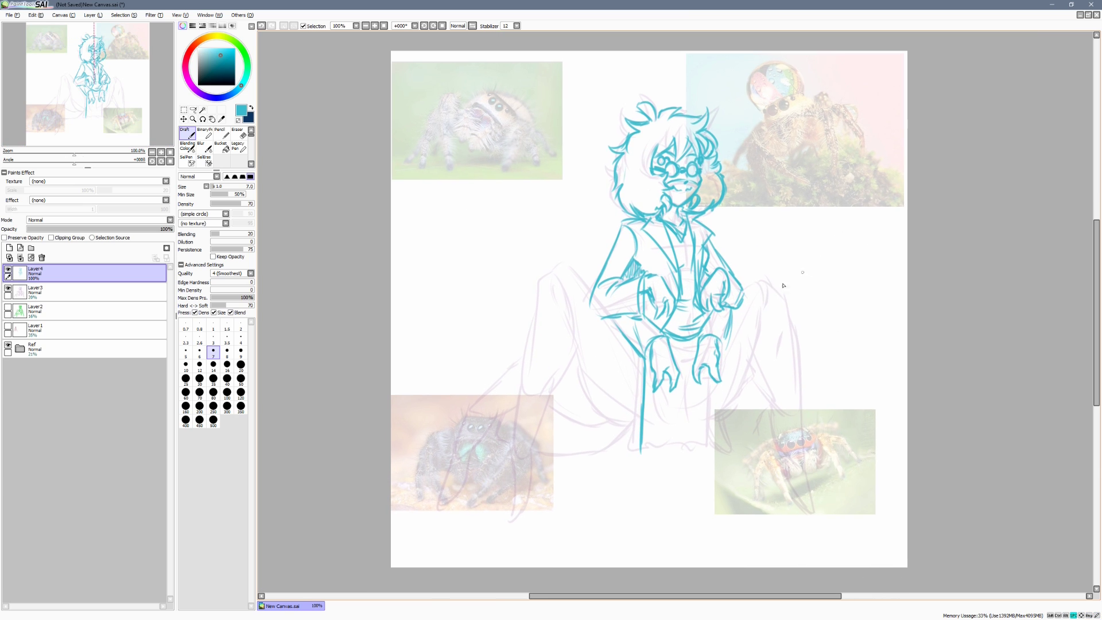
drag(639, 459, 670, 460)
drag(715, 380, 715, 433)
key(ctrl+z)
drag(715, 381, 714, 437)
mouse_move(713, 396)
mouse_down()
mouse_move(710, 447)
mouse_move(682, 458)
mouse_up()
drag(665, 395, 665, 433)
mouse_move(700, 380)
mouse_down()
mouse_move(694, 448)
mouse_move(680, 463)
mouse_move(703, 448)
mouse_up()
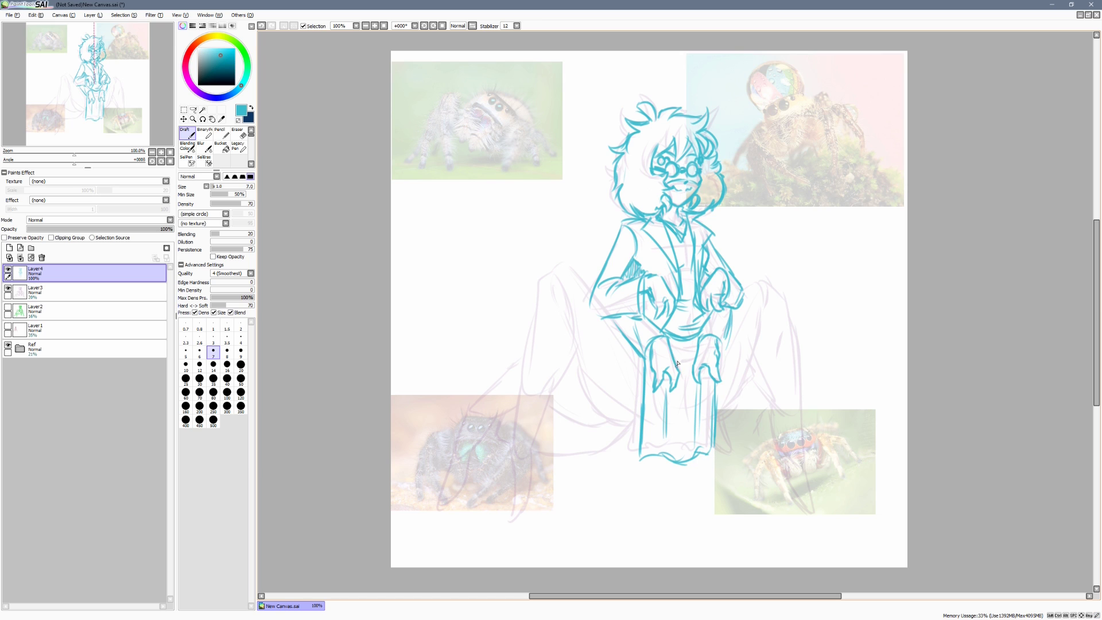
Sketch the tops of both raised knees and outline the left front leg's upper segment down to its lower joint
mouse_move(669, 340)
mouse_down()
mouse_move(694, 346)
mouse_move(757, 321)
mouse_up()
key(space)
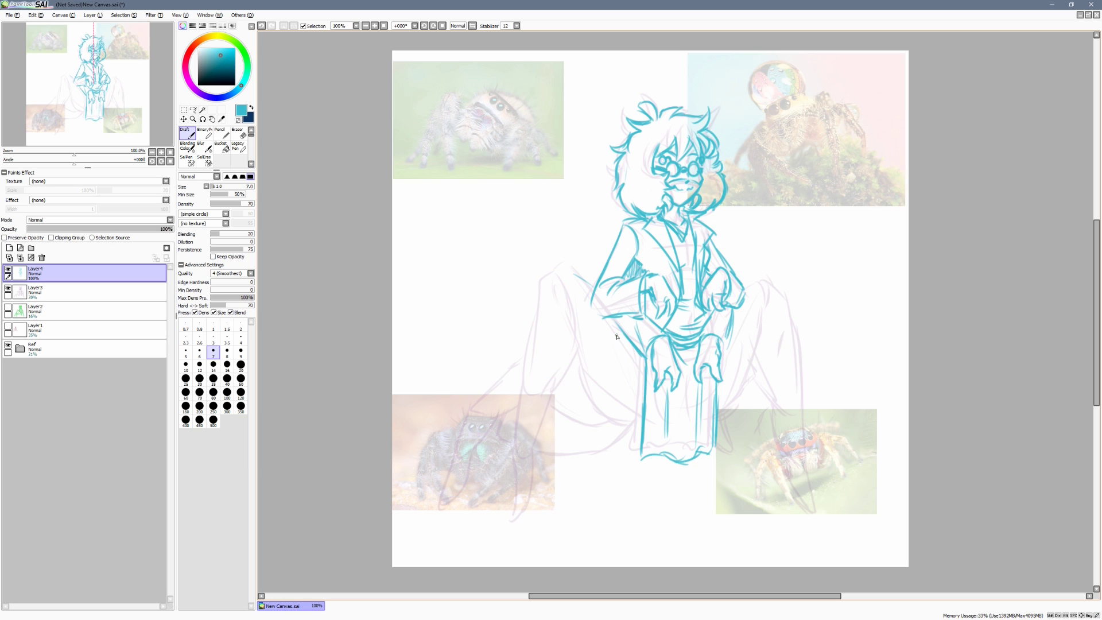
drag(571, 274, 594, 287)
drag(744, 284, 788, 285)
drag(612, 257, 619, 276)
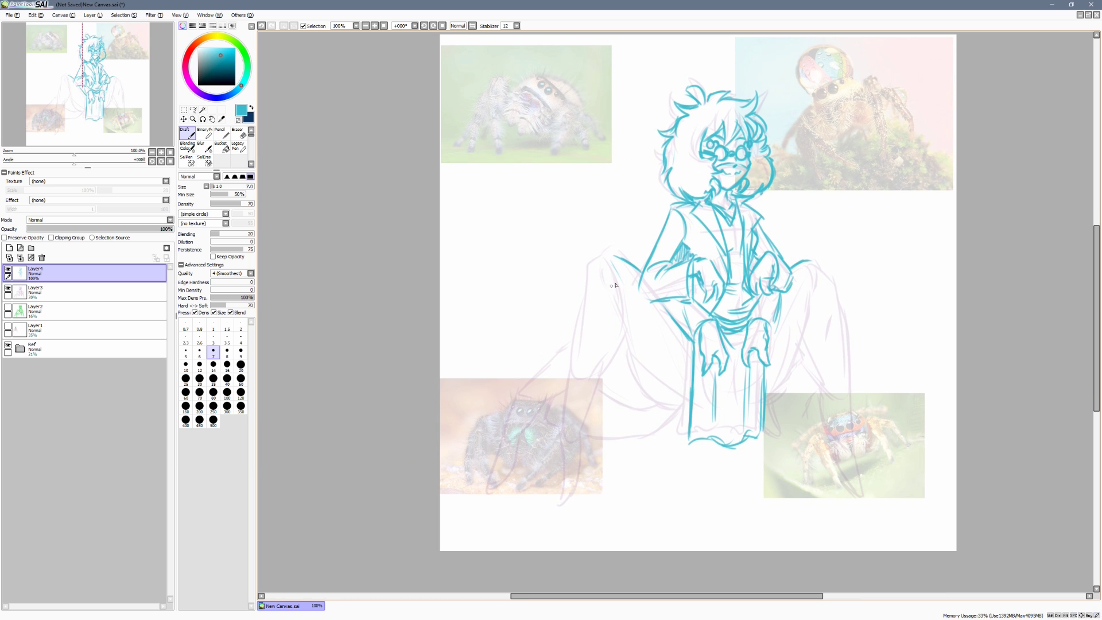
mouse_move(612, 263)
mouse_down()
mouse_move(630, 303)
mouse_move(614, 269)
mouse_move(621, 321)
mouse_move(676, 302)
mouse_move(638, 260)
mouse_move(624, 263)
mouse_move(610, 376)
mouse_up()
drag(652, 332, 617, 380)
Draw the curved underside of the left thigh and the right thigh's inner curve towards the front cloth
drag(833, 347, 776, 337)
mouse_move(595, 326)
mouse_down()
mouse_move(625, 399)
mouse_move(662, 400)
mouse_up()
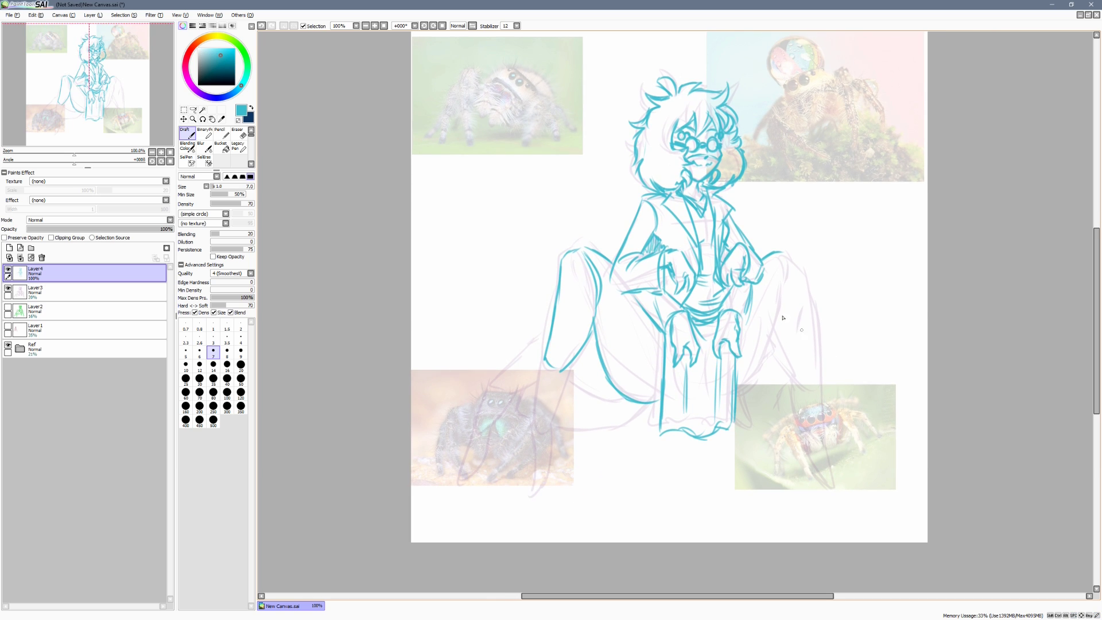
key(ctrl+z)
mouse_move(783, 253)
mouse_down()
mouse_move(789, 287)
mouse_move(789, 271)
mouse_move(776, 350)
mouse_move(764, 389)
mouse_move(745, 402)
mouse_up()
key(space)
drag(838, 327, 874, 284)
Draw the left front leg's lower segments and clawed foot, undoing the misplaced strokes
mouse_move(580, 318)
mouse_down()
mouse_move(571, 382)
mouse_move(601, 352)
mouse_move(602, 326)
mouse_move(590, 382)
mouse_move(564, 385)
mouse_move(571, 378)
mouse_move(574, 440)
mouse_up()
drag(585, 382, 590, 435)
key(ctrl+z)
key(ctrl+z)
key(ctrl+z)
mouse_move(568, 393)
mouse_down()
mouse_move(561, 441)
mouse_move(586, 423)
mouse_move(554, 442)
mouse_move(567, 438)
mouse_up()
key(ctrl+z)
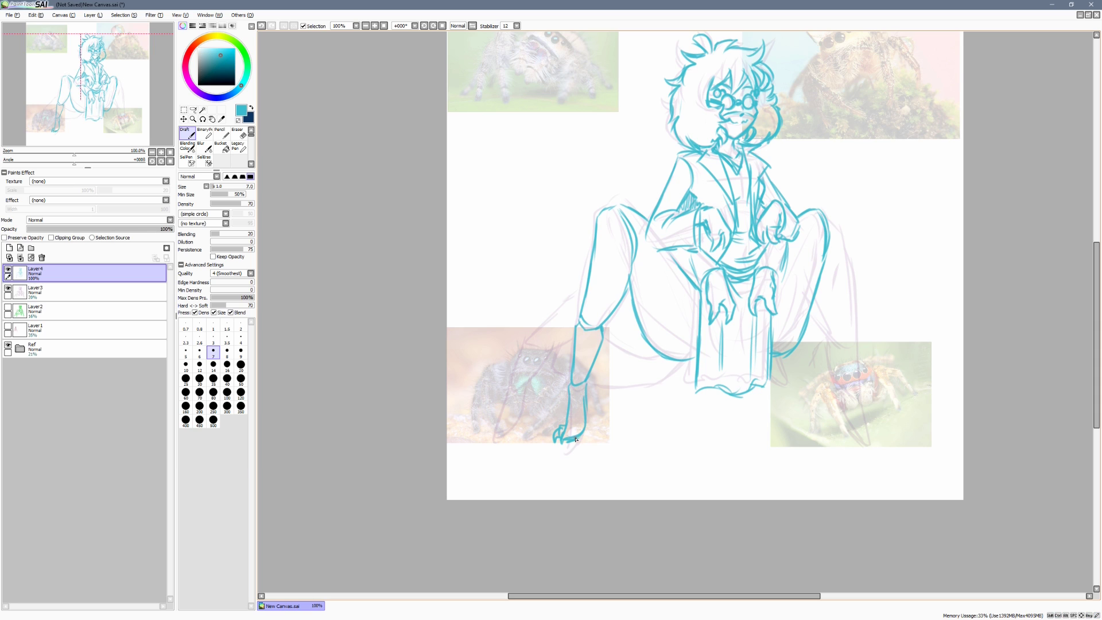
Outline the right front leg from knee to joint and add its lower segment and clawed foot
drag(888, 361, 867, 364)
mouse_move(802, 212)
mouse_down()
mouse_move(829, 279)
mouse_move(828, 307)
mouse_up()
mouse_move(808, 313)
mouse_down()
mouse_move(799, 305)
mouse_move(822, 314)
mouse_up()
mouse_move(830, 240)
mouse_down()
mouse_move(832, 293)
mouse_move(807, 316)
mouse_move(821, 319)
mouse_move(833, 301)
mouse_move(805, 332)
mouse_move(823, 366)
mouse_up()
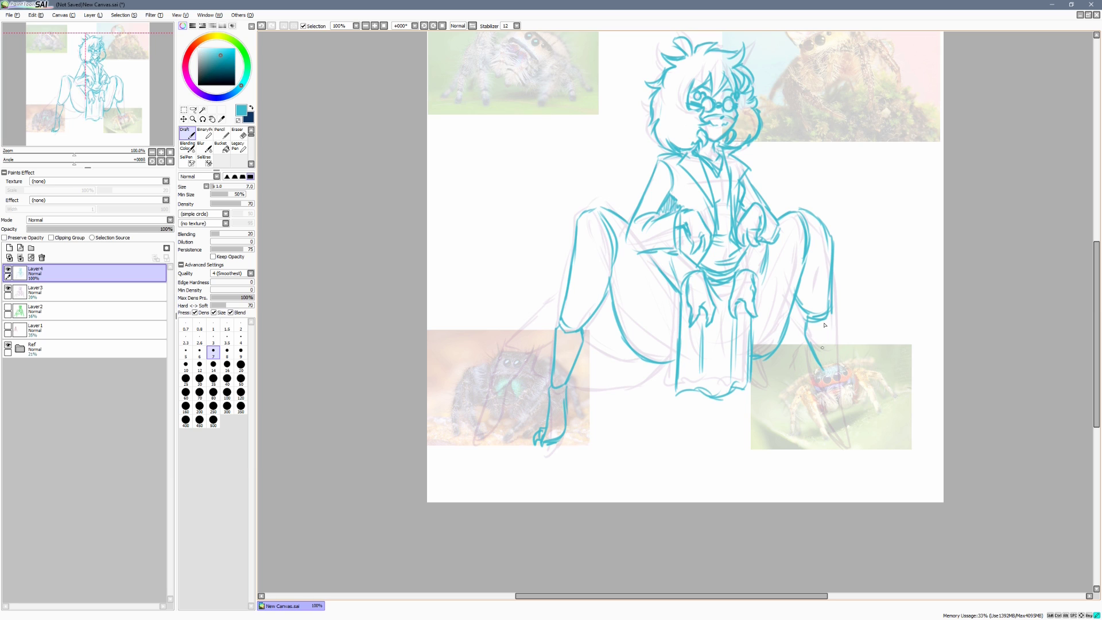
mouse_move(831, 313)
mouse_down()
mouse_move(823, 365)
mouse_move(838, 355)
mouse_move(823, 368)
mouse_move(831, 406)
mouse_up()
drag(838, 367, 844, 404)
Sketch a second jointed leg with a clawed foot behind the left front leg
key(Page_Down)
key(Page_Up)
mouse_move(883, 343)
mouse_down()
mouse_move(884, 360)
mouse_move(920, 387)
mouse_up()
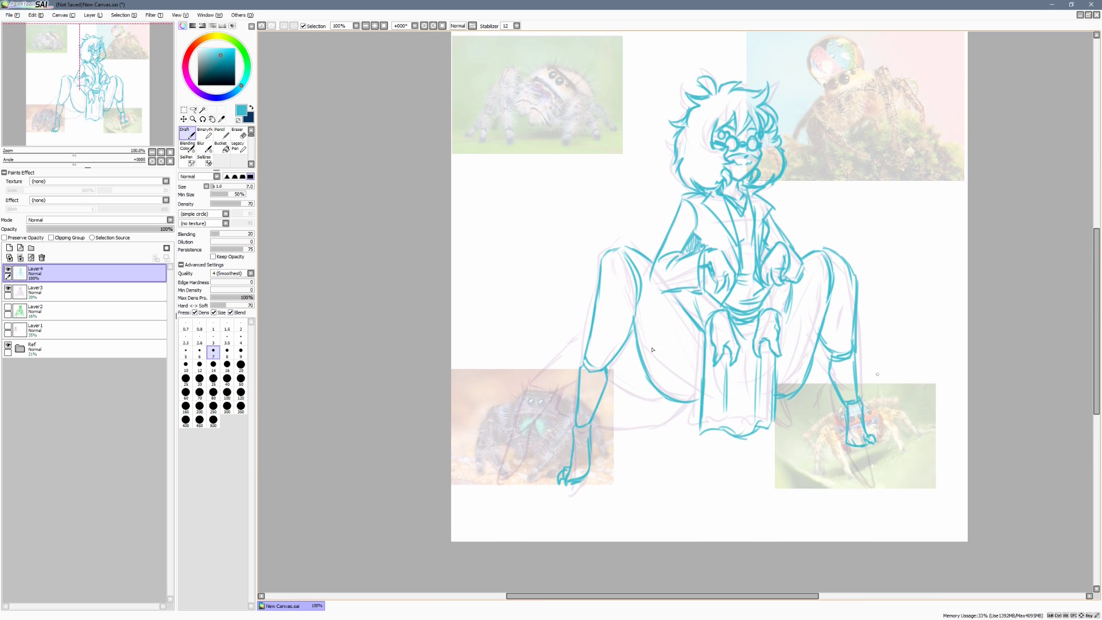
drag(606, 379, 672, 402)
mouse_move(588, 331)
mouse_down()
mouse_move(584, 352)
mouse_move(575, 336)
mouse_move(529, 391)
mouse_move(629, 369)
mouse_move(615, 418)
mouse_up()
mouse_move(646, 378)
mouse_down()
mouse_move(596, 458)
mouse_move(615, 462)
mouse_up()
drag(627, 420, 616, 457)
drag(967, 430, 892, 431)
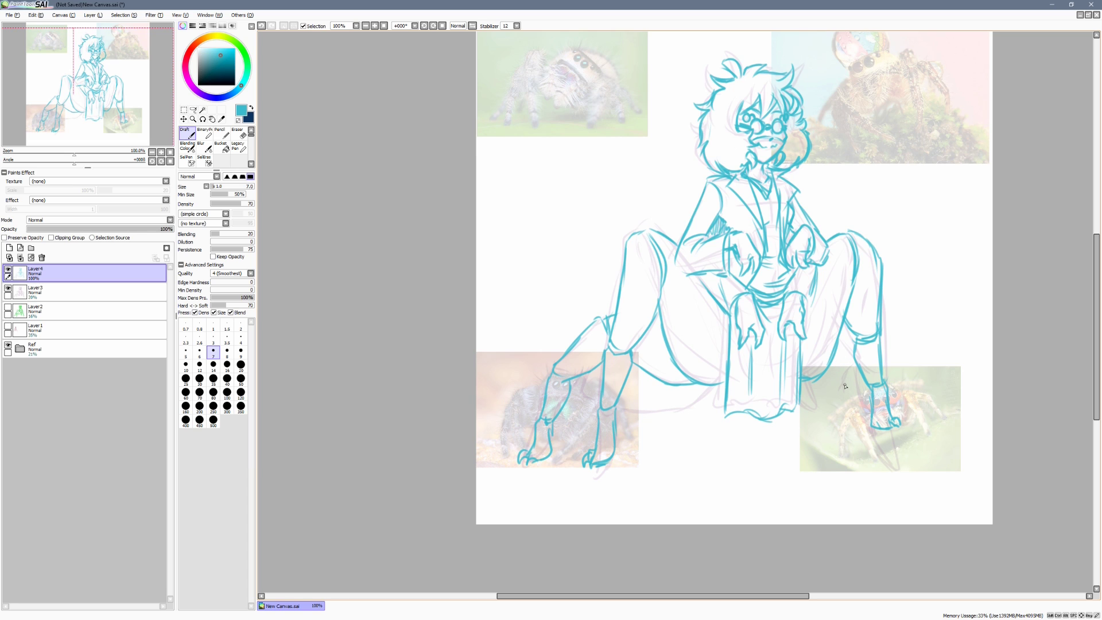
Select the rear left leg with the lasso, move it slightly up and clear the selection
key(l)
drag(599, 302, 608, 317)
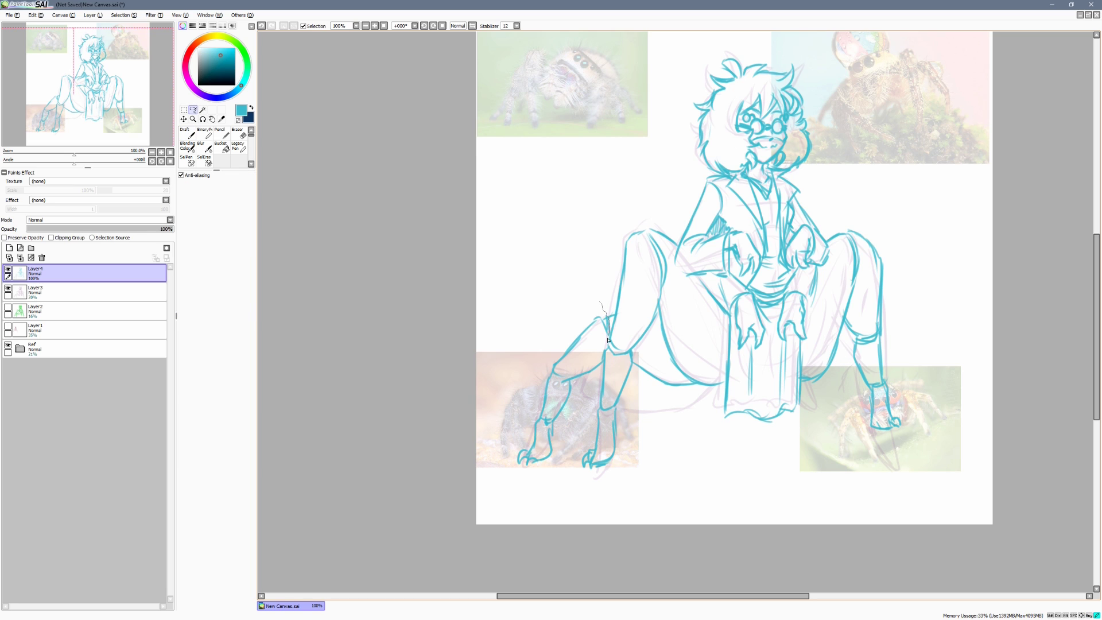
drag(589, 416, 519, 280)
drag(602, 321, 606, 305)
key(ctrl+d)
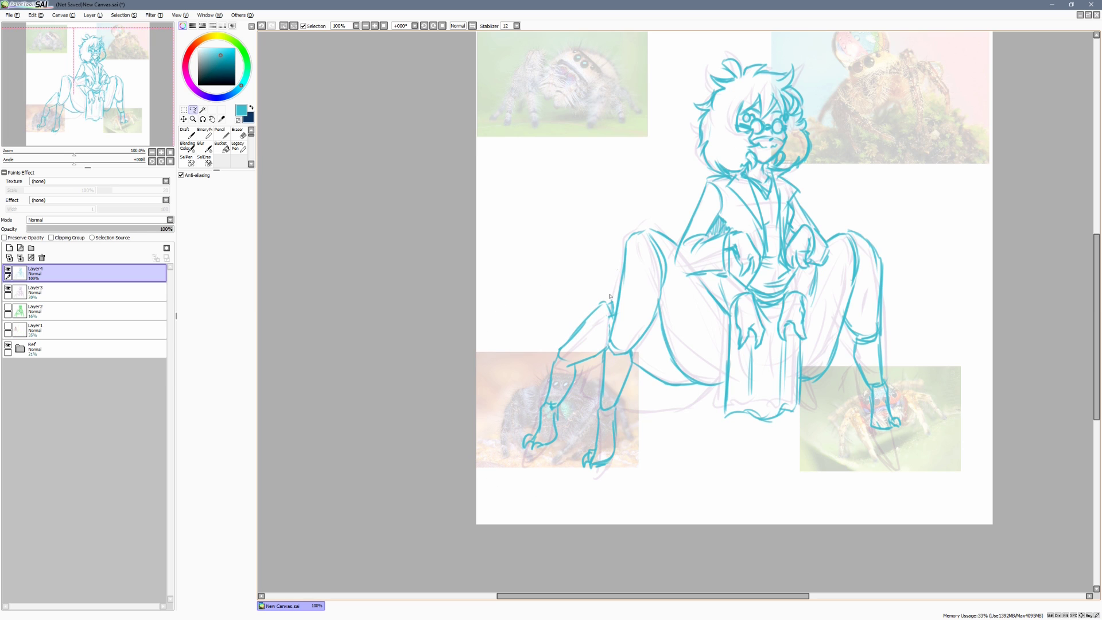
Erase the moved leg's lines overlapping the left front thigh and redraw the short connection between them
key(n)
key(e)
mouse_move(612, 295)
mouse_down()
mouse_move(610, 325)
mouse_move(615, 309)
mouse_up()
key(ctrl+d)
key(n)
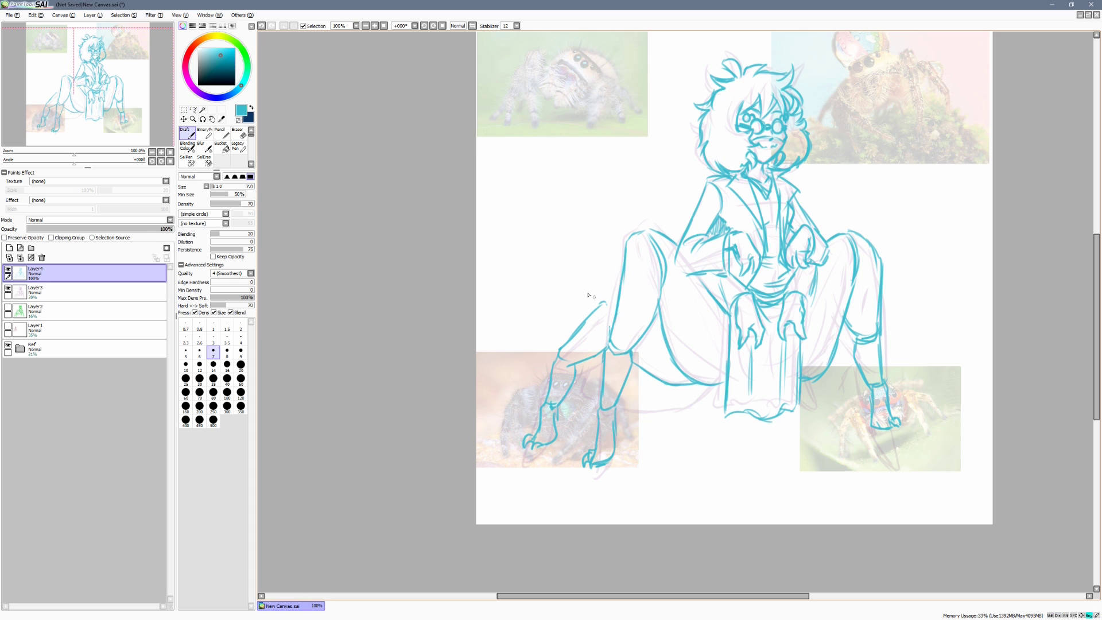
drag(612, 313, 623, 302)
Sketch a small rear foot just right of the hanging cloth, undoing the stray stroke
key(space)
mouse_move(803, 381)
mouse_down()
mouse_move(805, 392)
mouse_move(830, 398)
mouse_up()
key(ctrl+z)
drag(949, 452, 945, 446)
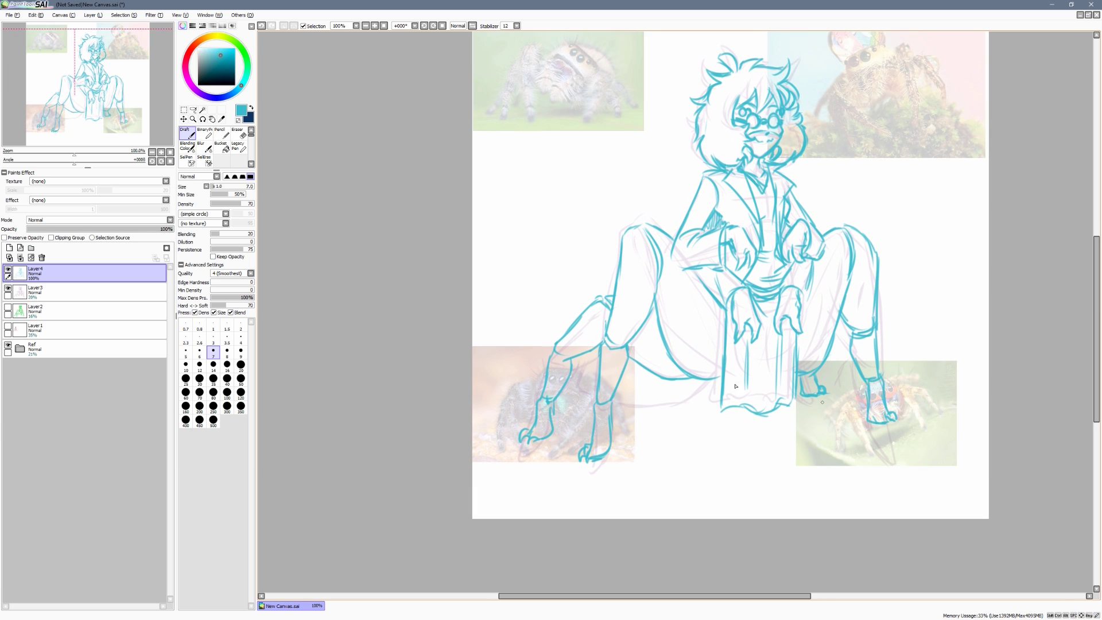
Draw the curved lower body line behind the left legs, running towards the hanging cloth
mouse_move(629, 303)
mouse_down()
mouse_move(643, 311)
mouse_move(612, 305)
mouse_up()
key(ctrl+z)
mouse_move(597, 361)
mouse_down()
mouse_move(599, 391)
mouse_move(711, 382)
mouse_up()
key(Page_Down)
key(space)
drag(908, 387, 850, 408)
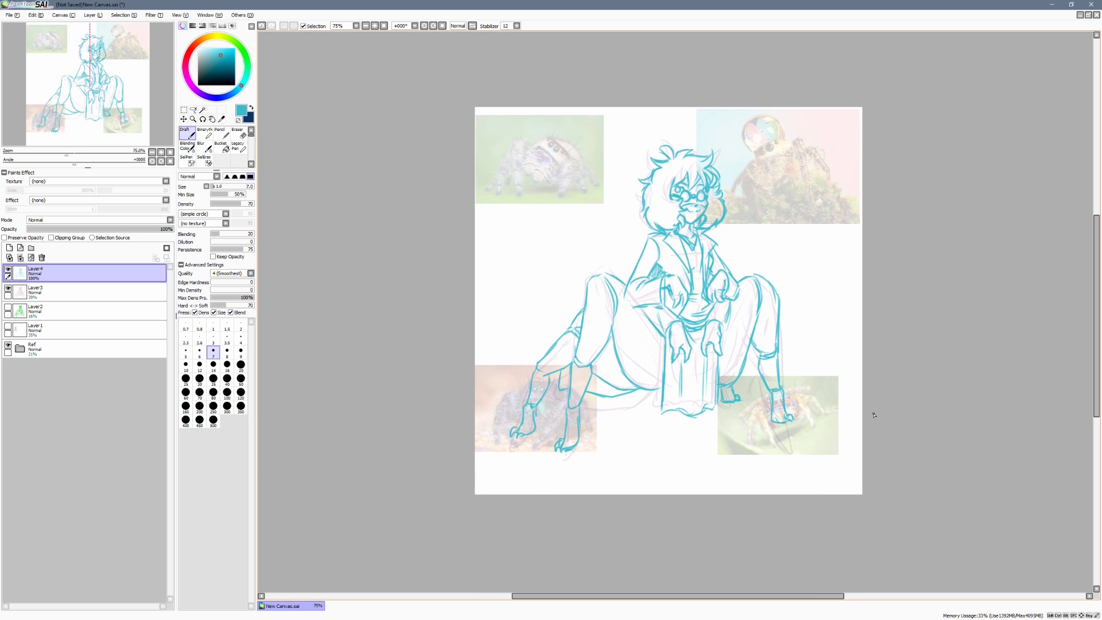
Erase part of the right front leg's inner outline and redraw it more cleanly
key(Page_Up)
key(space)
drag(857, 493, 829, 478)
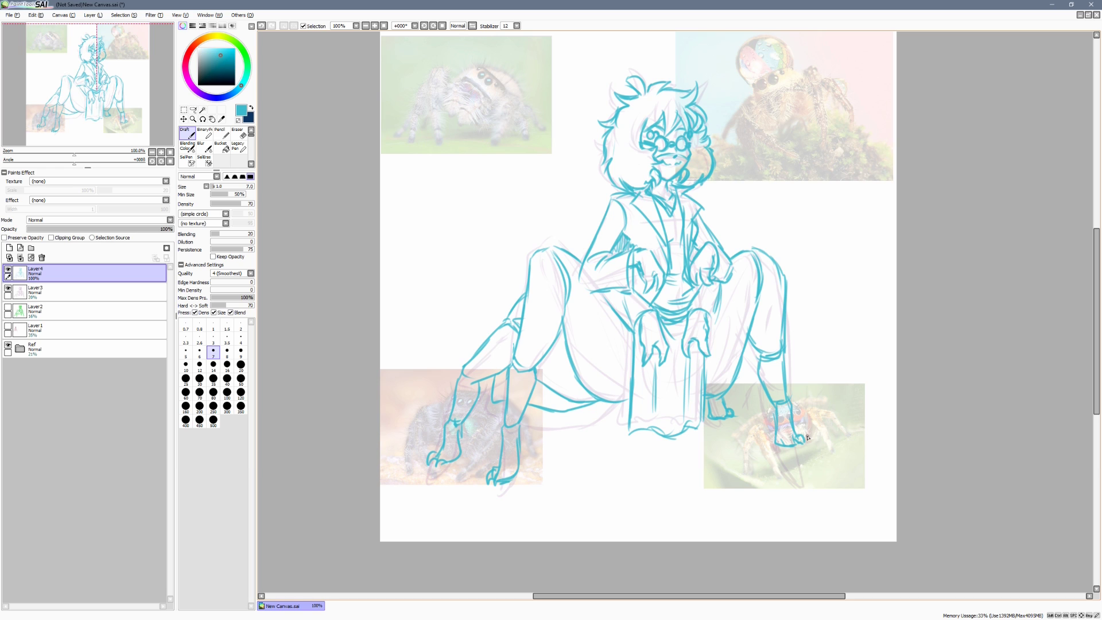
key(e)
mouse_move(753, 318)
mouse_down()
mouse_move(757, 306)
mouse_move(747, 334)
mouse_up()
key(n)
drag(755, 277, 745, 354)
drag(871, 400, 867, 402)
drag(692, 239, 788, 276)
mouse_move(626, 294)
mouse_down()
mouse_move(610, 309)
mouse_move(616, 341)
mouse_up()
key(ctrl+z)
key(ctrl+z)
key(ctrl+z)
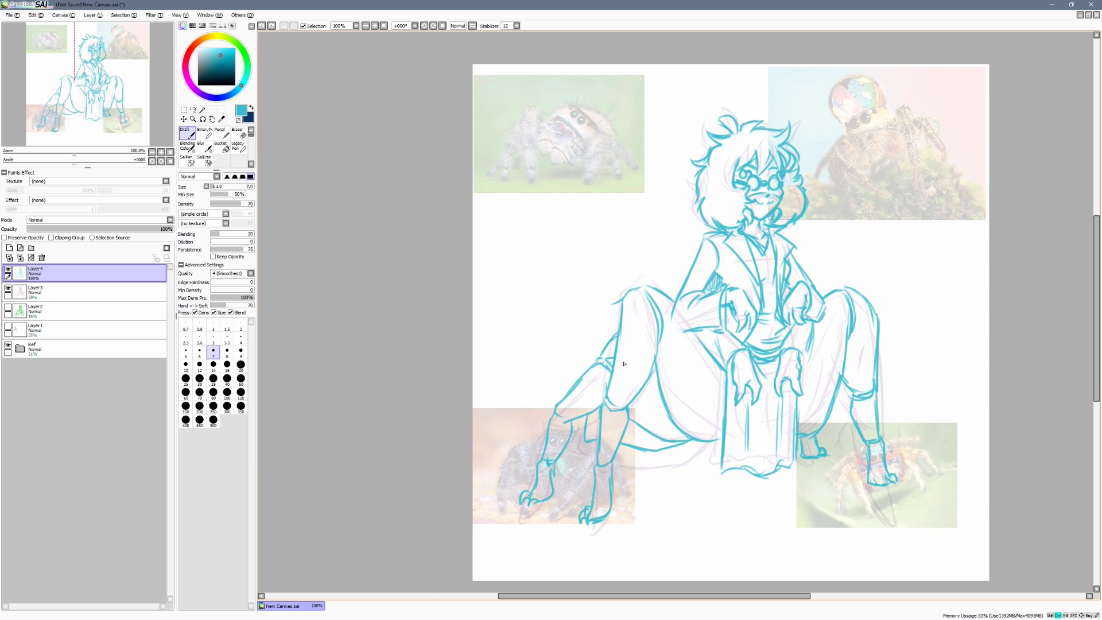
Draw shaggy fur around the left rear spider leg's lower segment and erase the overlapping outline at its upper edge
key(Page_Down)
mouse_move(894, 311)
mouse_down()
mouse_move(886, 300)
mouse_move(900, 288)
mouse_move(900, 262)
mouse_up()
key(Page_Up)
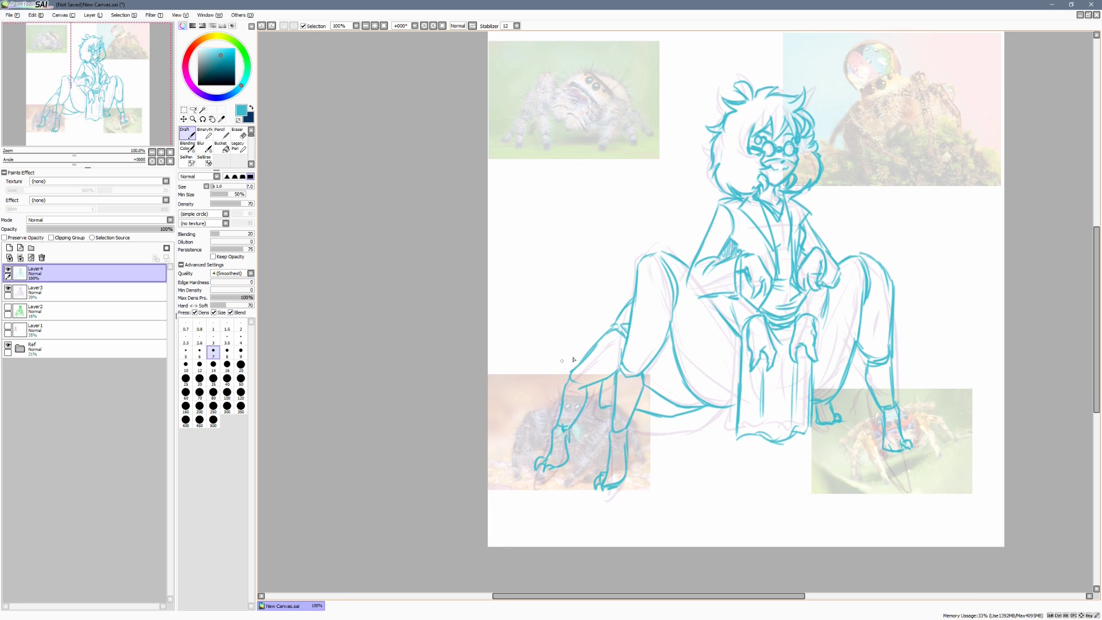
mouse_move(582, 361)
mouse_down()
mouse_move(565, 357)
mouse_move(573, 369)
mouse_move(548, 383)
mouse_move(542, 419)
mouse_move(554, 442)
mouse_up()
drag(600, 378, 594, 428)
mouse_move(592, 420)
mouse_down()
mouse_move(587, 443)
mouse_move(562, 440)
mouse_up()
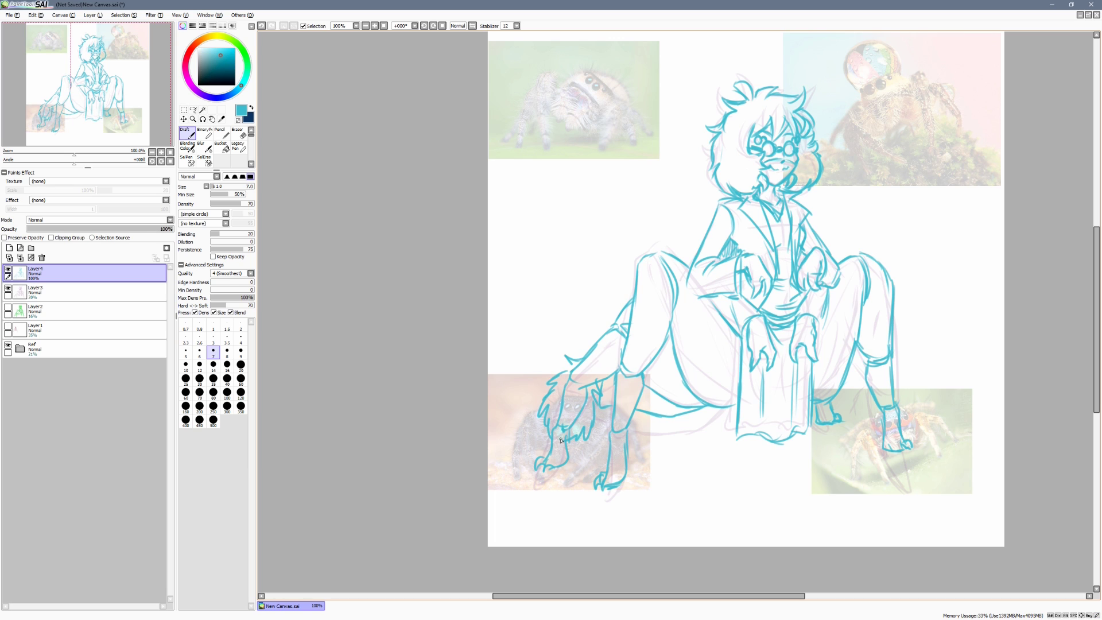
key(e)
mouse_move(591, 368)
mouse_down()
mouse_move(574, 382)
mouse_move(570, 414)
mouse_move(562, 405)
mouse_move(571, 412)
mouse_move(584, 381)
mouse_up()
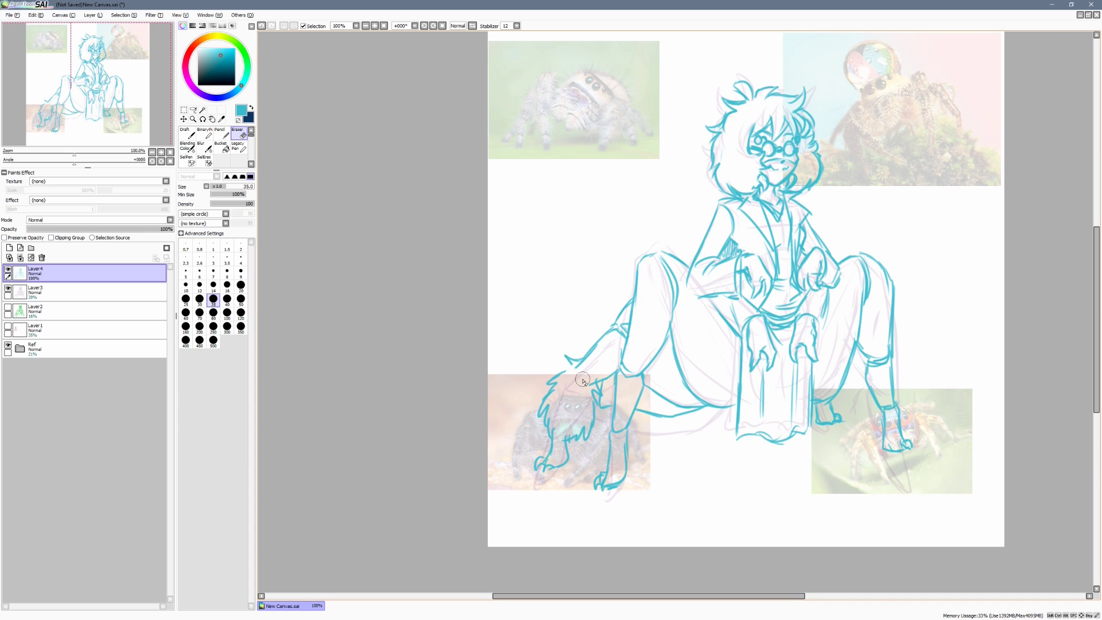
key(b)
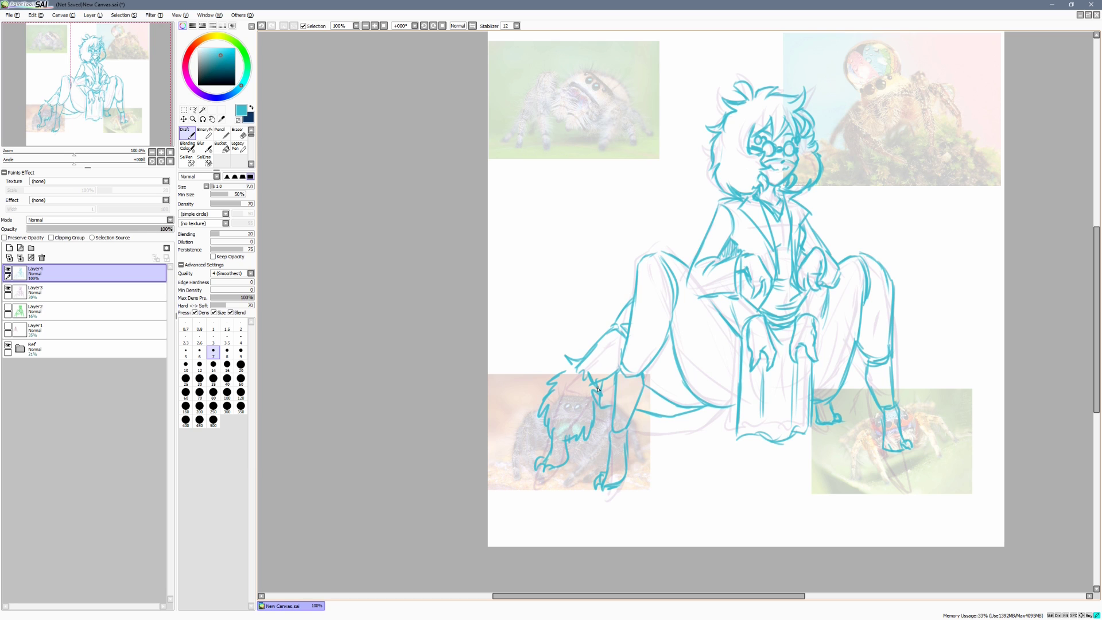
Erase the left front leg's smooth lower outline and replace it with jagged fur tufts on both sides
key(e)
mouse_move(610, 410)
mouse_down()
mouse_move(623, 428)
mouse_move(615, 395)
mouse_move(631, 392)
mouse_move(630, 425)
mouse_up()
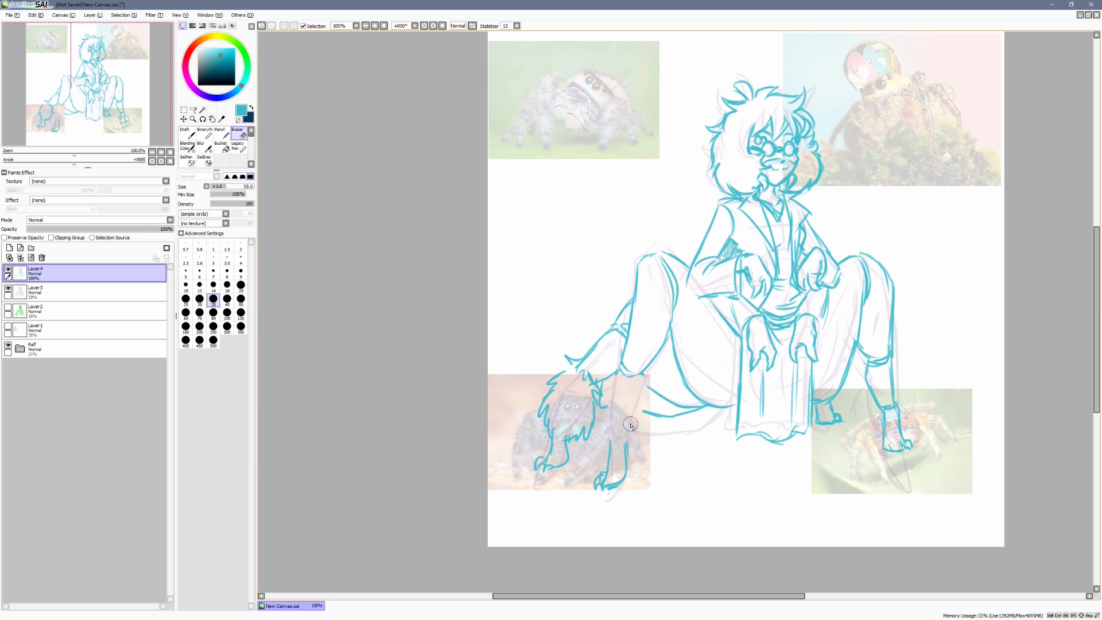
key(b)
mouse_move(622, 373)
mouse_down()
mouse_move(606, 380)
mouse_move(611, 439)
mouse_up()
mouse_move(649, 379)
mouse_down()
mouse_move(653, 413)
mouse_move(640, 446)
mouse_move(613, 440)
mouse_move(633, 451)
mouse_up()
Replace the right front leg's lower outline with a fluffy fur cuff above the foot and touch up the small rear foot
key(space)
drag(914, 435, 876, 420)
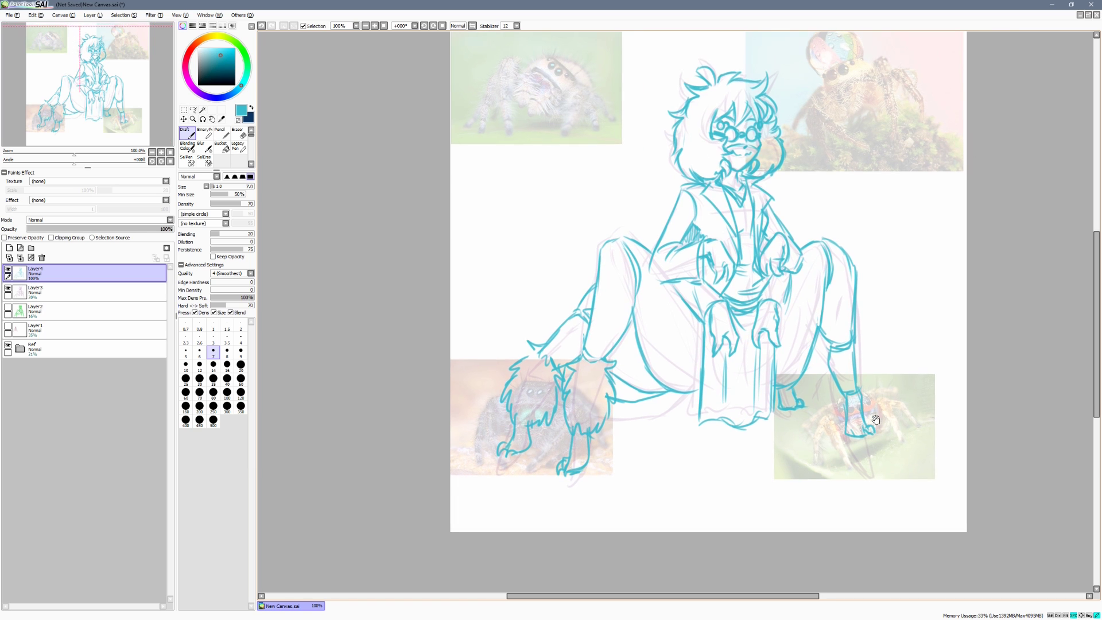
key(e)
mouse_move(852, 343)
mouse_down()
mouse_move(846, 373)
mouse_move(832, 360)
mouse_move(847, 349)
mouse_move(845, 388)
mouse_move(858, 378)
mouse_up()
key(b)
mouse_move(859, 336)
mouse_down()
mouse_move(874, 358)
mouse_move(861, 399)
mouse_up()
mouse_move(832, 342)
mouse_down()
mouse_move(822, 354)
mouse_move(830, 396)
mouse_move(843, 395)
mouse_up()
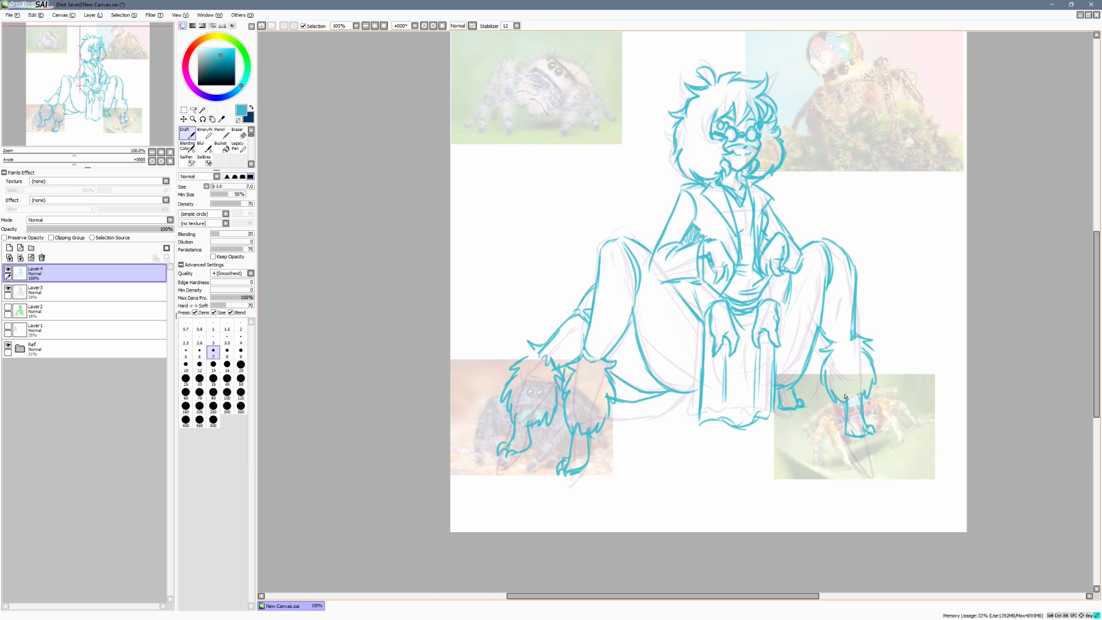
drag(843, 346, 863, 339)
drag(798, 400, 798, 408)
Try a stroke down the shirt front below the collar and undo it
scroll(913, 256, down, 2)
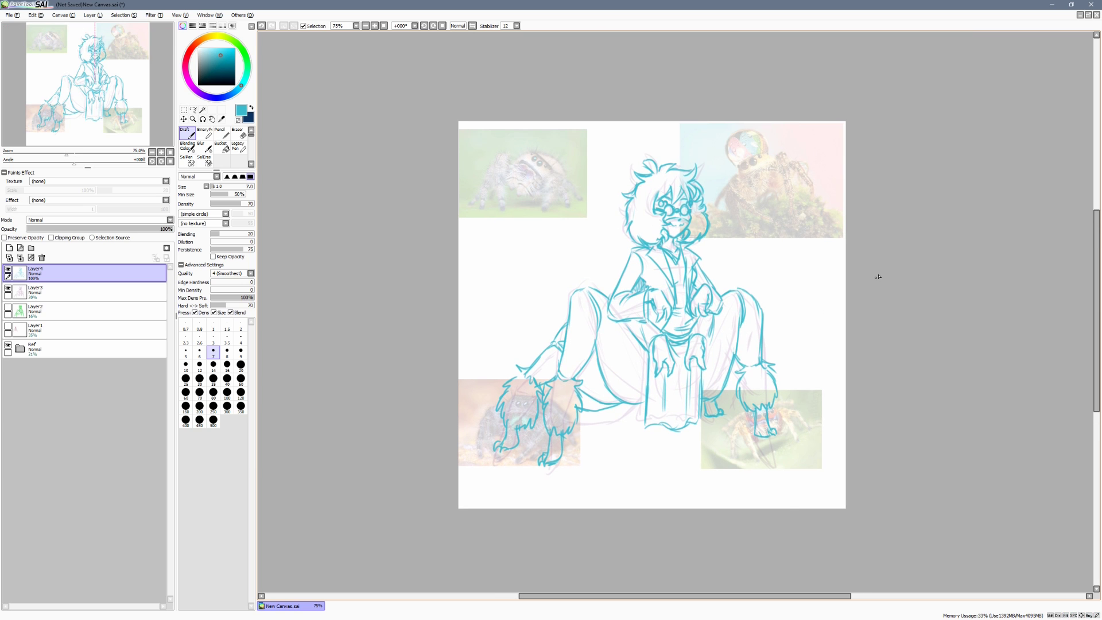
scroll(878, 279, up, 1)
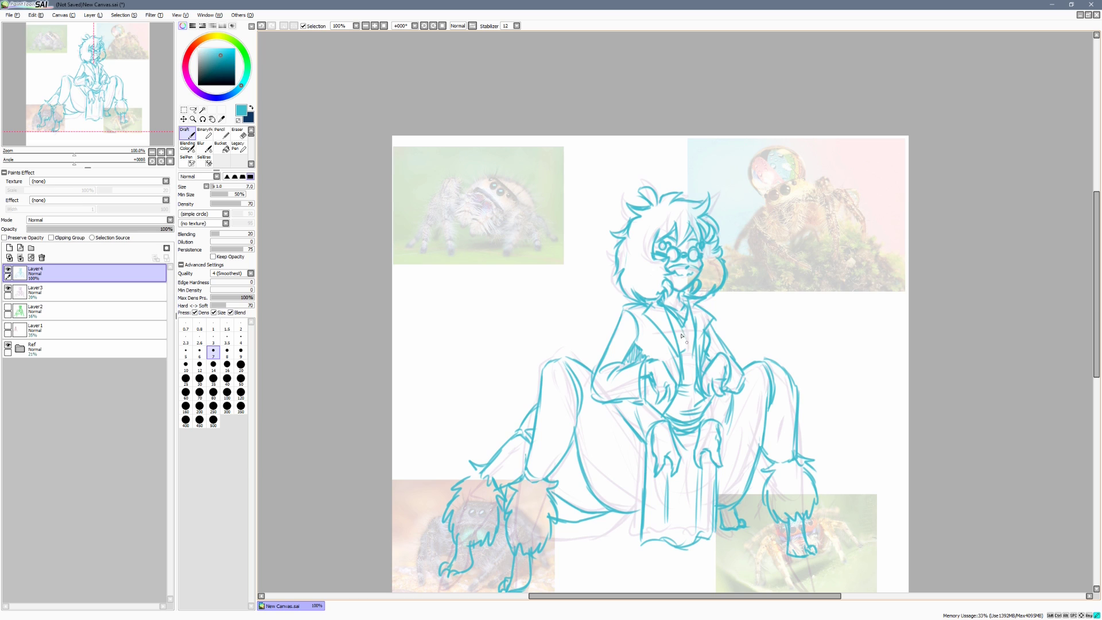
key(ctrl+z)
key(ctrl+z)
drag(686, 332, 681, 355)
key(ctrl+z)
Hide the Ref folder and flip the canvas view horizontally
scroll(680, 360, down, 1)
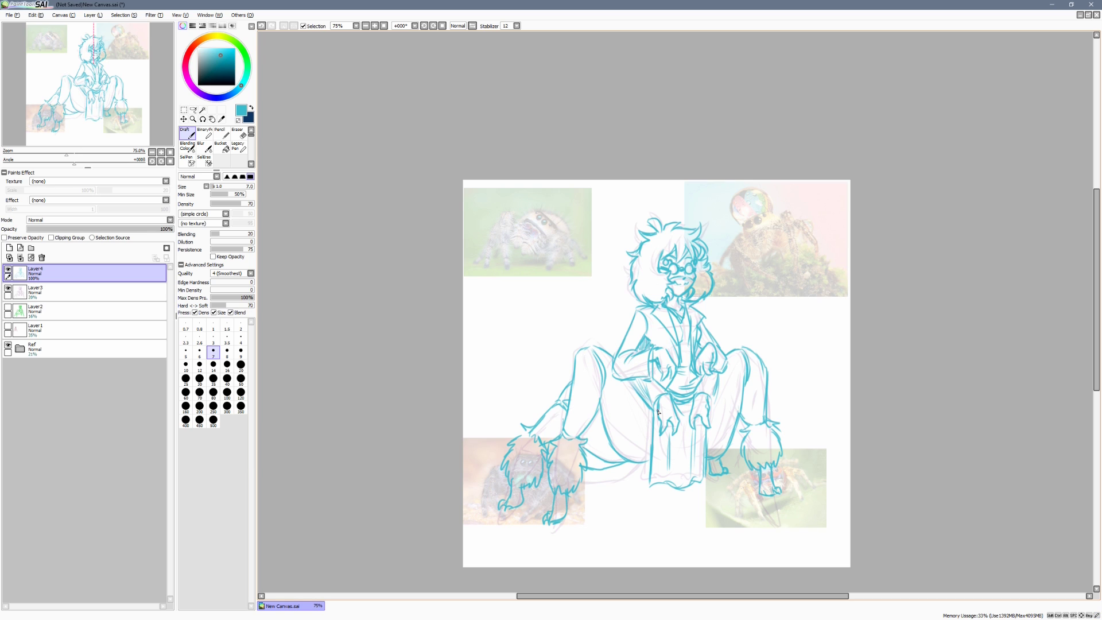
click(7, 345)
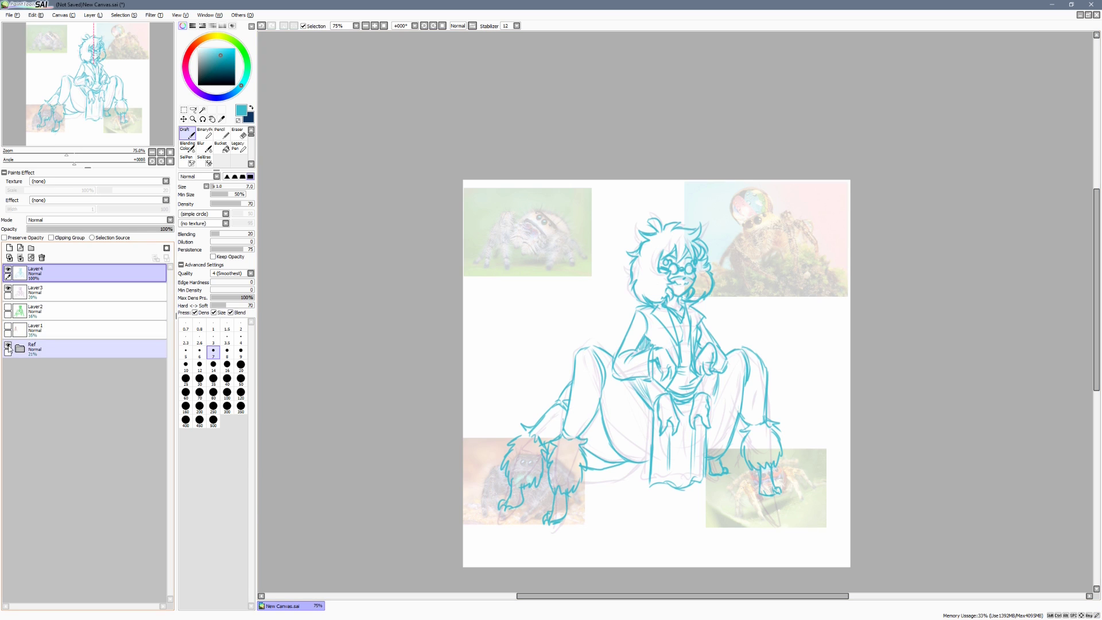
key(h)
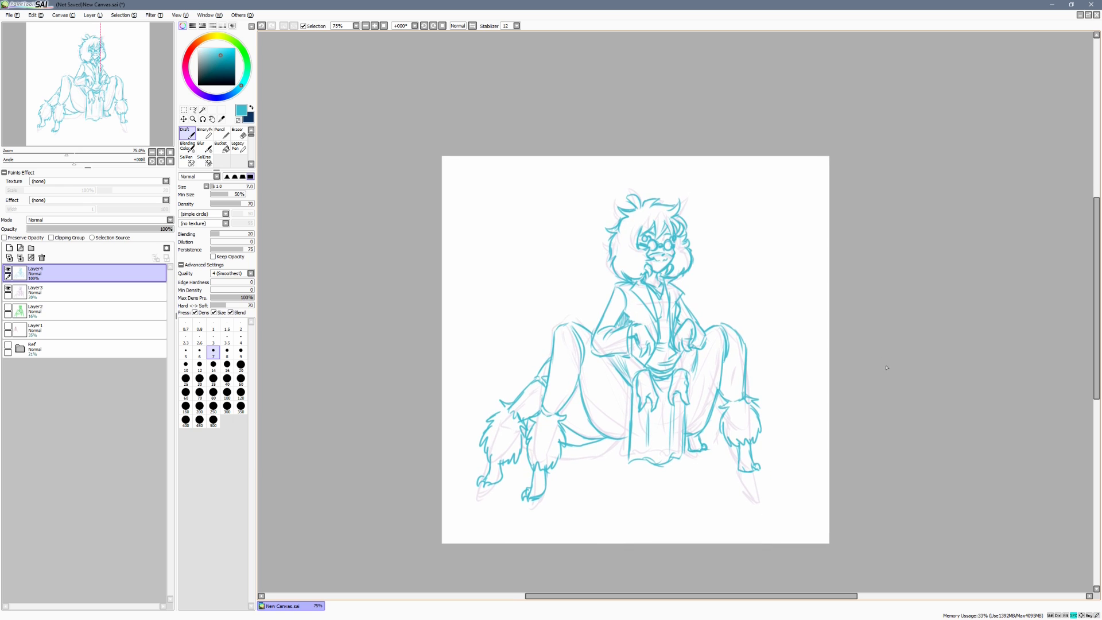
mouse_move(930, 451)
mouse_down()
mouse_move(914, 435)
mouse_move(924, 464)
mouse_up()
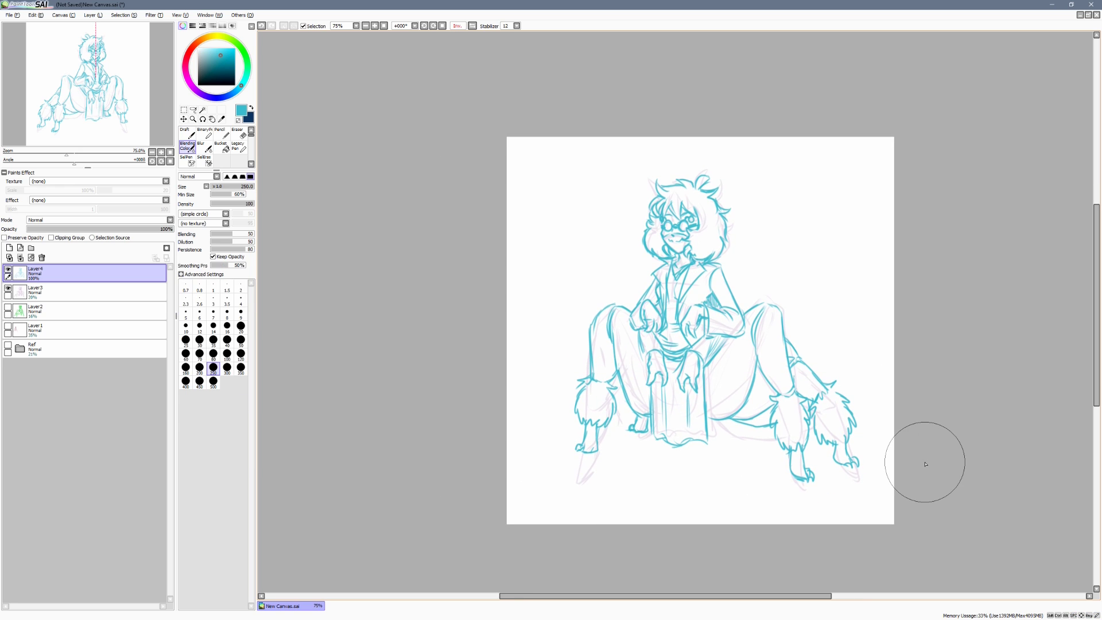
Lasso the outermost furry leg, shift it slightly inward towards the front leg, and deselect it
key(a)
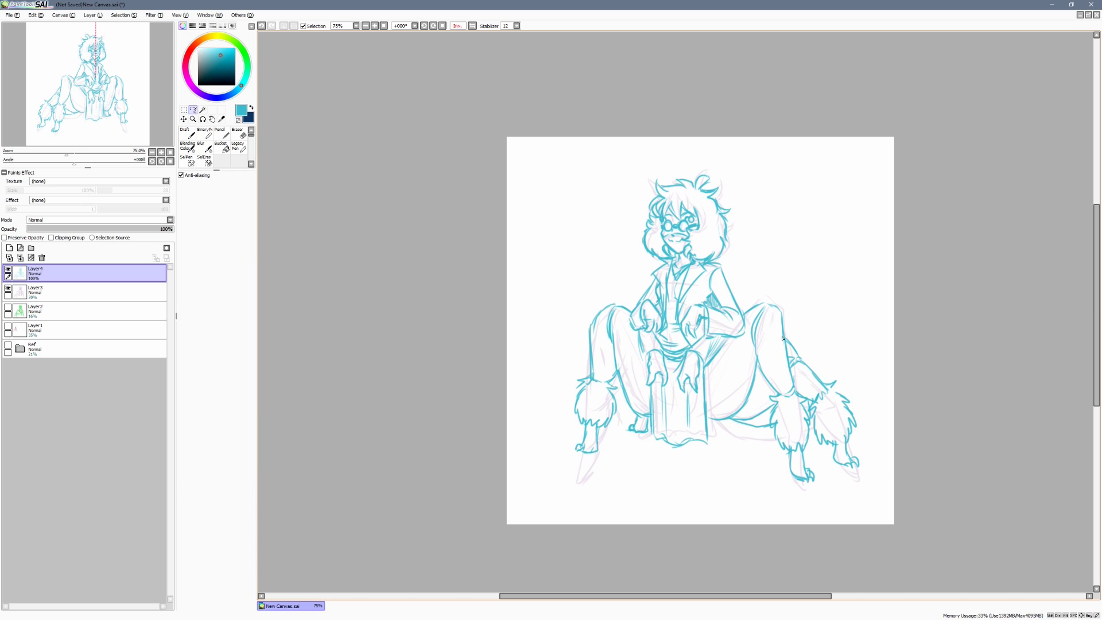
mouse_move(882, 414)
mouse_down()
mouse_move(882, 458)
mouse_move(843, 485)
mouse_move(809, 423)
mouse_move(786, 323)
mouse_up()
drag(855, 402, 847, 405)
click(860, 378)
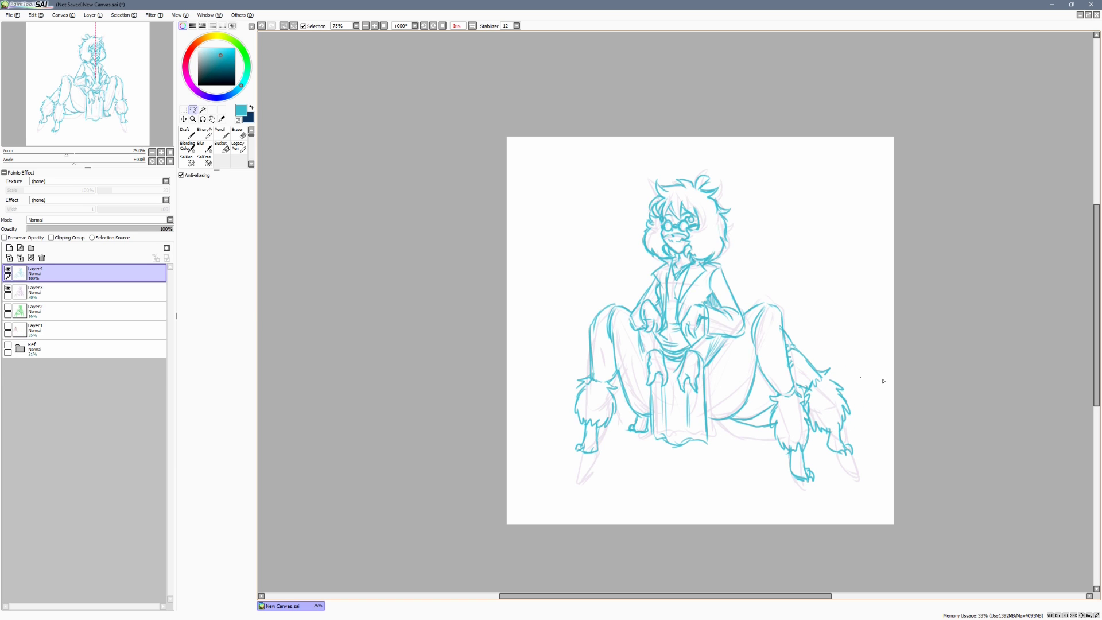
key(n)
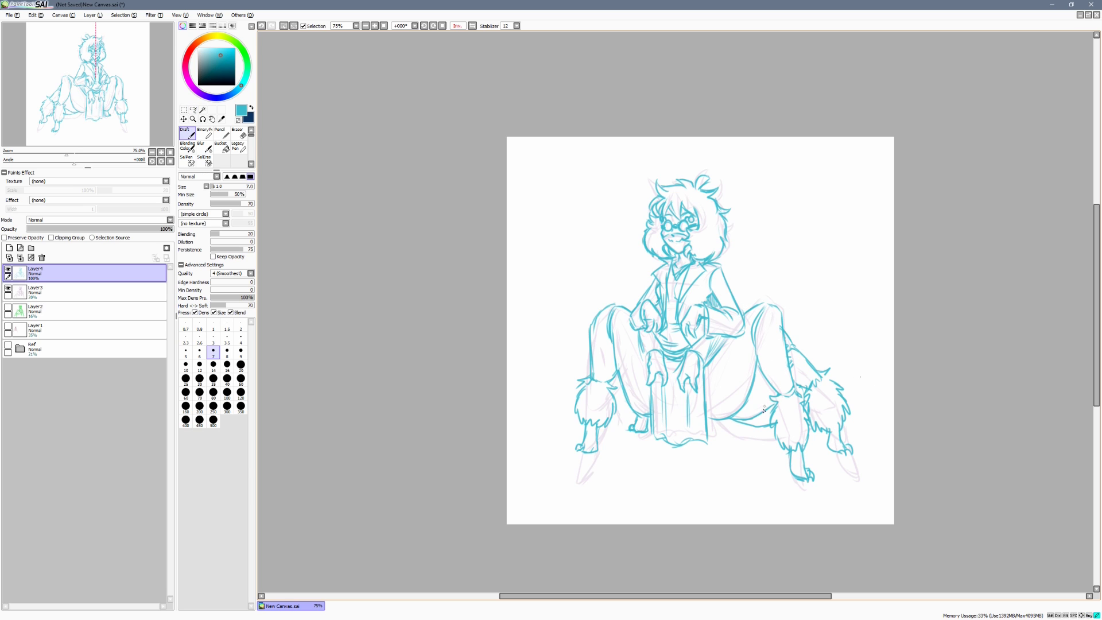
key(ctrl+d)
Draw the curved lower body and inner thigh lines on both sides of the hanging cloth
drag(705, 419, 726, 421)
drag(705, 371, 727, 411)
mouse_move(651, 387)
mouse_down()
mouse_move(635, 408)
mouse_move(649, 415)
mouse_up()
drag(727, 410, 753, 409)
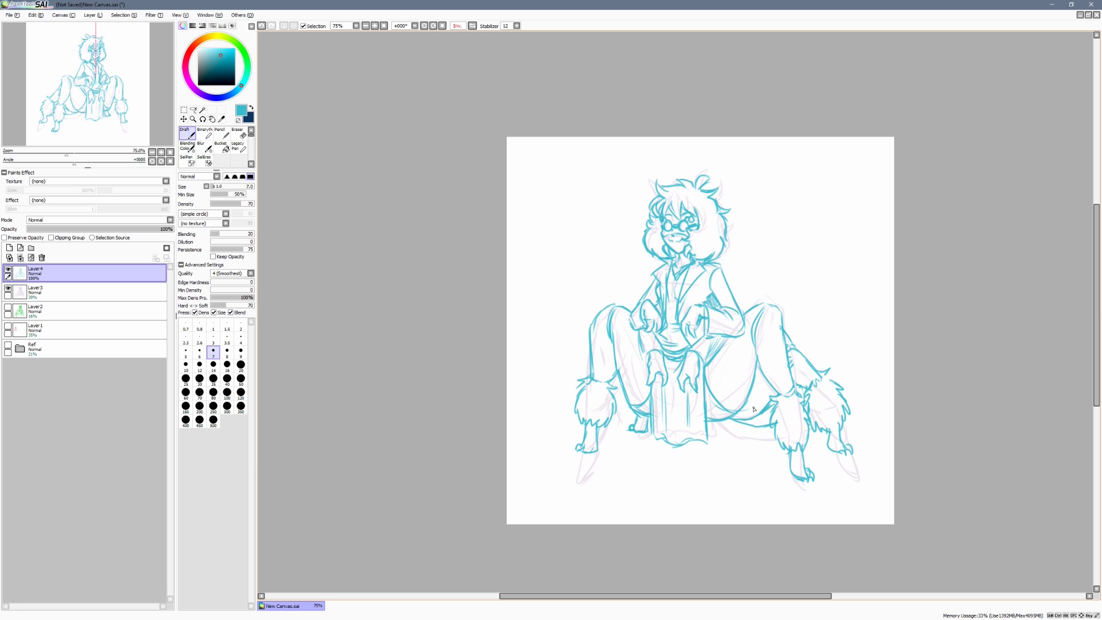
Add long curved hair tufts beside the cheeks and on top of the head
mouse_move(702, 205)
mouse_down()
mouse_move(732, 184)
mouse_move(715, 203)
mouse_move(635, 187)
mouse_move(667, 204)
mouse_move(716, 204)
mouse_move(704, 204)
mouse_move(738, 175)
mouse_move(709, 226)
mouse_move(733, 256)
mouse_up()
drag(645, 229, 630, 256)
mouse_move(669, 189)
mouse_down()
mouse_move(668, 162)
mouse_move(703, 162)
mouse_up()
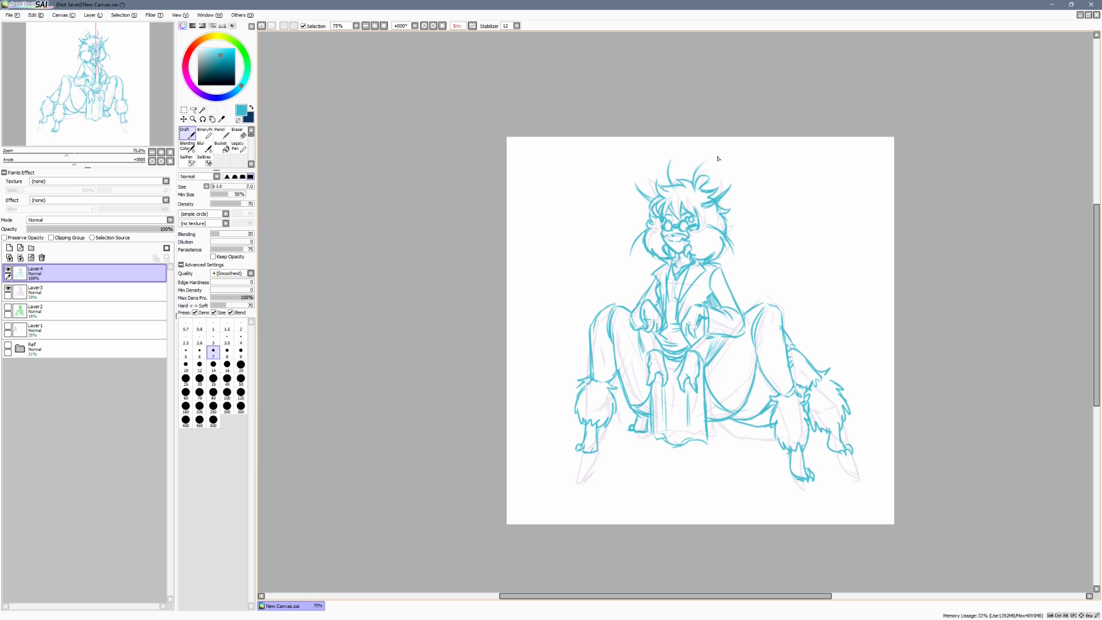
Show the Ref folder and draw a large round water drop on top of the head, following the spider photo
key(space)
drag(849, 482, 800, 485)
key(space)
drag(733, 253, 785, 367)
key(Page_Up)
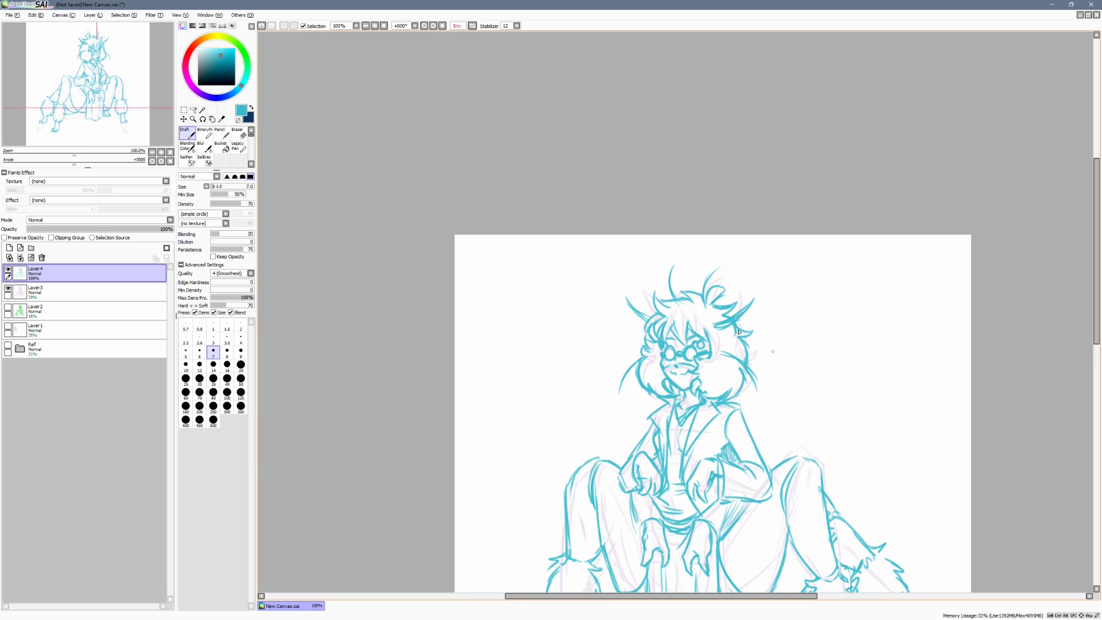
click(8, 346)
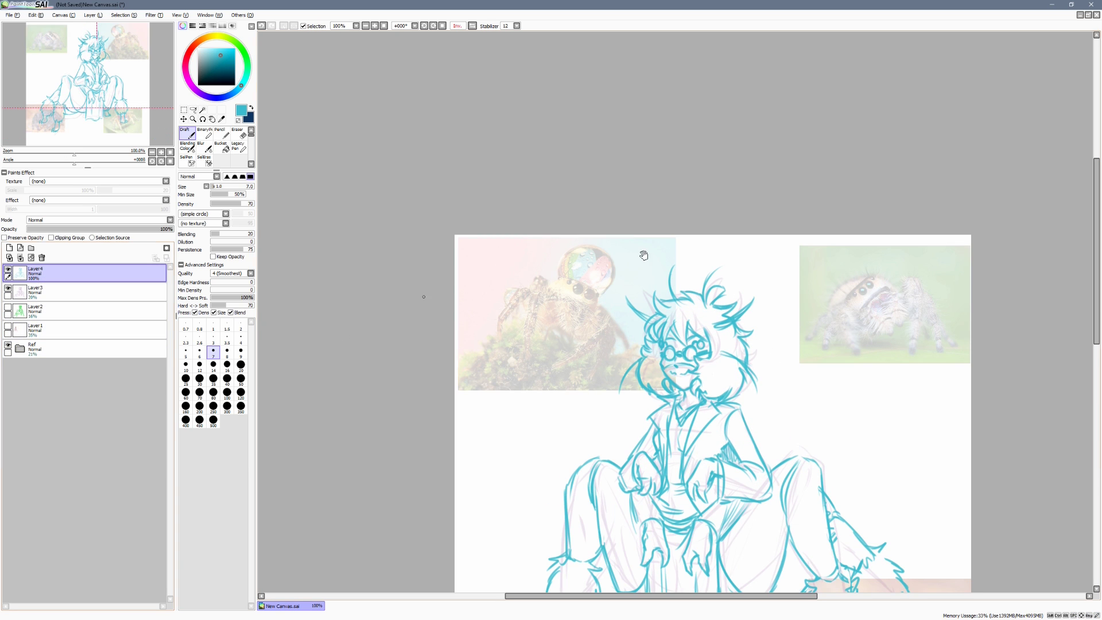
scroll(648, 337, up, 1)
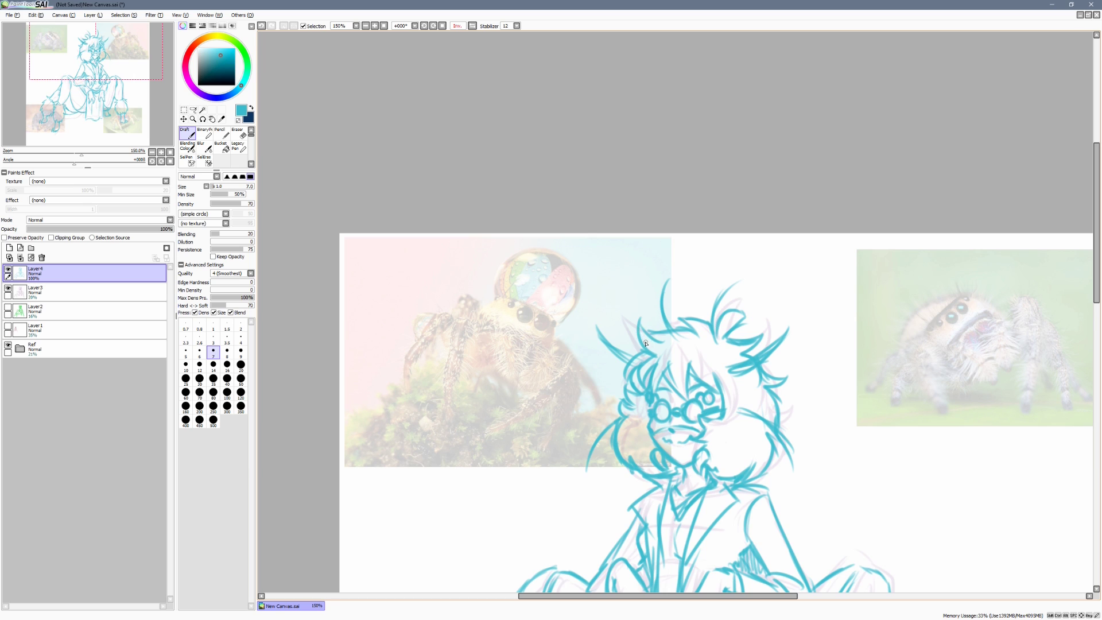
mouse_move(637, 320)
mouse_down()
mouse_move(639, 289)
mouse_move(688, 254)
mouse_up()
drag(646, 286, 701, 254)
mouse_move(650, 271)
mouse_down()
mouse_move(704, 253)
mouse_move(703, 268)
mouse_move(697, 247)
mouse_move(746, 266)
mouse_up()
mouse_move(722, 252)
mouse_down()
mouse_move(770, 314)
mouse_move(764, 290)
mouse_move(745, 356)
mouse_move(654, 343)
mouse_move(748, 357)
mouse_up()
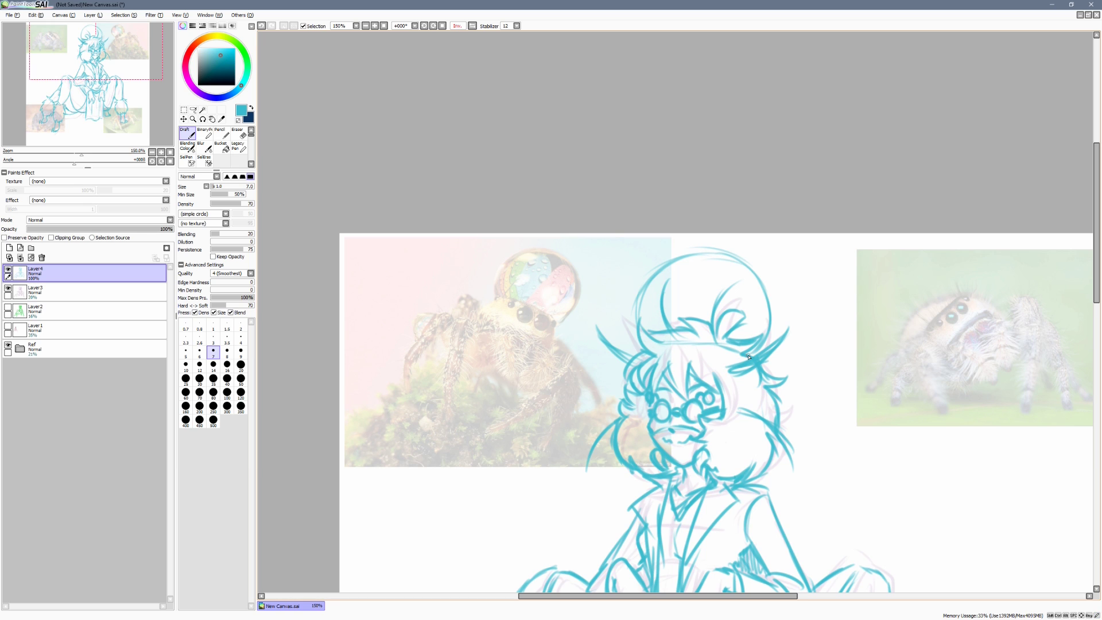
Fade the hair lines inside the water drop with the eraser and draw a curved highlight near its upper edge
key(e)
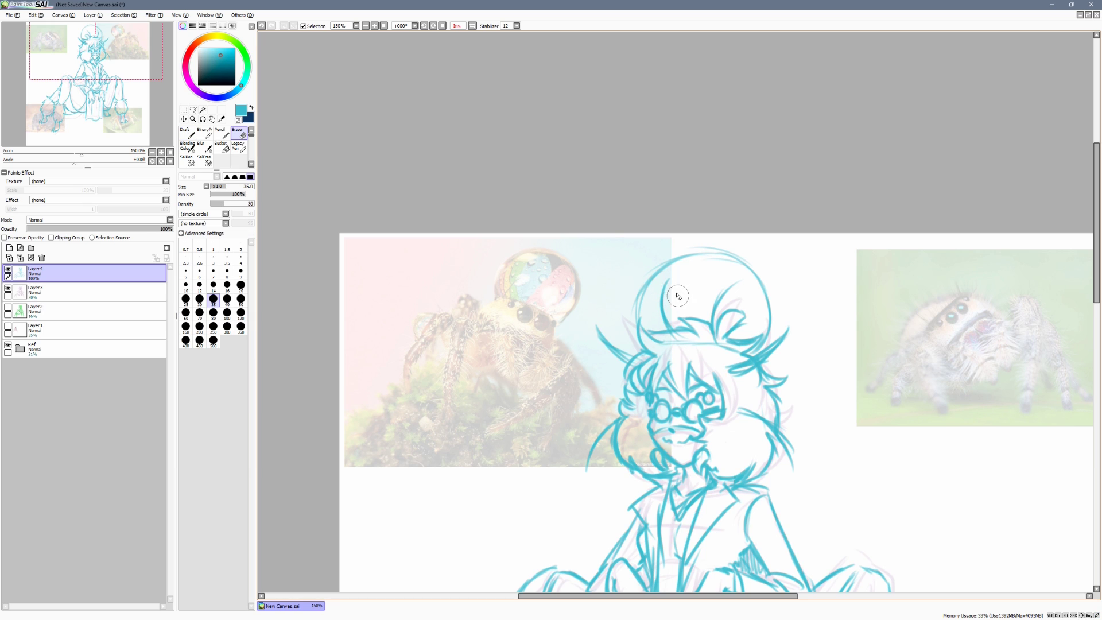
drag(666, 303, 662, 327)
key(1)
key(ctrl+z)
mouse_move(672, 281)
mouse_down()
mouse_move(672, 329)
mouse_move(676, 292)
mouse_move(698, 299)
mouse_move(726, 341)
mouse_move(707, 285)
mouse_move(669, 287)
mouse_move(663, 296)
mouse_move(681, 304)
mouse_move(691, 299)
mouse_move(662, 280)
mouse_move(680, 294)
mouse_move(653, 287)
mouse_move(674, 269)
mouse_move(704, 264)
mouse_up()
key(n)
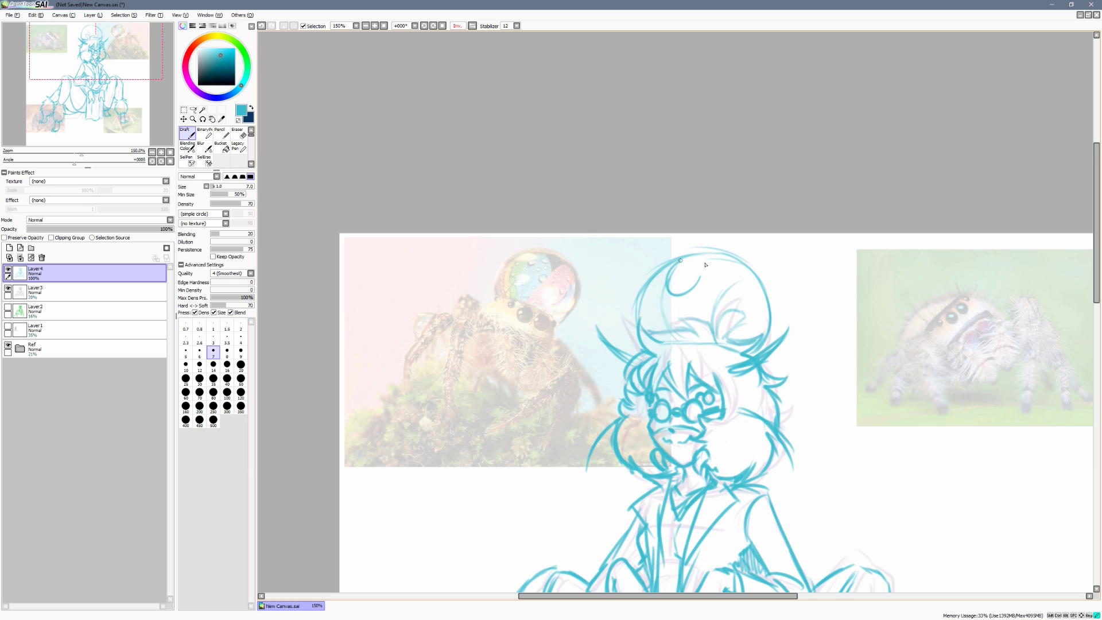
Shade the water drop with light parallel hatching across its width, leaving the highlight clear
mouse_move(642, 298)
mouse_down()
mouse_move(647, 334)
mouse_move(666, 339)
mouse_up()
mouse_move(653, 295)
mouse_down()
mouse_move(677, 340)
mouse_move(667, 294)
mouse_move(691, 308)
mouse_move(689, 333)
mouse_up()
mouse_move(695, 294)
mouse_down()
mouse_move(716, 331)
mouse_move(733, 327)
mouse_up()
mouse_move(727, 278)
mouse_down()
mouse_move(751, 330)
mouse_move(755, 316)
mouse_up()
drag(750, 280, 768, 326)
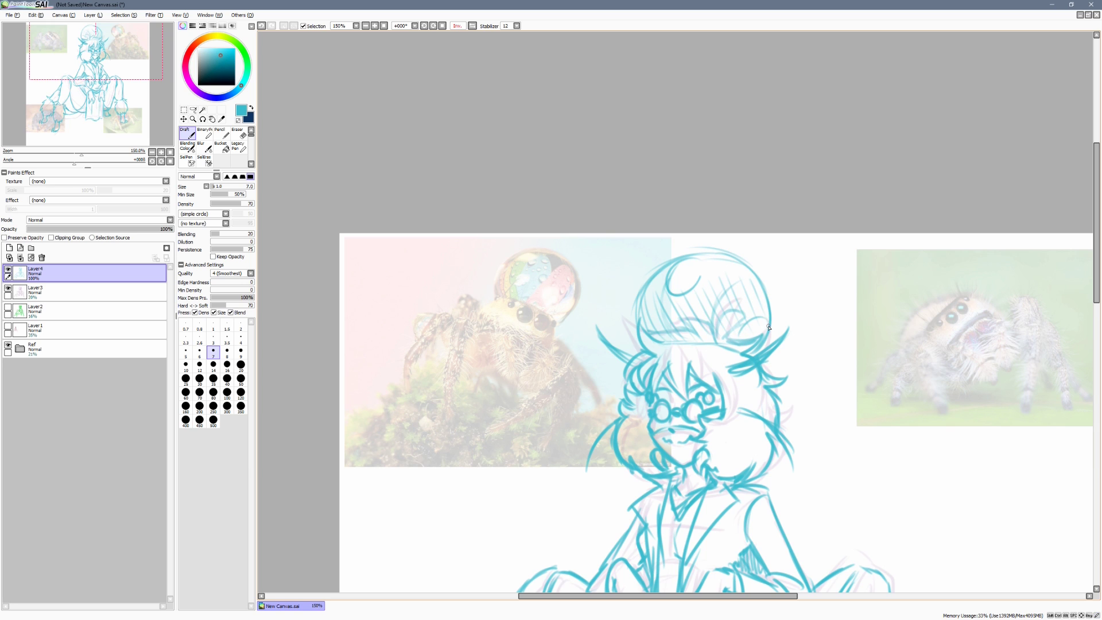
Hide the Ref folder and the faded purple pose on Layer3
click(8, 345)
scroll(890, 362, down, 3)
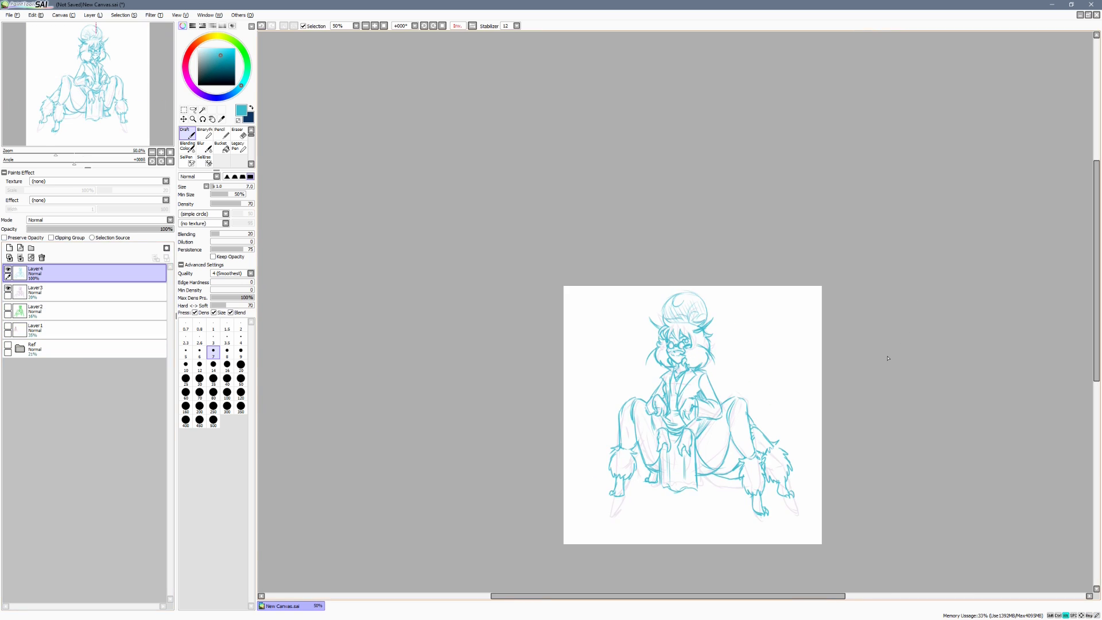
scroll(897, 323, up, 2)
key(ctrl)
drag(834, 445, 834, 472)
click(8, 288)
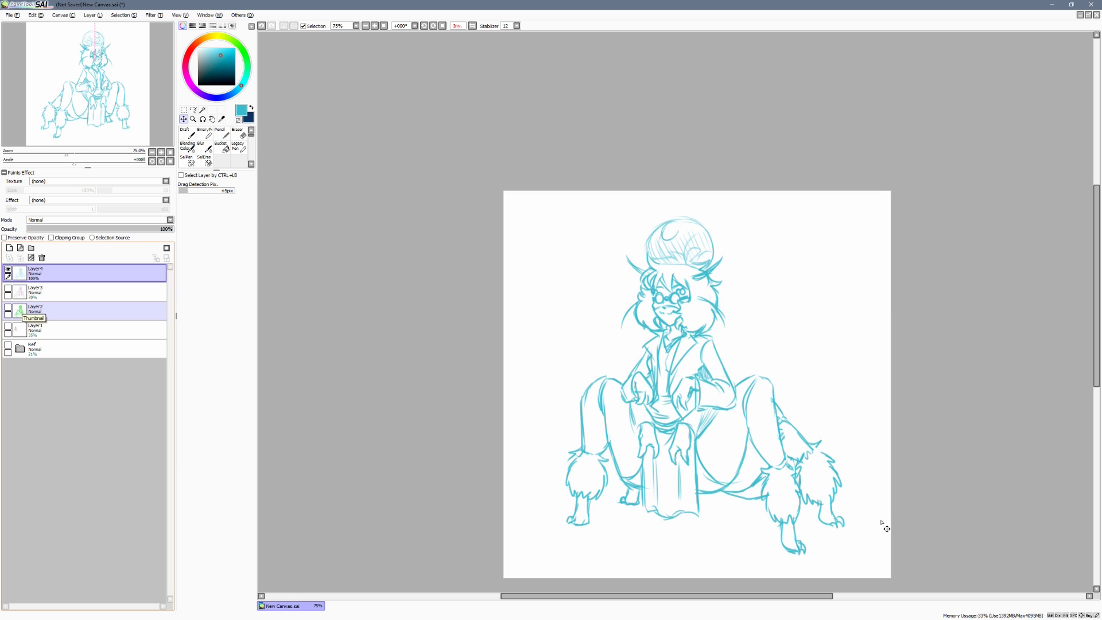
key(space)
drag(884, 498, 881, 498)
key(n)
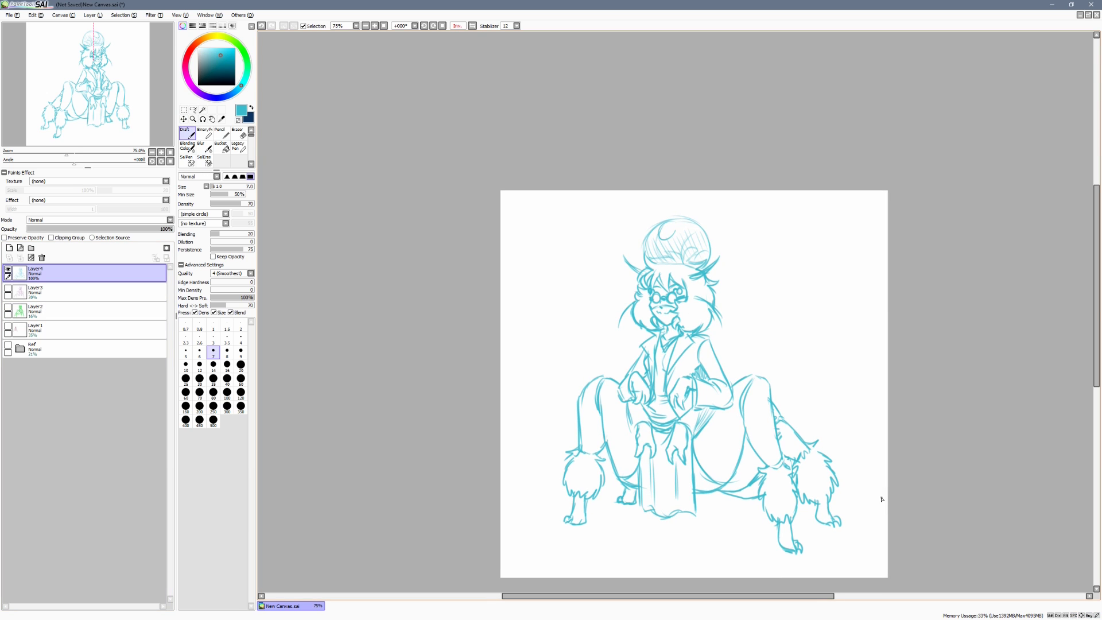
Try broad guide strokes under the feet and down the middle of the body, undoing each one
key(l)
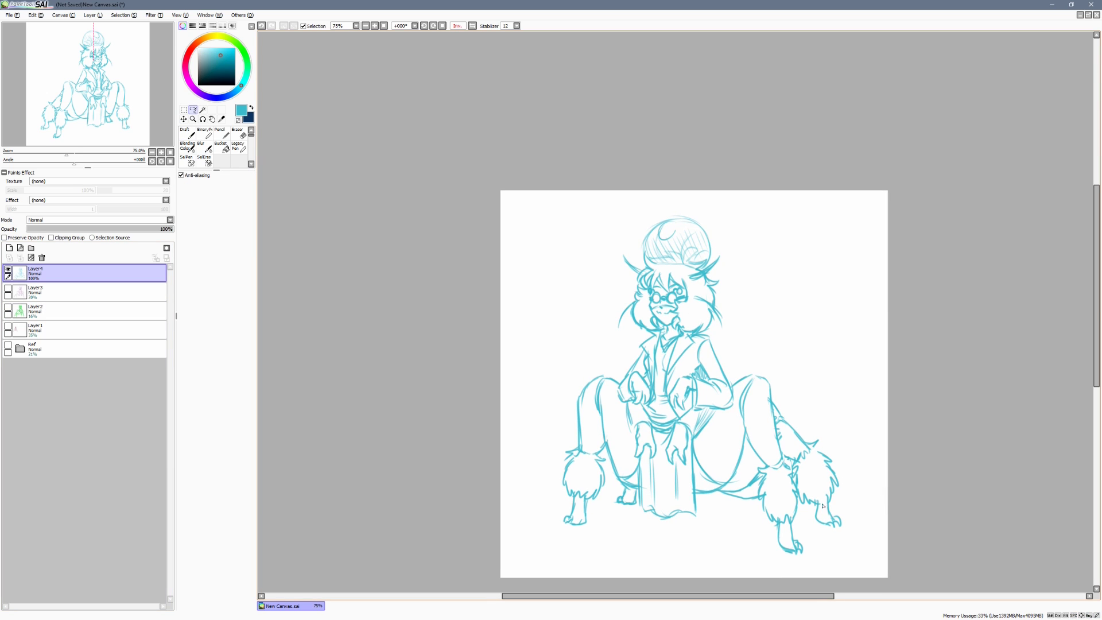
key(n)
drag(544, 521, 834, 578)
key(ctrl+z)
drag(531, 521, 932, 600)
drag(706, 491, 915, 524)
key(ctrl+z)
key(ctrl+z)
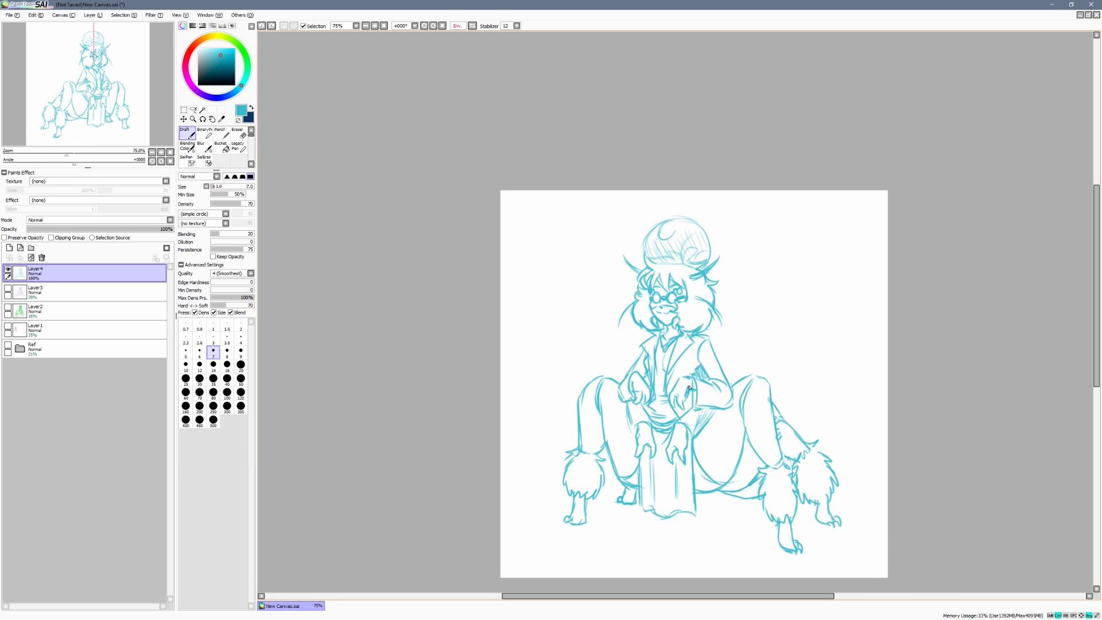
drag(655, 332, 675, 521)
key(ctrl+z)
Flip the canvas view back horizontally and undo a stray stroke drawn beside the character
key(h)
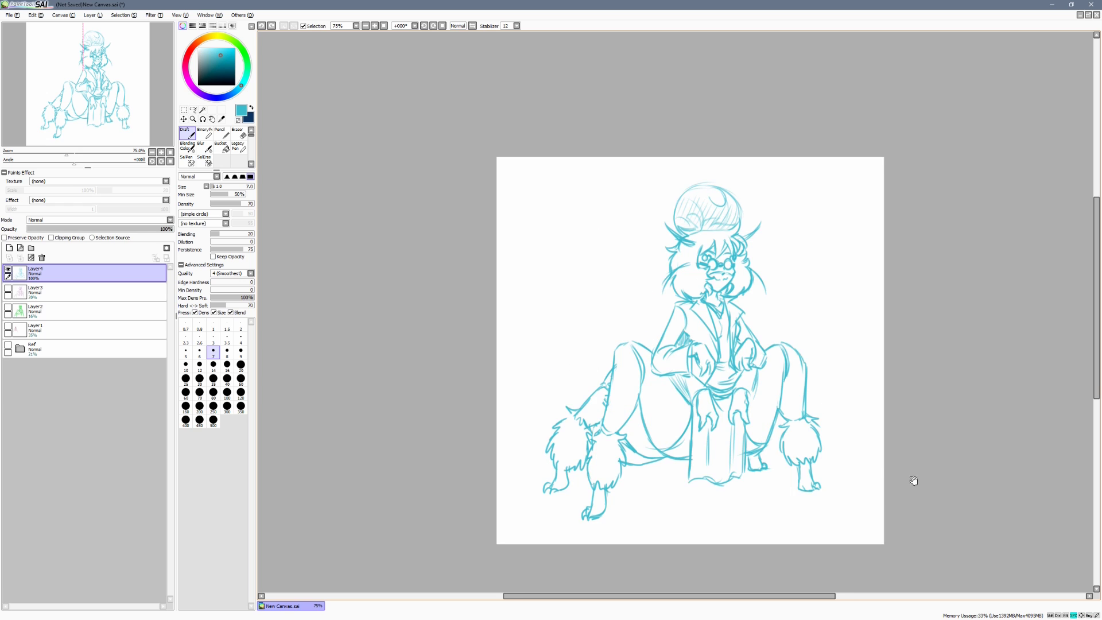
drag(913, 485, 872, 472)
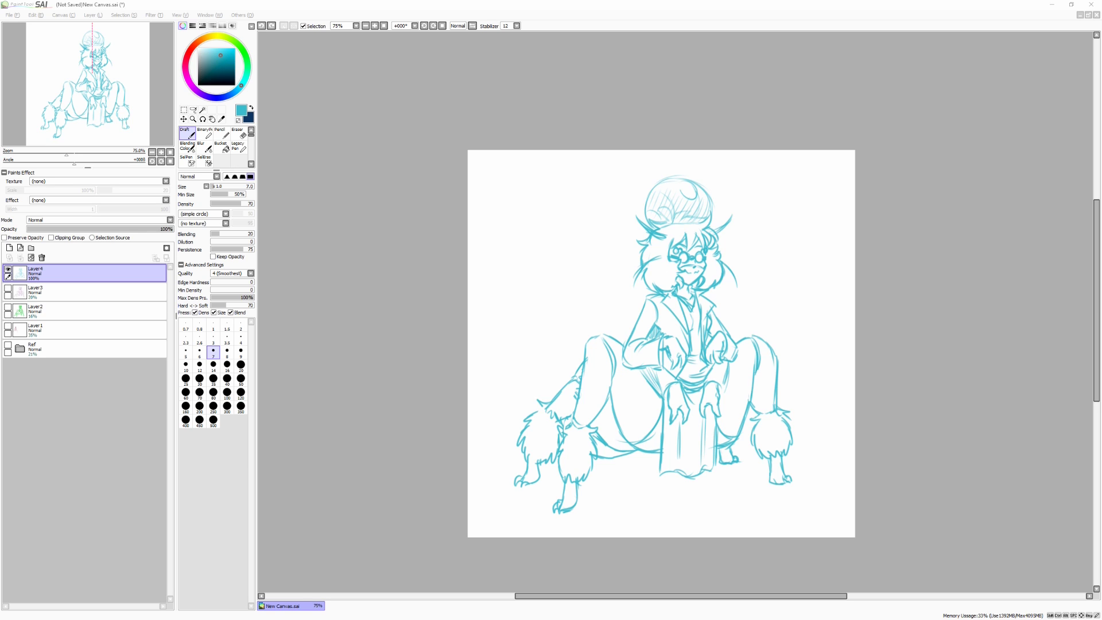
drag(804, 257, 826, 321)
key(ctrl+z)
drag(826, 464, 765, 484)
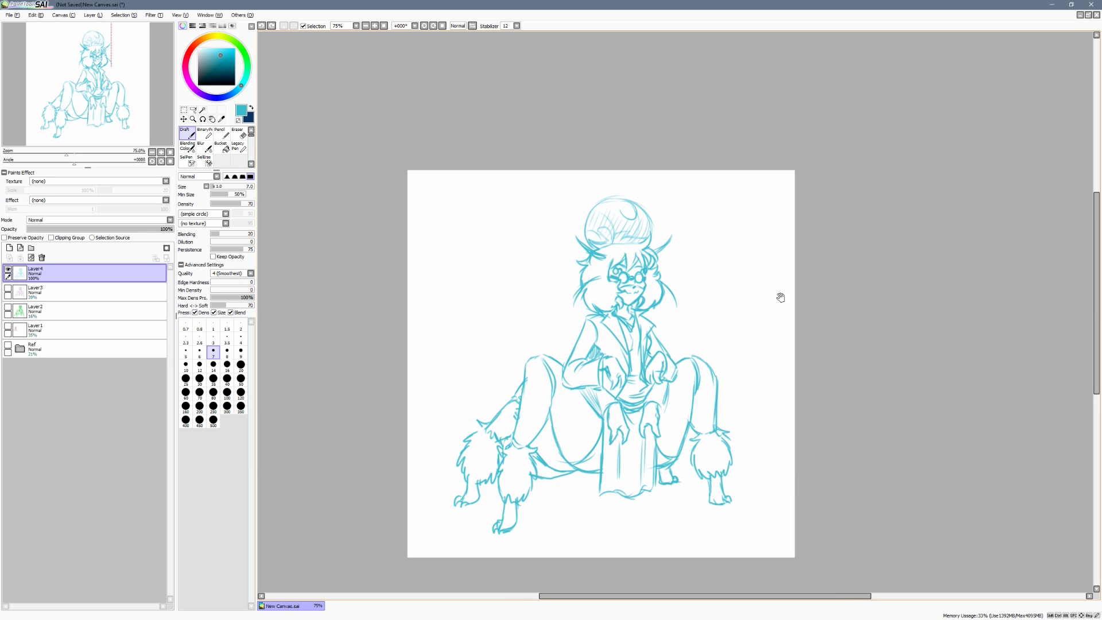
drag(777, 295, 839, 316)
Handwrite 'Sally' in the empty space beside the character's head and undo its last letters
mouse_move(749, 237)
mouse_down()
mouse_move(741, 259)
mouse_move(764, 251)
mouse_up()
drag(772, 231, 776, 266)
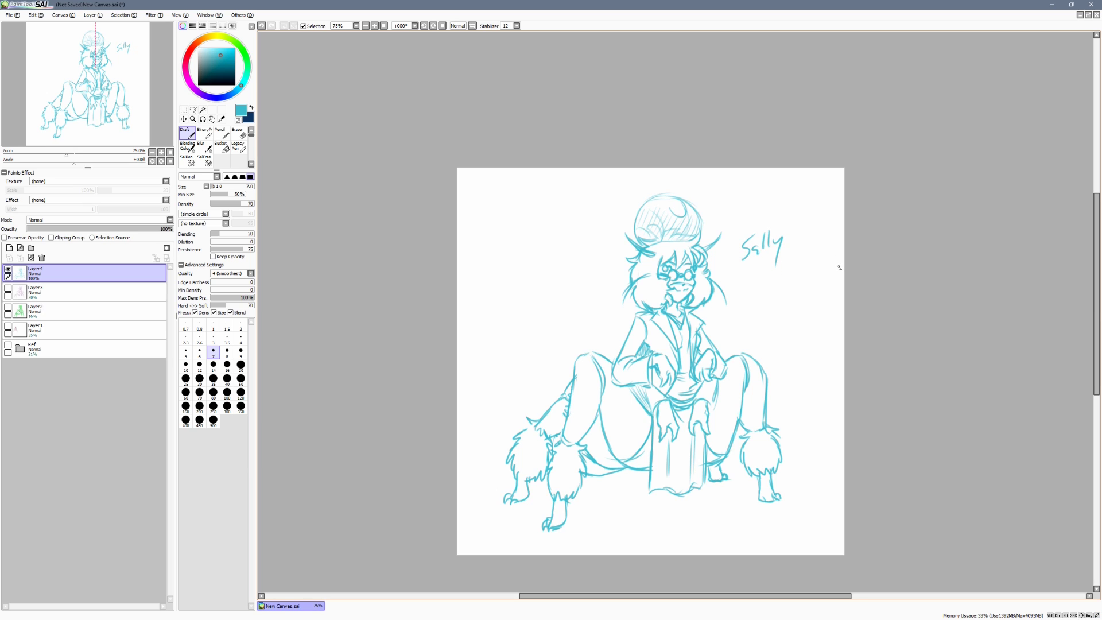
key(ctrl+z)
key(ctrl+z)
key(ctrl+z)
Finish the handwritten label as 'Salledi', redrawing the misplaced letters and dotting the final i
drag(765, 231, 760, 250)
drag(771, 239, 781, 247)
key(ctrl+z)
key(ctrl+z)
key(ctrl+z)
mouse_move(771, 232)
mouse_down()
mouse_move(769, 249)
mouse_move(784, 248)
mouse_up()
drag(788, 234, 787, 244)
click(788, 223)
drag(758, 440, 693, 375)
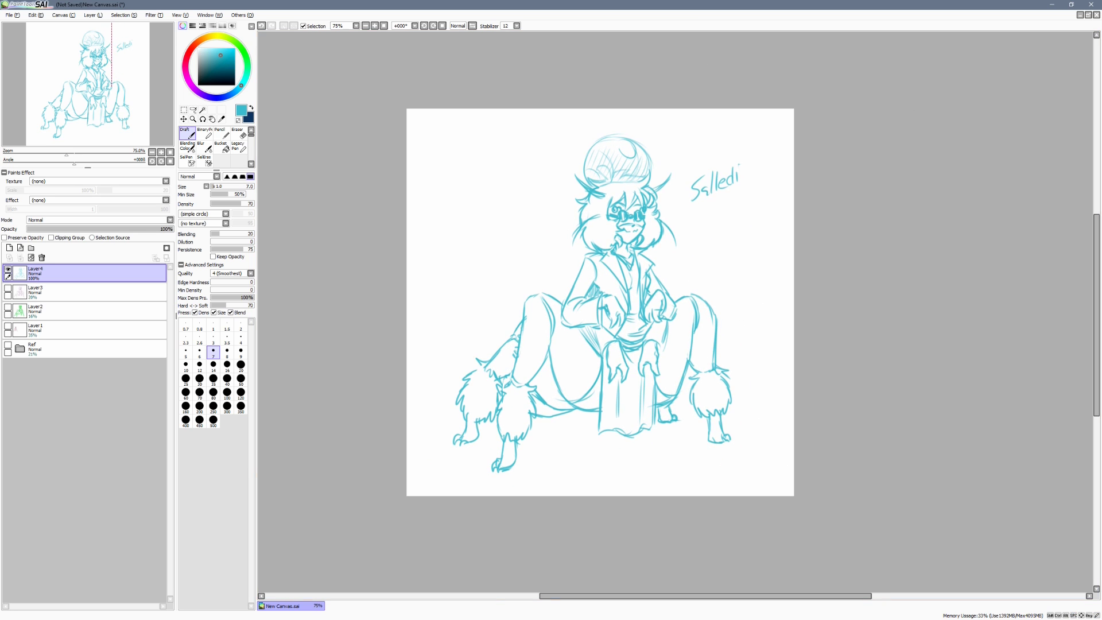